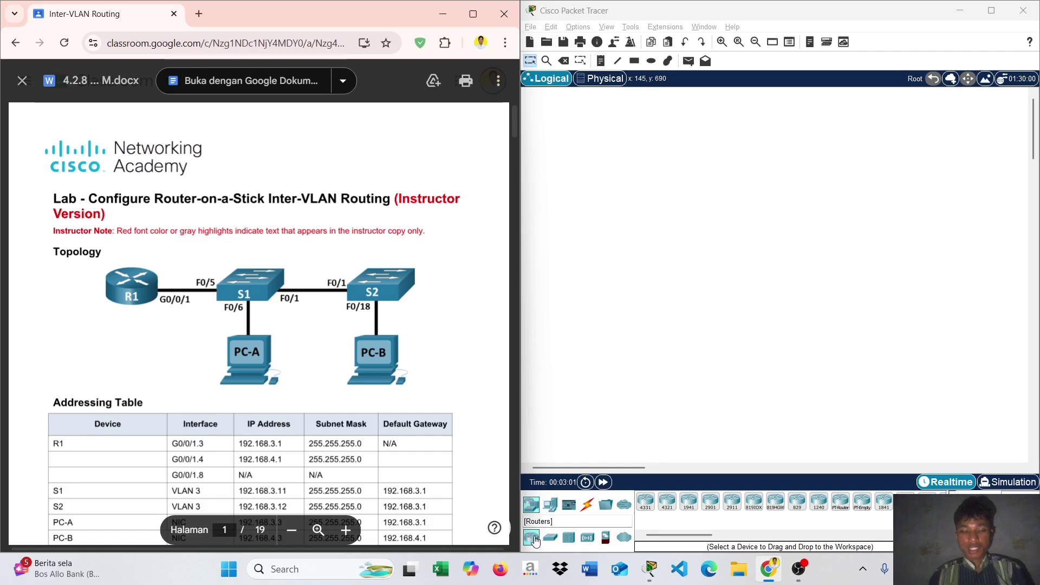
Step: Place a 1941 router in the workspace and name it R1
left_click_drag(531, 537, 569, 185)
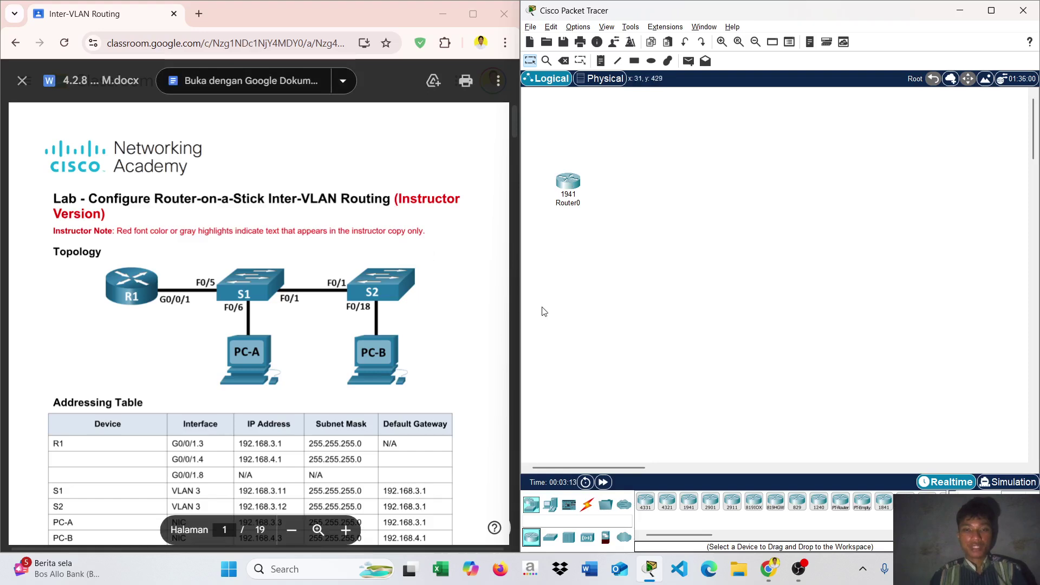
left_click(578, 203)
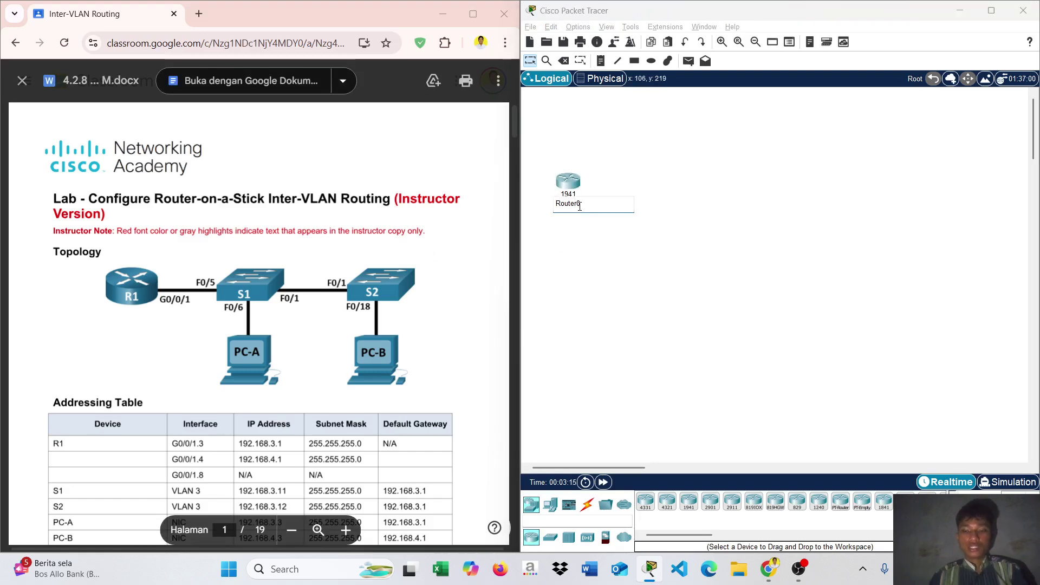
key("BackSpace")
key("BackSpace")
key("BackSpace")
key("BackSpace")
key("BackSpace")
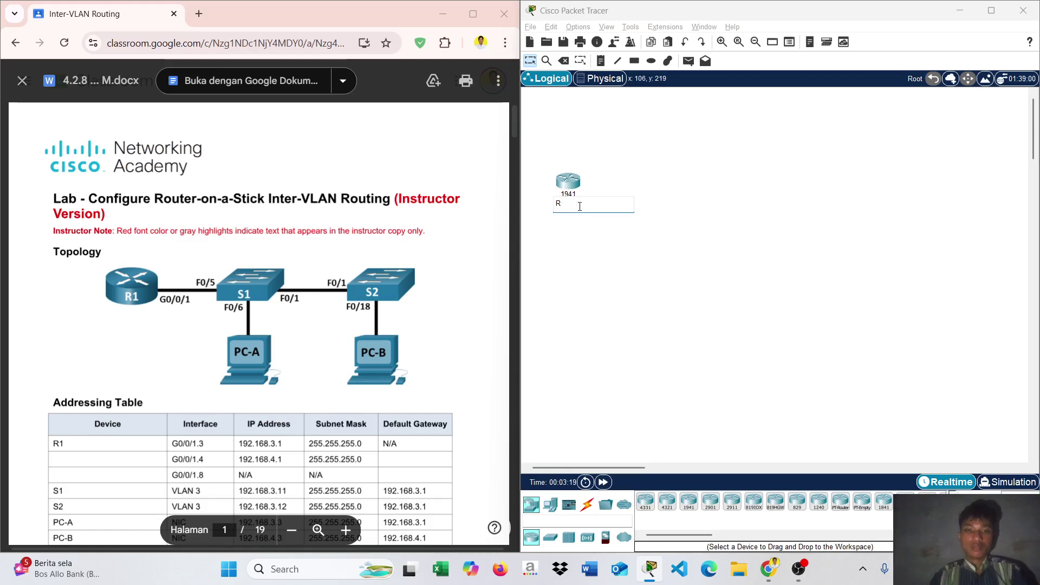
type("1")
key("Return")
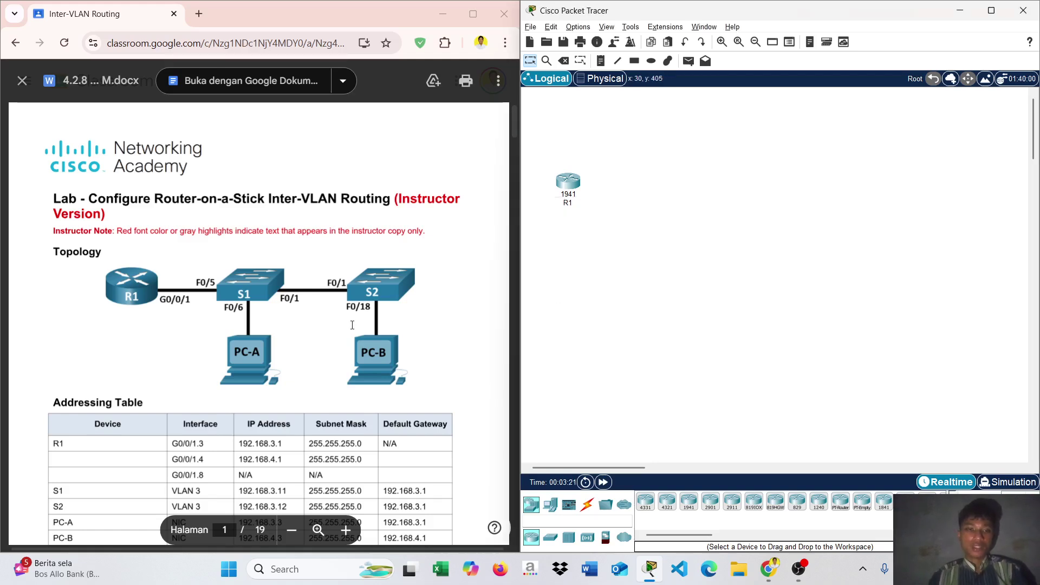
Step: Add two 2960 switches in a row beside router R1
left_click(554, 535)
left_click_drag(645, 501, 671, 203)
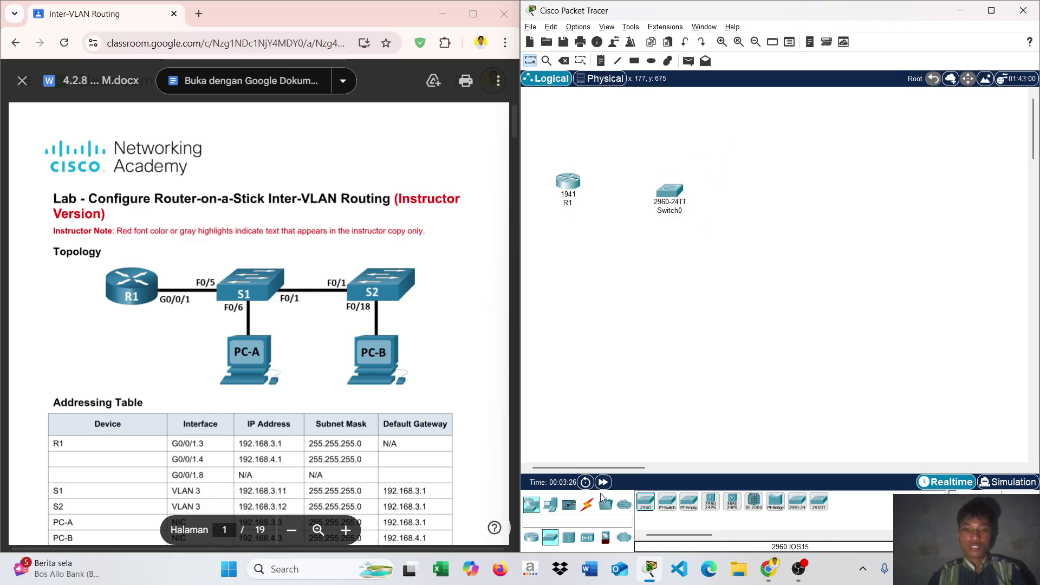
left_click_drag(651, 506, 775, 203)
Step: Rename the switch nearest to the router as S1
left_click(670, 211)
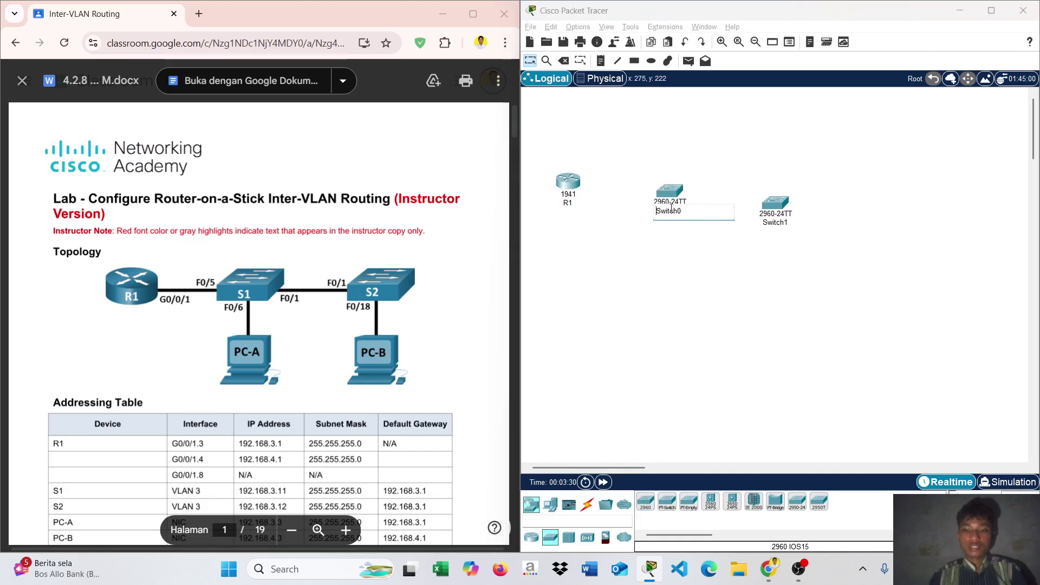
key("BackSpace")
key("BackSpace")
key("BackSpace")
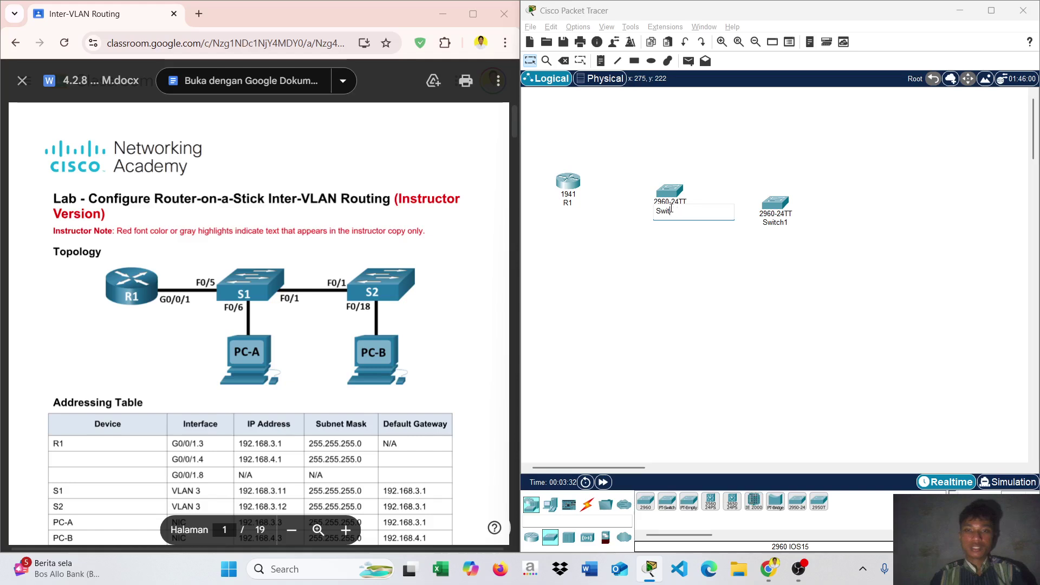
type("1")
Step: Rename the second switch, farthest from the router, as S2
left_click(787, 223)
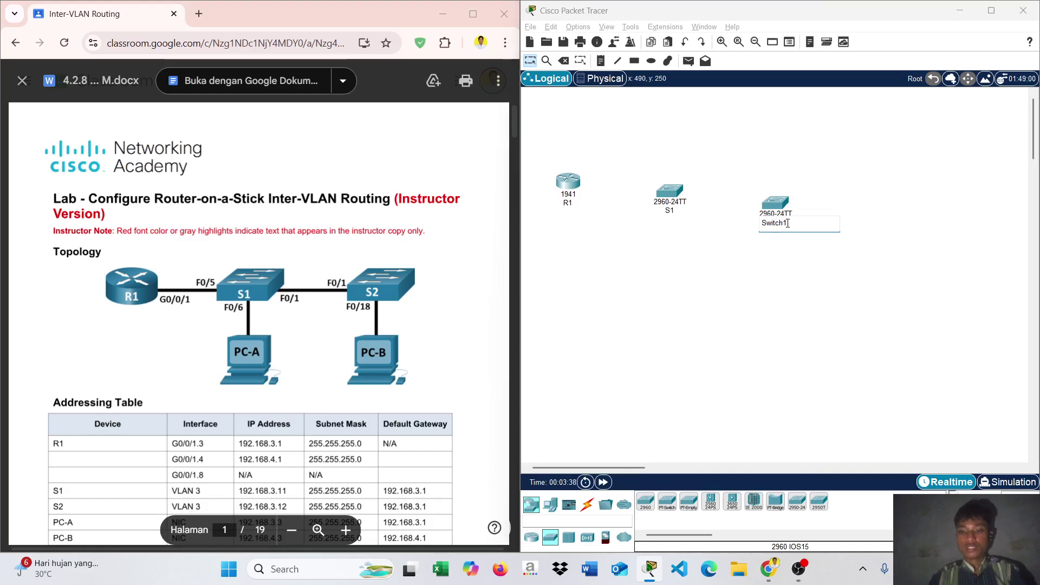
key("BackSpace")
key("BackSpace")
key("BackSpace")
type("2")
left_click(775, 271)
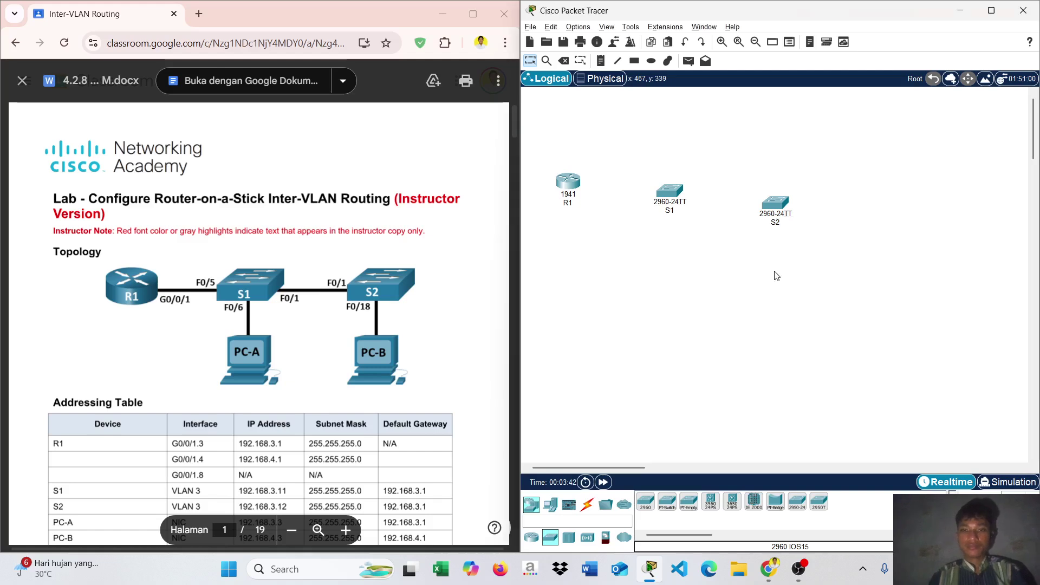
Step: Add two PCs to the workspace, one below switch S1 and the other below switch S2
left_click(551, 506)
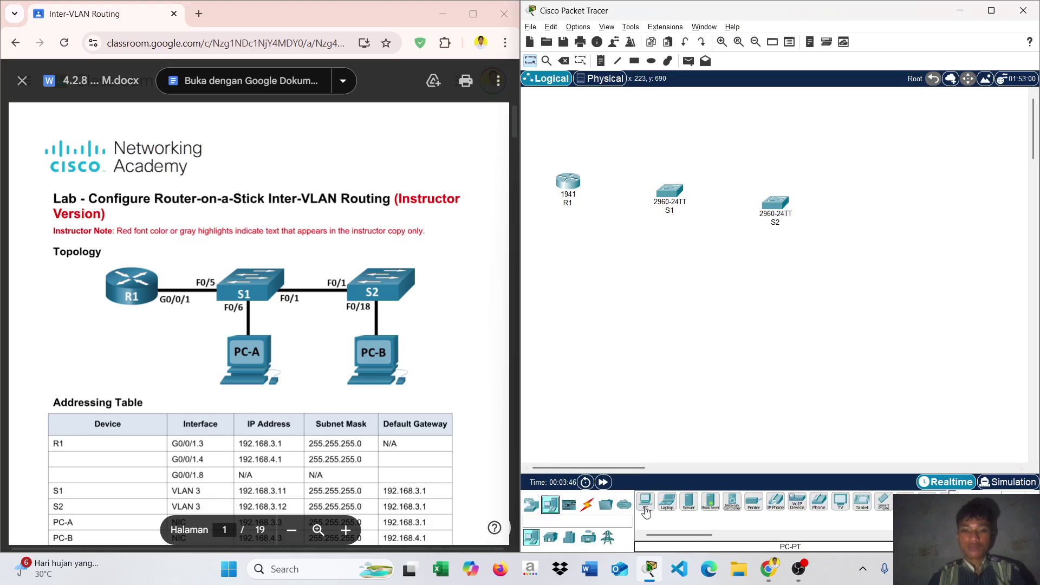
left_click_drag(646, 511, 579, 323)
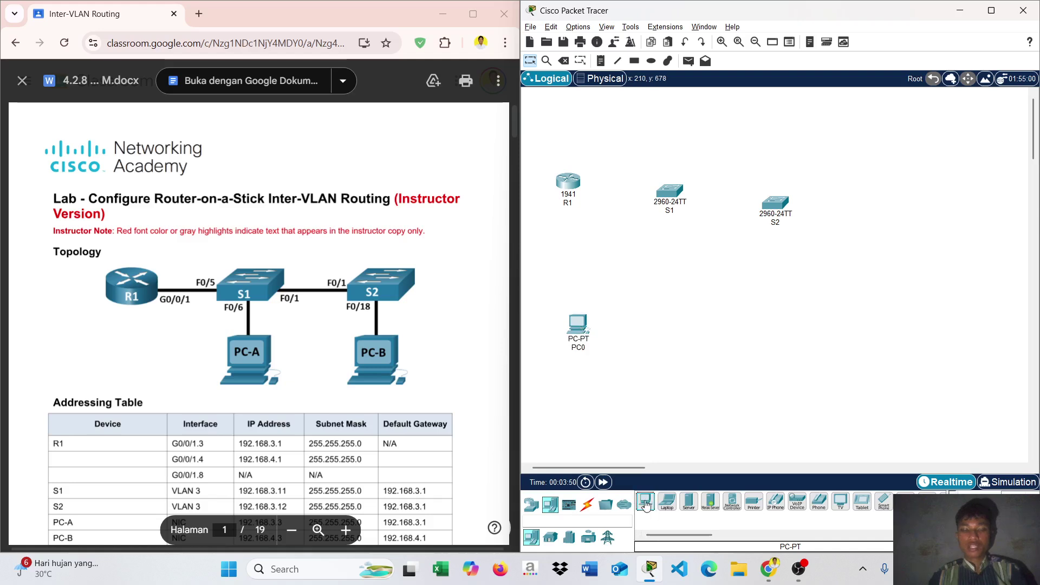
left_click_drag(671, 346, 672, 328)
left_click_drag(577, 325, 795, 315)
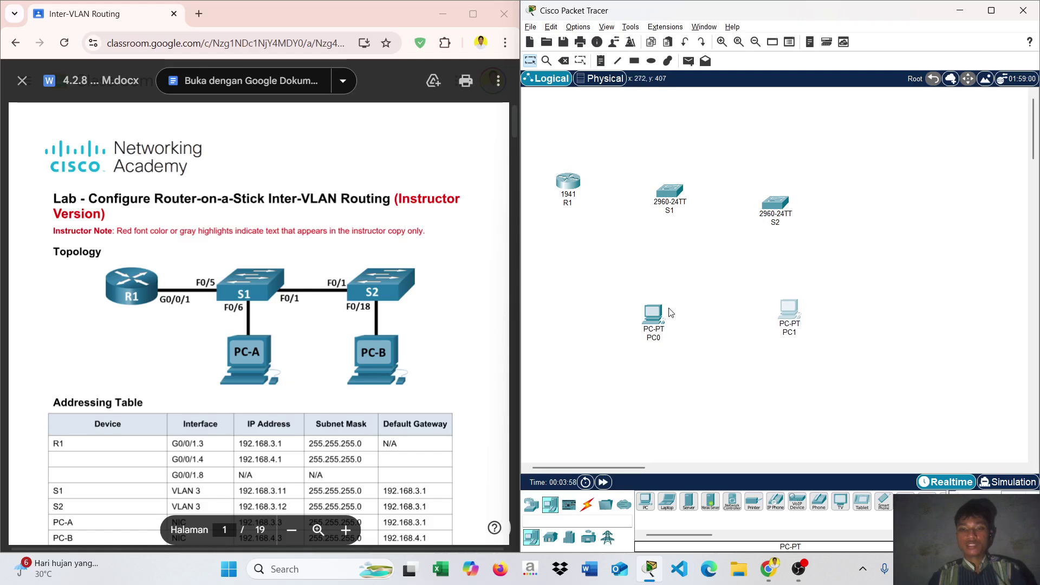
left_click_drag(660, 318, 674, 306)
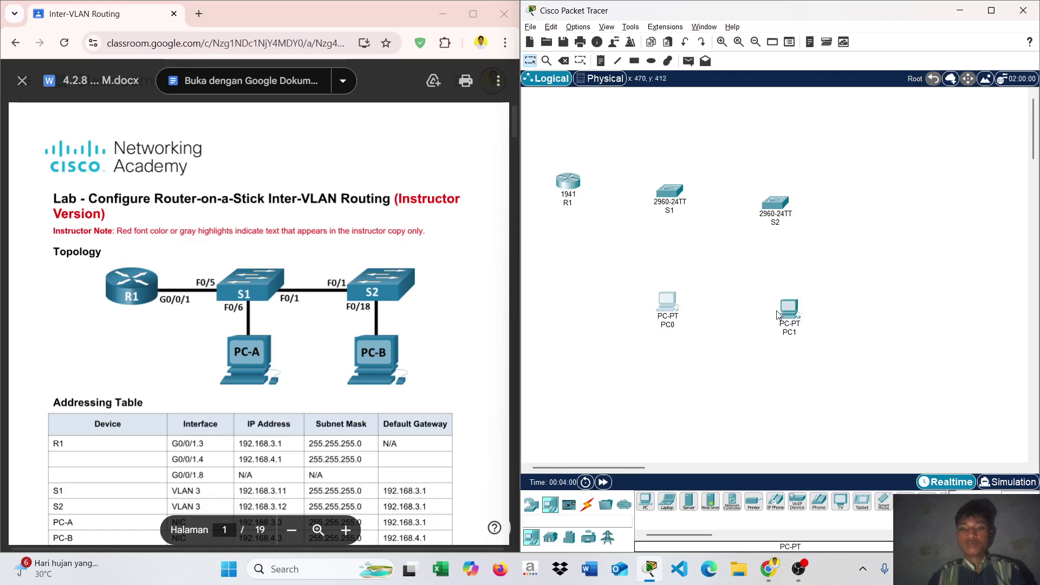
left_click_drag(792, 318, 800, 309)
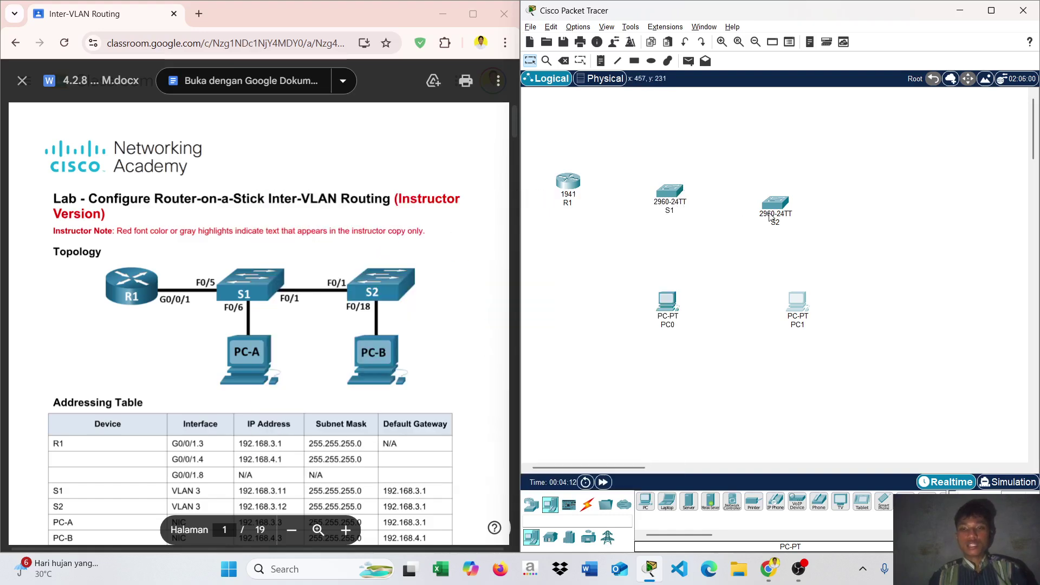
Step: Connect FastEthernet0 of the PC below S1 to FastEthernet0/6 on S1 with a copper straight-through cable
left_click(592, 504)
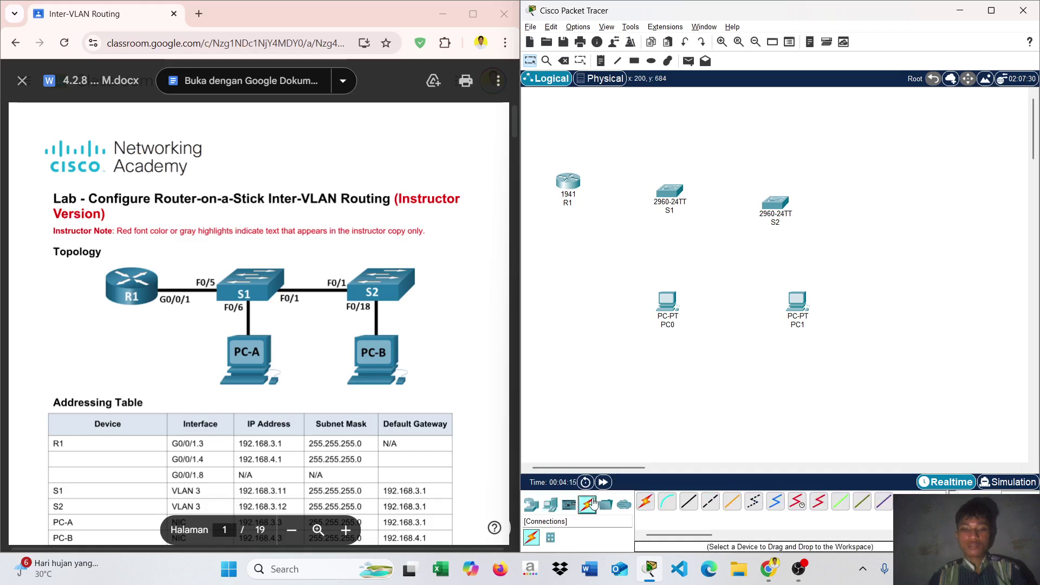
left_click(688, 502)
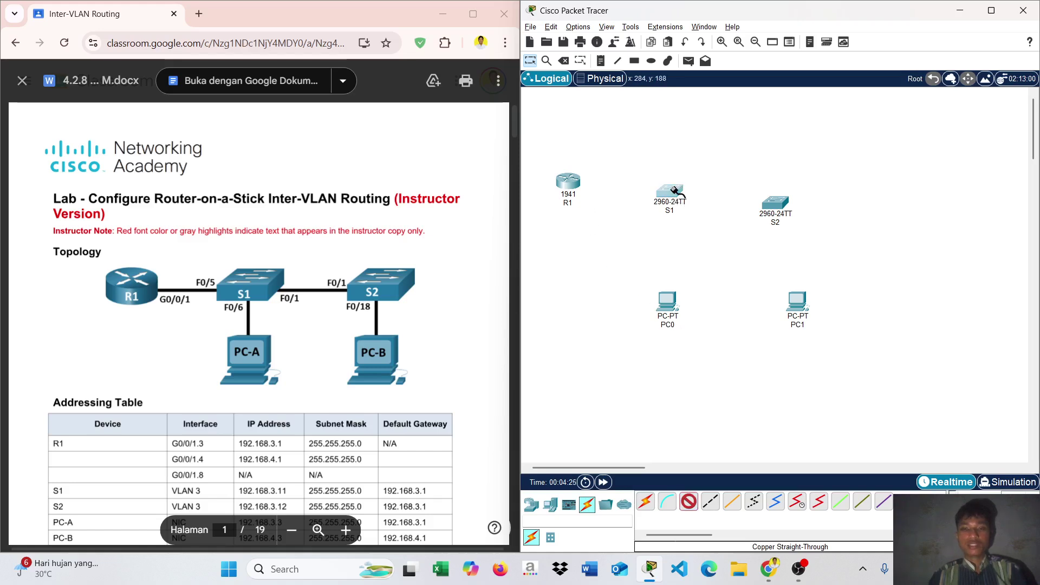
left_click(674, 193)
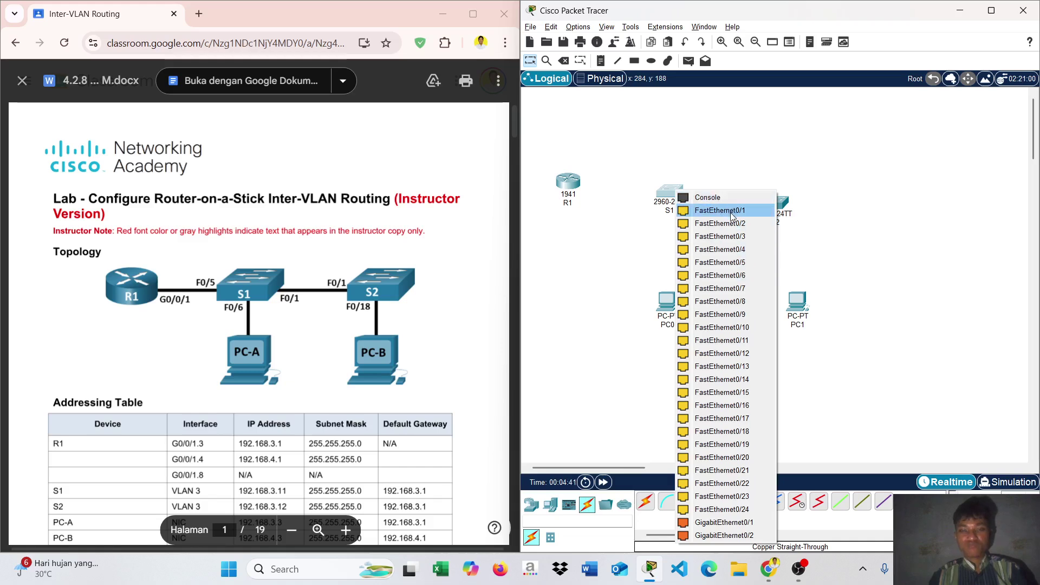
left_click(668, 307)
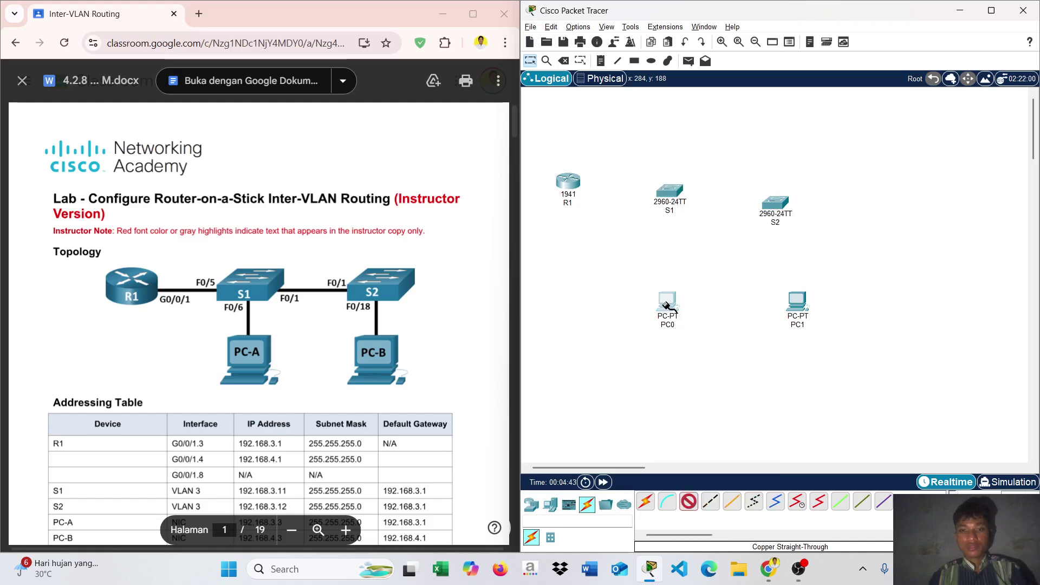
left_click(667, 306)
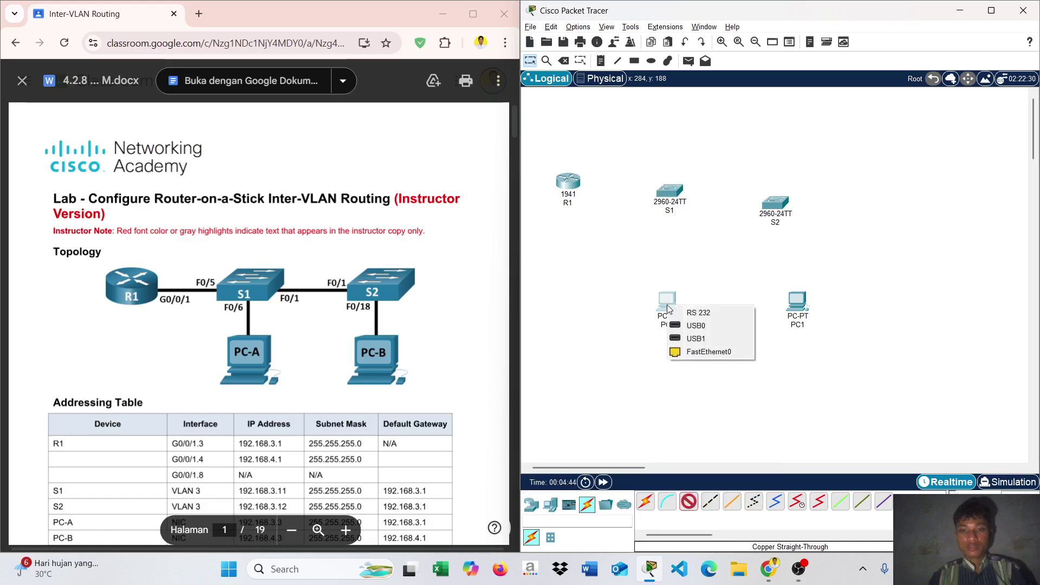
left_click(689, 353)
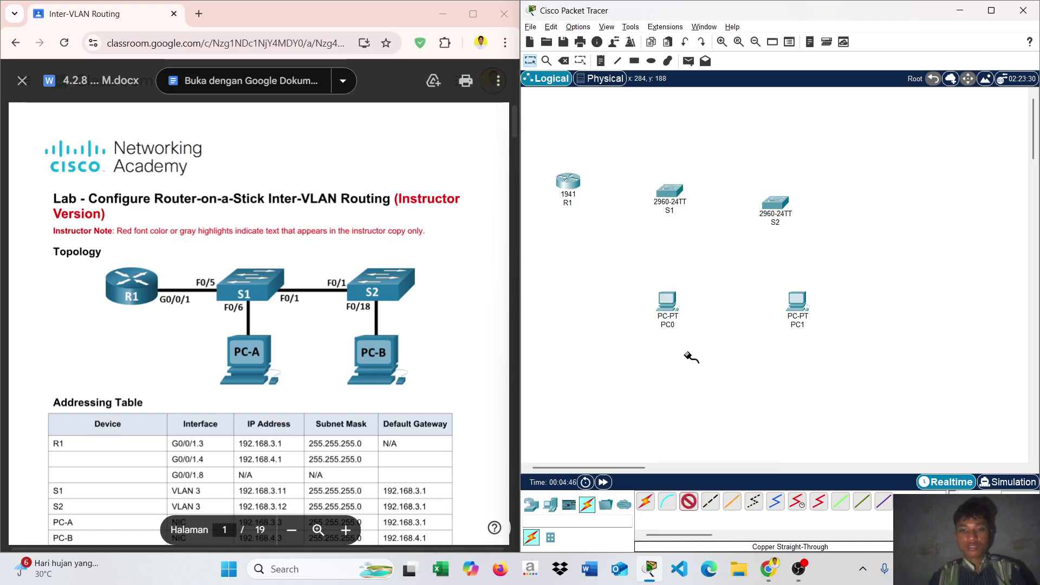
left_click(670, 190)
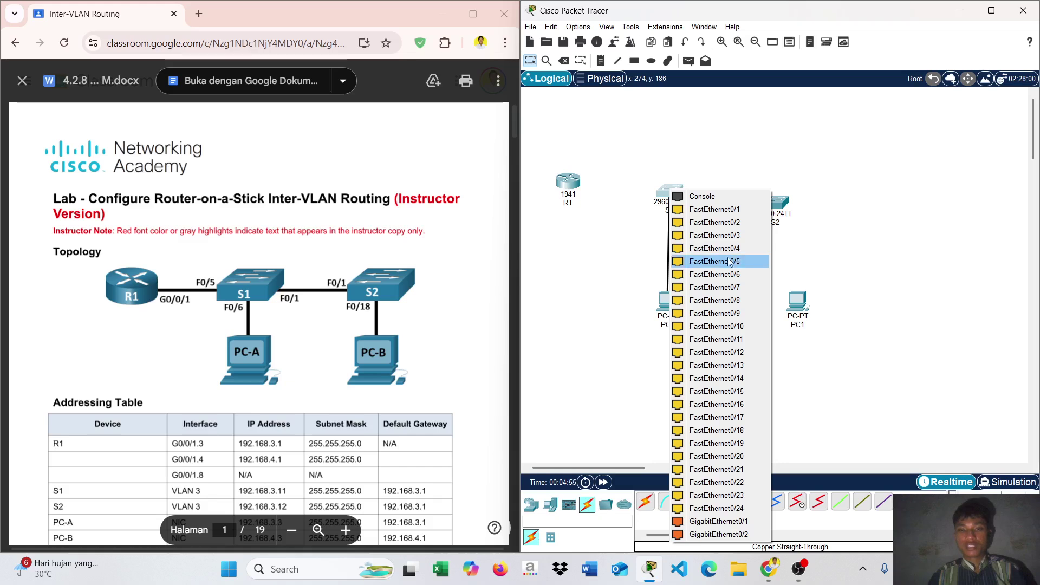
left_click(748, 273)
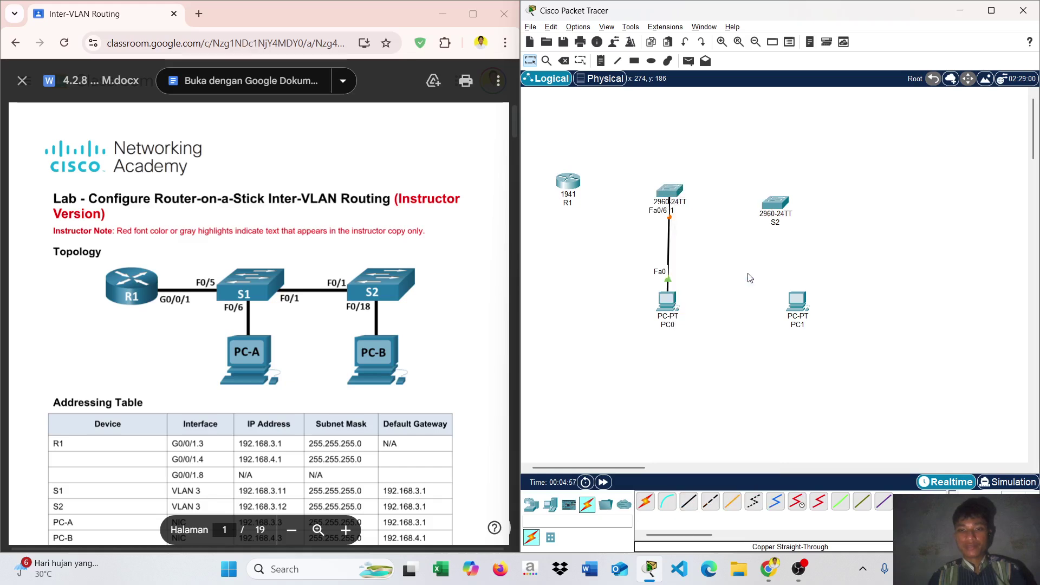
Step: Rename the PC below S1 as PC-A and the PC below S2 as PC-B
left_click(666, 324)
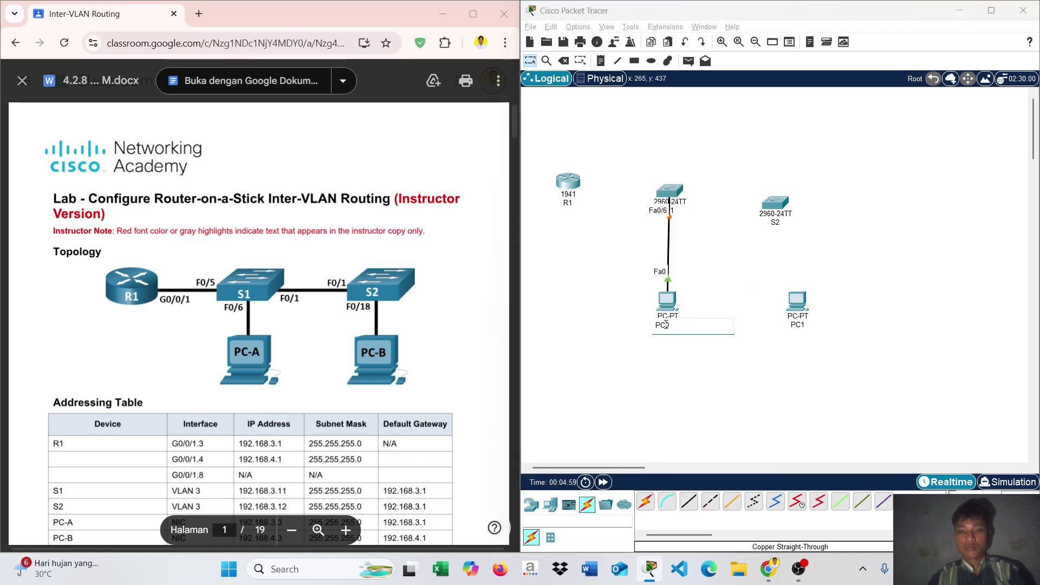
type("P")
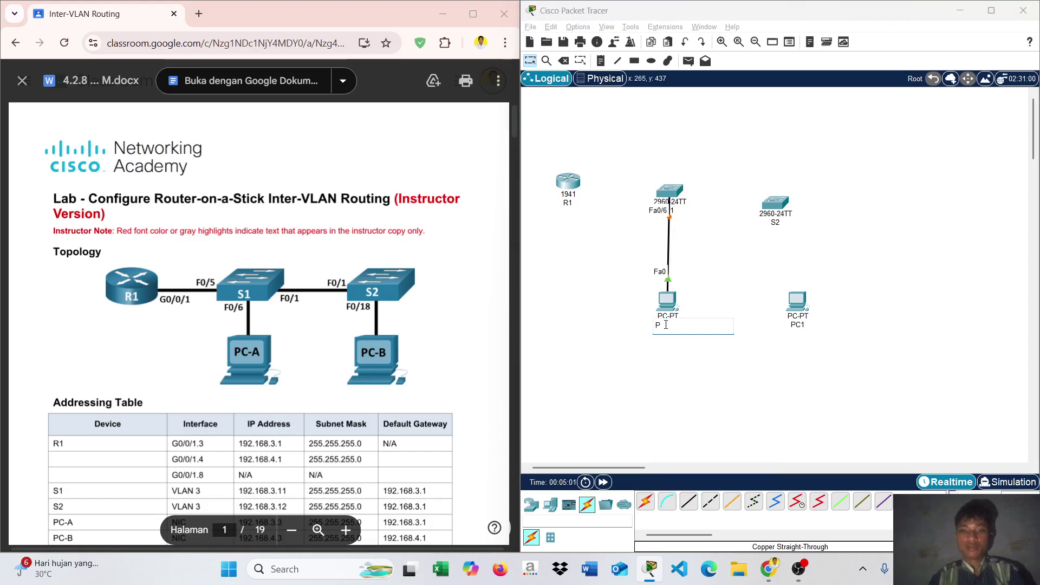
type("C")
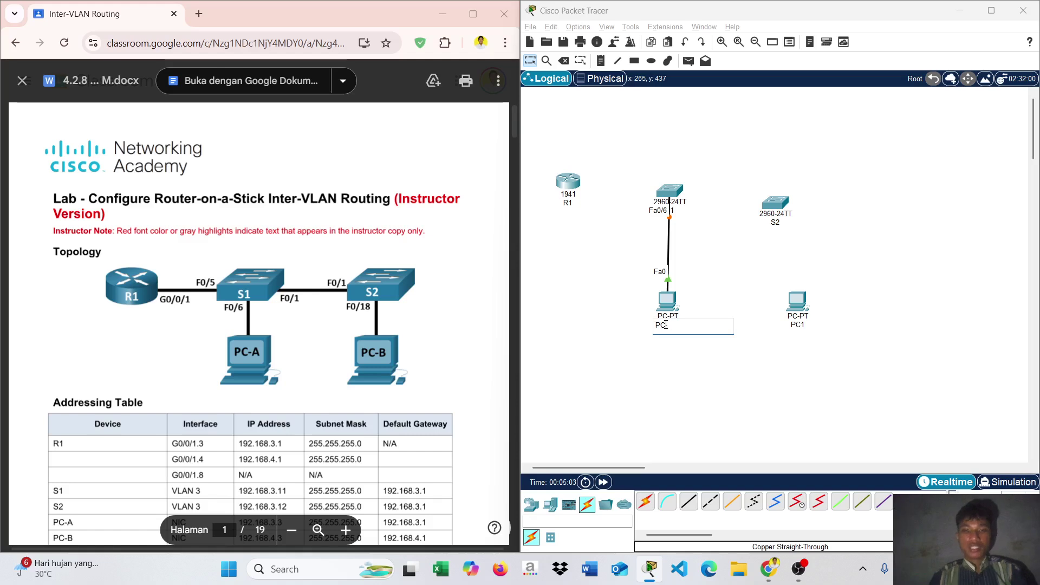
type("-A")
left_click(743, 364)
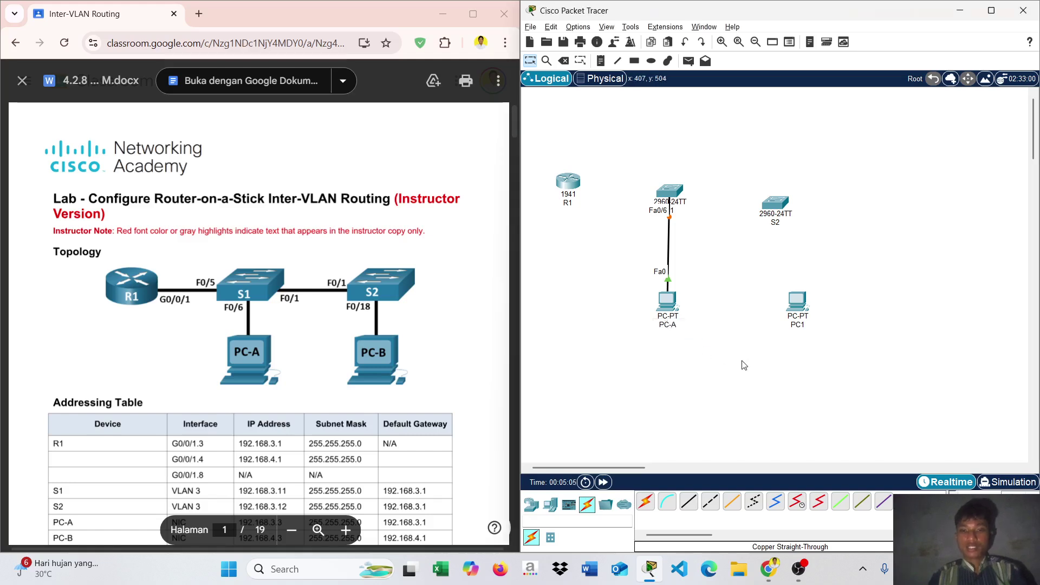
left_click(804, 325)
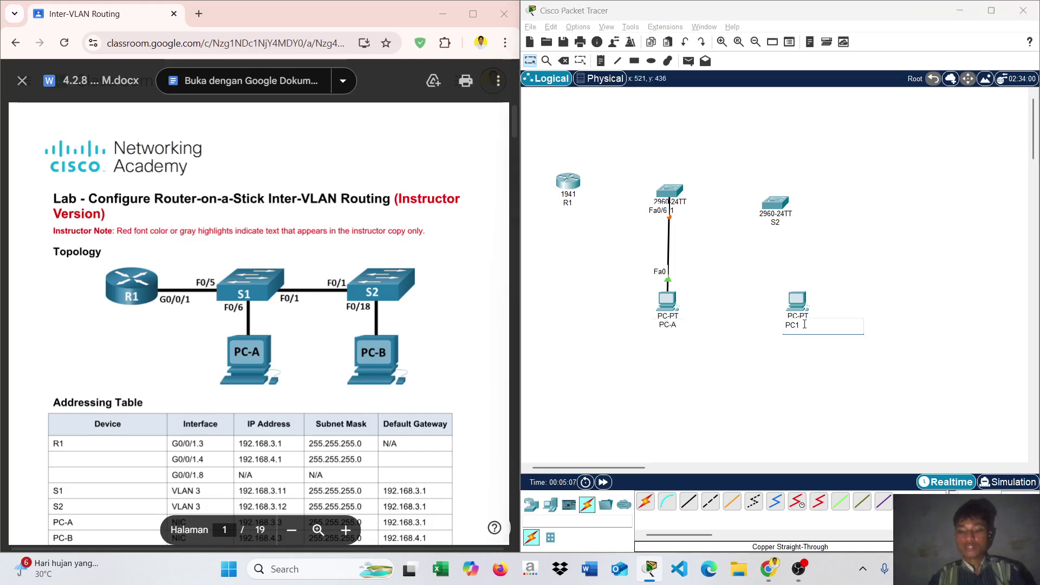
key("BackSpace")
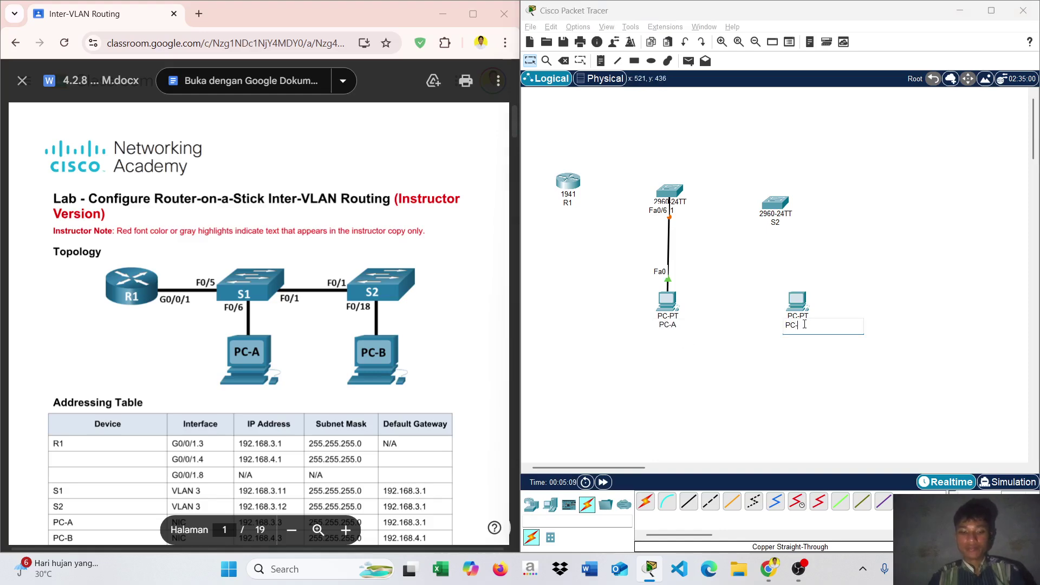
key("Return")
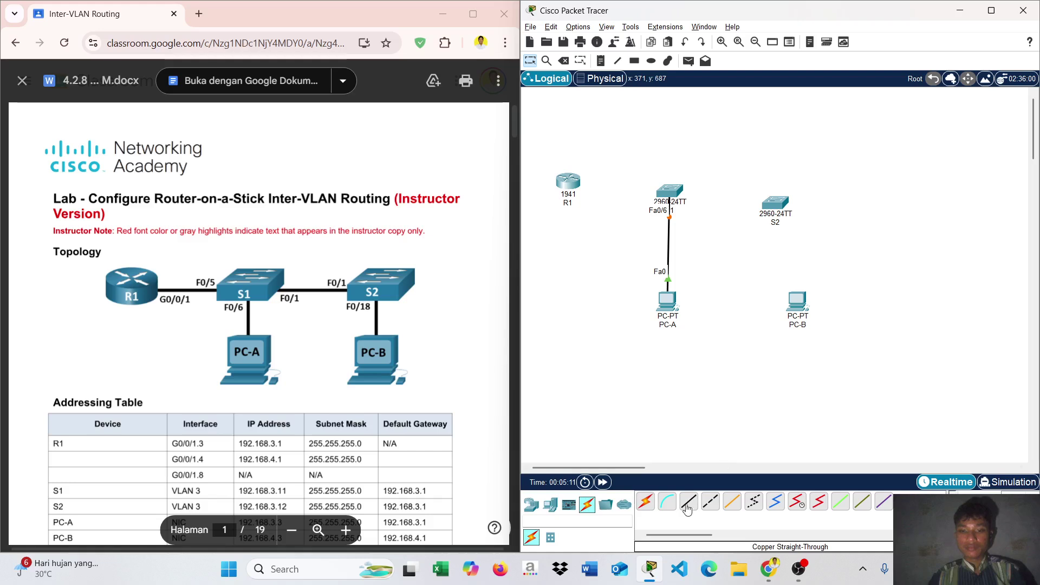
Step: Connect PC-B's FastEthernet0 to FastEthernet0/18 on S2 with a copper straight-through cable and align PC-B directly beneath S2
left_click(689, 508)
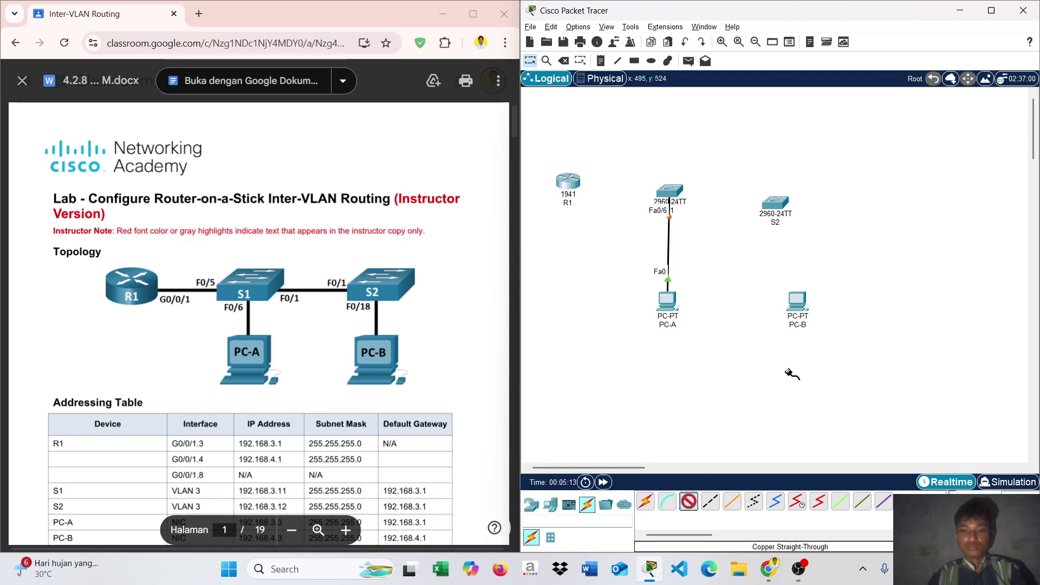
left_click(798, 300)
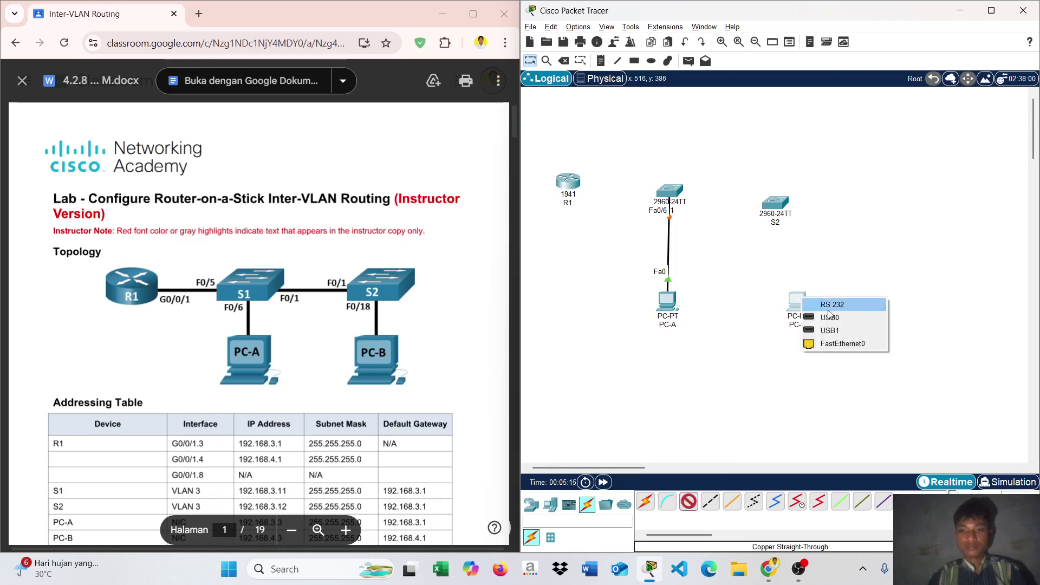
left_click(831, 344)
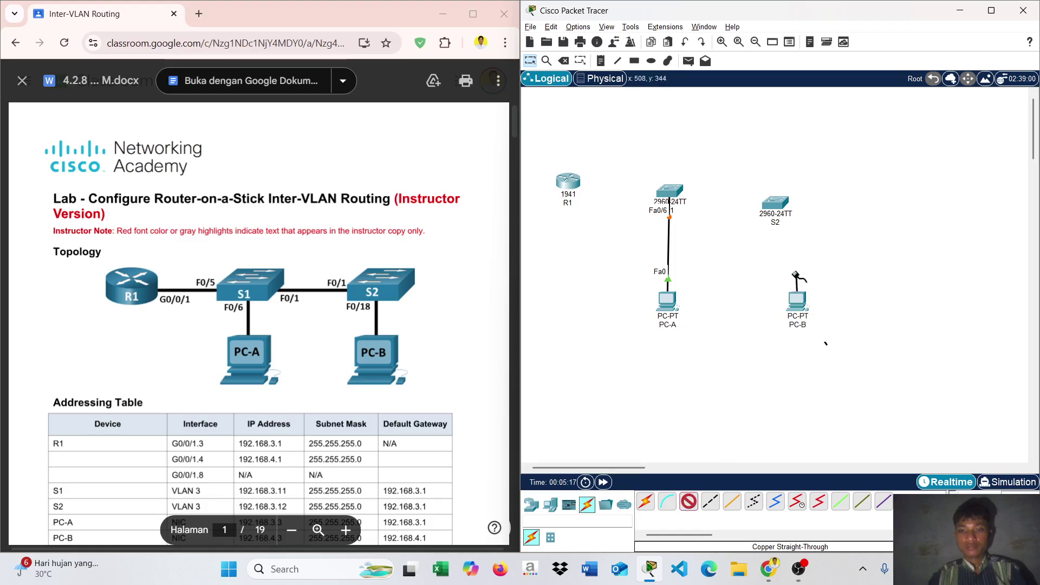
left_click(774, 203)
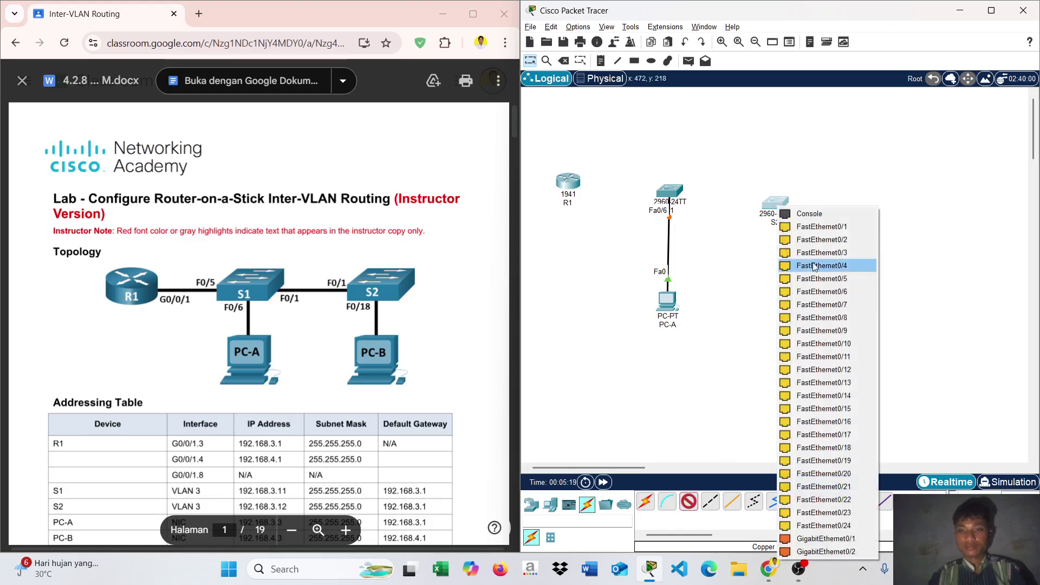
left_click(855, 447)
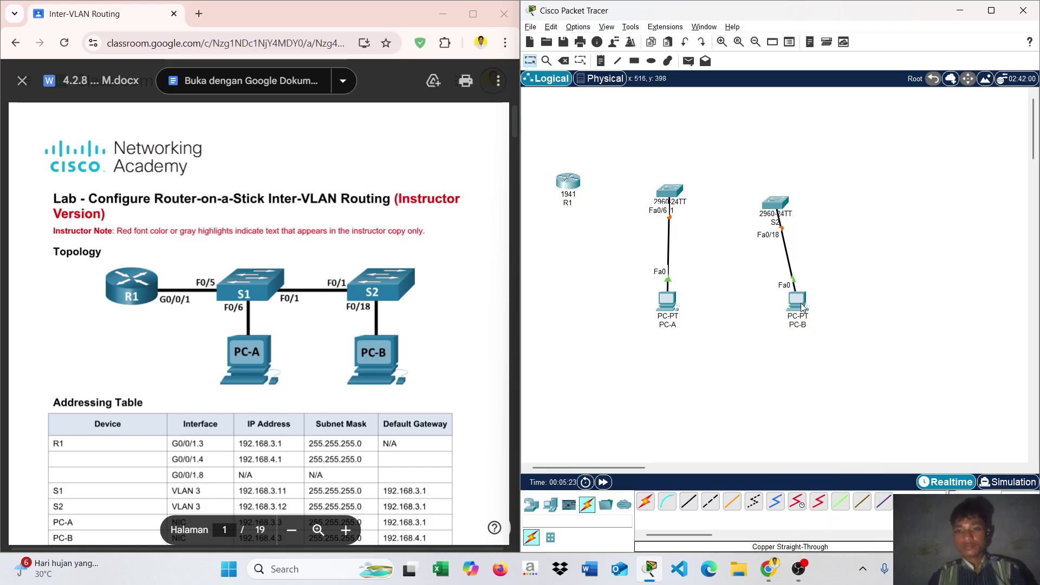
left_click_drag(801, 303, 781, 306)
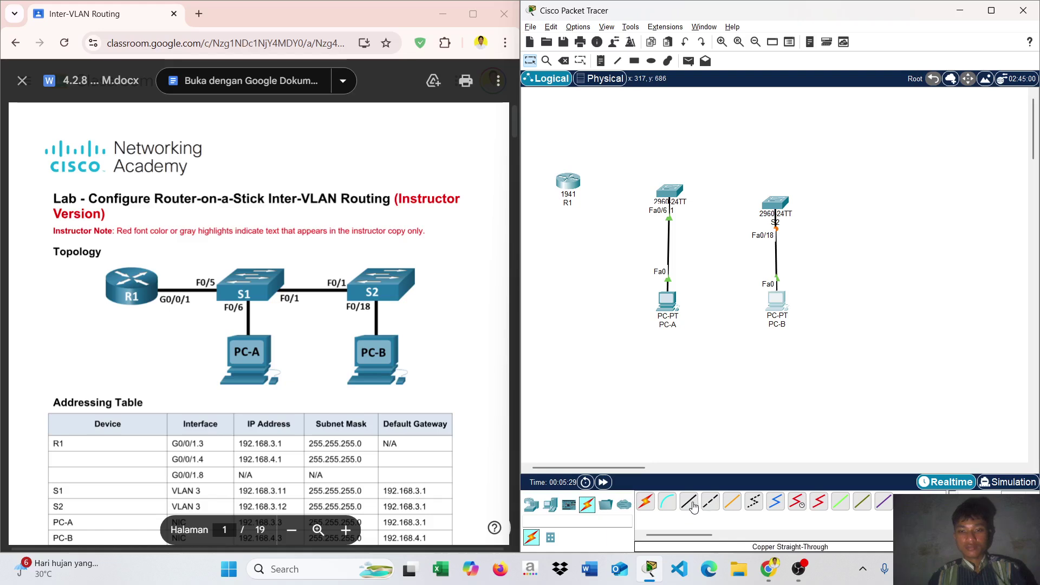
Step: Connect FastEthernet0/1 on S2 to FastEthernet0/1 on S1 with a copper cross-over cable and shift S1 slightly down toward S2's level
left_click(710, 501)
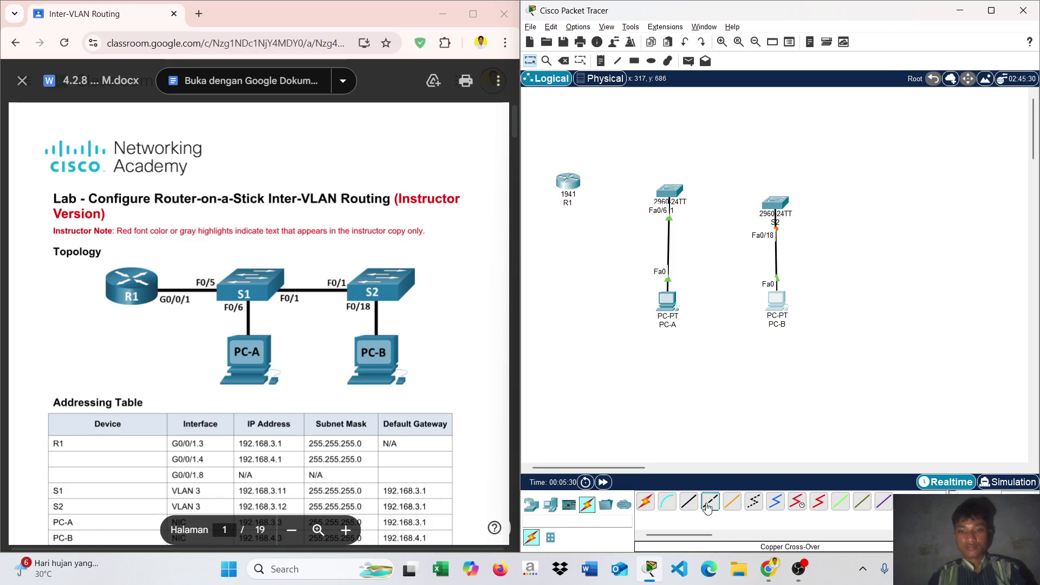
left_click(773, 203)
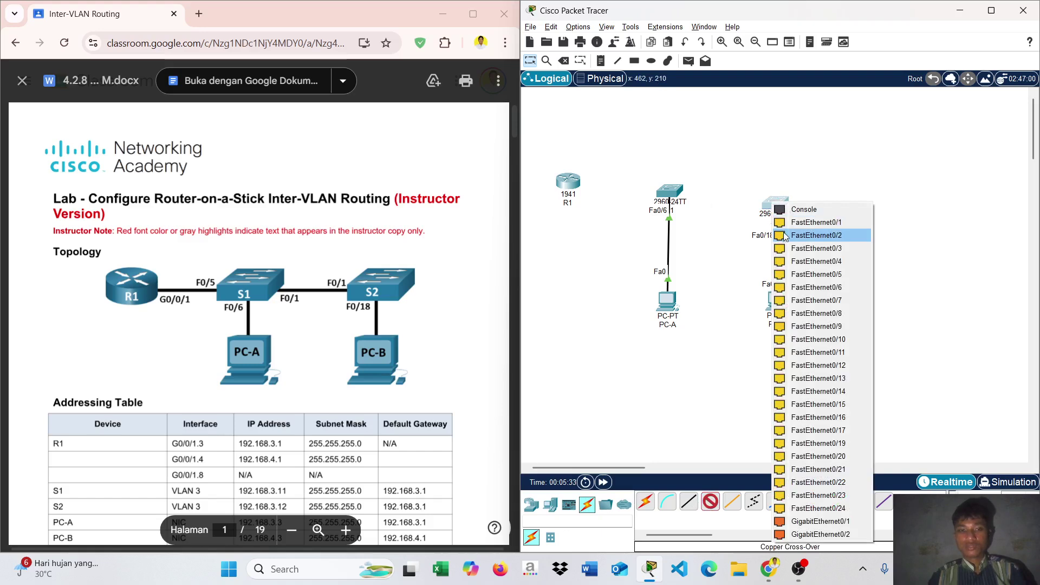
left_click(829, 223)
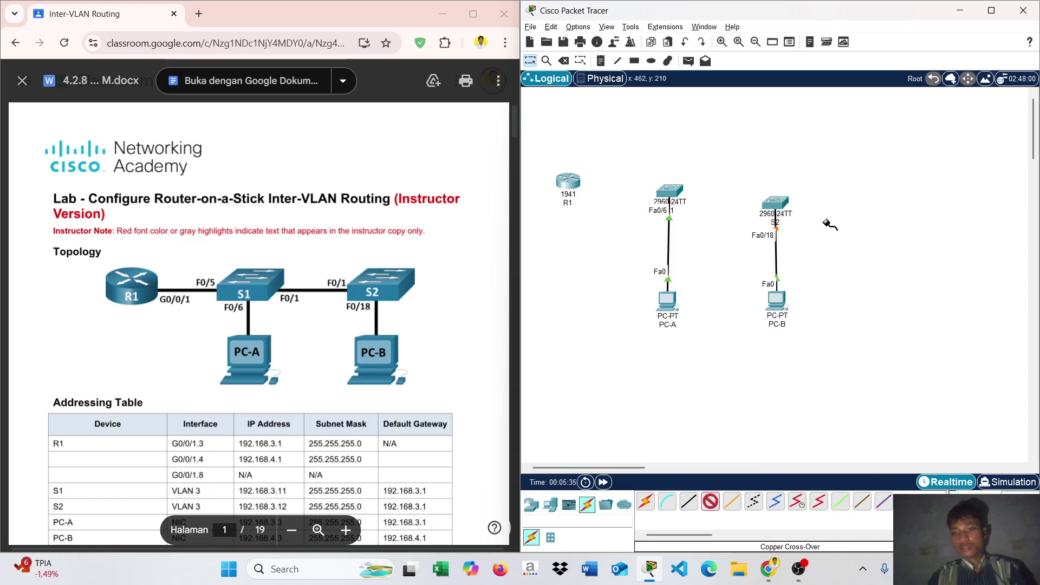
left_click(671, 193)
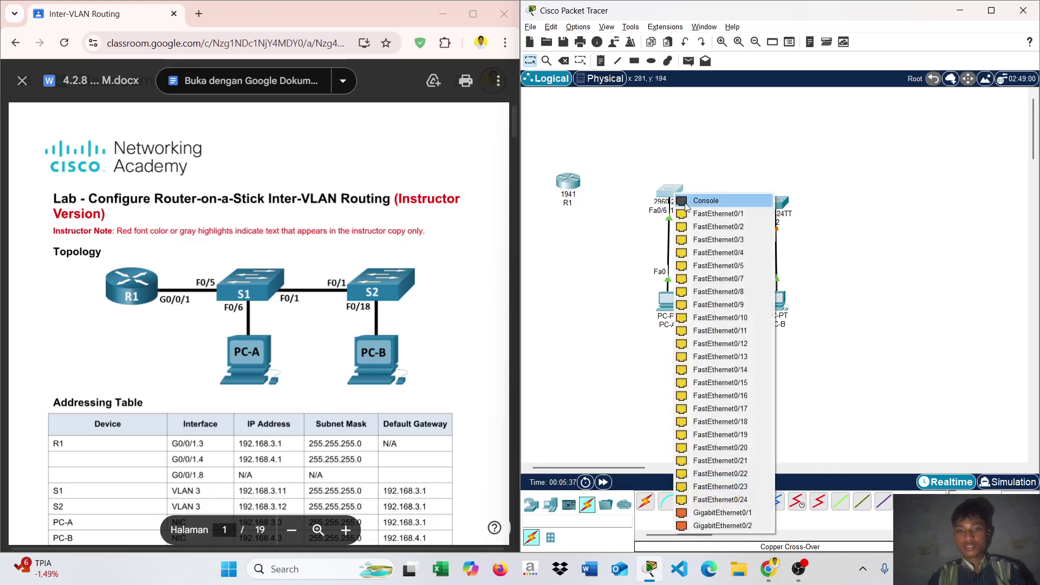
left_click(696, 213)
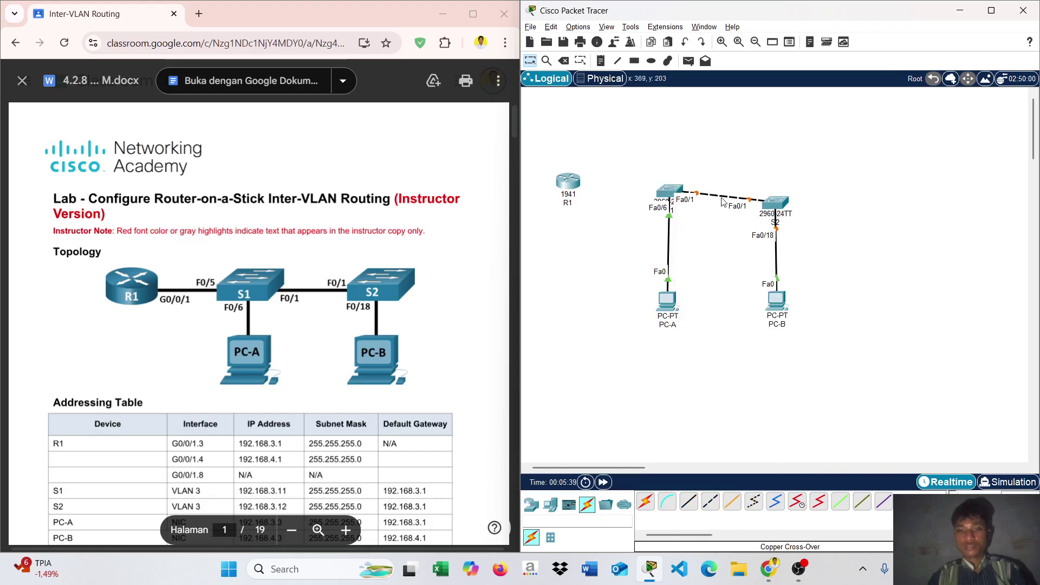
left_click(672, 195)
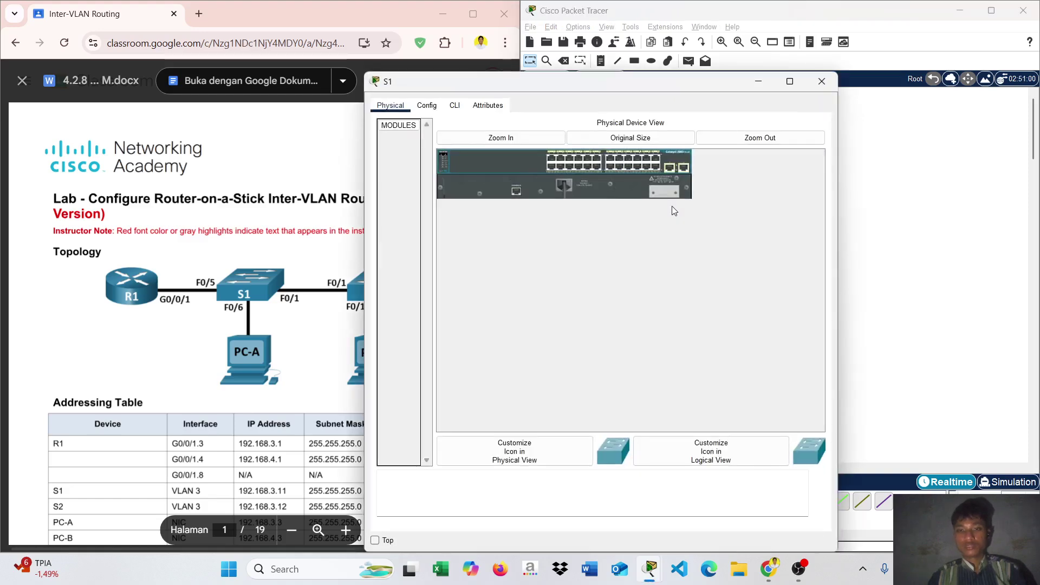
left_click(818, 82)
left_click_drag(668, 200, 671, 206)
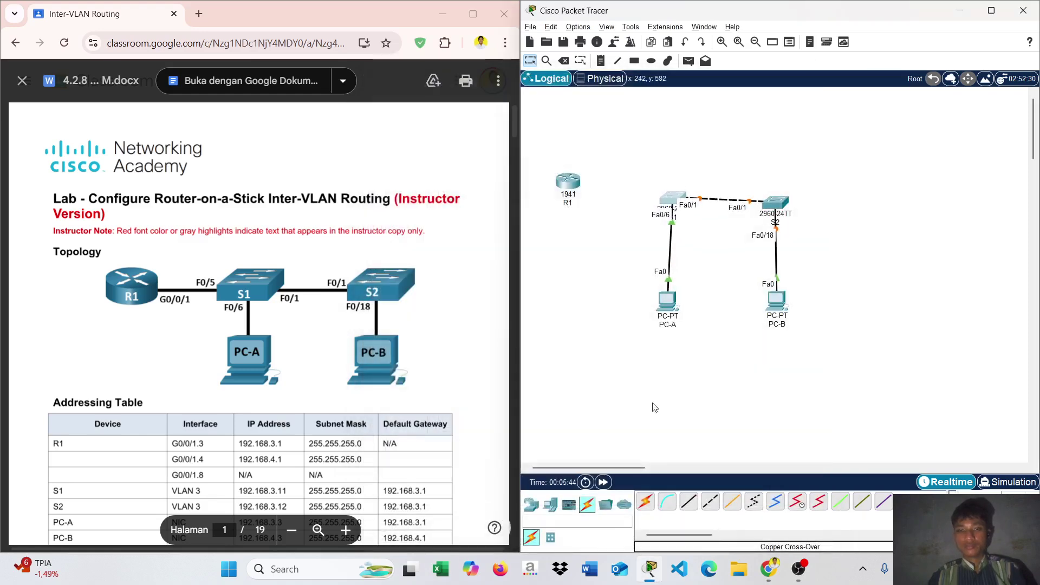
Step: Connect FastEthernet0/5 on S1 to GigabitEthernet0/1 on R1 with a copper straight-through cable and line R1 up level with S1
left_click(688, 502)
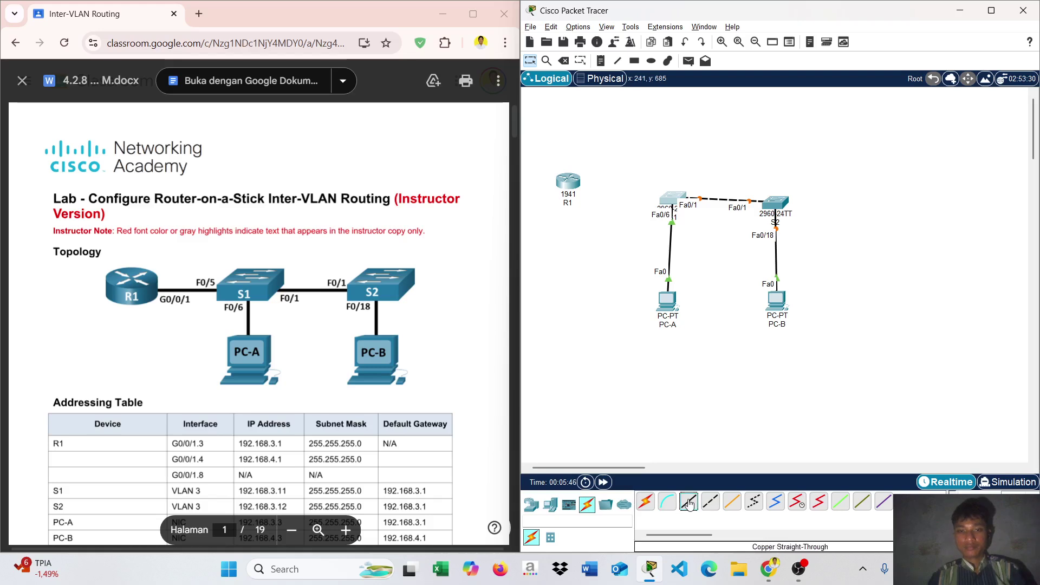
left_click(668, 201)
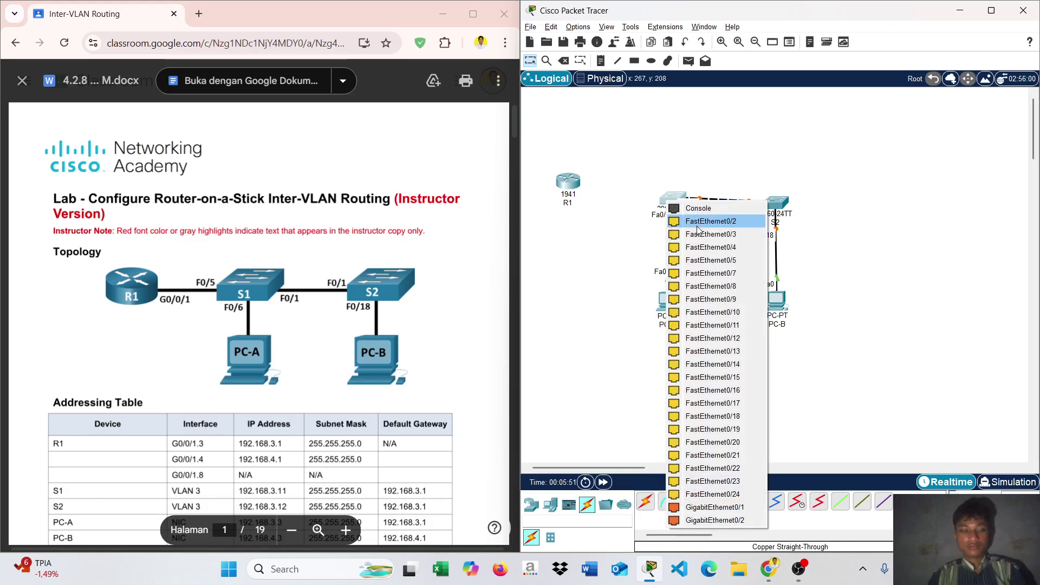
left_click(713, 274)
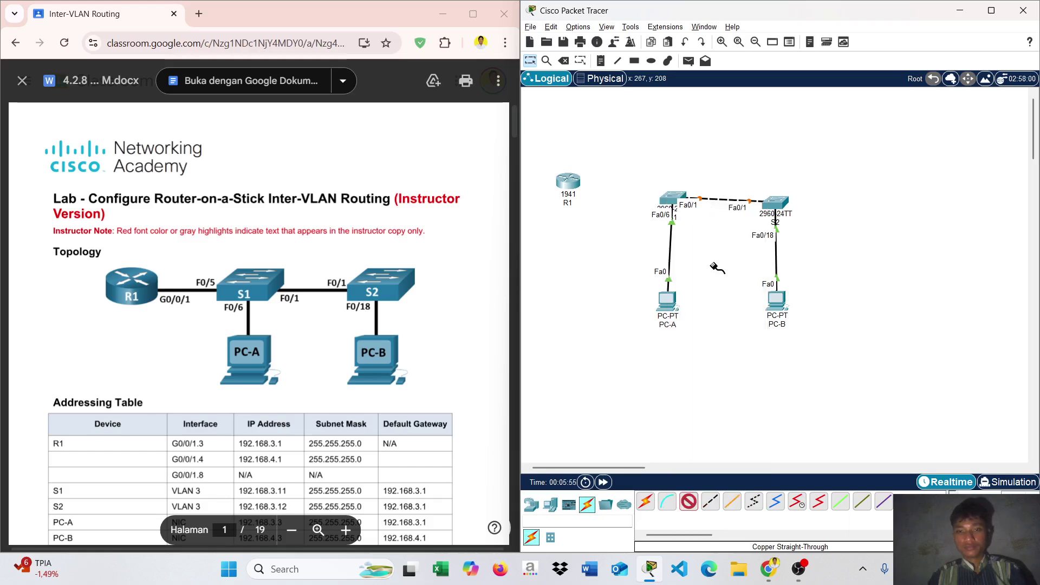
left_click(566, 181)
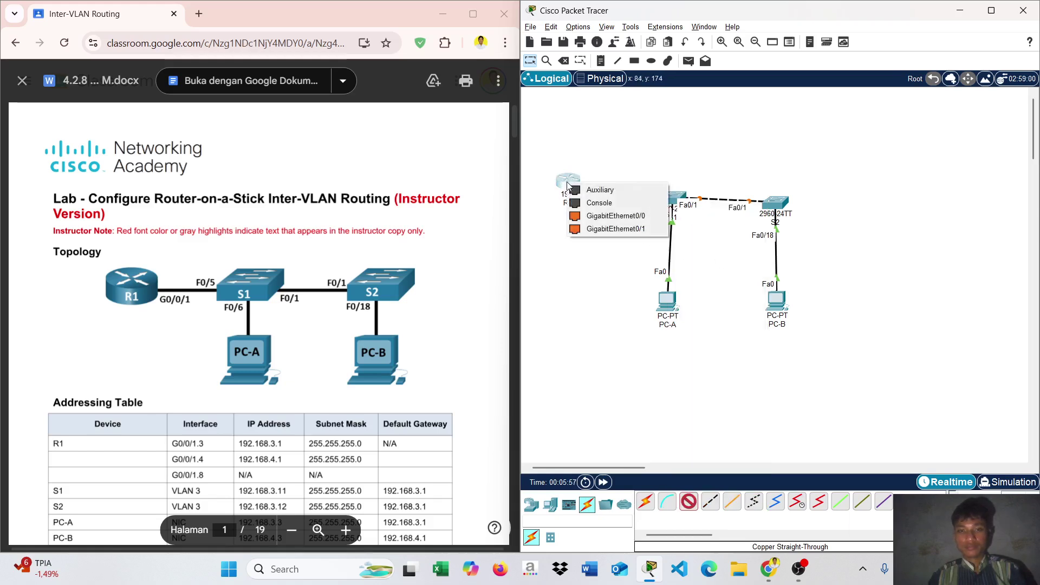
left_click(602, 230)
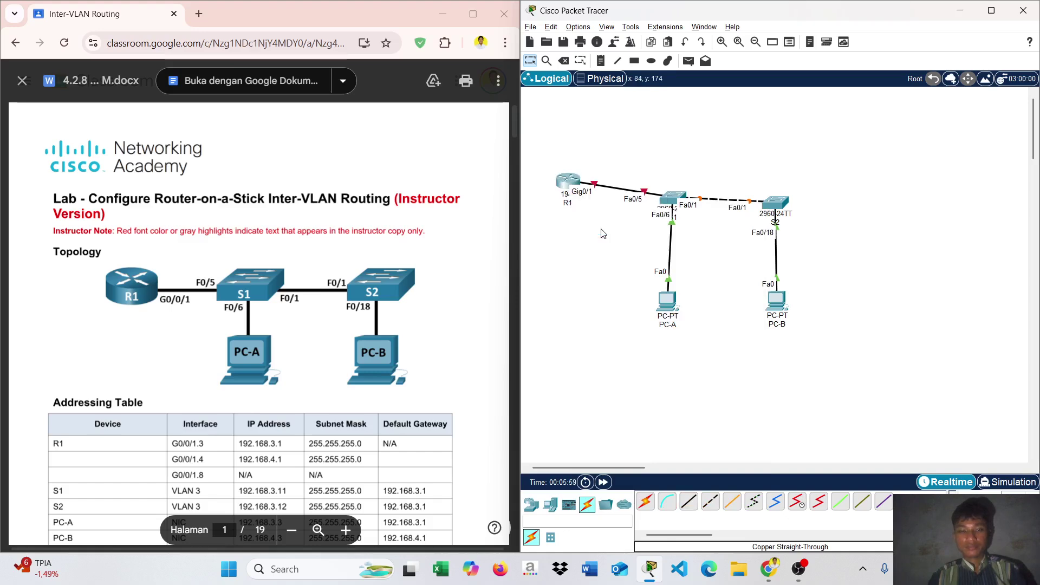
left_click_drag(572, 175, 575, 188)
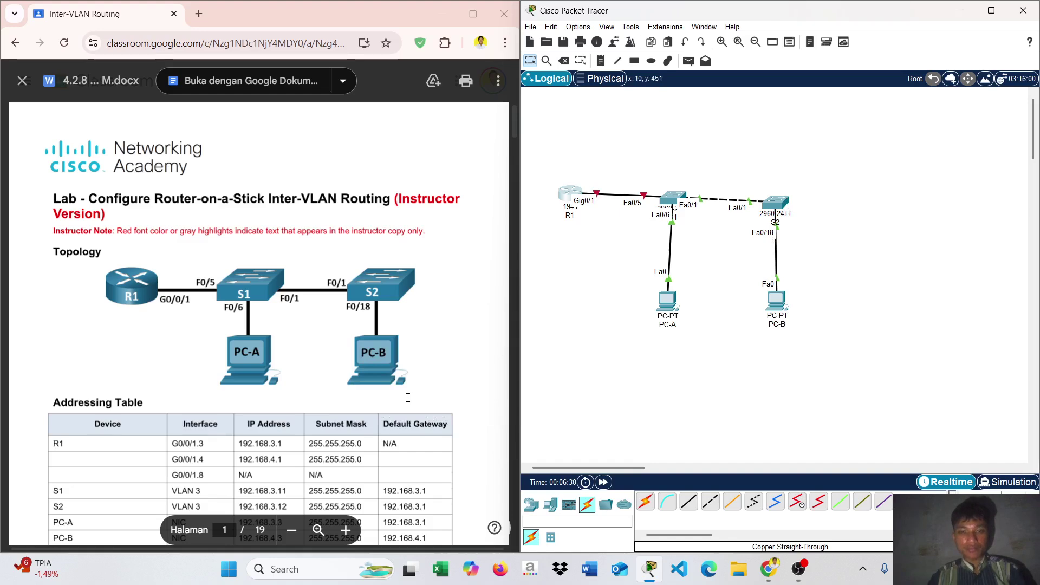
Step: Copy PC-A's address from the lab's addressing table and set its static IPv4 address to 192.168.3.3 with subnet mask 255.255.255.0
scroll(411, 399, "down", 3)
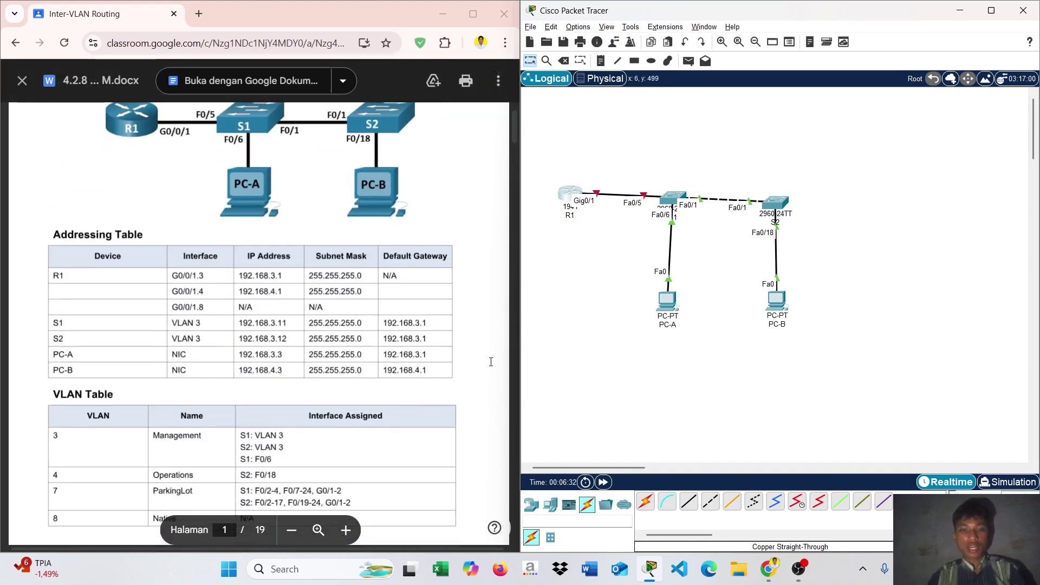
scroll(491, 361, "up", 1)
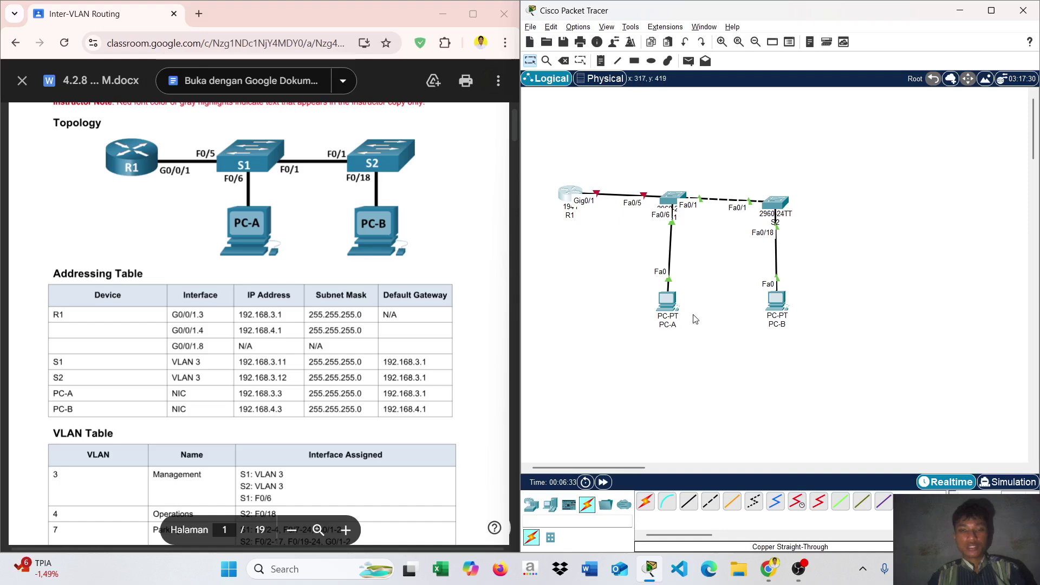
left_click(666, 300)
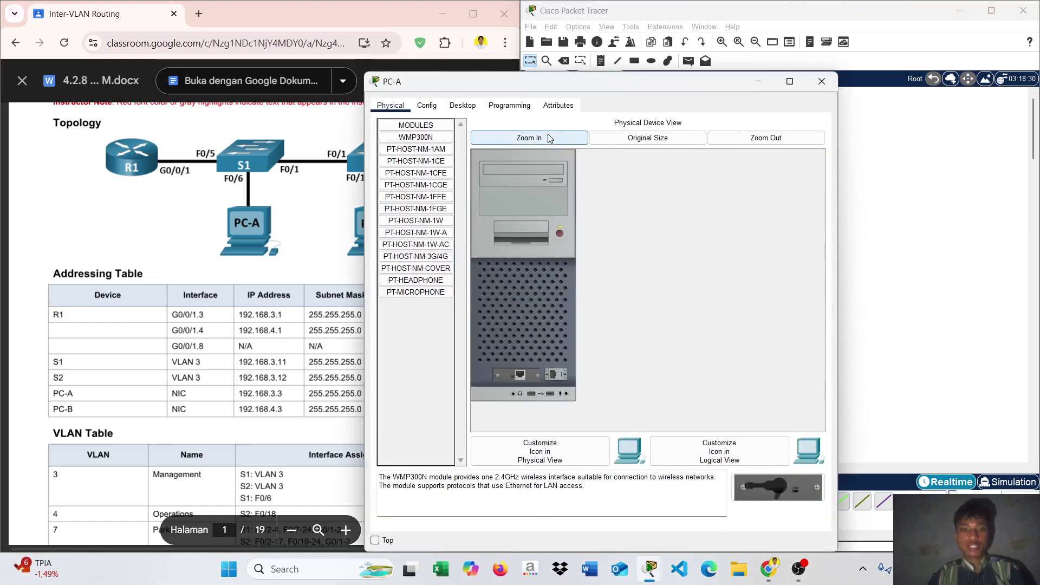
left_click(437, 106)
left_click(462, 106)
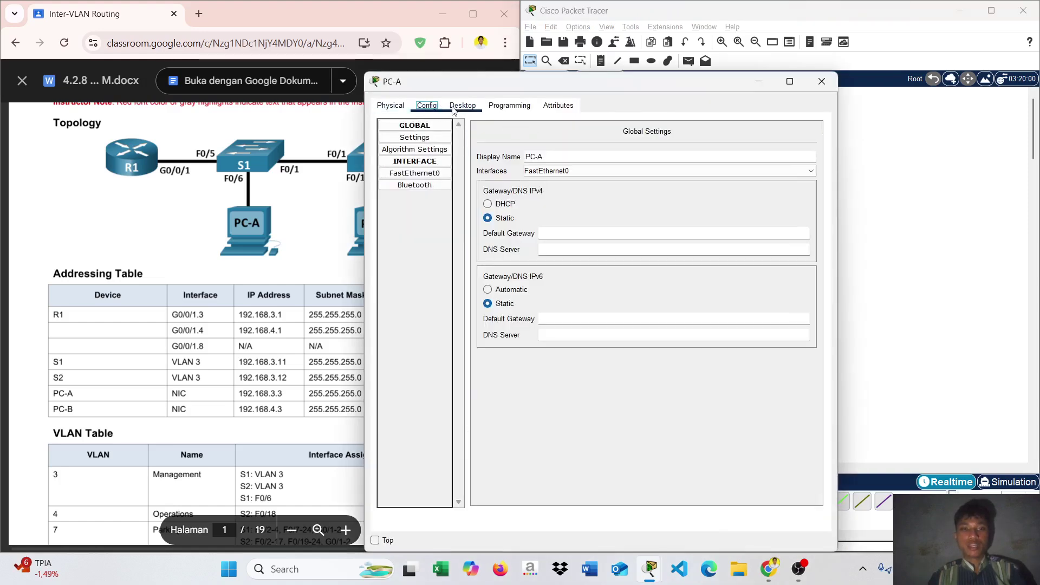
left_click(405, 144)
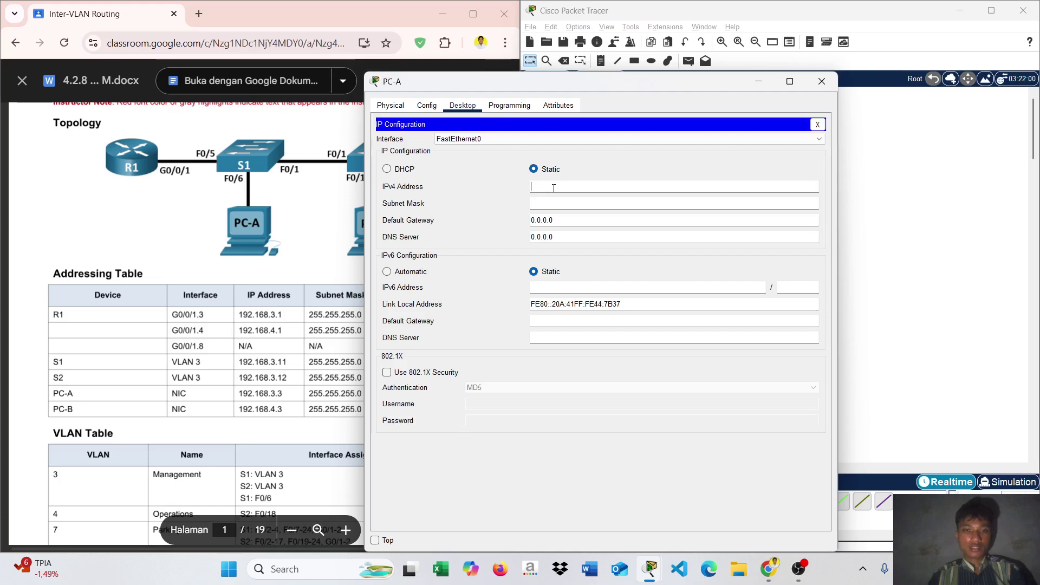
left_click(189, 405)
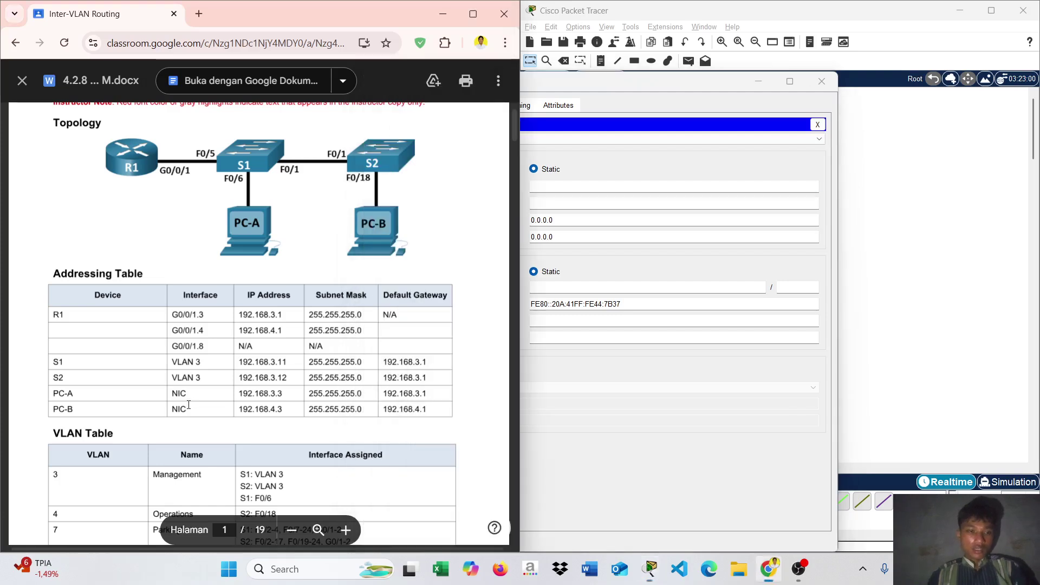
left_click_drag(236, 398, 284, 396)
key("ctrl+c")
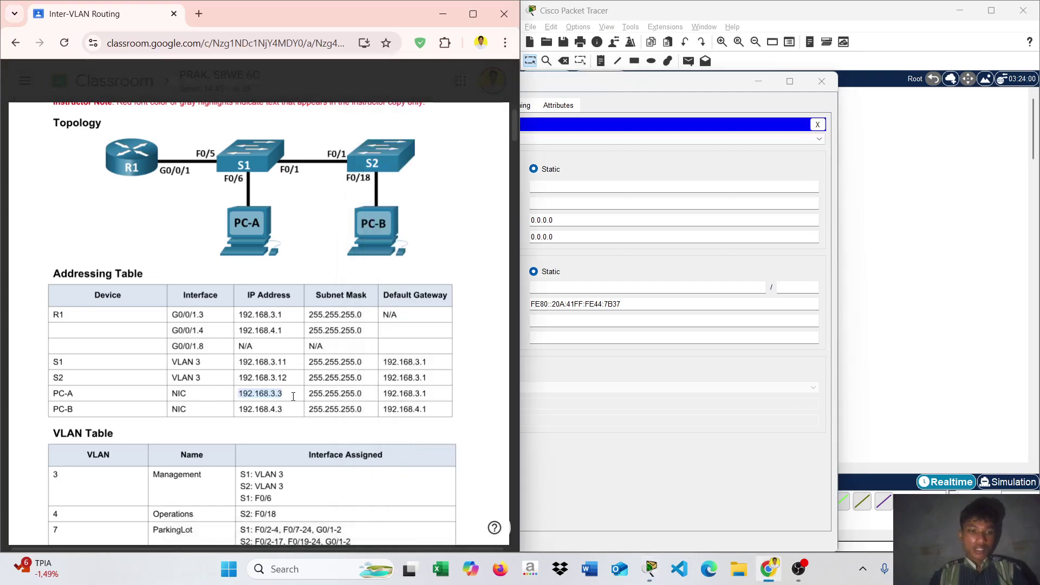
left_click(574, 190)
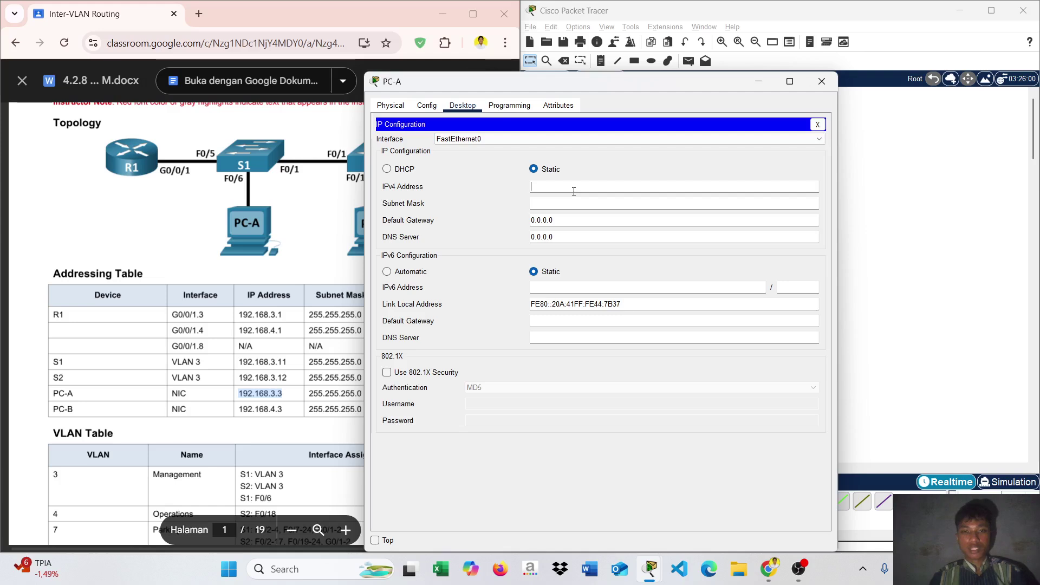
key("ctrl+v")
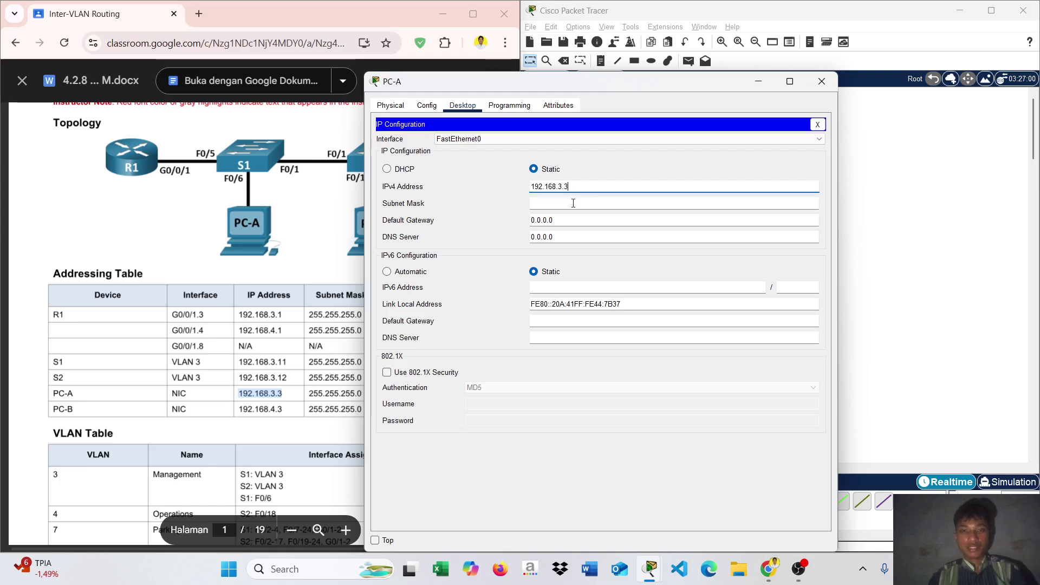
left_click(573, 202)
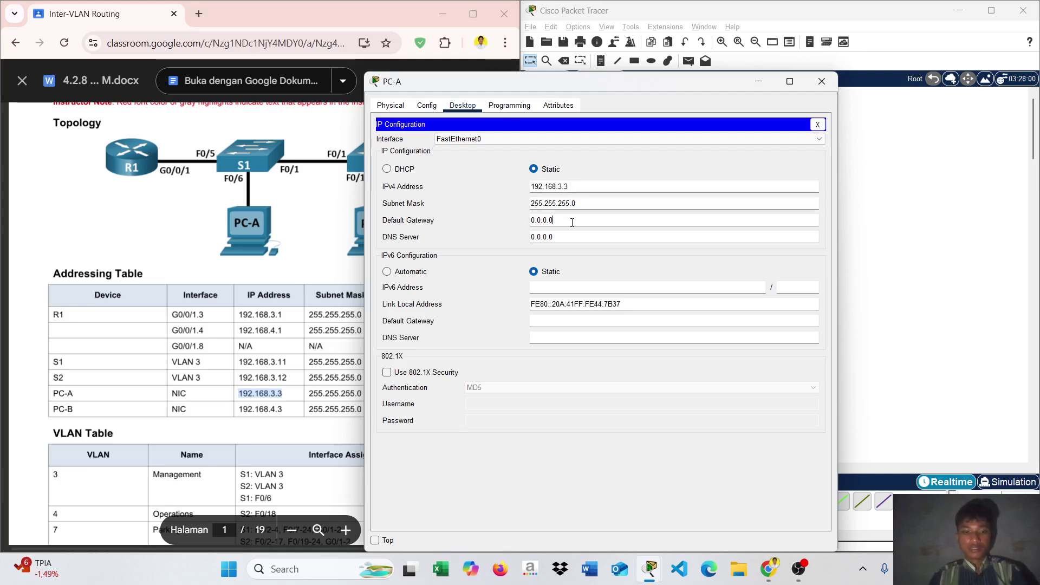
Step: Set PC-A's default gateway to 192.168.3.1 and close its configuration window
double_click(572, 221)
key("ctrl+v")
key("BackSpace")
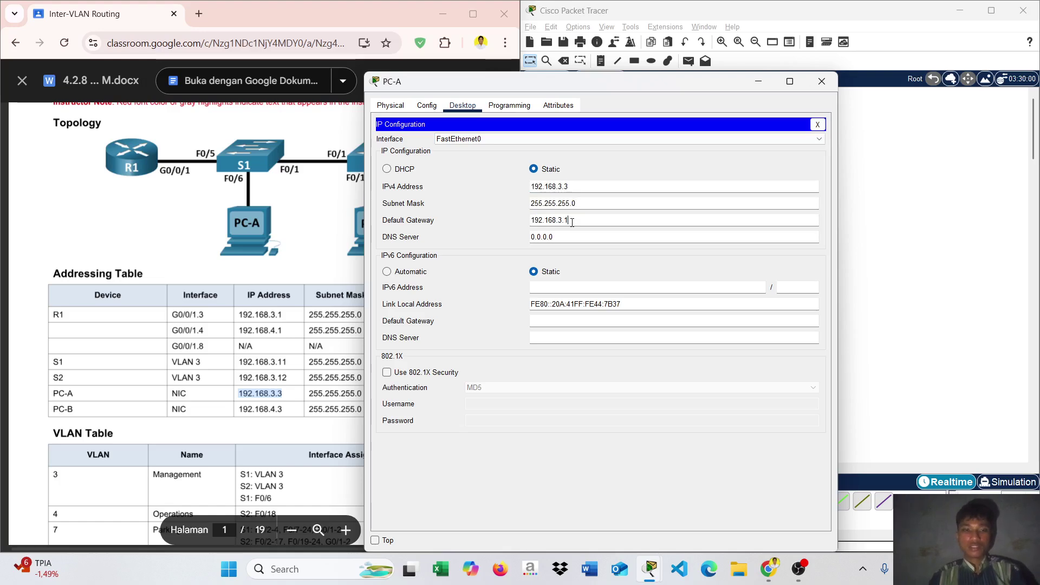
type("1")
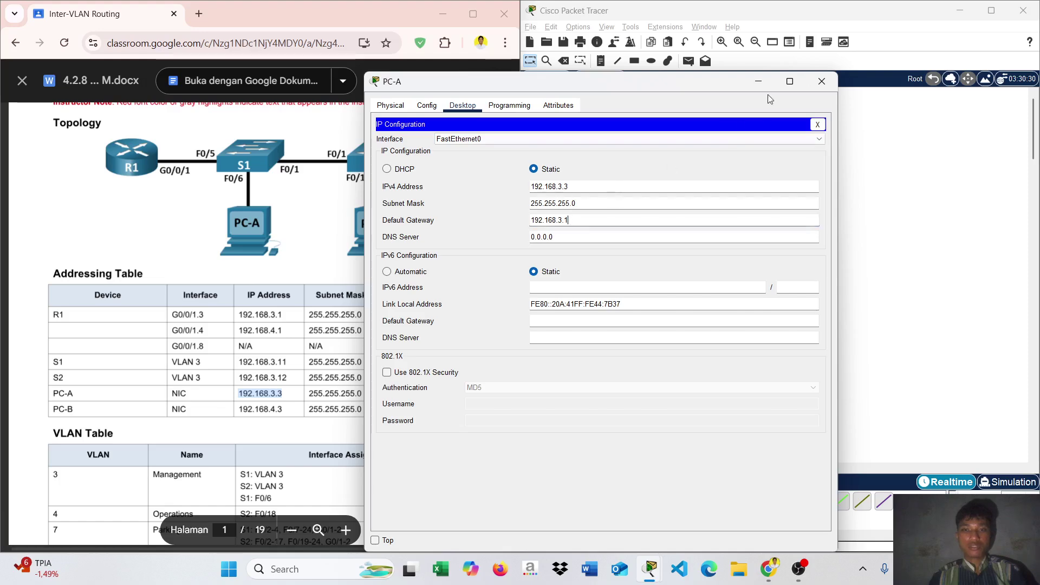
left_click(821, 81)
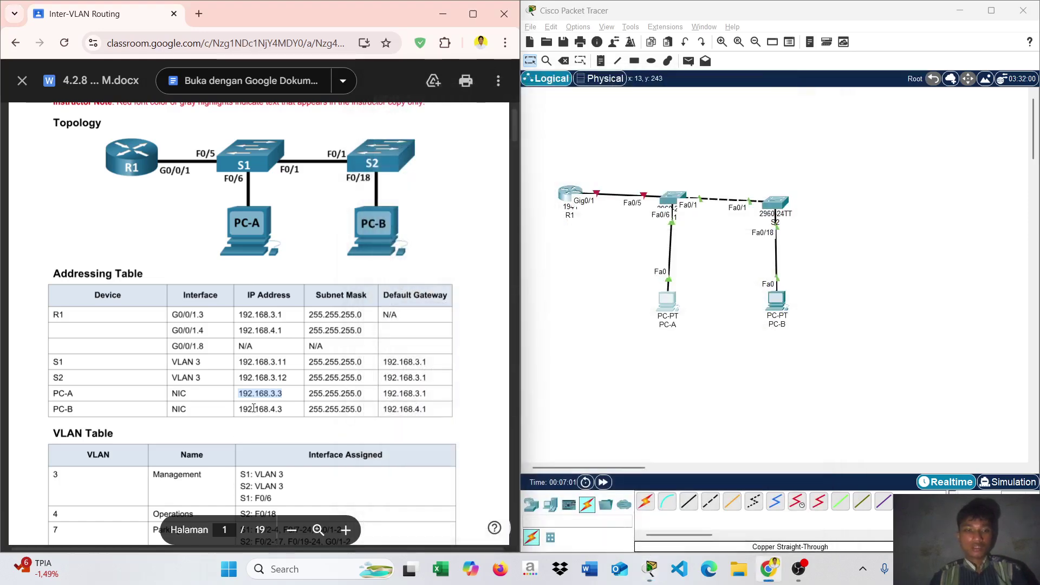
Step: Copy PC-B's address from the lab's addressing table and set its static IPv4 address to 192.168.4.3 with subnet mask 255.255.255.0
mouse_move(241, 410)
left_mouse_down()
mouse_move(318, 407)
mouse_move(233, 410)
left_mouse_up()
key("ctrl+c")
left_click(286, 410)
left_click(781, 299)
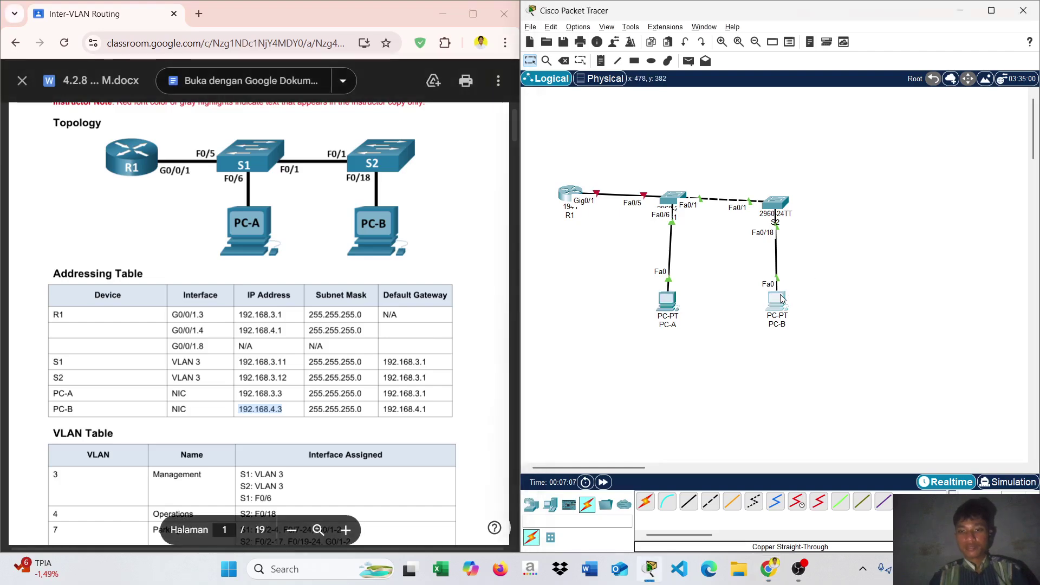
left_click(462, 107)
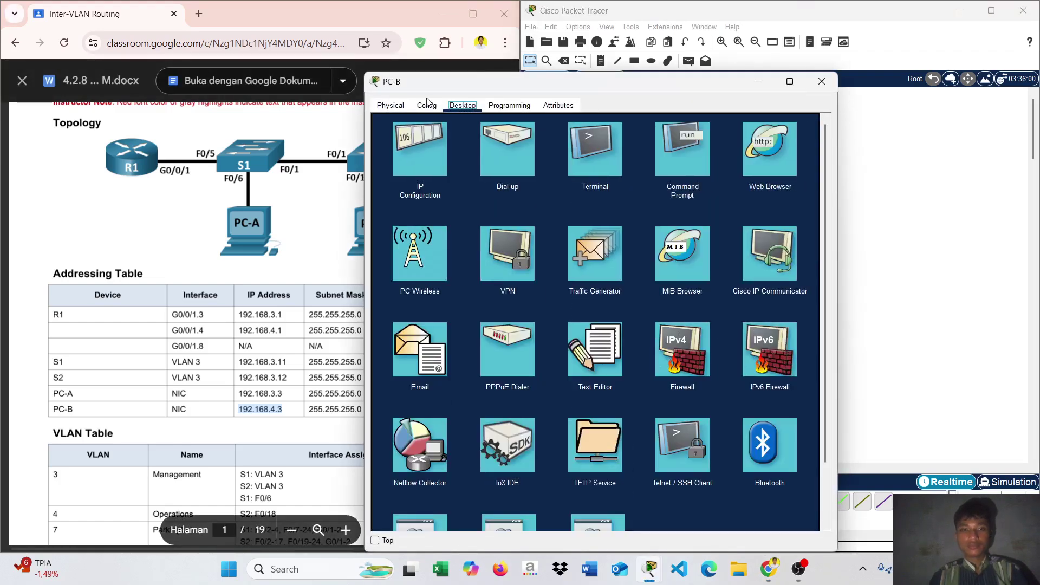
left_click(409, 161)
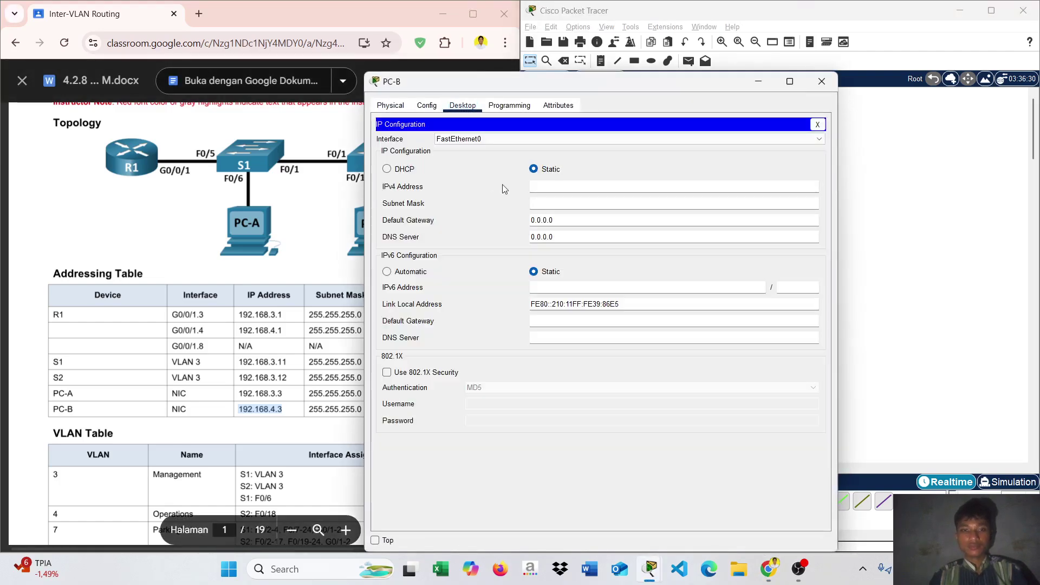
left_click(565, 192)
key("ctrl+v")
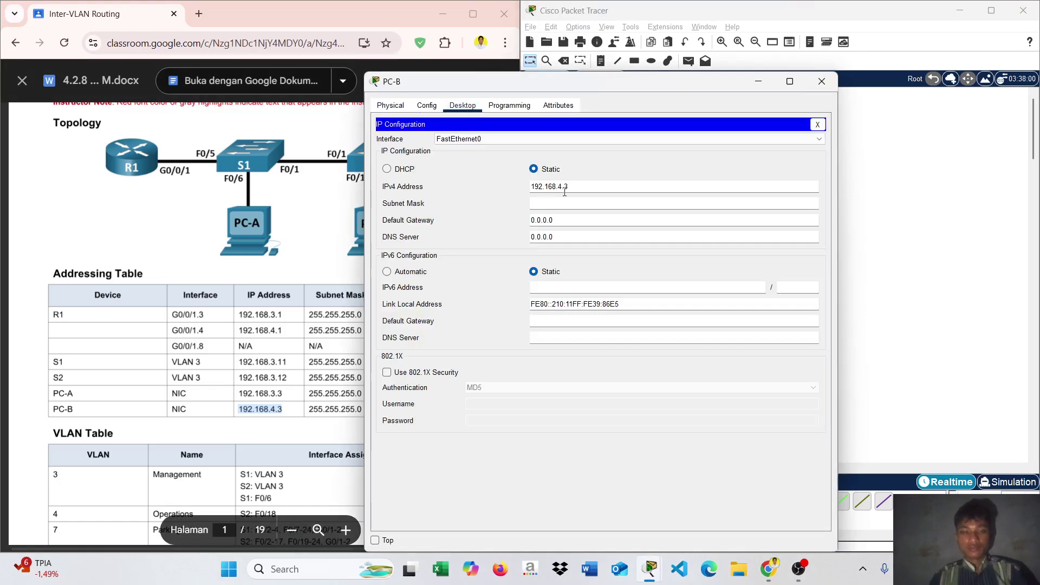
left_click(564, 203)
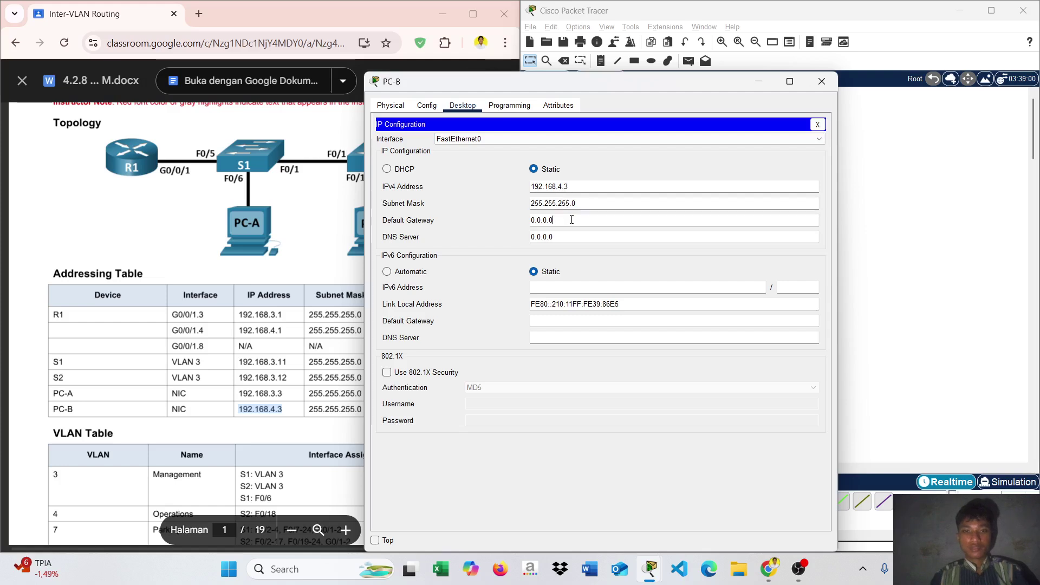
Step: Set PC-B's default gateway to 192.168.4.1 and close its configuration window
left_click(571, 220)
key("ctrl+v")
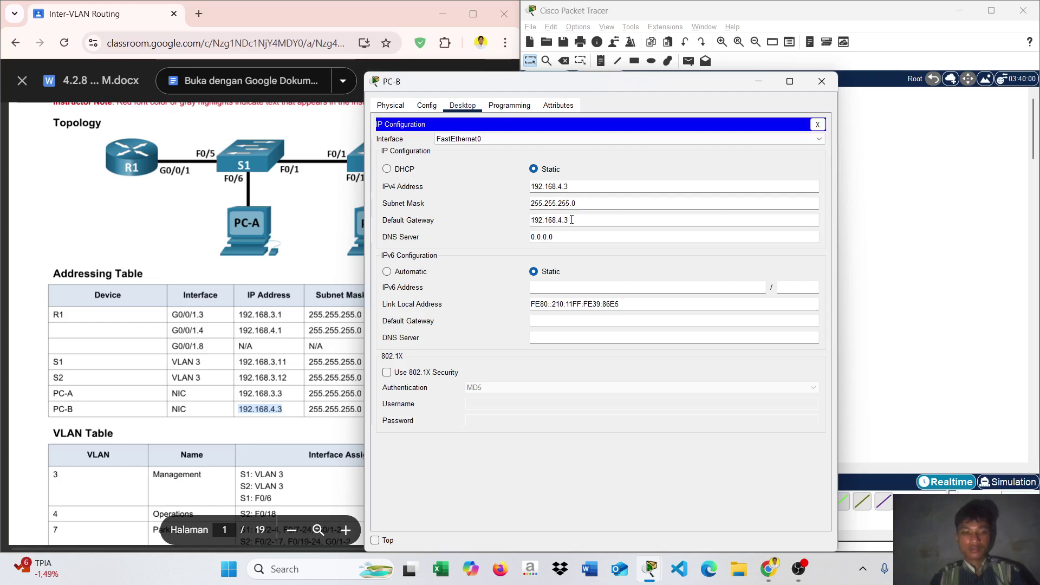
key("BackSpace")
type("1")
left_click(822, 82)
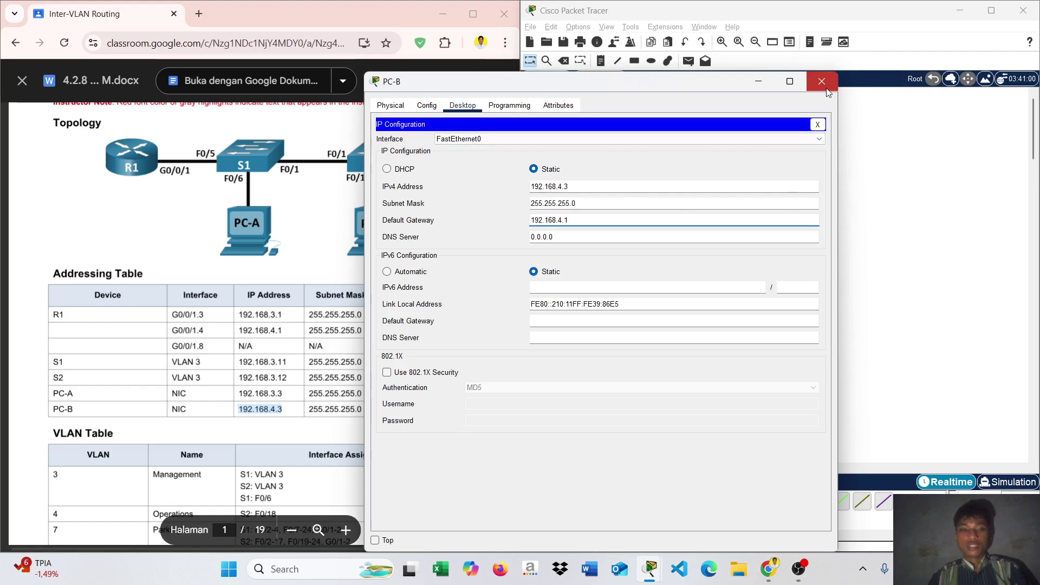
Step: Review the lab document's addressing table, VLAN table and basic device configuration instructions up to Step 3 for the switches
scroll(378, 351, "down", 2)
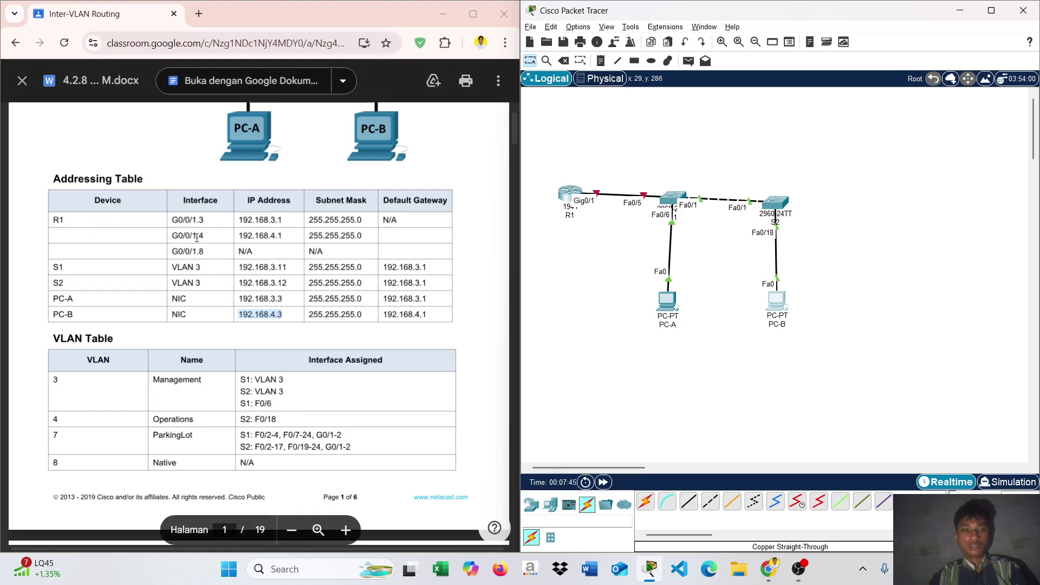
scroll(400, 239, "down", 2)
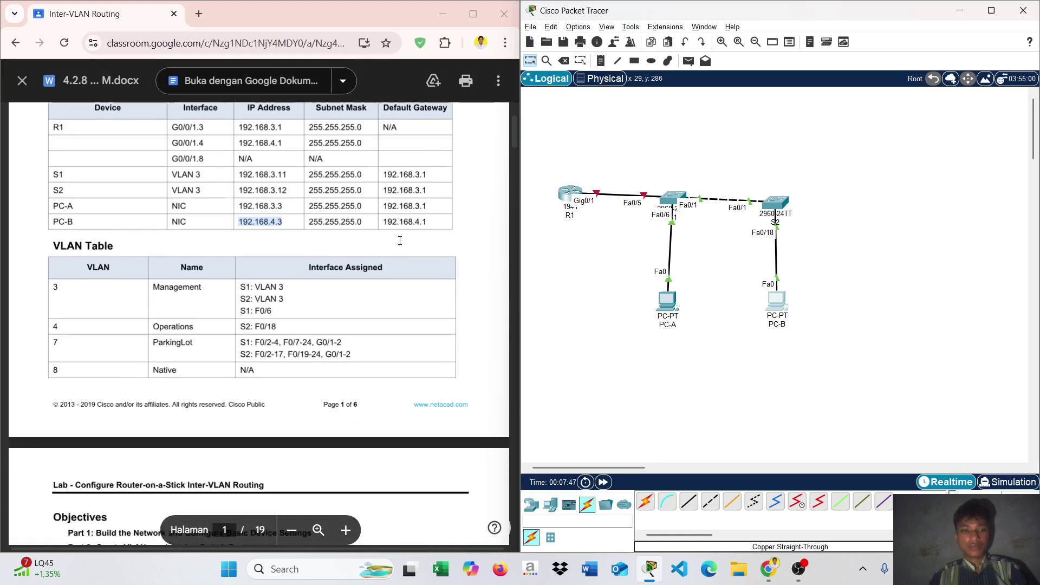
scroll(352, 232, "up", 1)
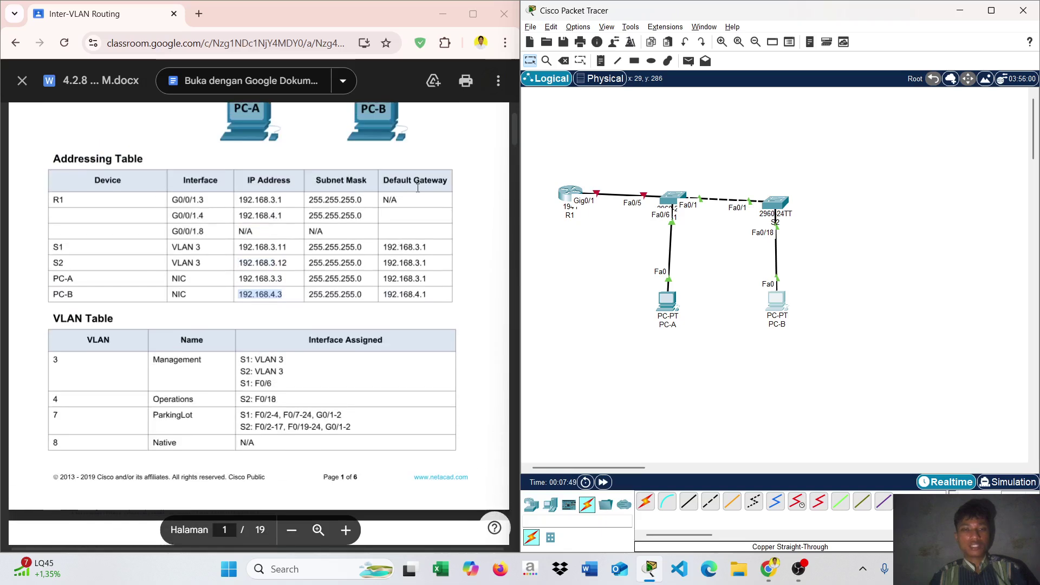
scroll(271, 252, "down", 1)
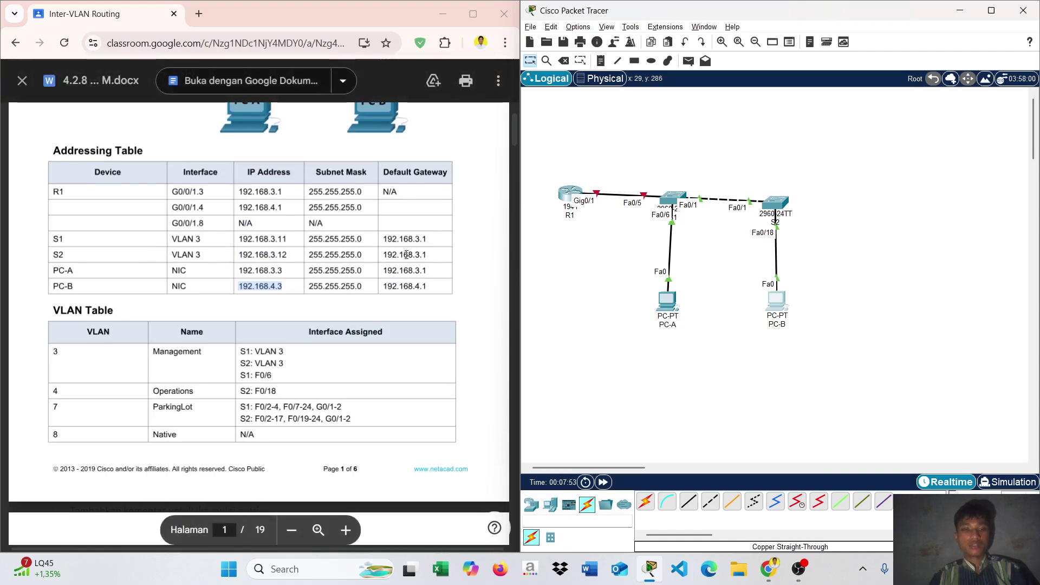
scroll(407, 279, "down", 2)
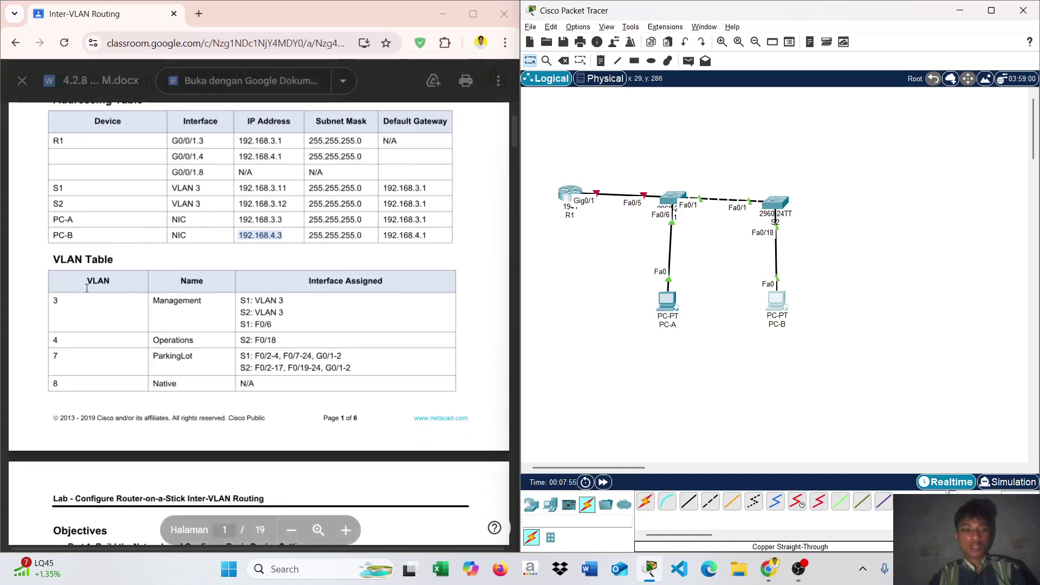
scroll(87, 288, "down", 1)
scroll(87, 288, "down", 1)
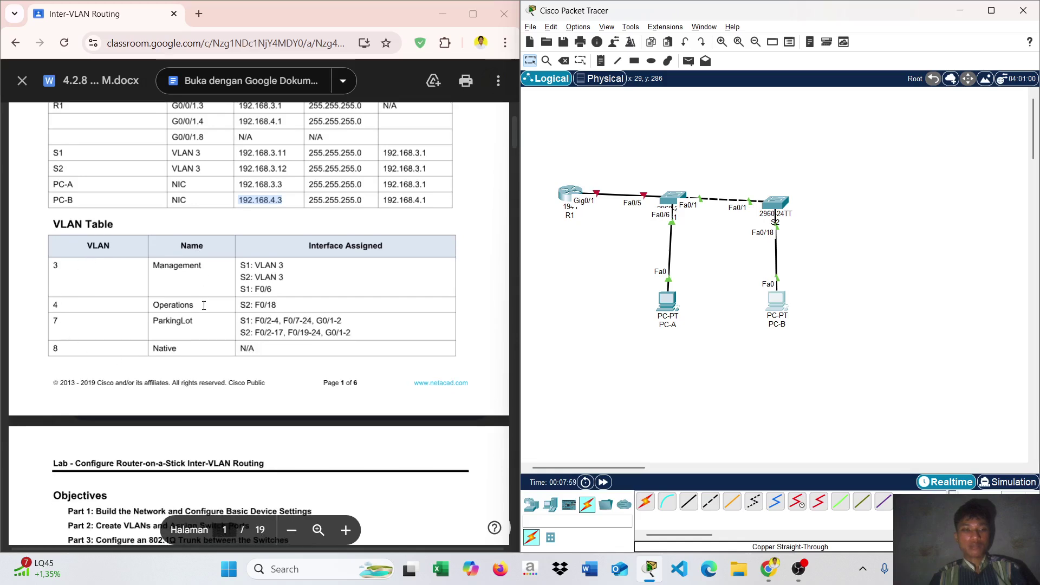
scroll(306, 316, "down", 1)
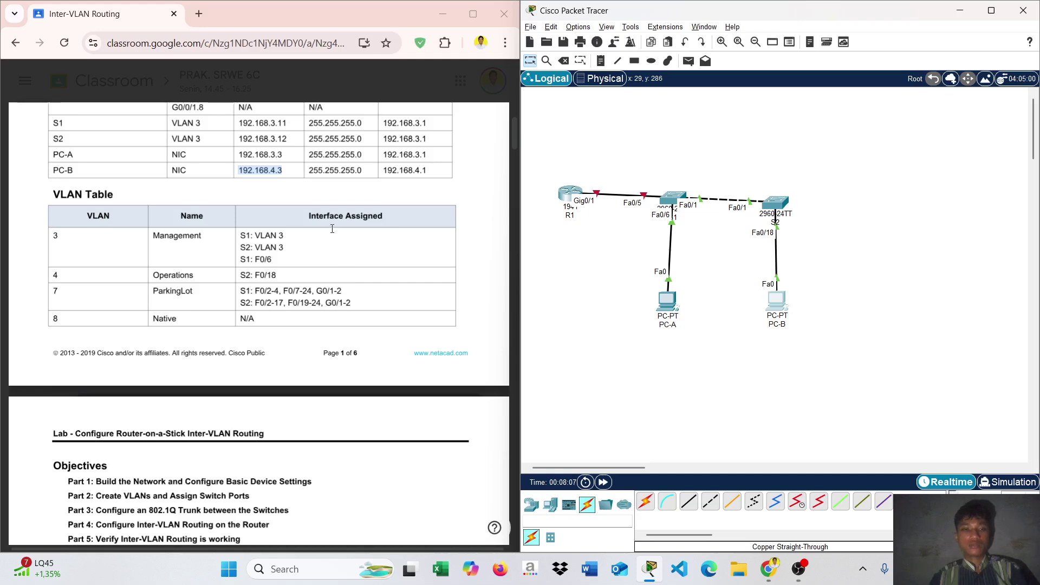
scroll(335, 260, "down", 12)
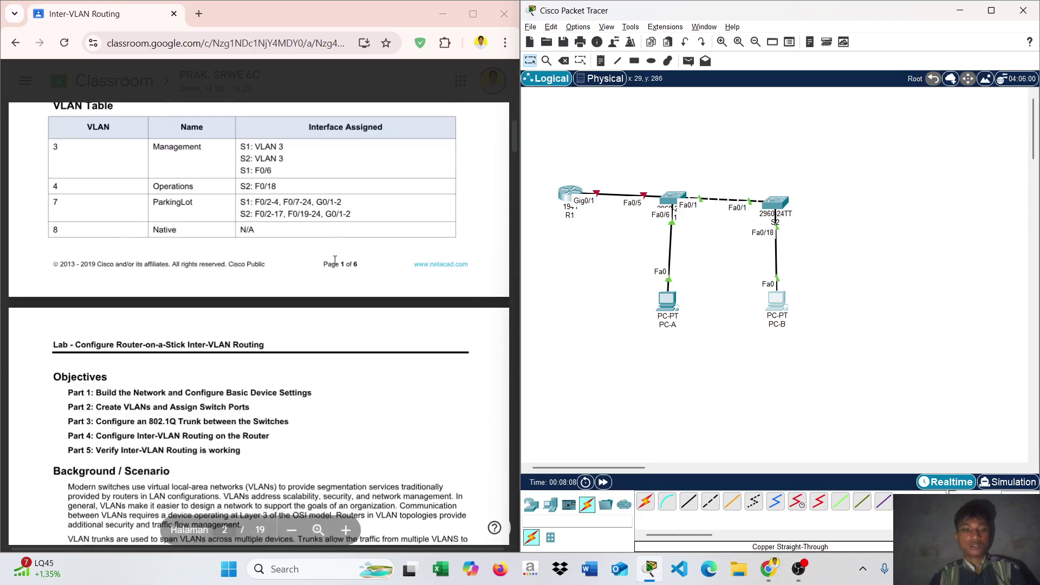
scroll(335, 260, "down", 7)
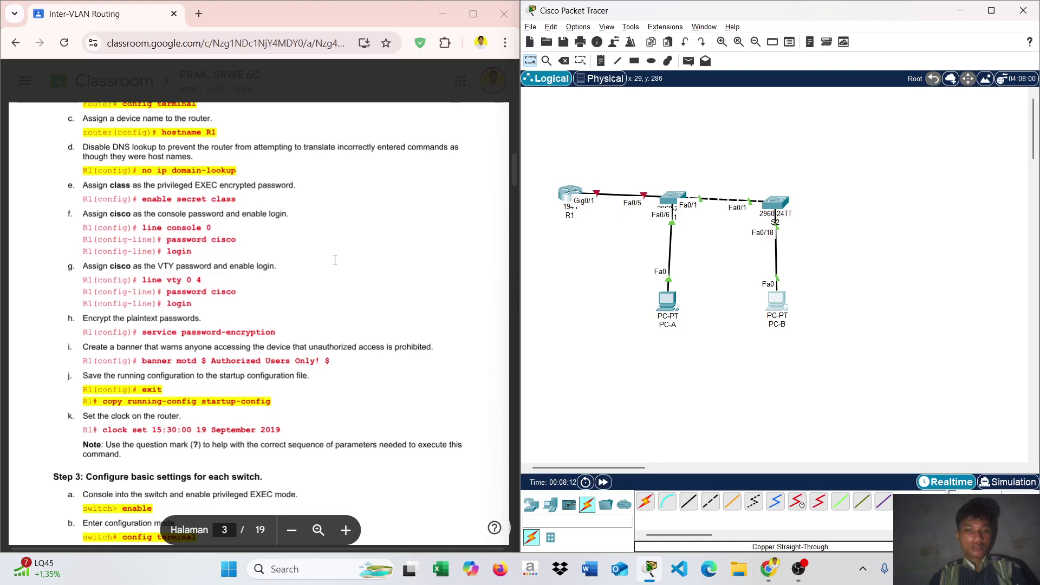
scroll(334, 260, "down", 3)
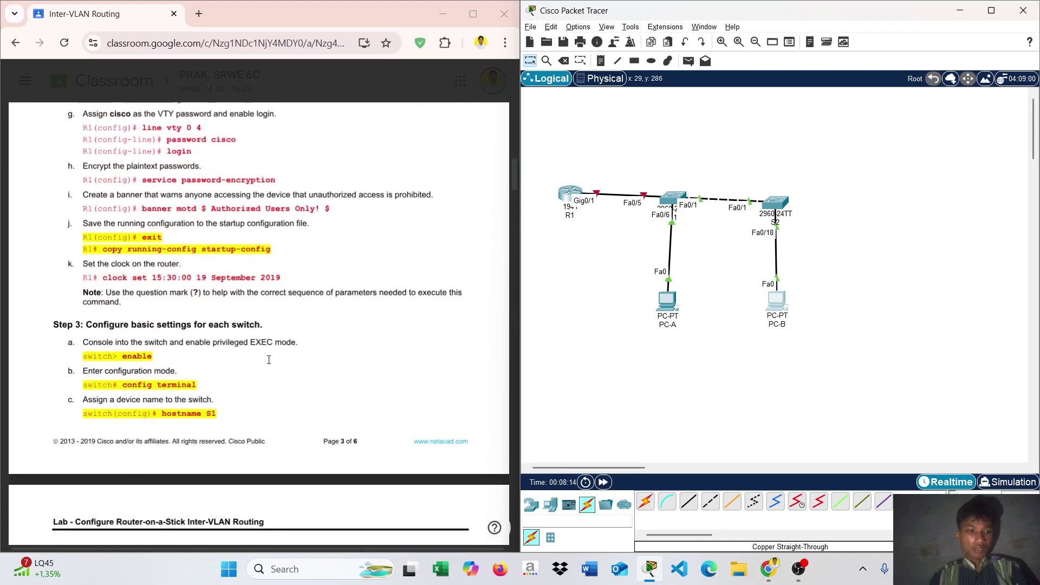
left_click(667, 299)
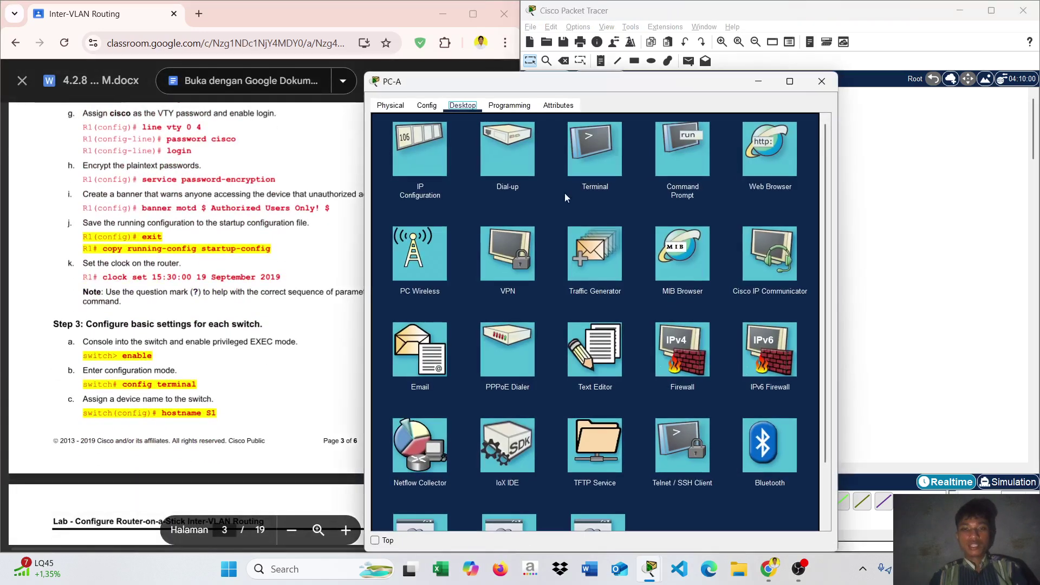
left_click(597, 166)
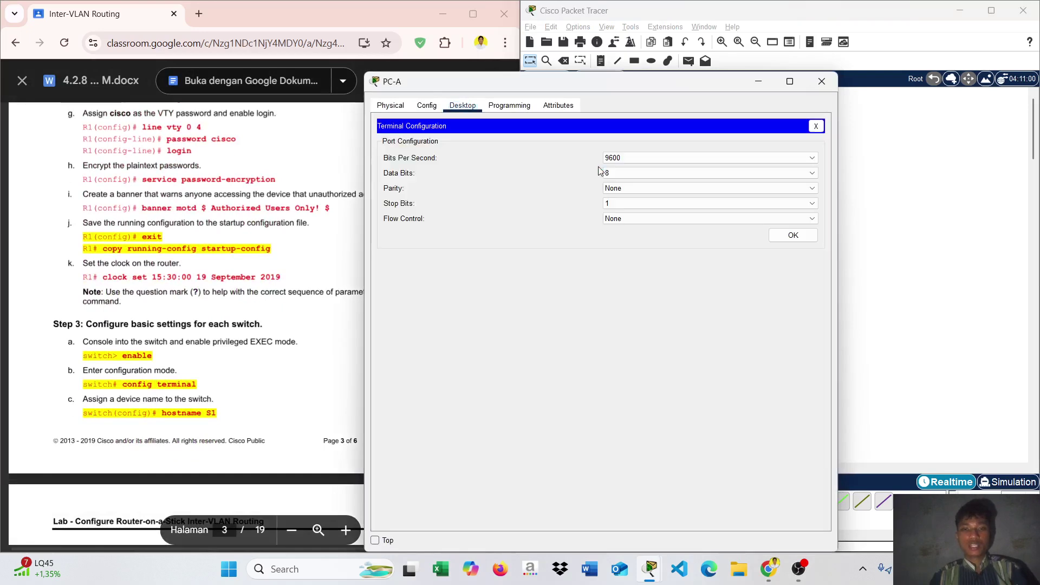
left_click(780, 234)
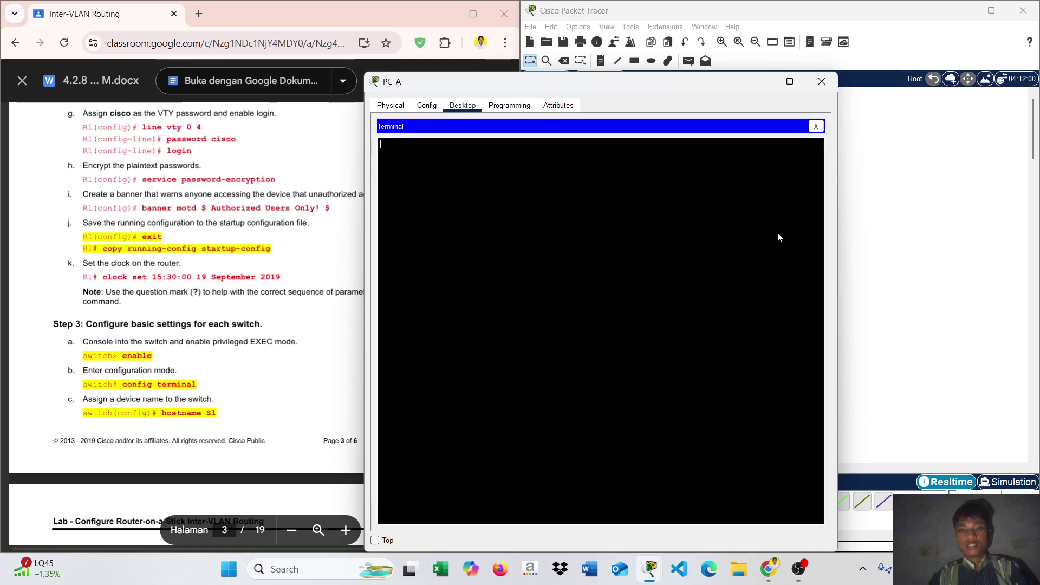
left_click(807, 85)
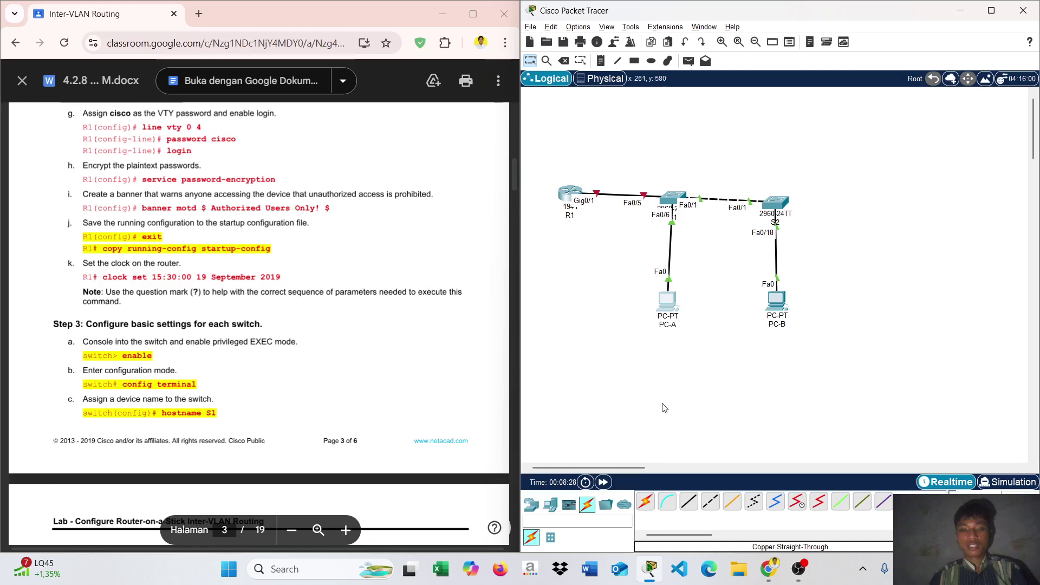
Step: Connect PC-A's RS 232 port to S1's Console port with a console cable
left_click(667, 502)
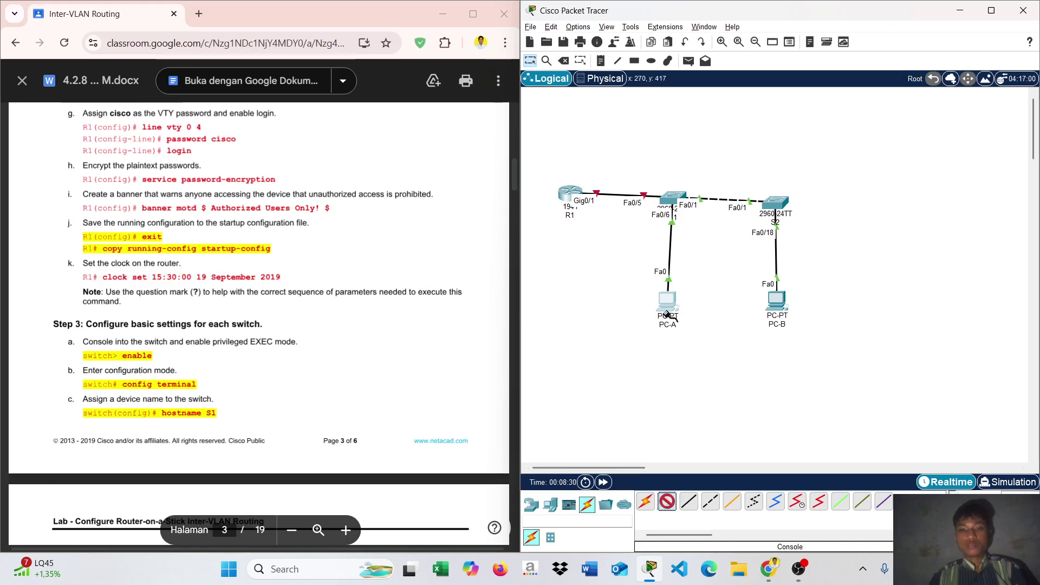
left_click(668, 307)
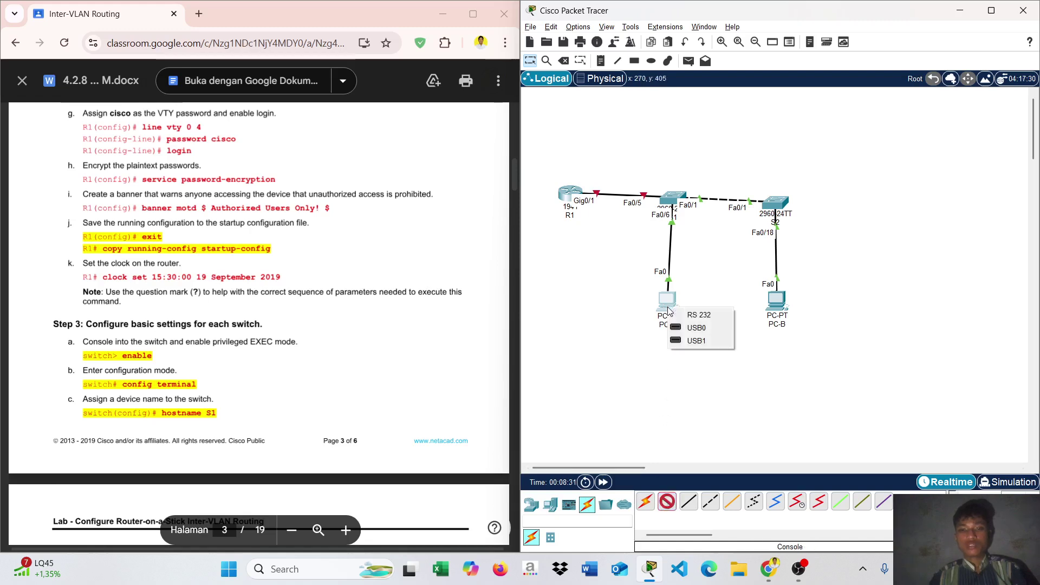
left_click(709, 315)
left_click(673, 197)
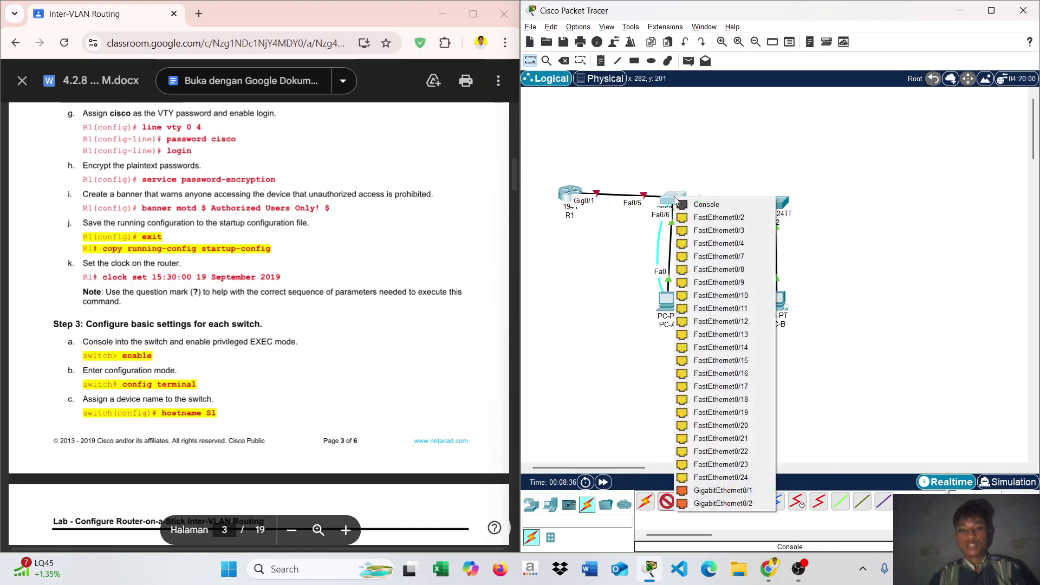
left_click(695, 206)
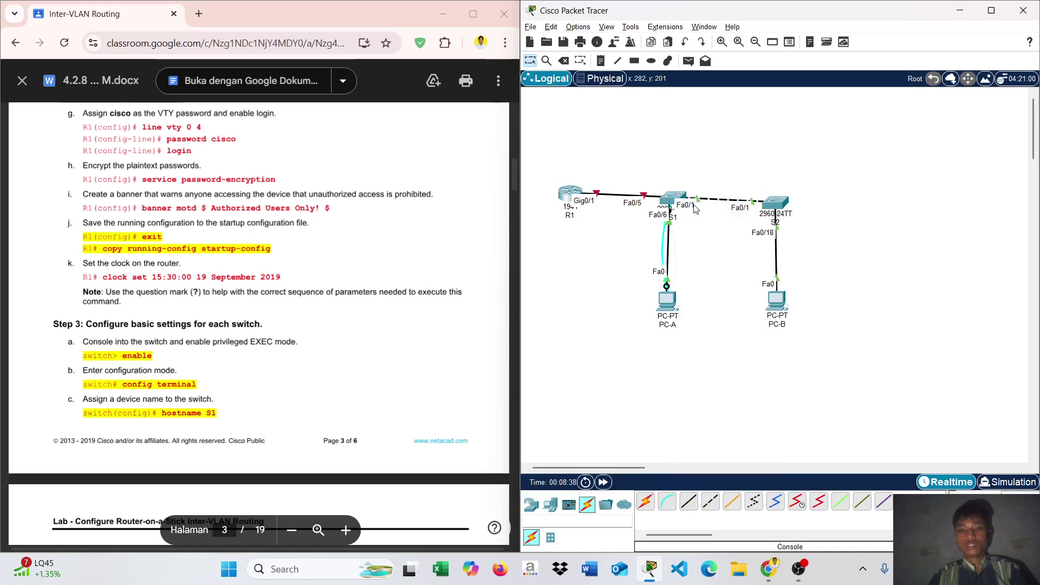
Step: Connect PC-B's RS 232 port to S2's Console port with a console cable
left_click(668, 502)
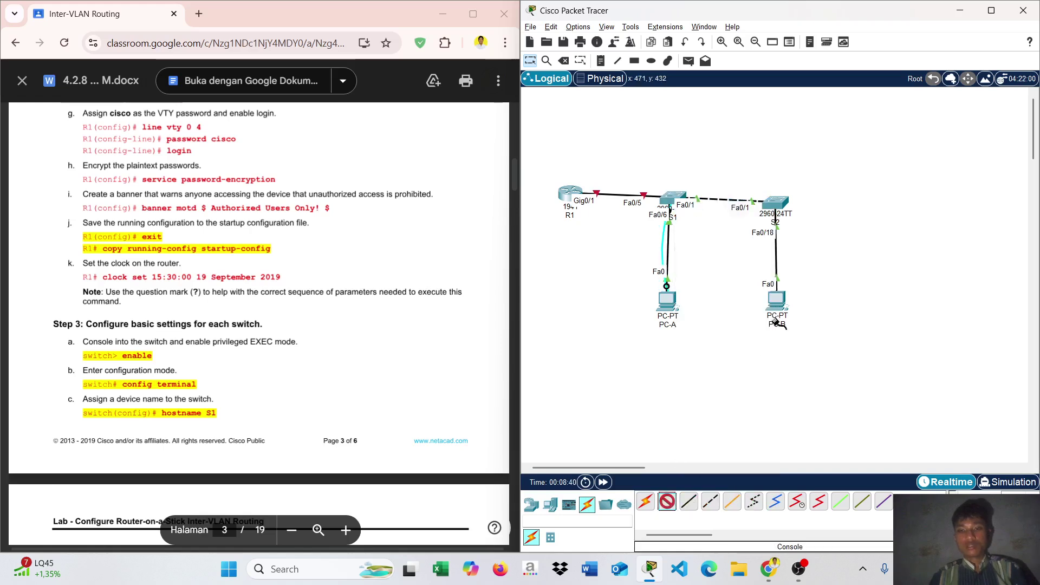
left_click(779, 304)
left_click(803, 314)
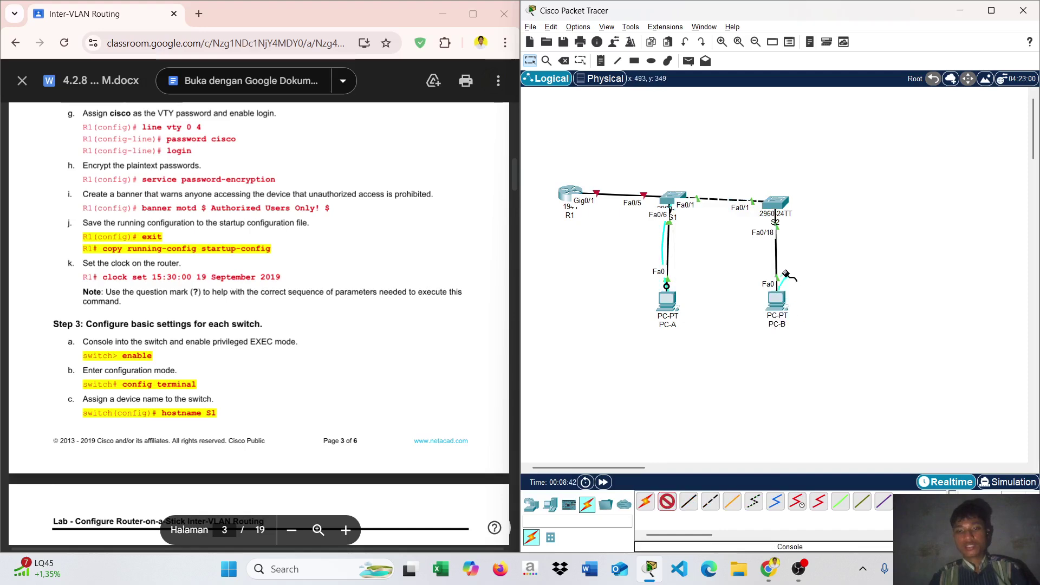
left_click(780, 202)
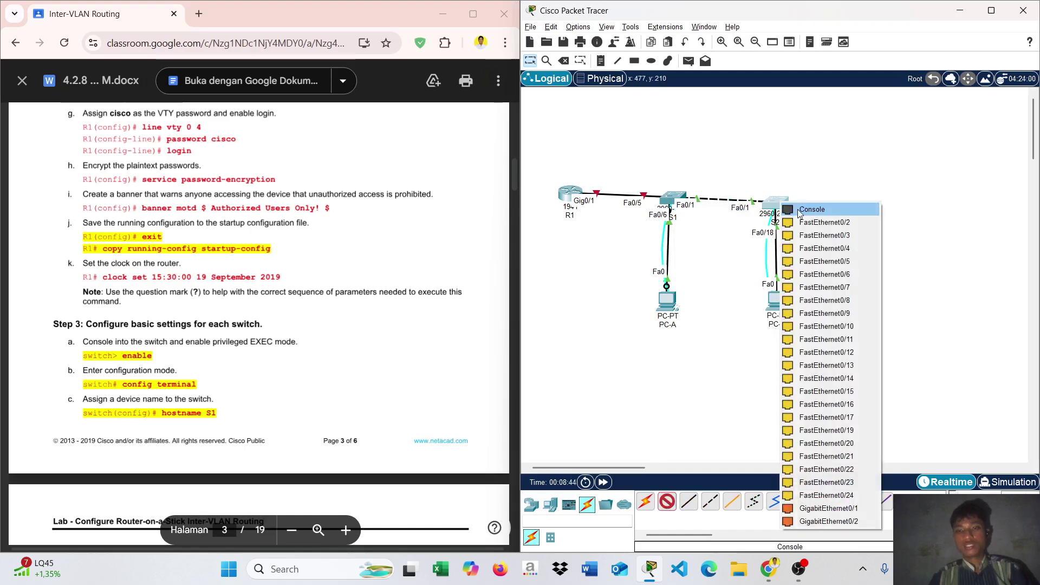
left_click(799, 213)
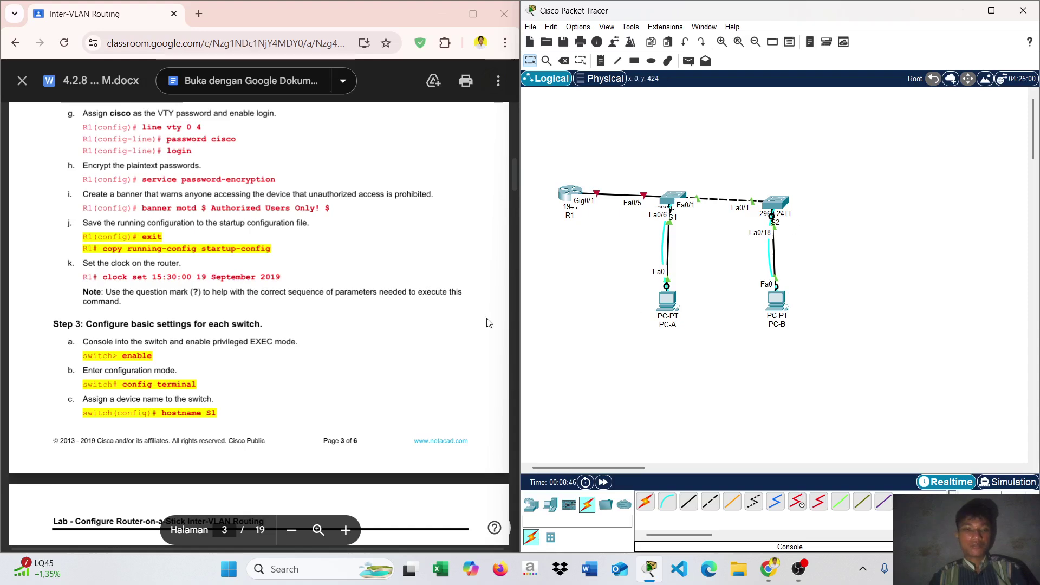
Step: Open a terminal session on PC-A with the default port settings and start the command line of the S1 switch
left_click(667, 306)
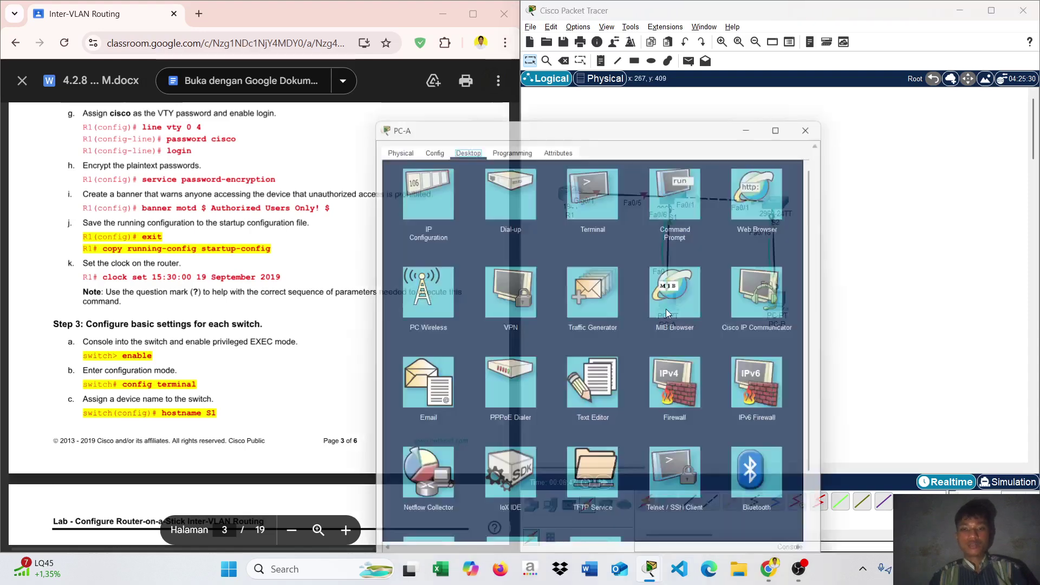
left_click(681, 166)
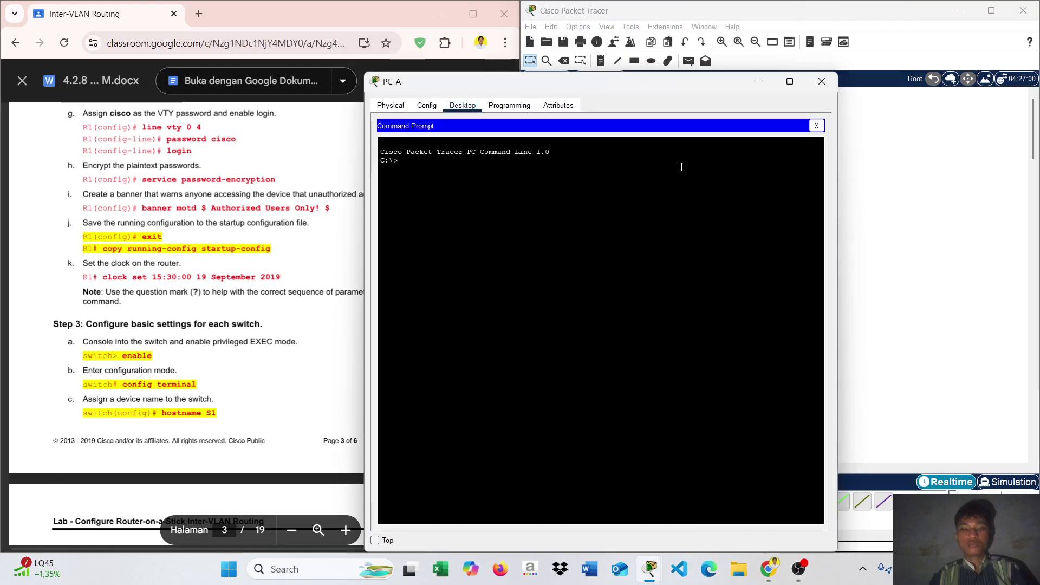
left_click(822, 125)
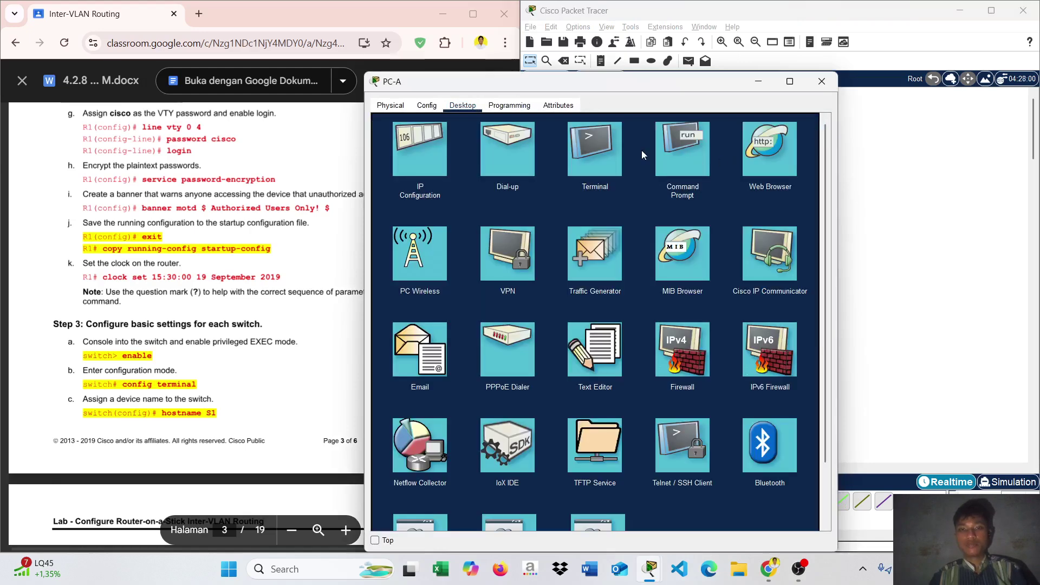
left_click(598, 158)
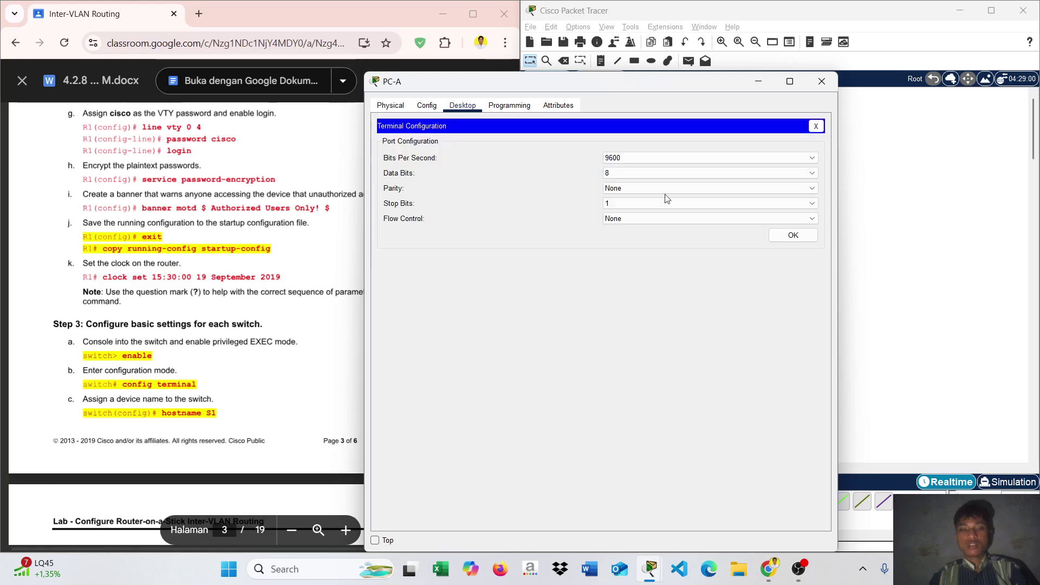
left_click(781, 233)
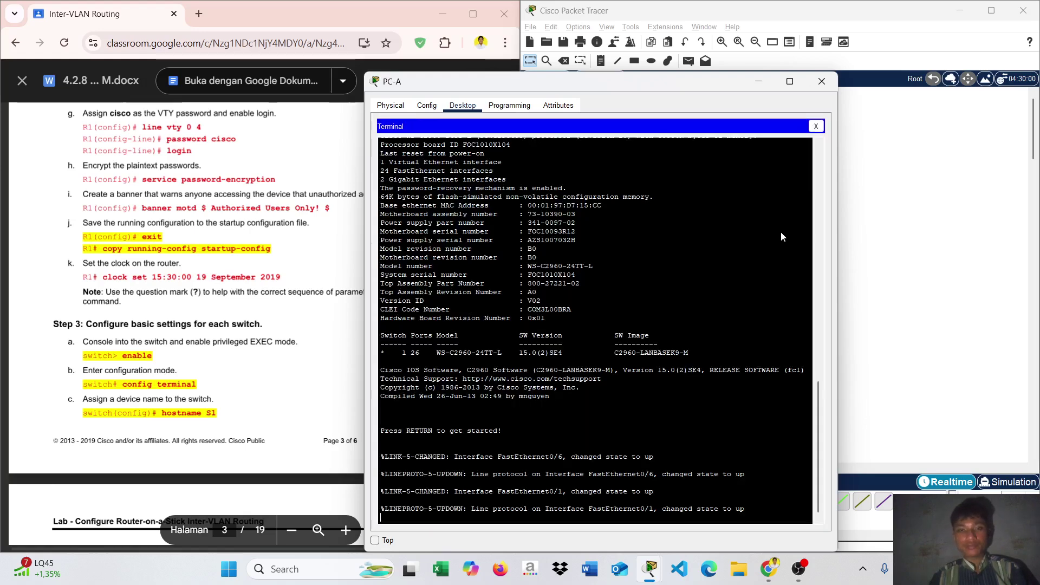
key("Return")
Step: Enable privileged EXEC mode on the switch and enter global configuration mode with conf t
type("en")
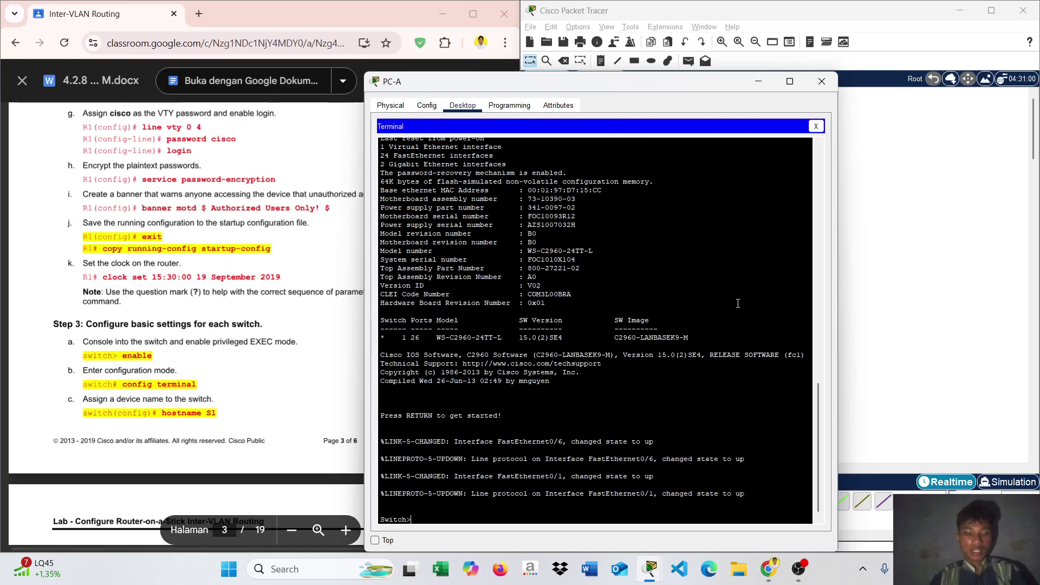
type("able")
key("Return")
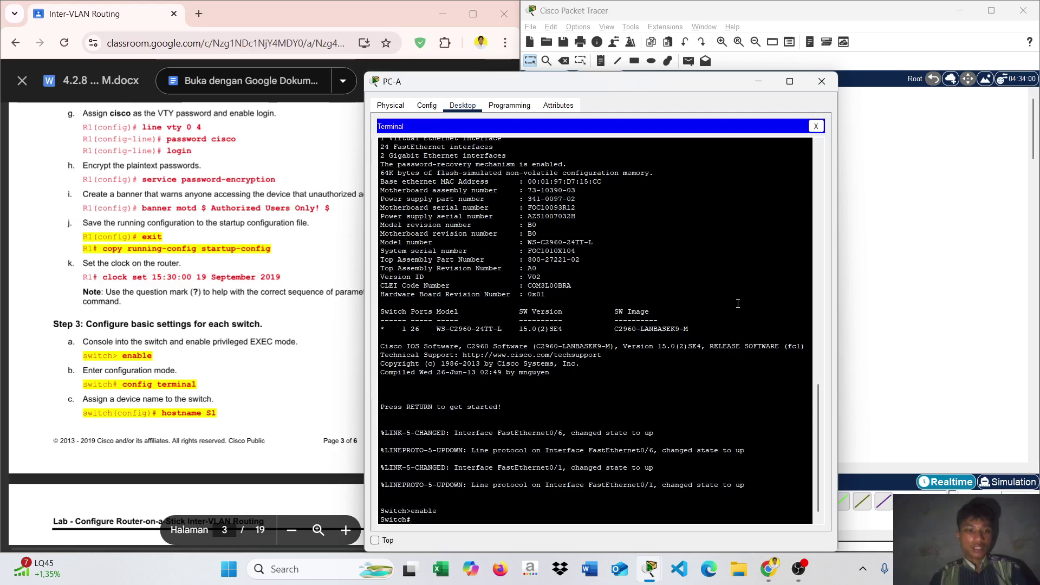
type("conf t")
key("Return")
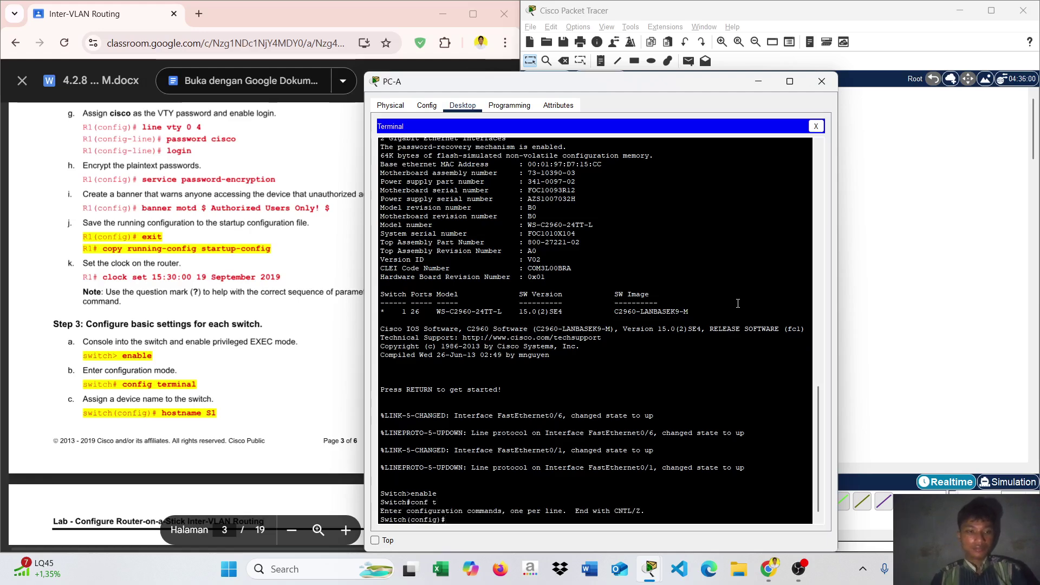
Step: Assign the hostname S1 to the switch
type("hosnam")
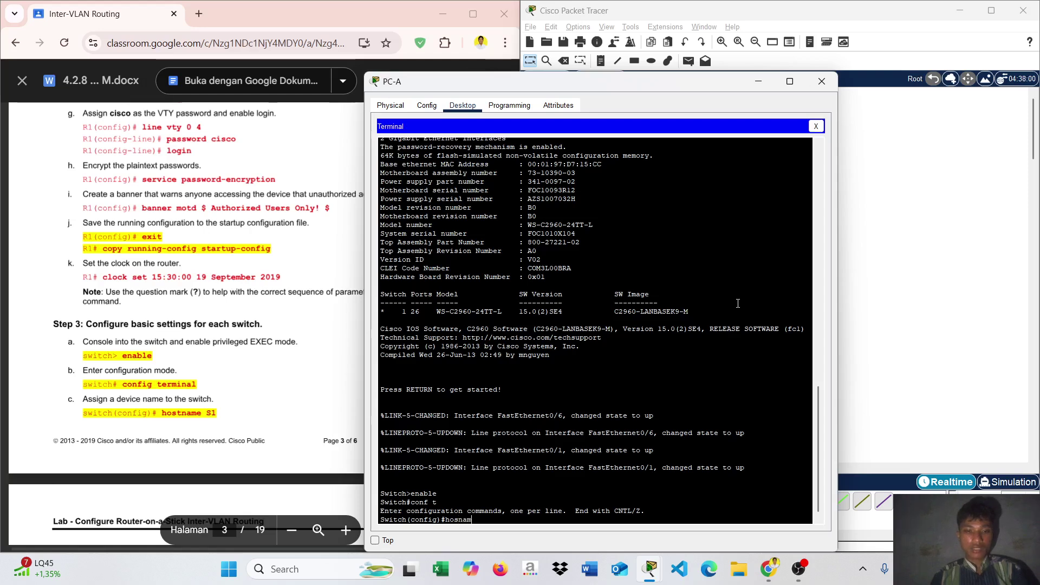
type("e S1")
key("Return")
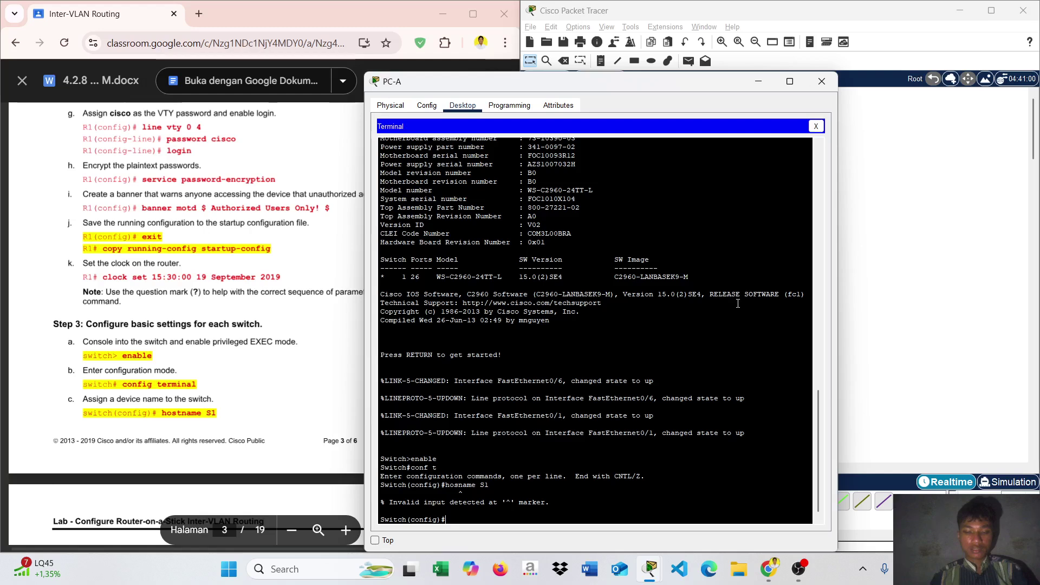
key("Up")
type("t")
key("Return")
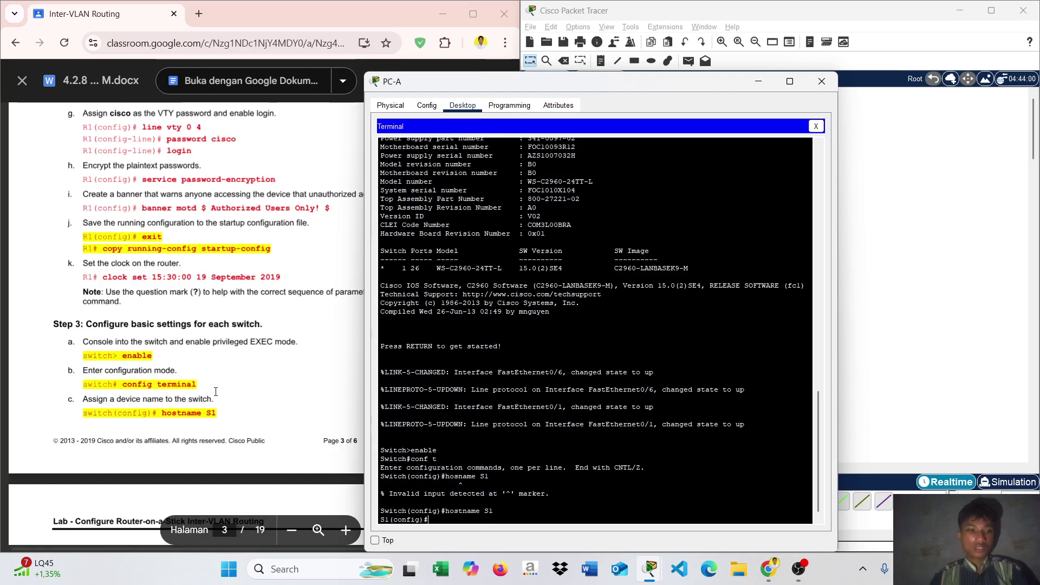
Step: Follow the lab guide to the VLAN creation section and create VLAN 3 on S1 with the name Management
scroll(216, 391, "down", 4)
scroll(216, 391, "down", 2)
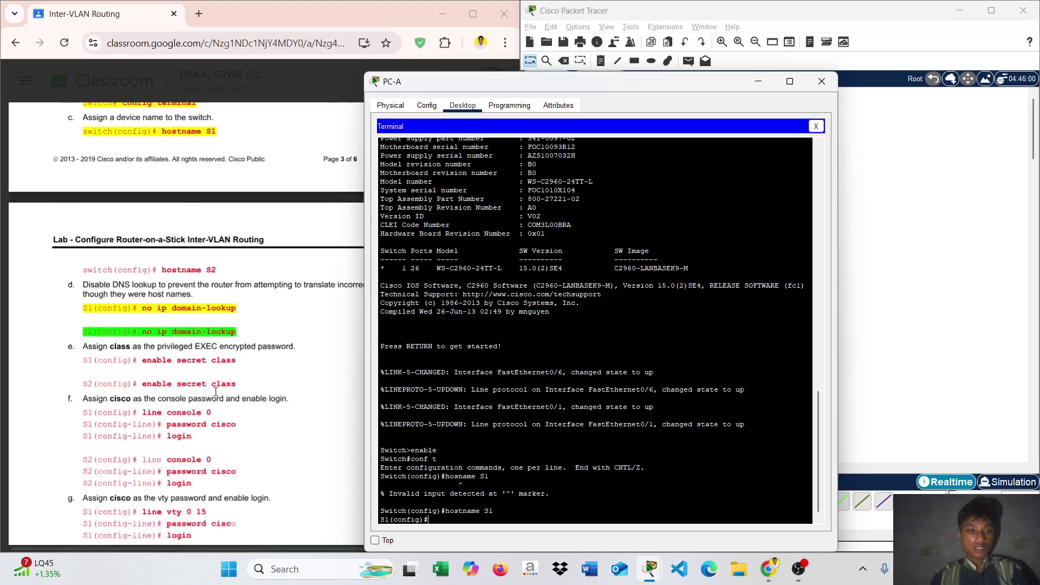
scroll(215, 391, "down", 1)
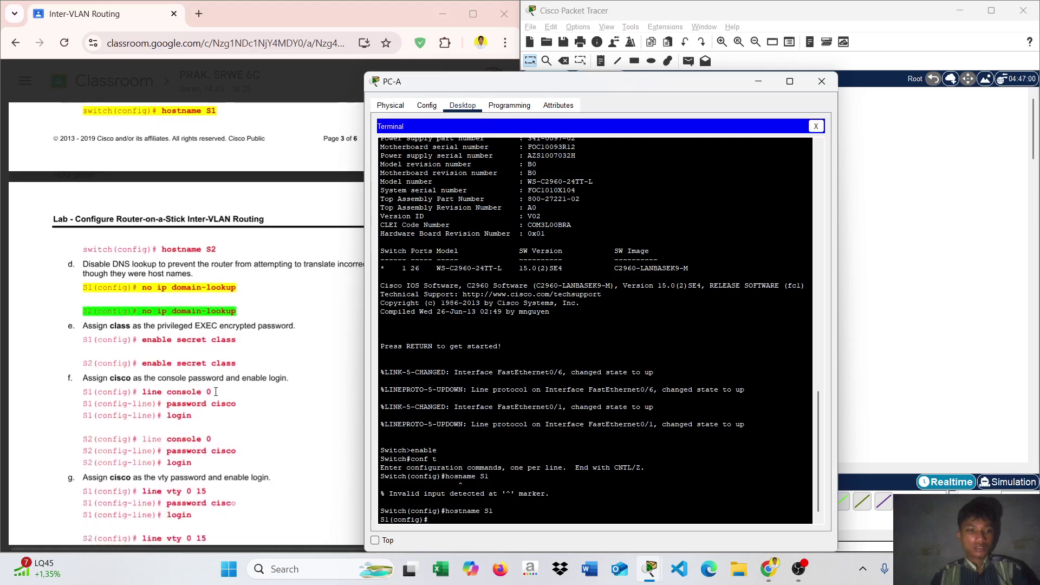
scroll(216, 391, "down", 10)
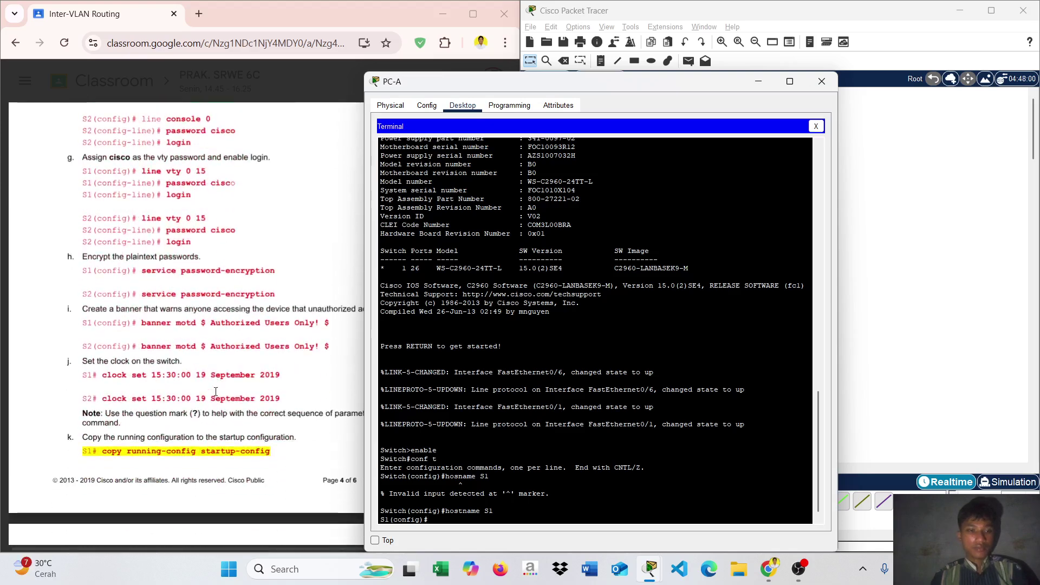
scroll(215, 391, "down", 10)
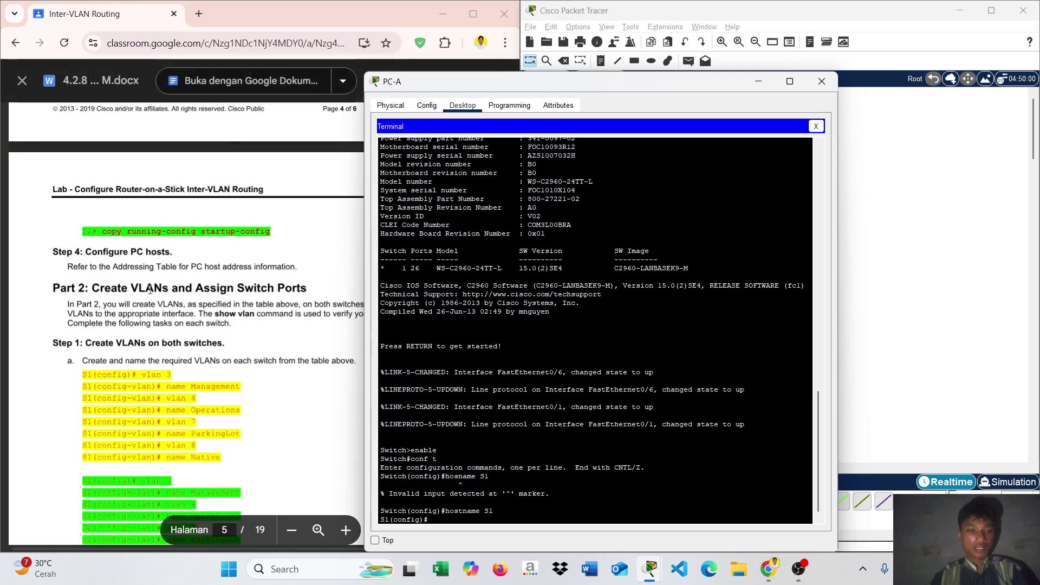
scroll(266, 303, "down", 2)
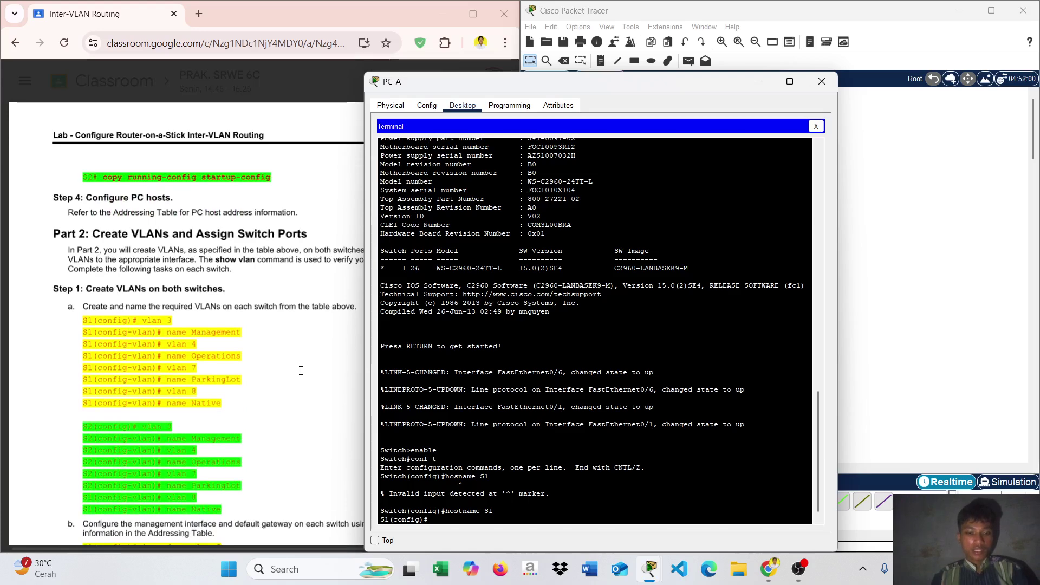
type("vlan 3")
key("Return")
type("name ")
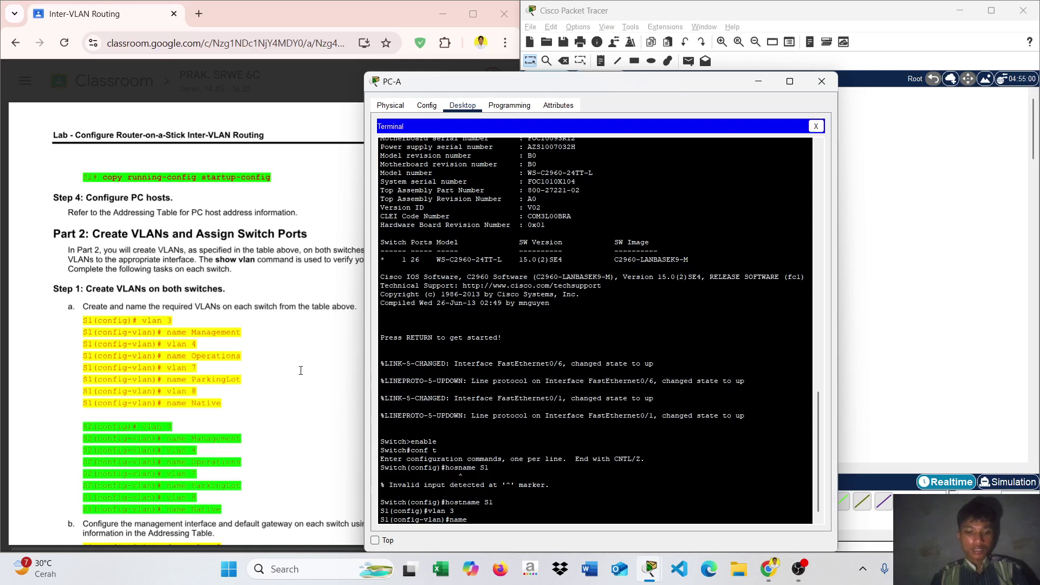
type("Management")
key("Return")
Step: Create VLAN 4 on S1 and name it Operations
type("vlan 3")
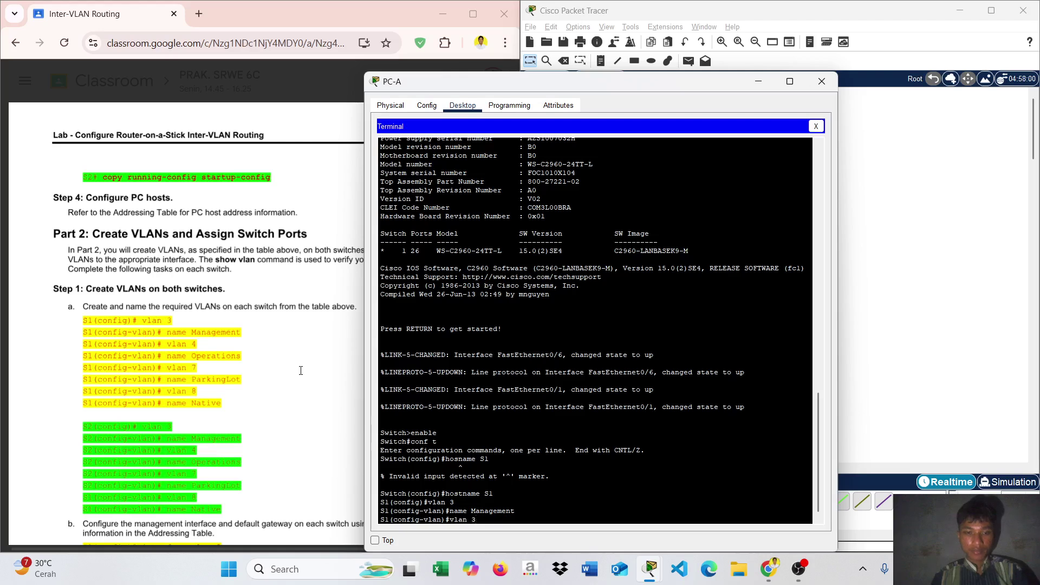
key("BackSpace")
type("4")
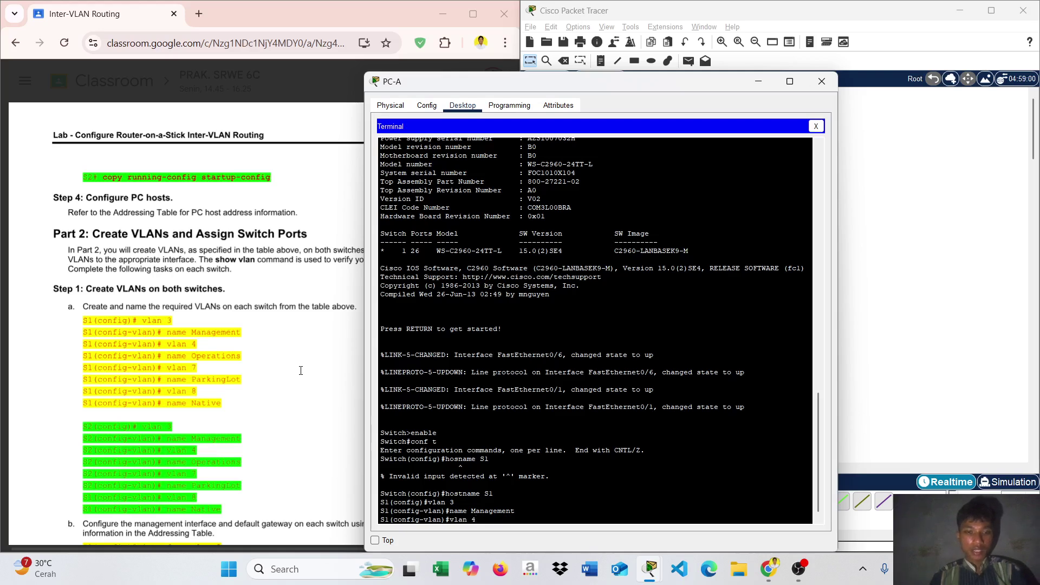
key("Return")
key("Up")
key("Up")
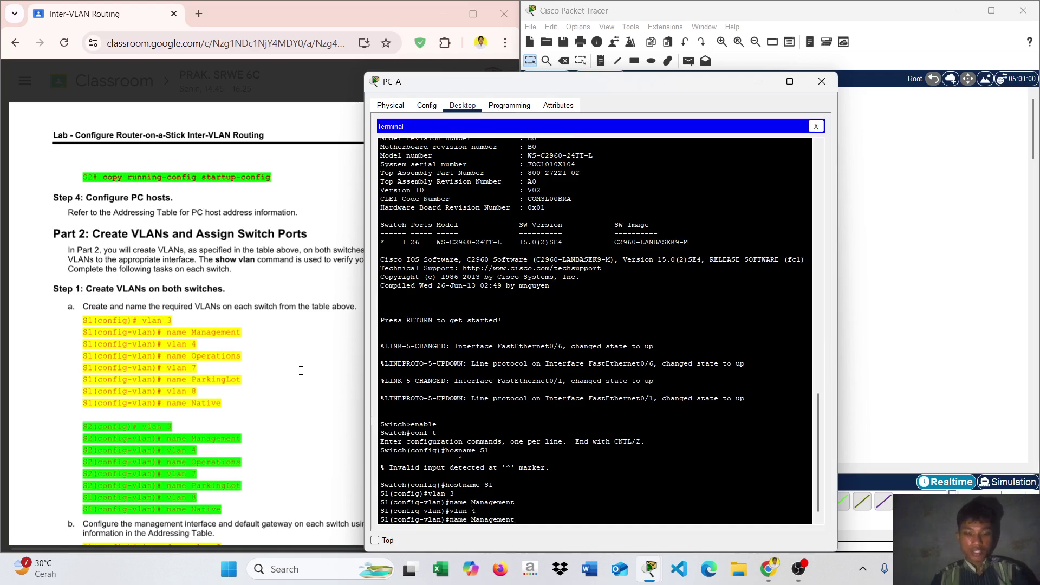
key("BackSpace")
key("BackSpace")
key("BackSpace")
key("BackSpace")
key("BackSpace")
key("BackSpace")
key("BackSpace")
key("BackSpace")
type("Operation")
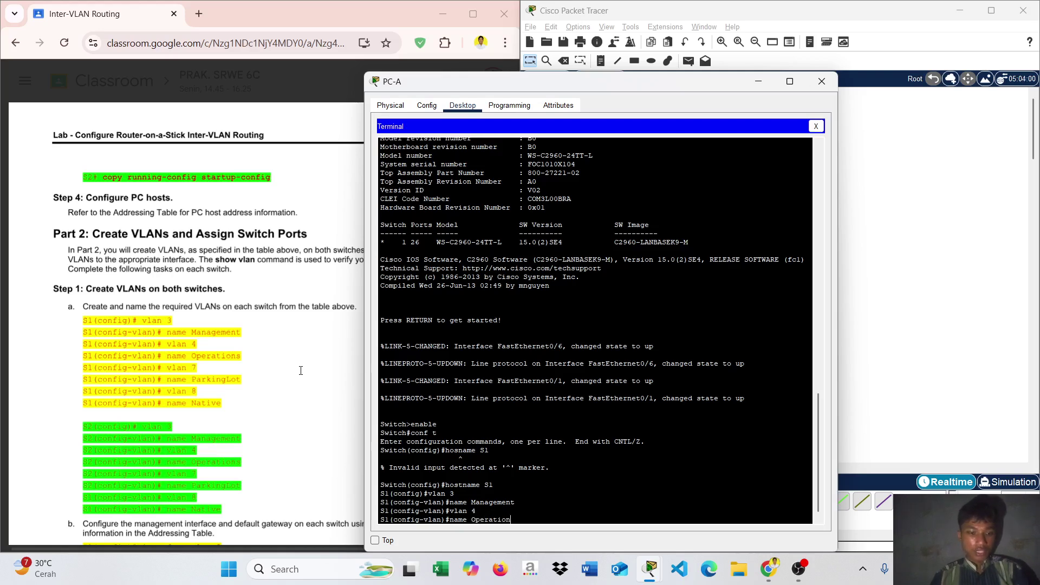
type("s")
key("Return")
Step: Create VLAN 7 on S1 and name it ParkingLot
key("Up")
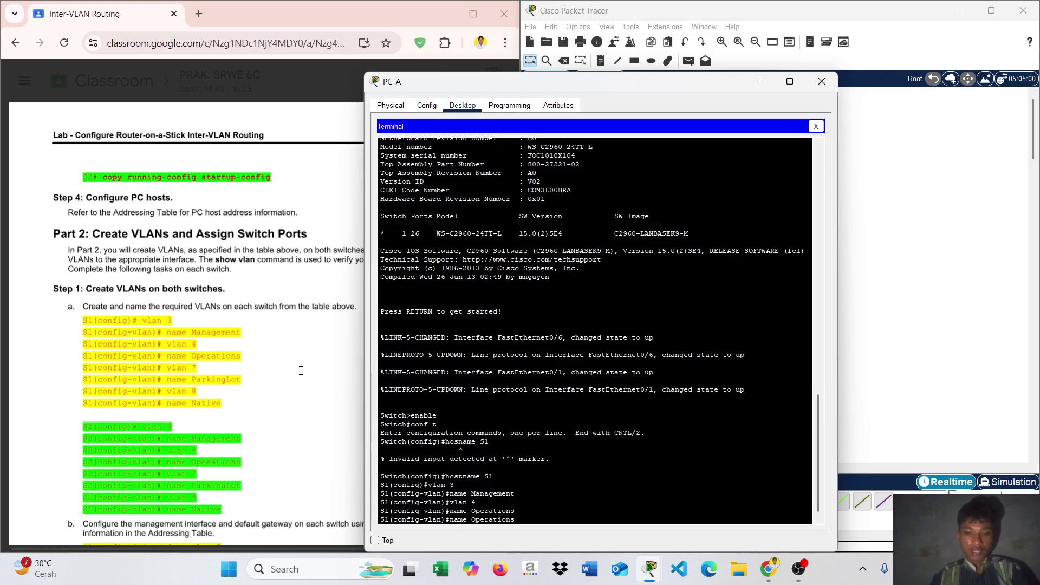
key("Up")
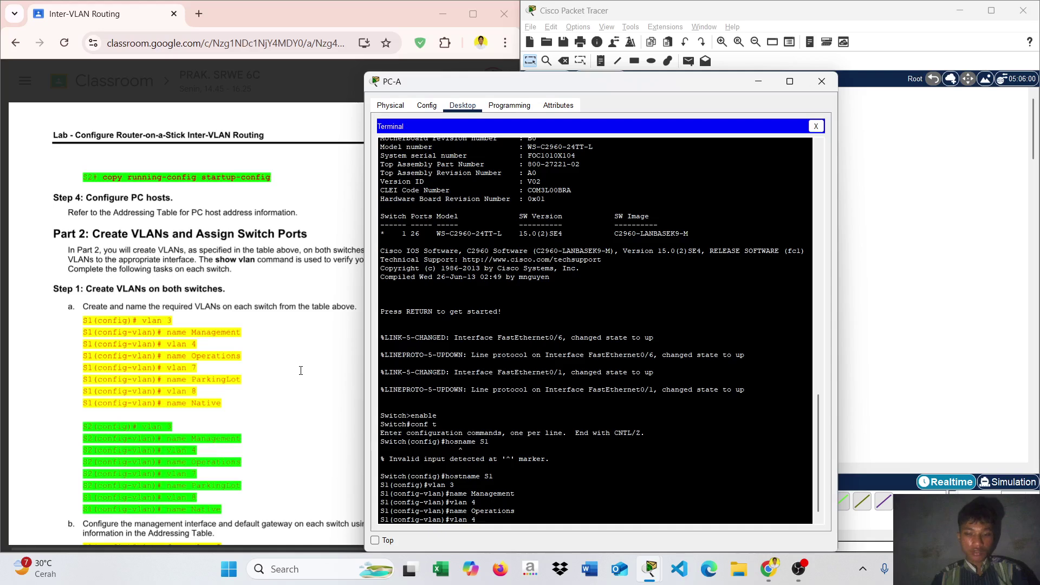
key("BackSpace")
type("7")
key("Return")
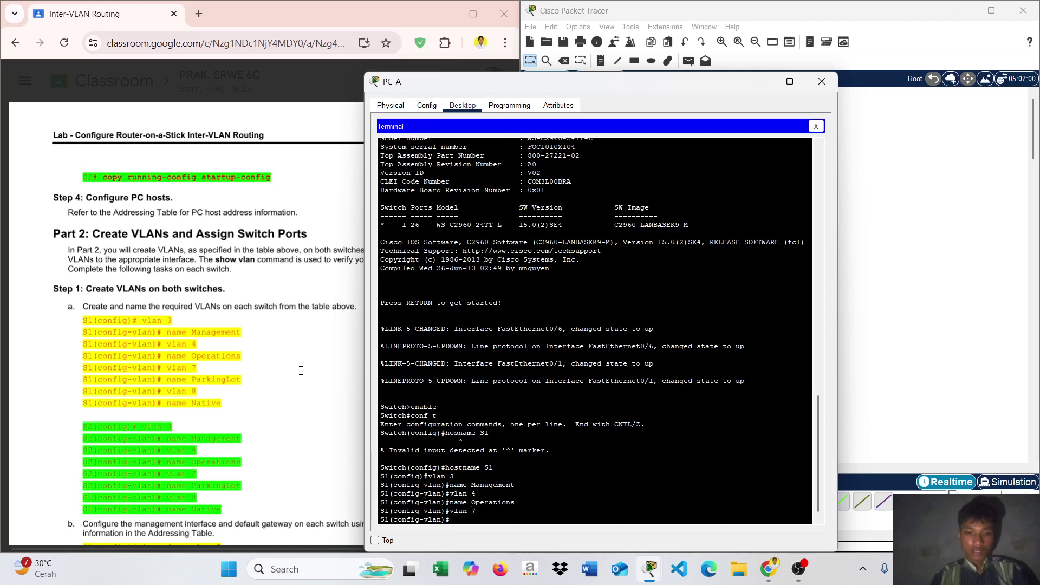
key("Up")
key("Up")
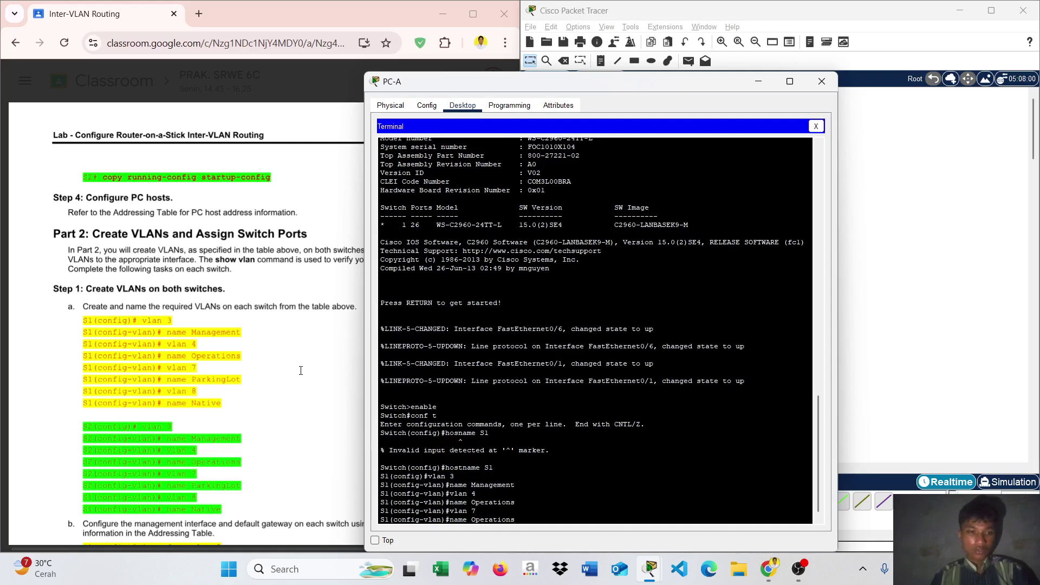
key("BackSpace")
key("BackSpace")
key("BackSpace")
key("BackSpace")
key("BackSpace")
key("BackSpace")
key("BackSpace")
key("BackSpace")
key("BackSpace")
key("BackSpace")
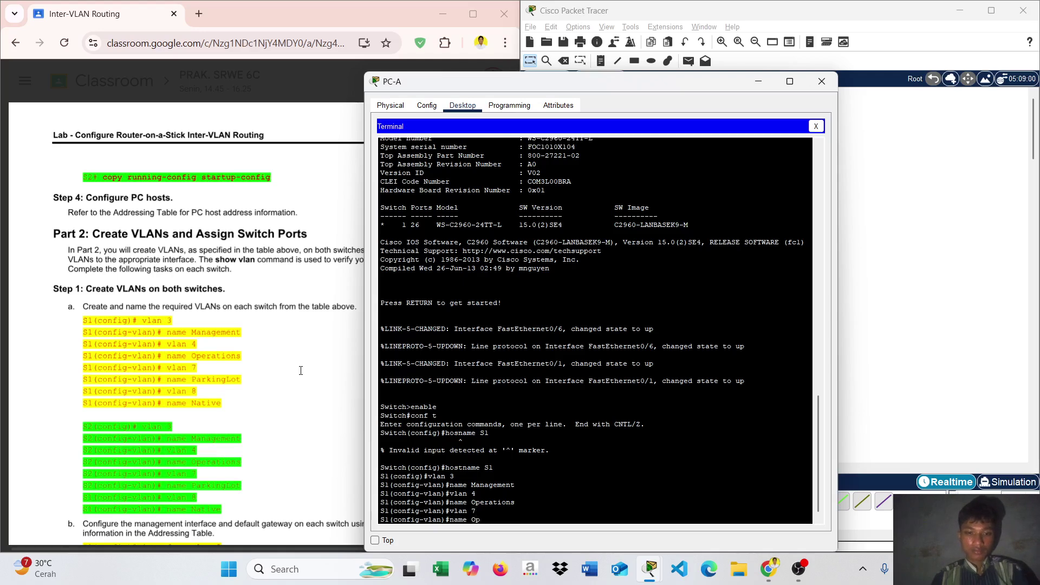
type("Park")
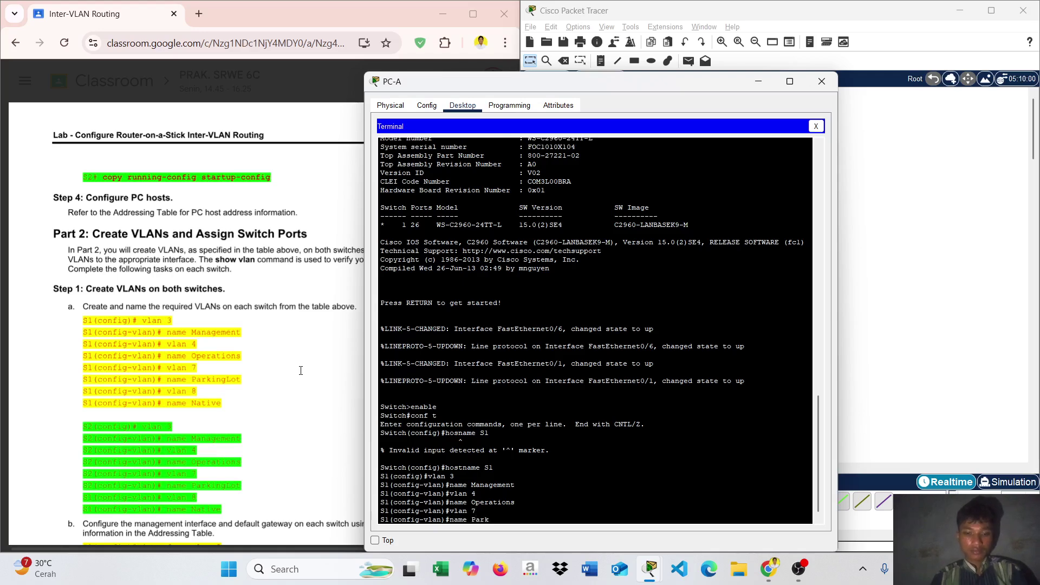
type("ingLo")
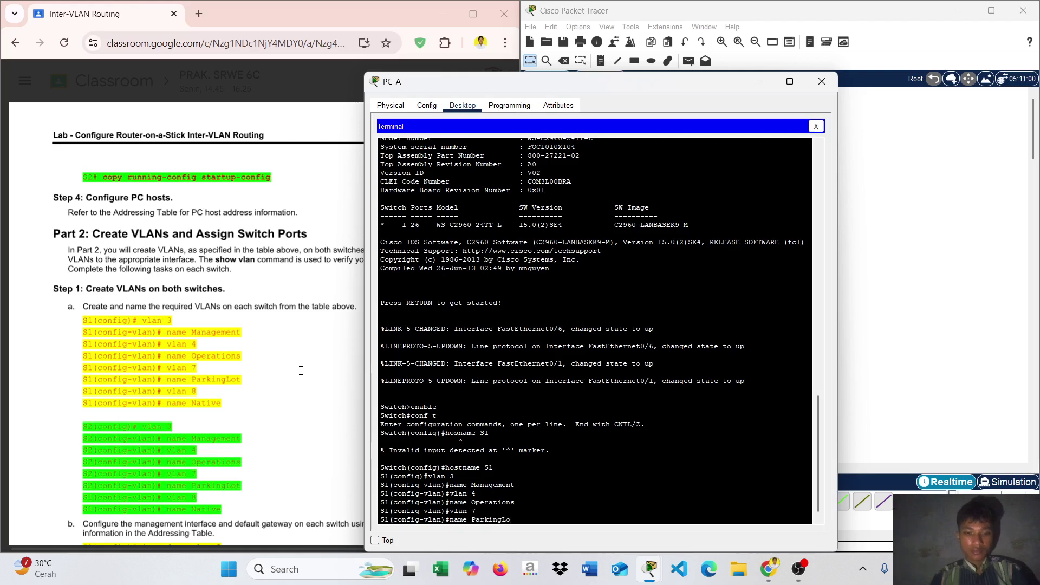
type("t")
key("Return")
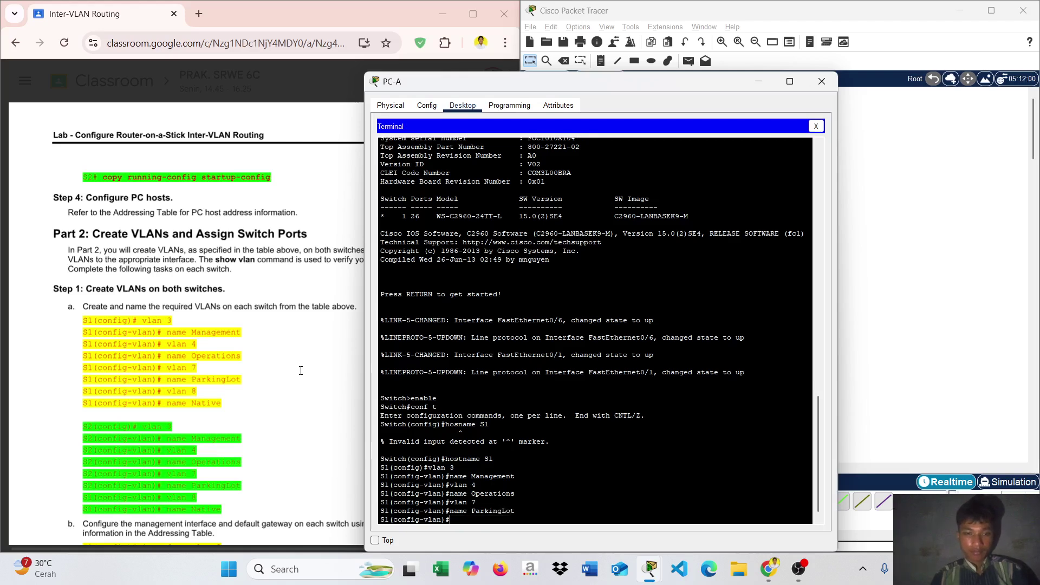
Step: Create VLAN 8 on S1 and name it Native
type("vlan 7")
key("BackSpace")
key("Return")
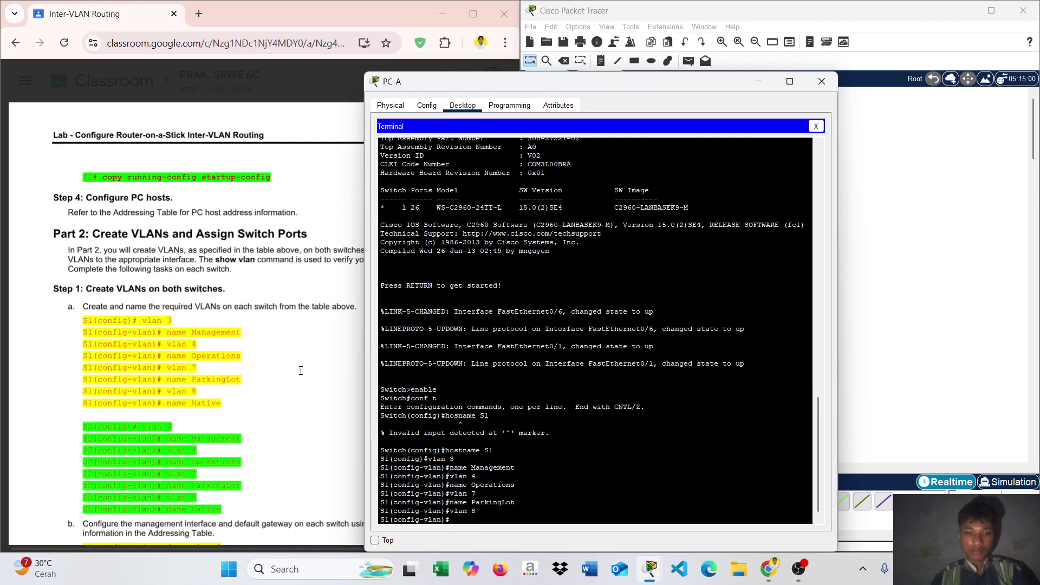
type("name ParkingLot")
key("BackSpace")
key("BackSpace")
key("BackSpace")
key("BackSpace")
key("BackSpace")
key("BackSpace")
key("BackSpace")
key("BackSpace")
key("BackSpace")
key("BackSpace")
type("Nativ")
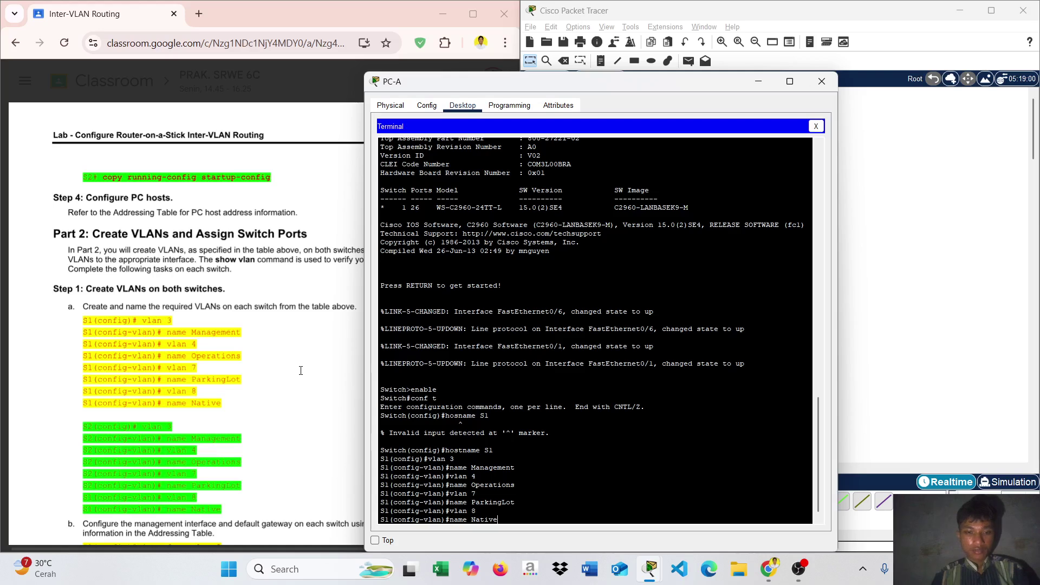
type("e")
key("Return")
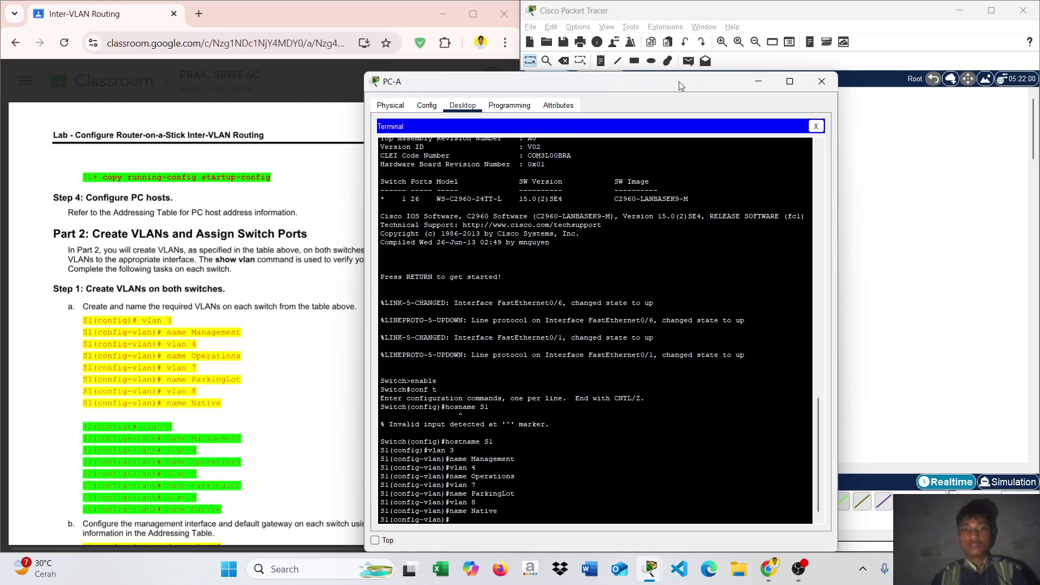
Step: Close PC-A's window and open a terminal session on PC-B with the default port settings
left_click(814, 86)
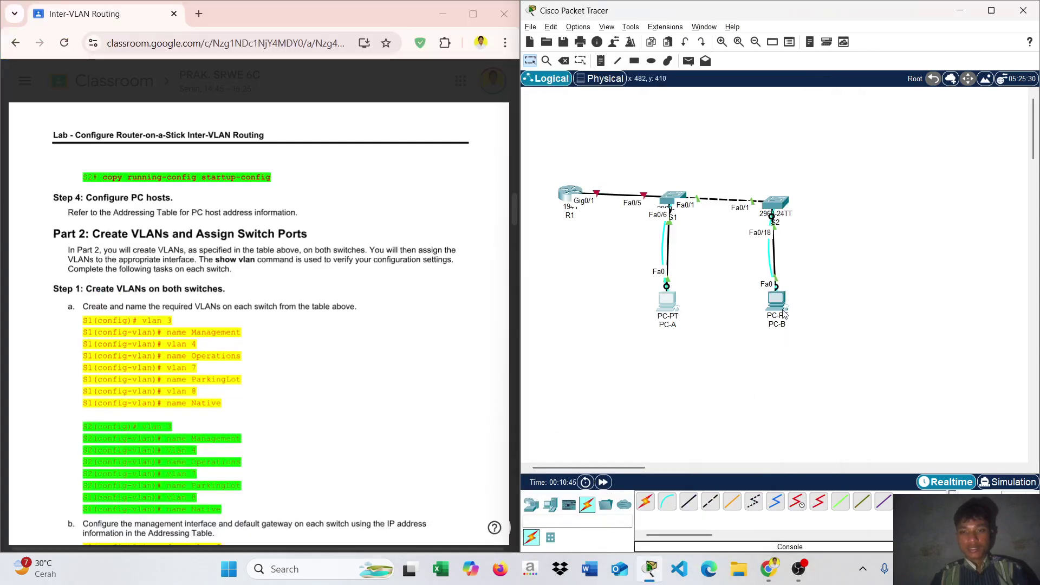
left_click(781, 309)
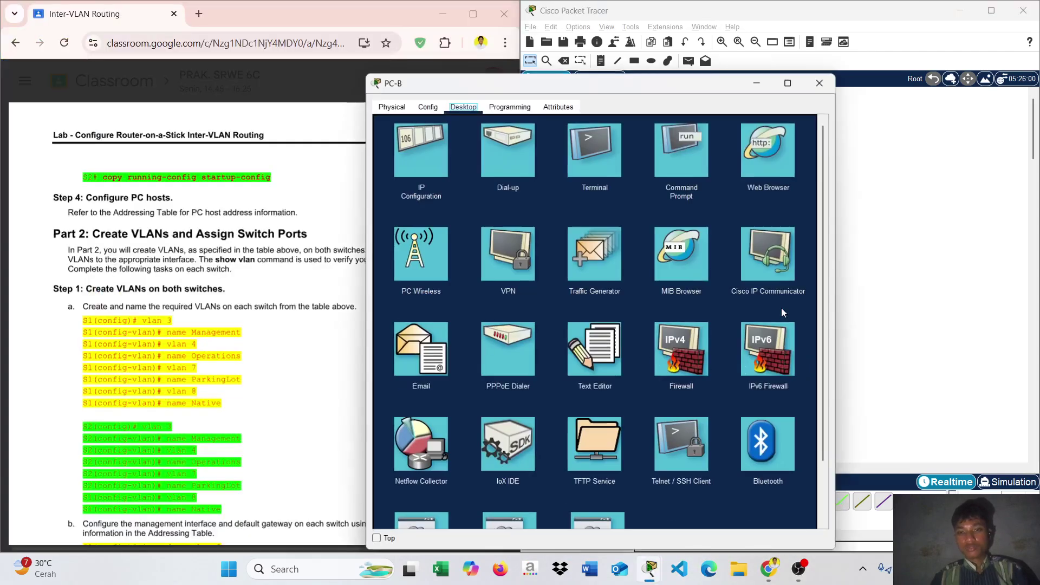
left_click(606, 168)
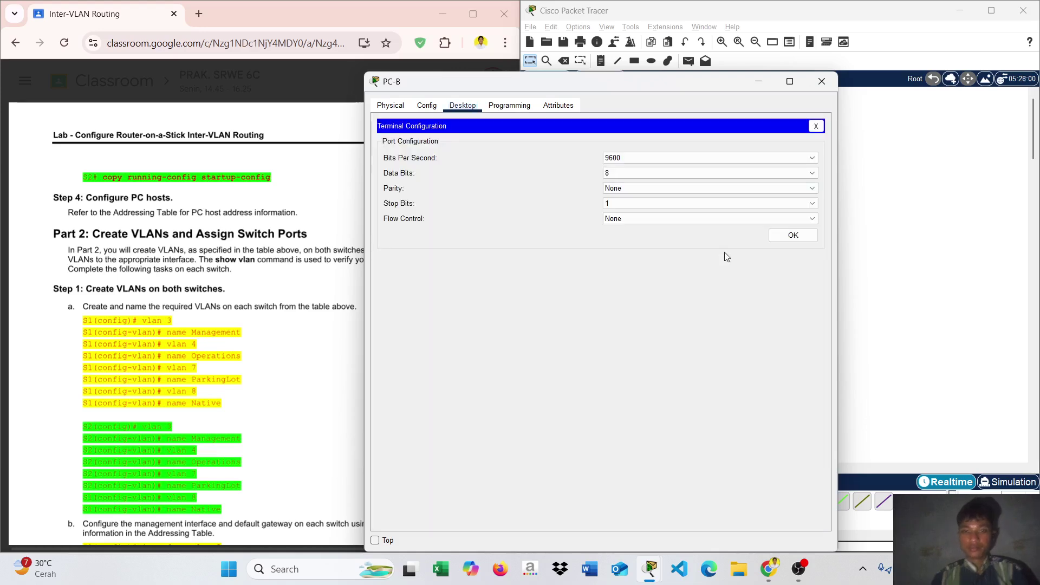
left_click(782, 235)
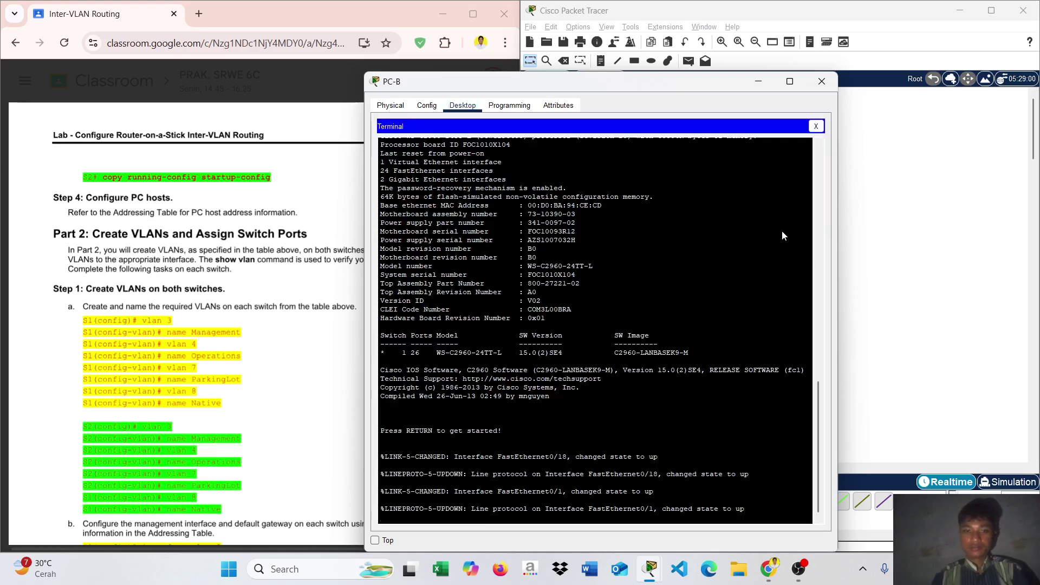
Step: Enable privileged EXEC mode on the switch connected to PC-B and enter global configuration mode with conf t
type("enable")
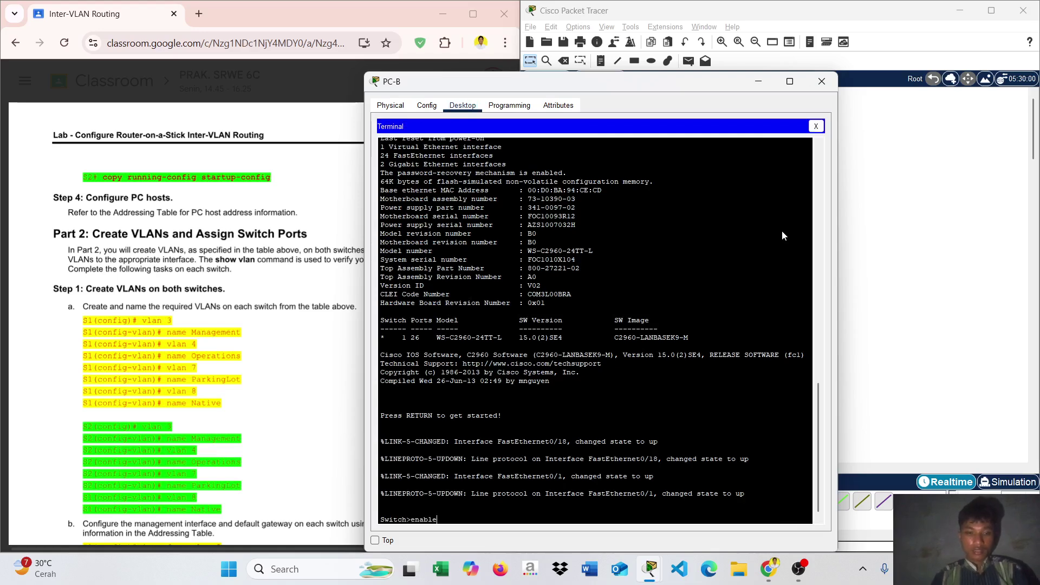
key("Return")
type("con ft")
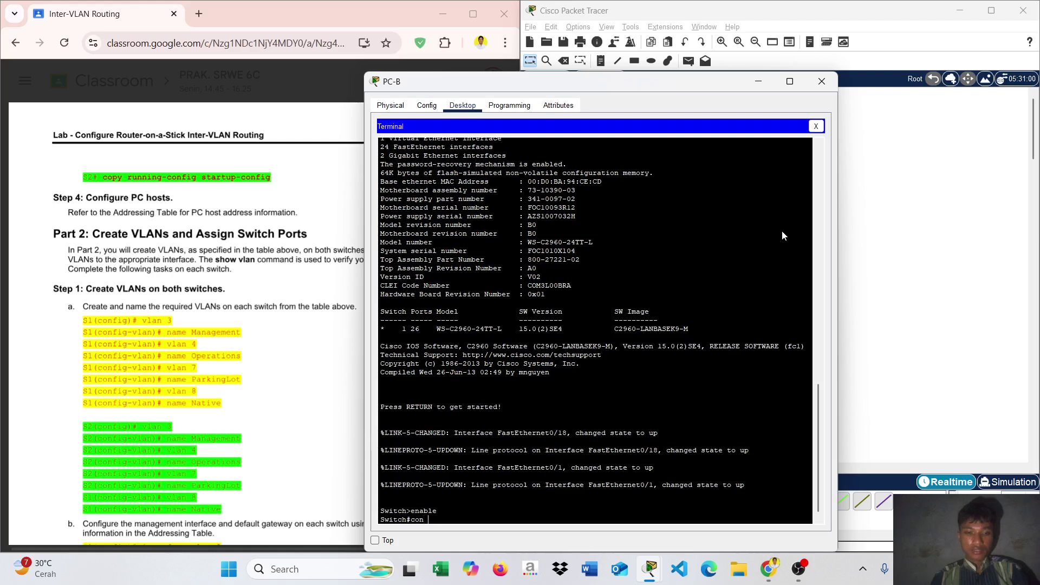
key("BackSpace")
key("BackSpace")
type("f t")
key("Return")
Step: Assign the hostname S2 to the switch connected to PC-B
type("hos")
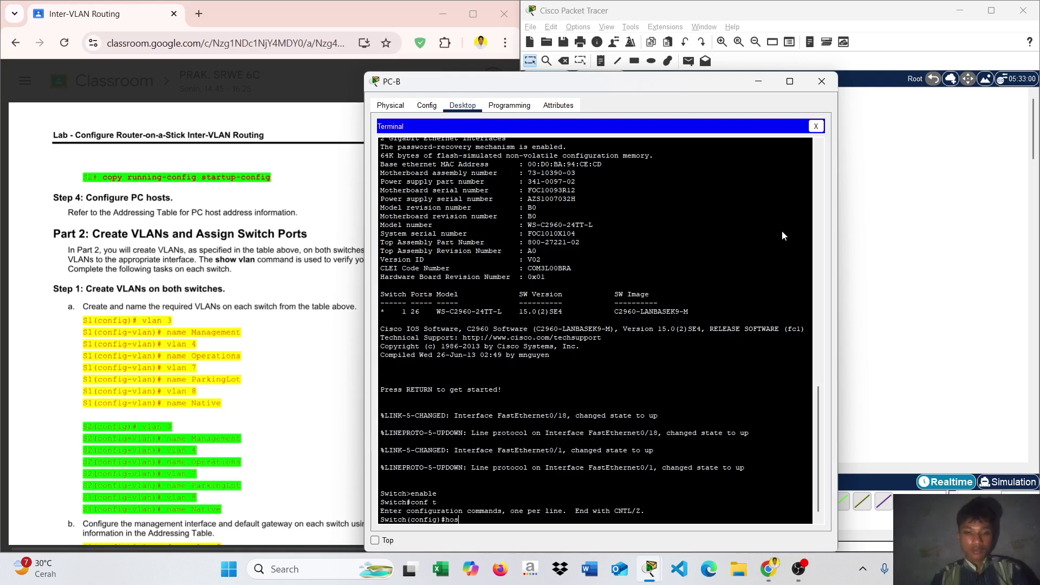
type("tname S")
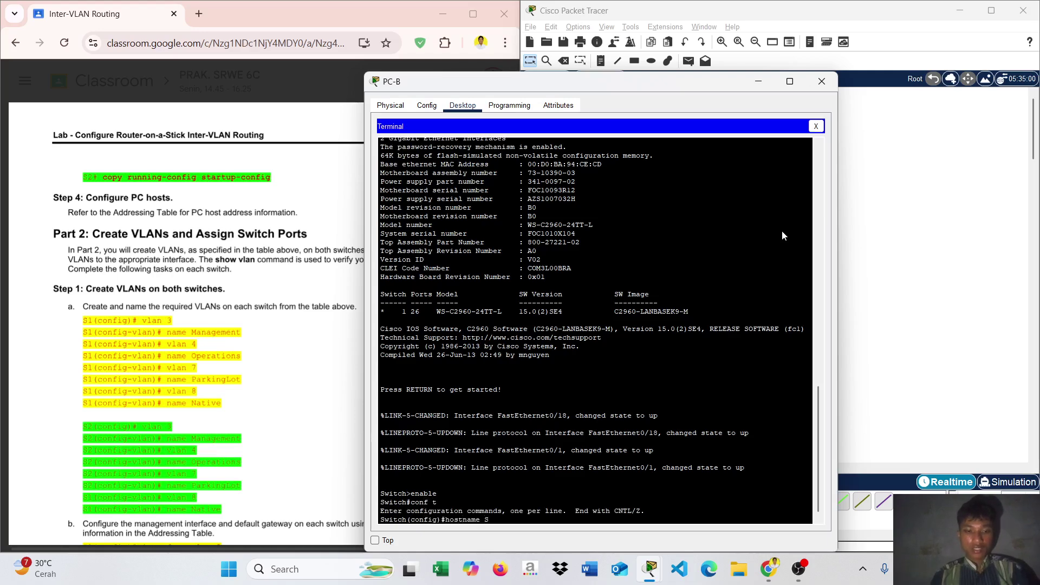
type("2")
key("Return")
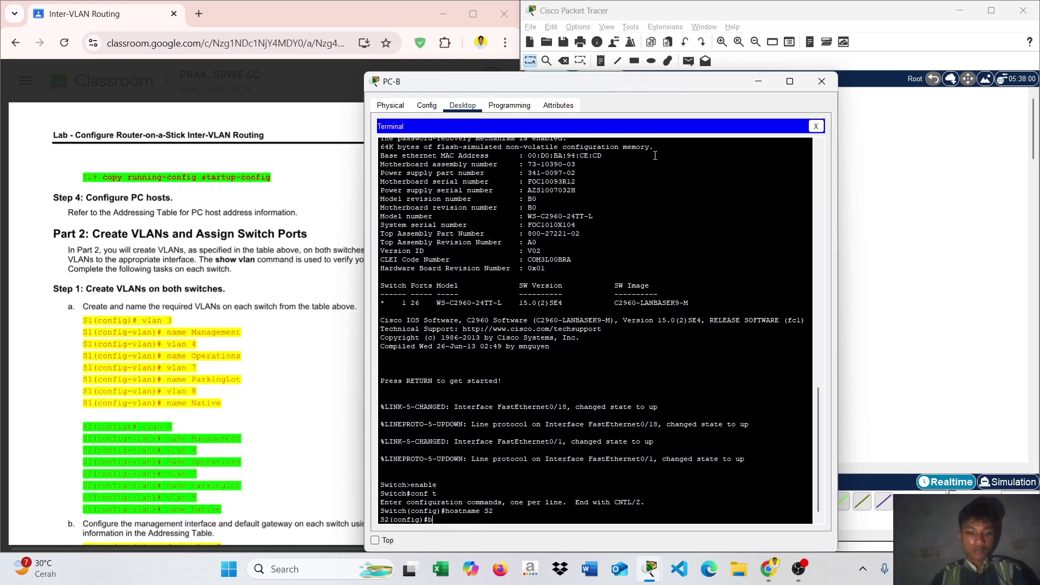
Step: Create VLAN 3 on S2 and name it Management
type("nlan")
key("BackSpace")
type("vlan 3")
key("Return")
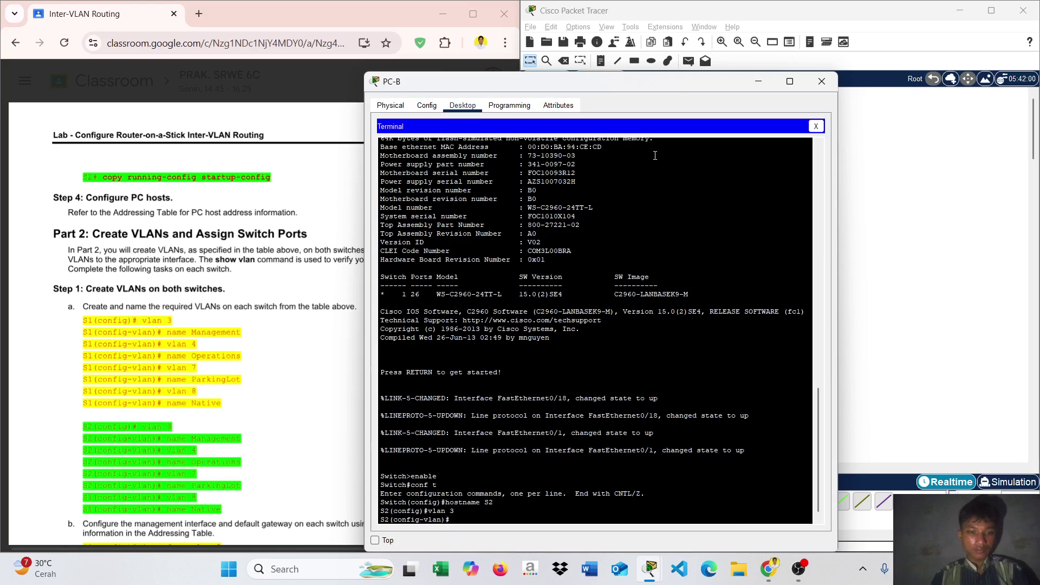
type("name Mana")
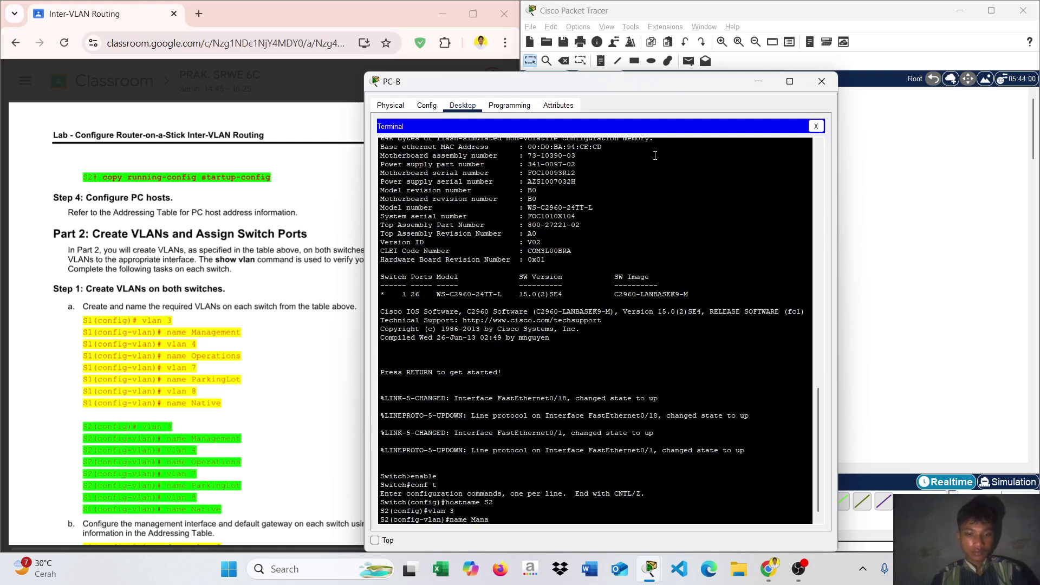
type("gement")
key("Return")
Step: Create VLAN 4 on S2 and name it Operations
type("vlan 3")
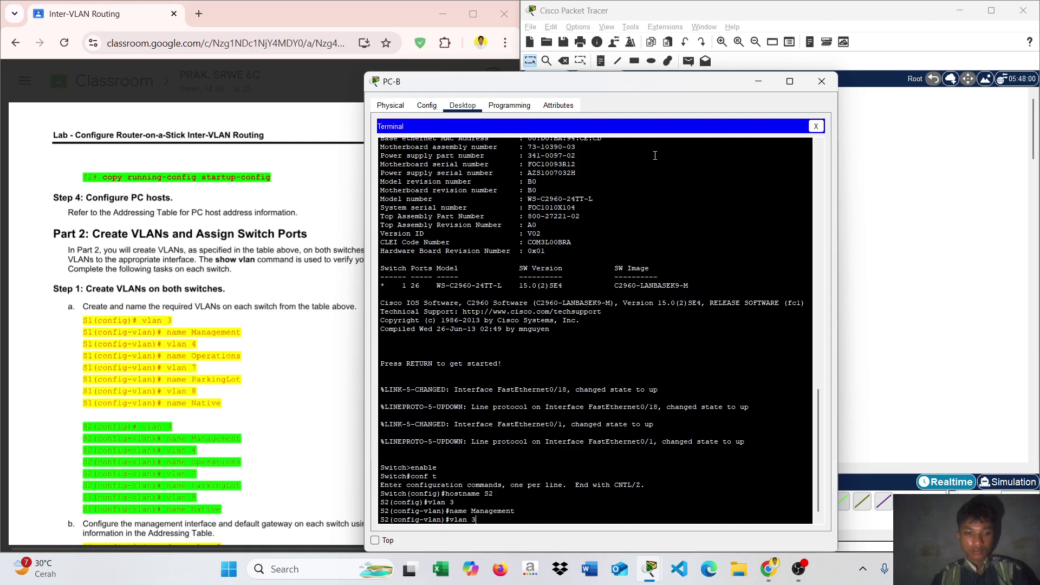
key("BackSpace")
type("4")
key("Return")
type("name Management")
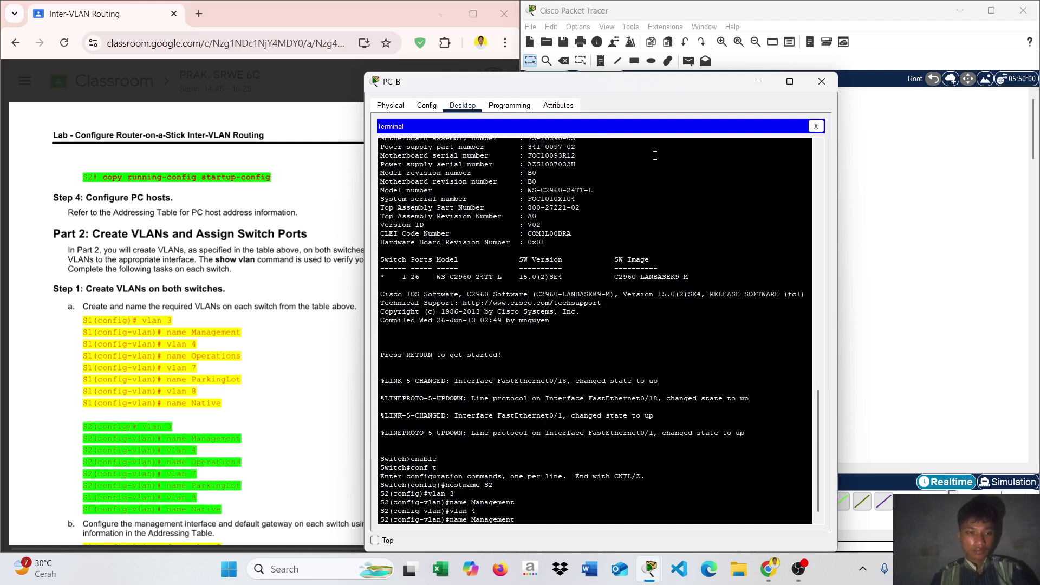
key("BackSpace")
key("BackSpace")
key("BackSpace")
key("BackSpace")
type("Opera")
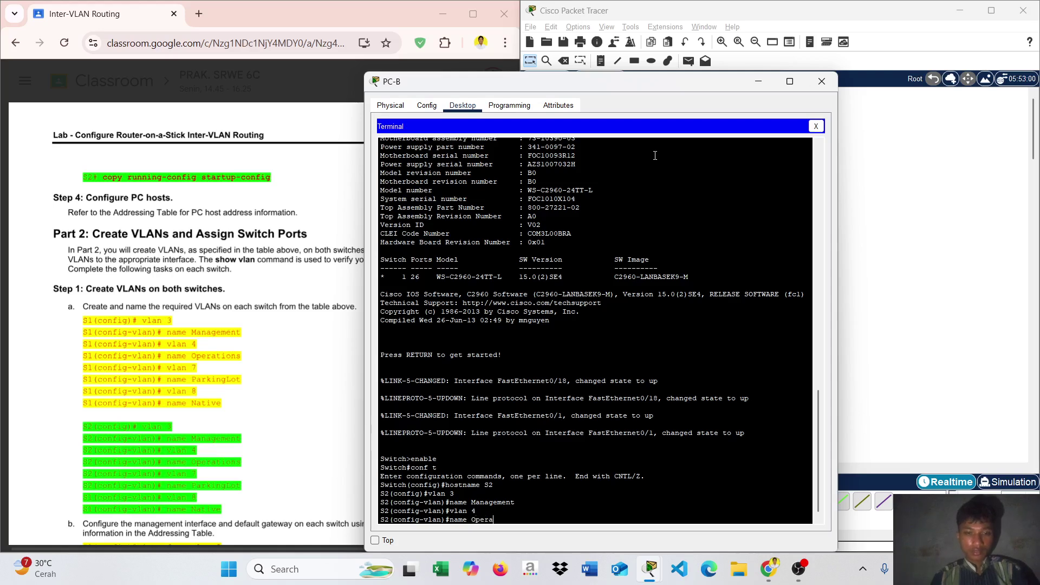
type("tions")
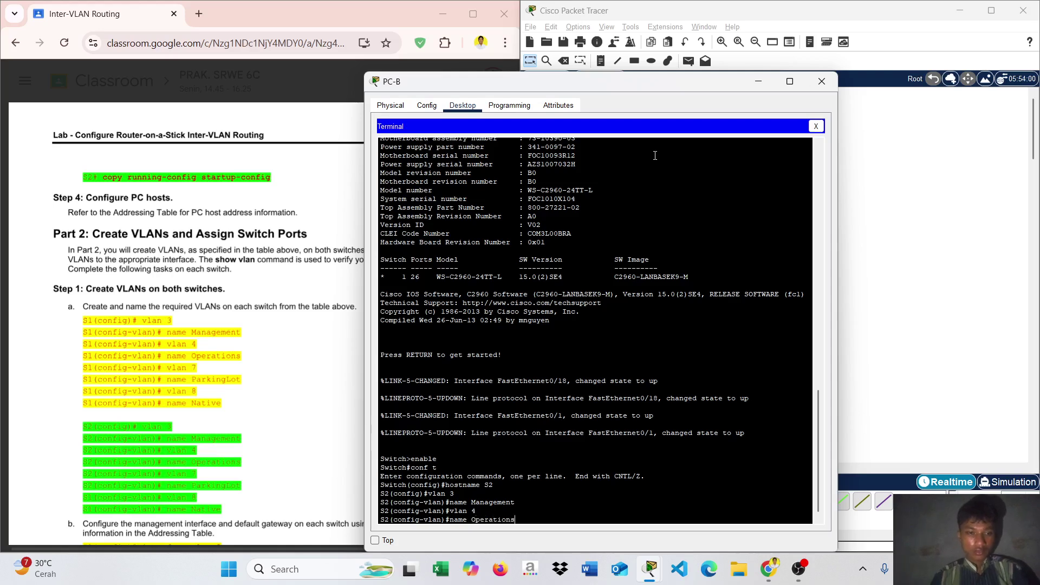
key("Return")
Step: Create VLAN 7 on S2 and name it ParkingLot
type("vlan")
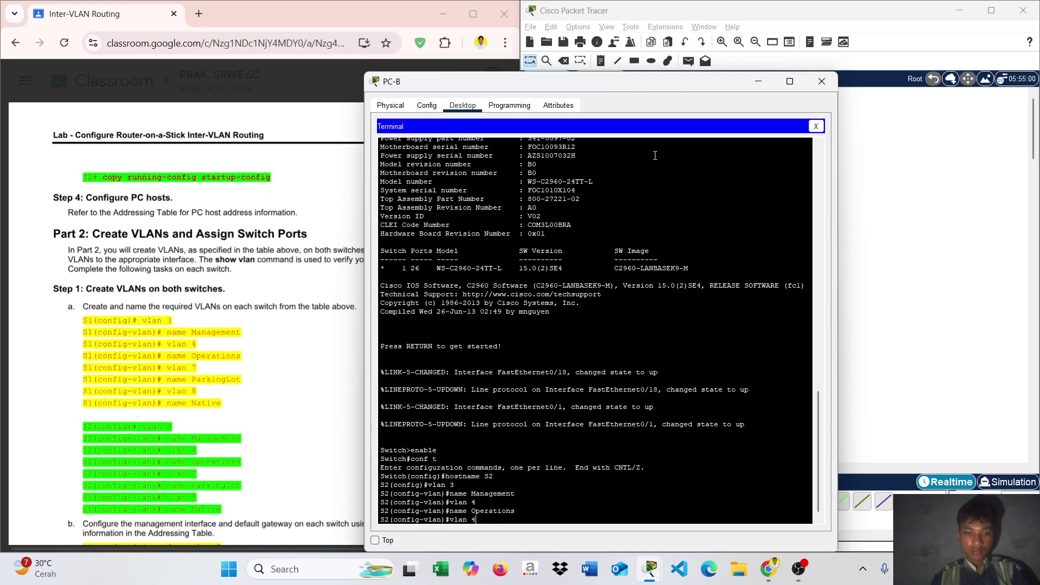
type(" 7")
key("Return")
type("vlan 7")
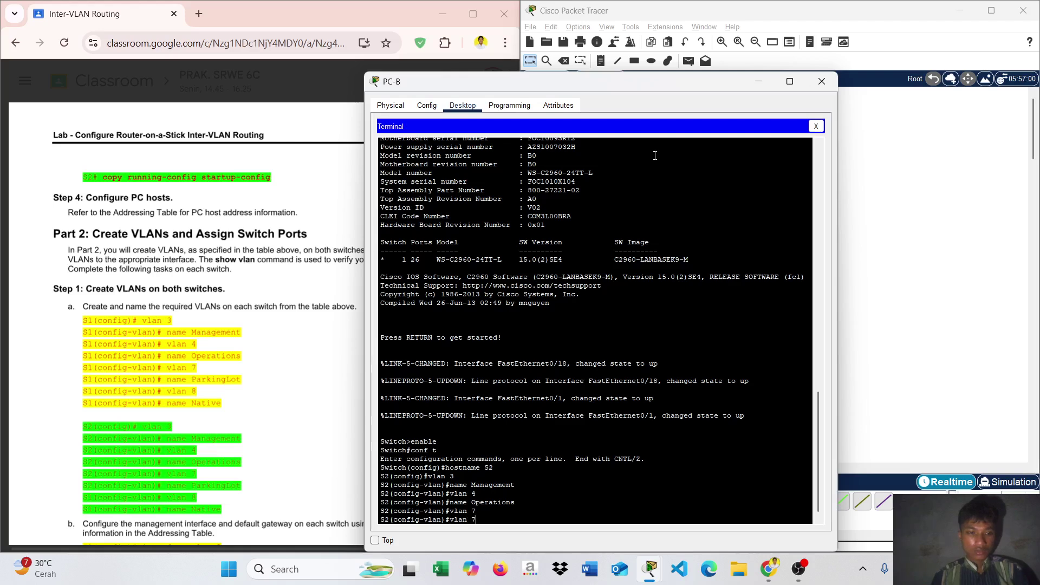
key("Up")
key("BackSpace")
key("BackSpace")
key("BackSpace")
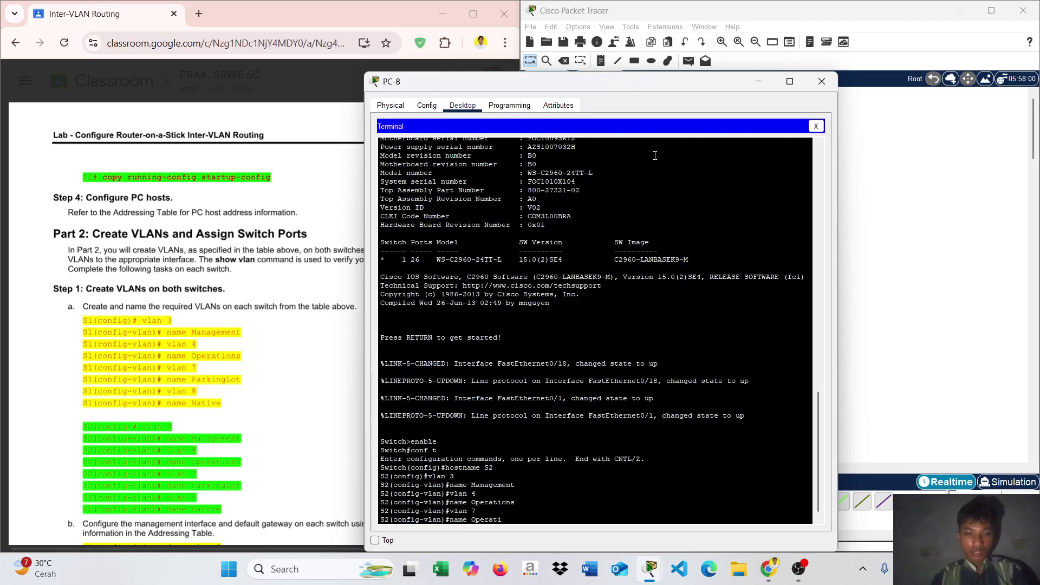
key("BackSpace")
key("BackSpace")
key("BackSpace")
key("BackSpace")
type("ParkingLot")
key("Return")
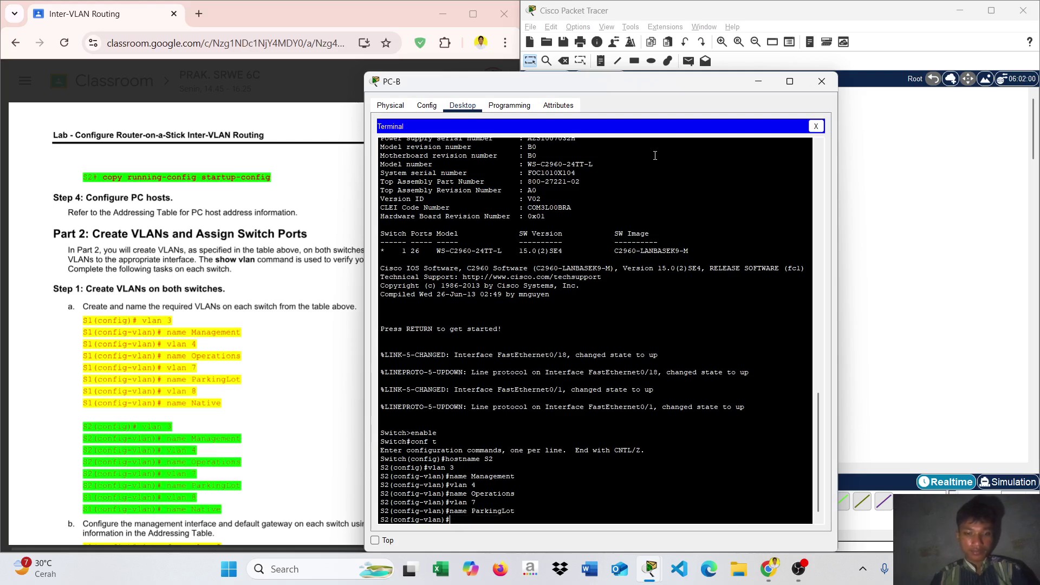
Step: Create VLAN 8 on S2 and name it Native
key("Up")
key("Up")
key("BackSpace")
type("8")
key("Return")
key("Up")
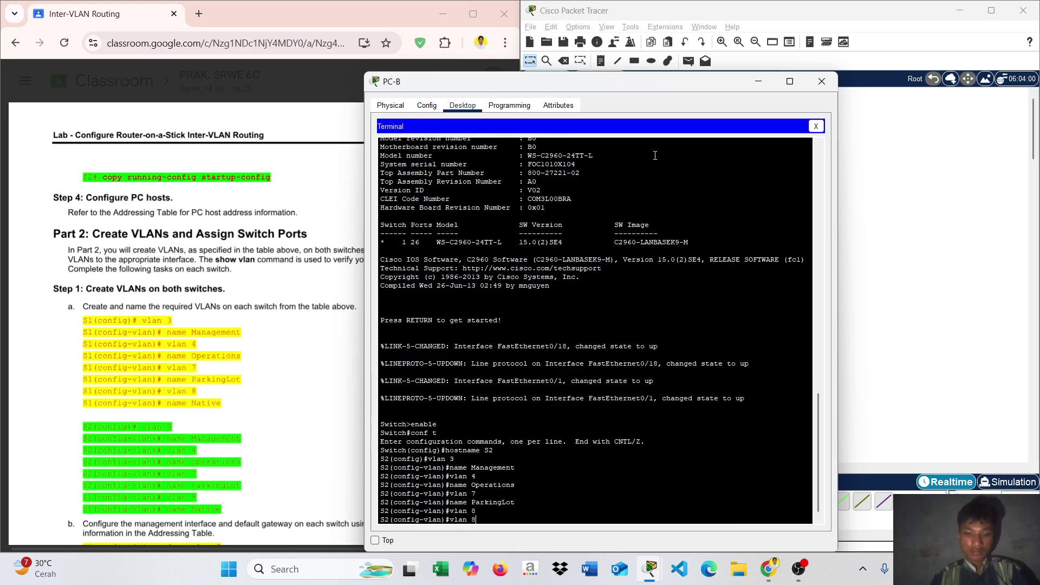
key("Up")
key("BackSpace")
key("BackSpace")
key("BackSpace")
key("BackSpace")
key("BackSpace")
key("BackSpace")
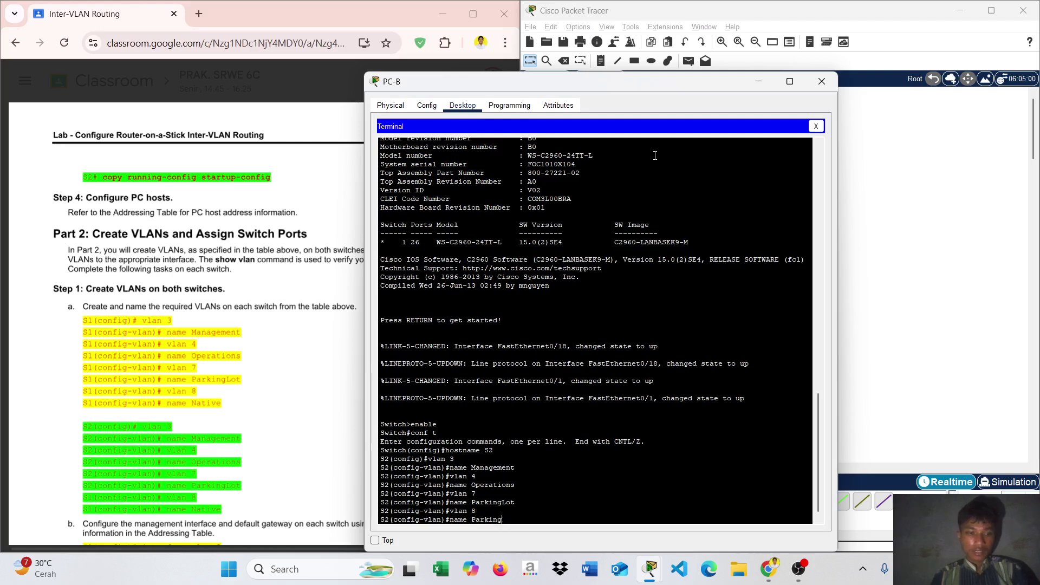
key("BackSpace")
key("BackSpace")
type("Native")
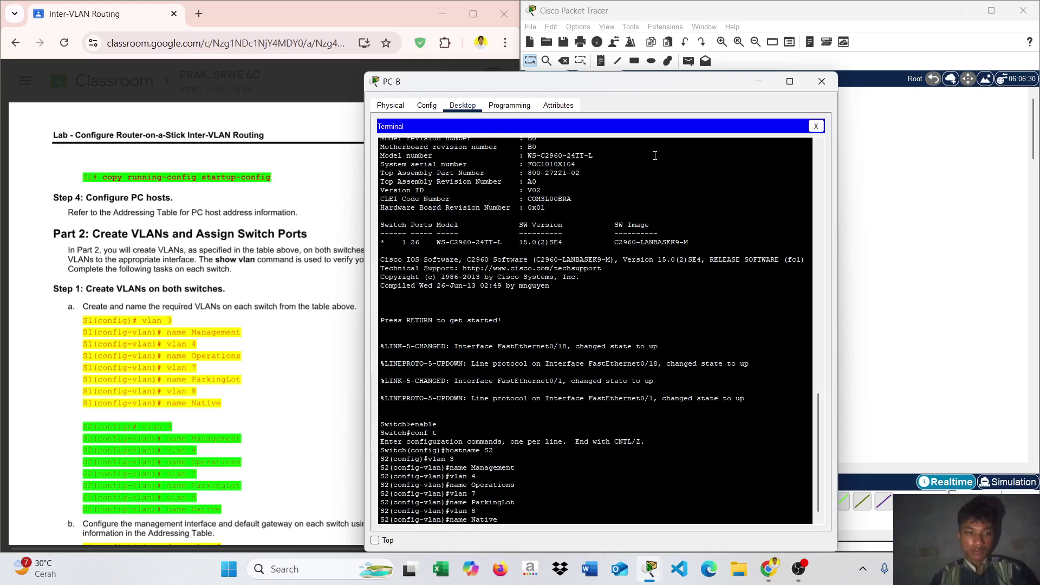
key("Return")
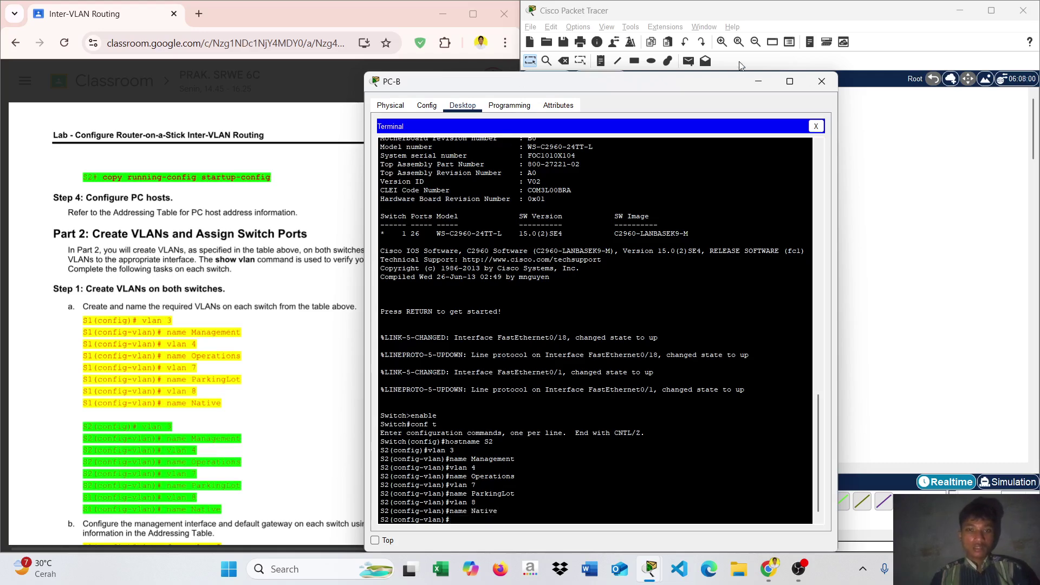
Step: Close PC-B's window and open a terminal session on PC-A with the default port settings
left_click(811, 82)
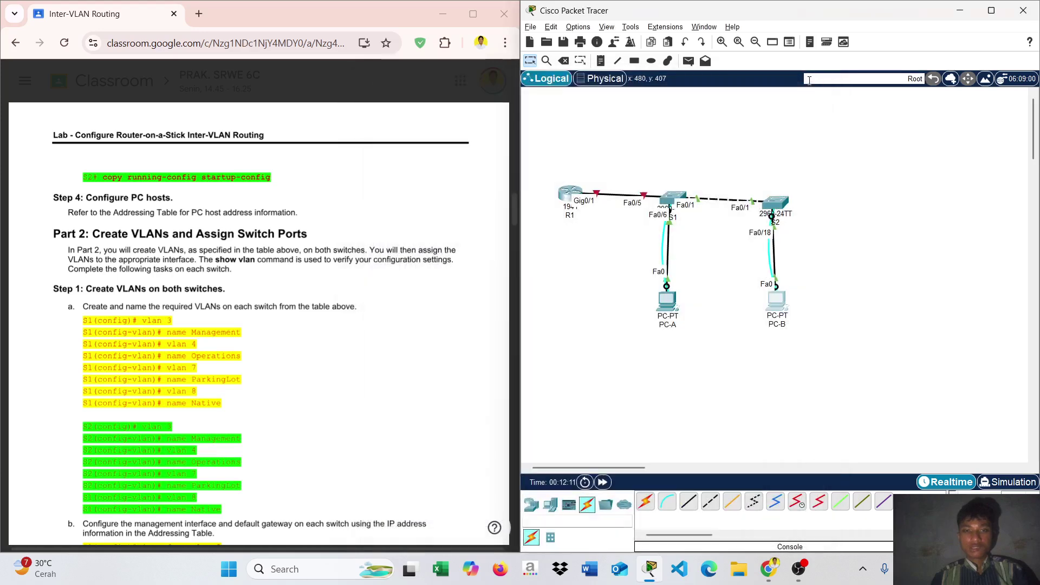
left_click(670, 303)
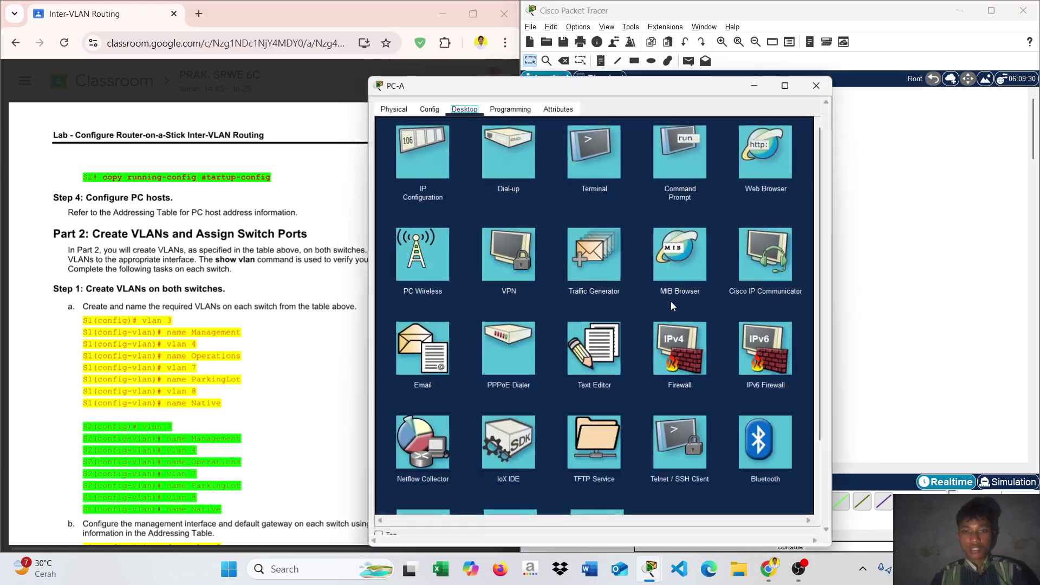
left_click(600, 162)
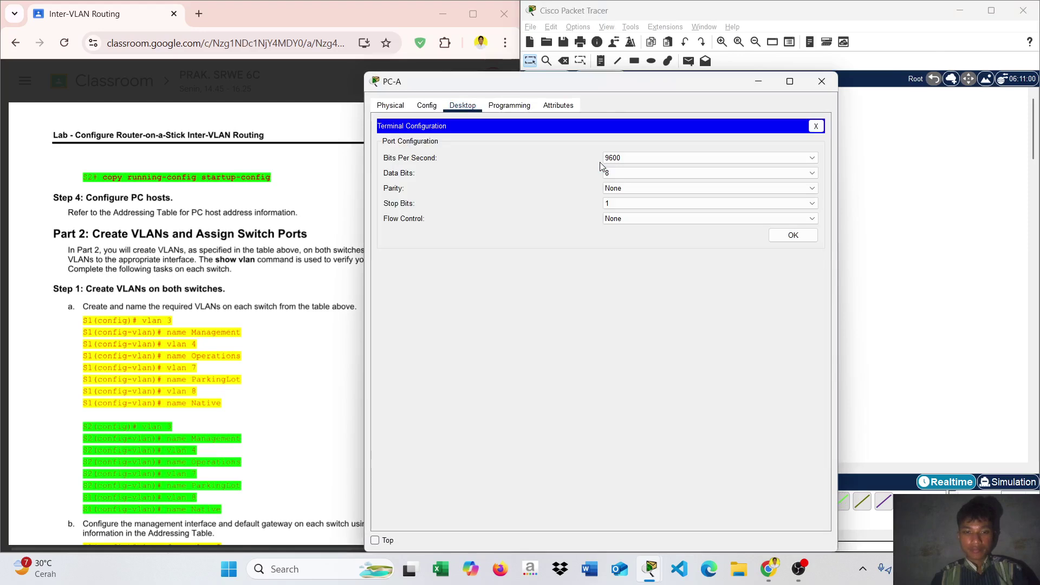
left_click(790, 234)
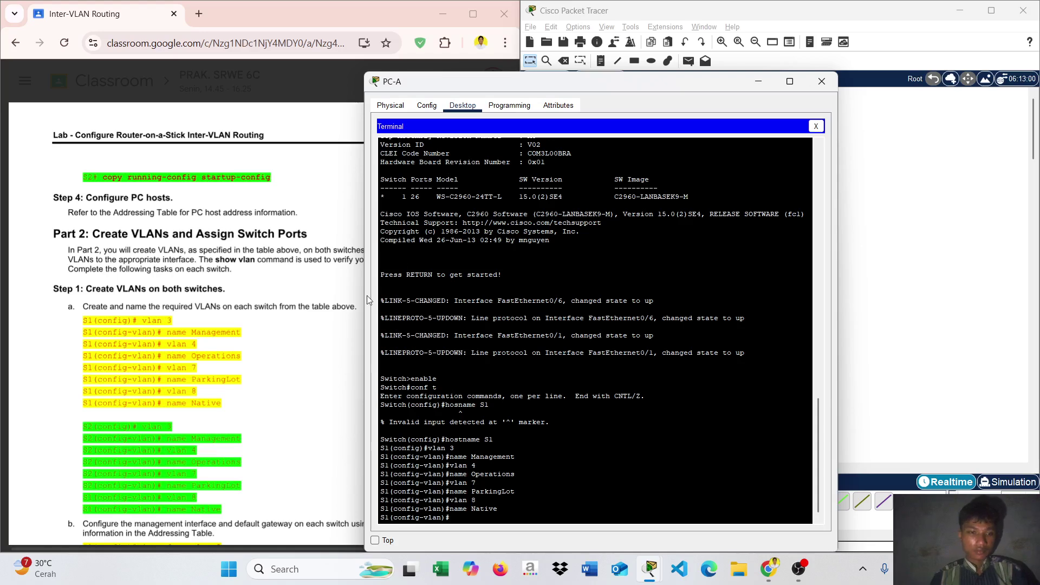
Step: Exit VLAN configuration on S1 and enter interface configuration mode for VLAN 3
scroll(316, 326, "down", 5)
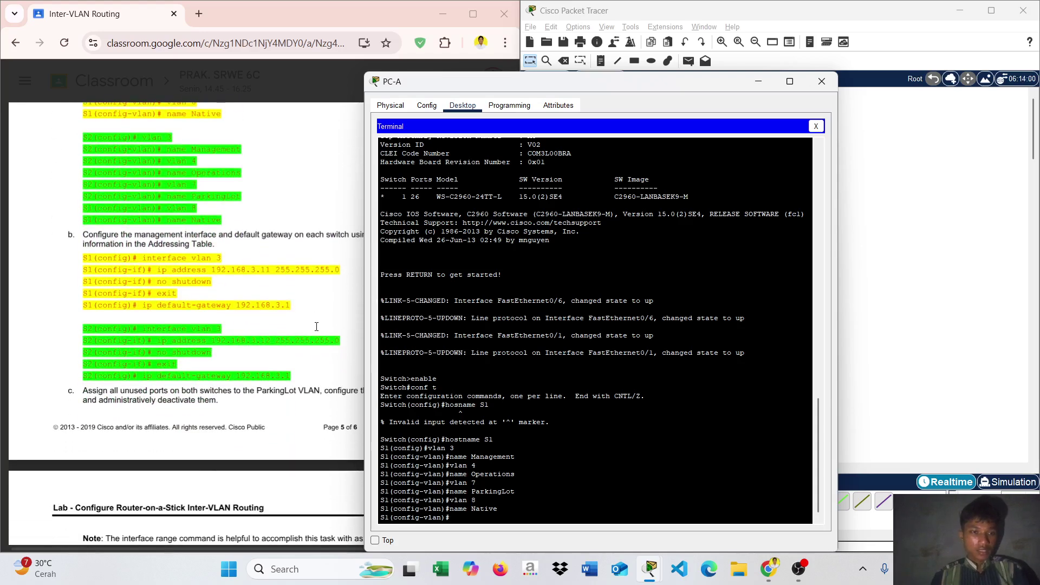
type("exit")
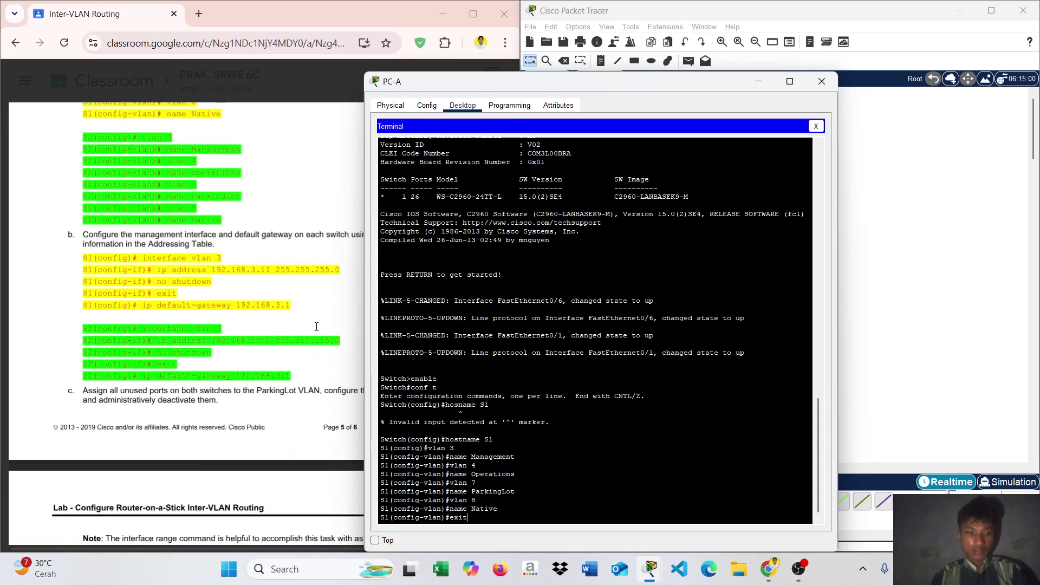
key("Return")
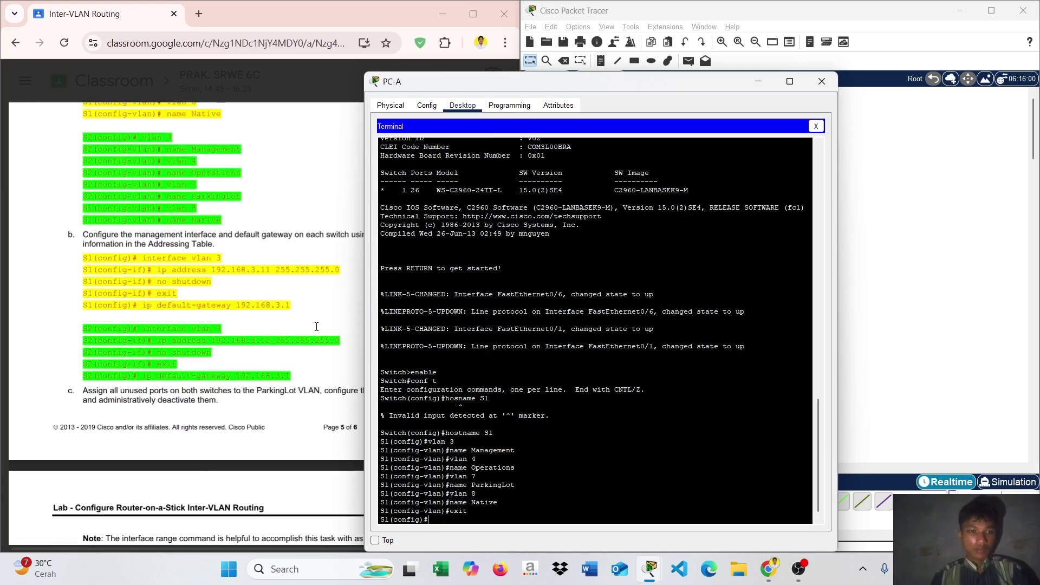
type("inter")
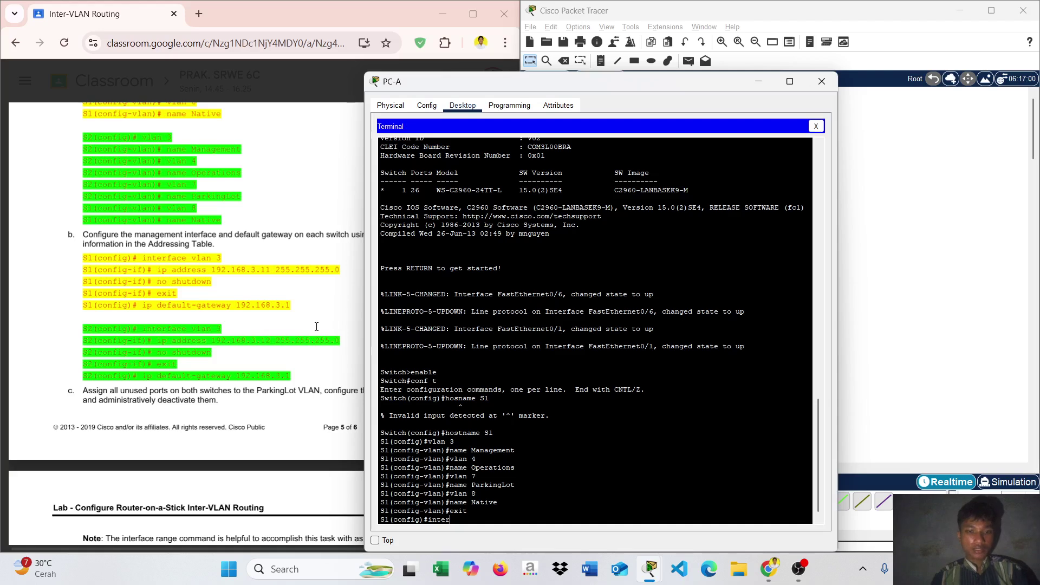
type("face")
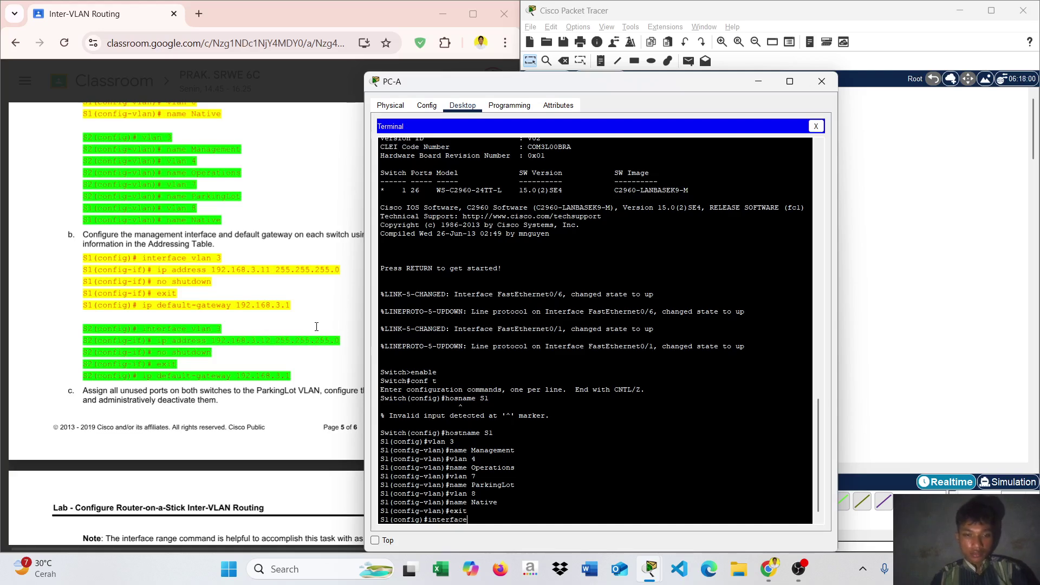
type(" vlan 3")
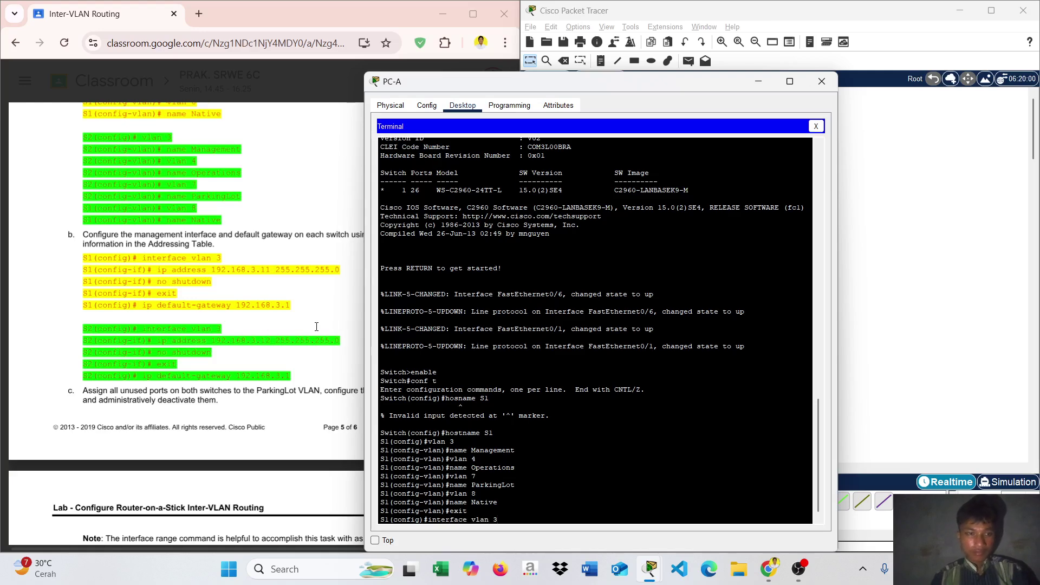
key("Return")
key("Return")
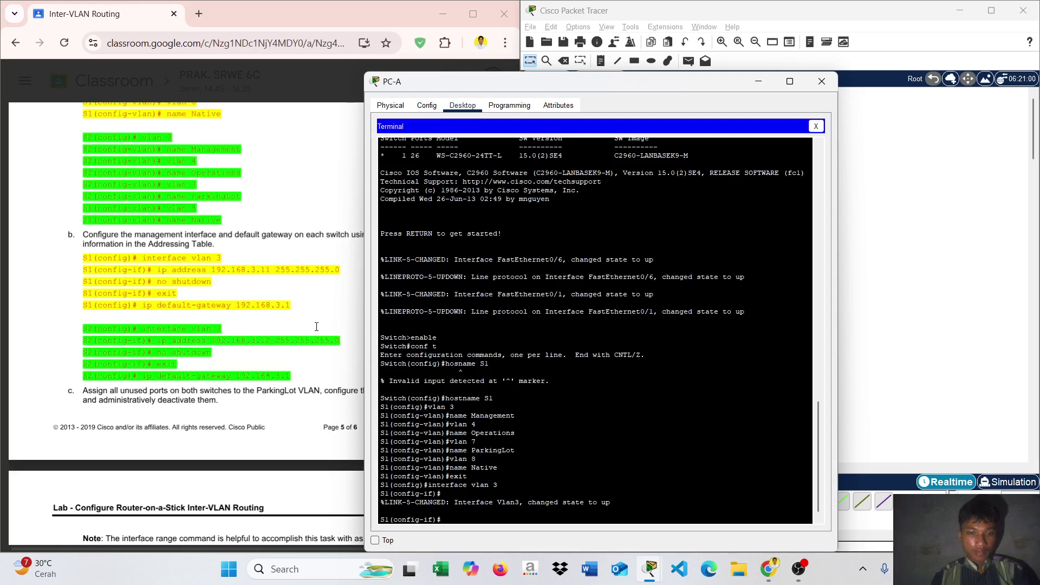
Step: Assign IP address 192.168.3.11 with subnet mask 255.255.255.0 to S1's VLAN 3 interface
type("ip")
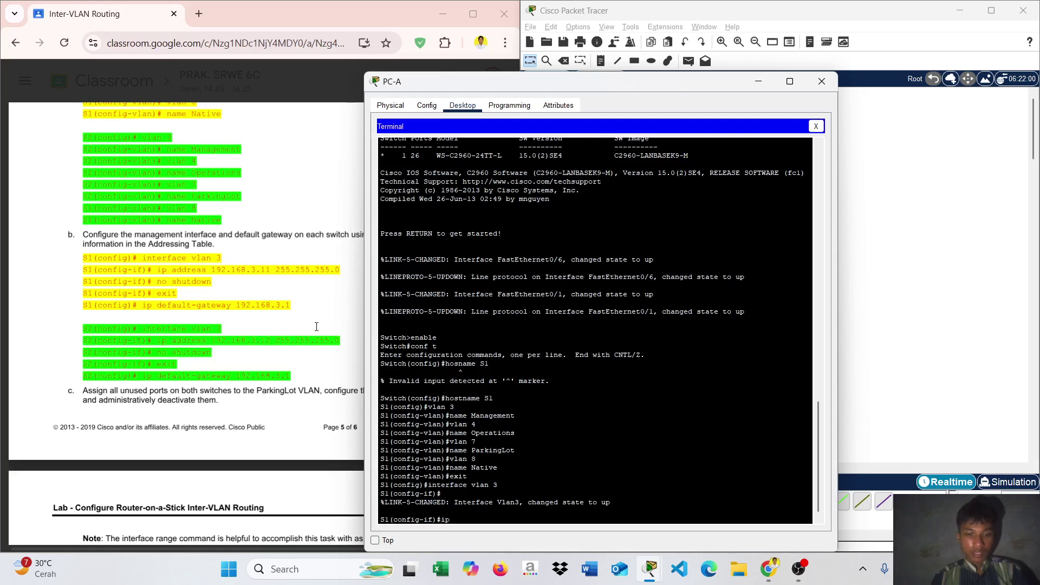
type(" a")
key("Tab")
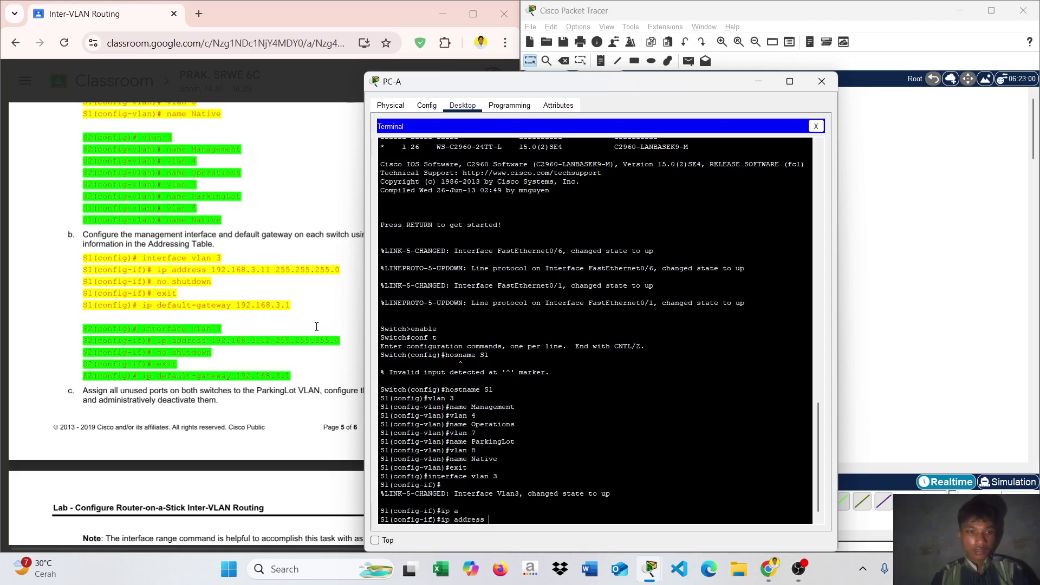
type("192.")
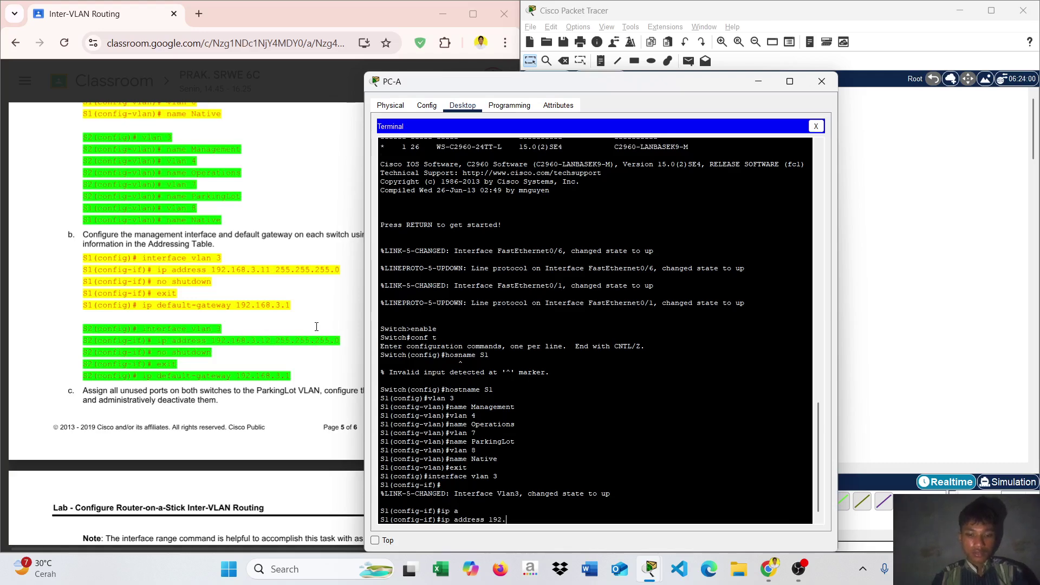
type("168.")
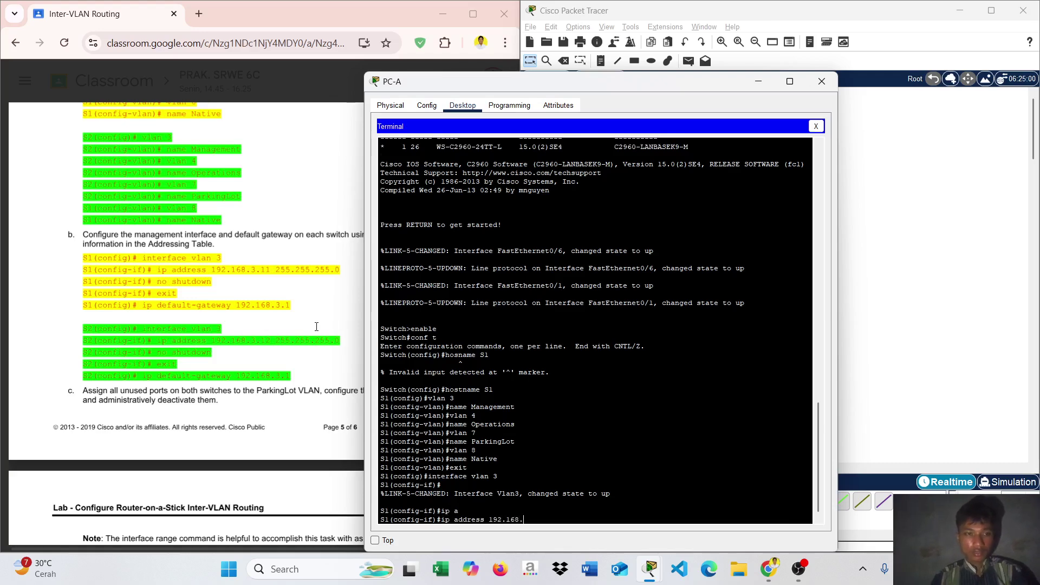
type("3.1")
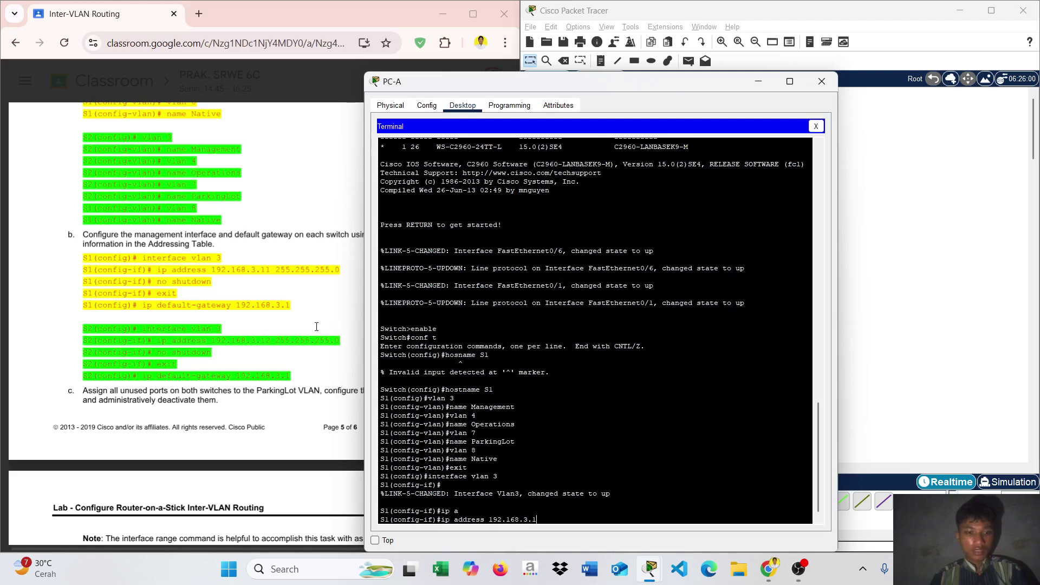
type("1 255")
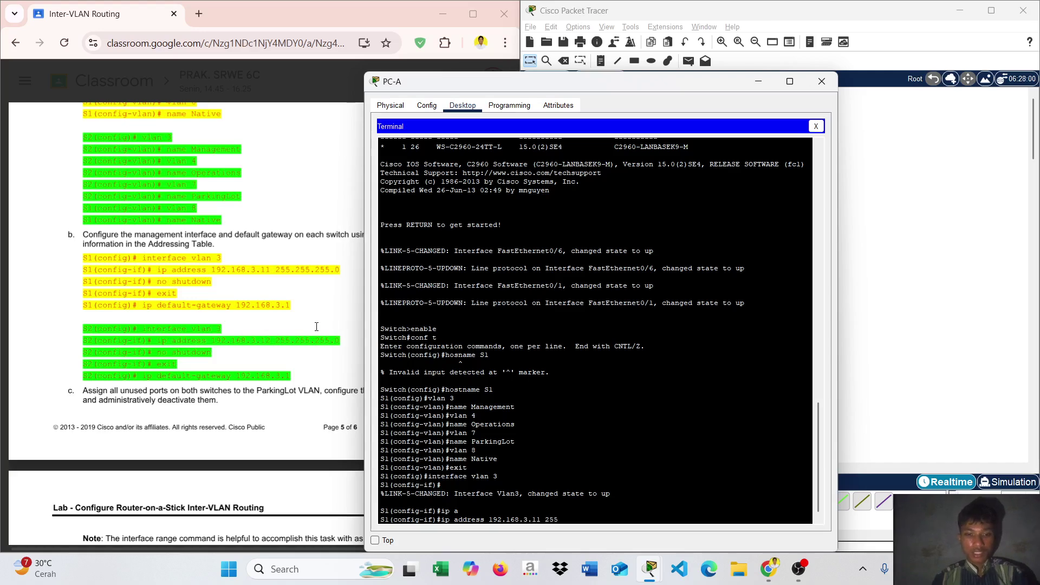
type(".255.2")
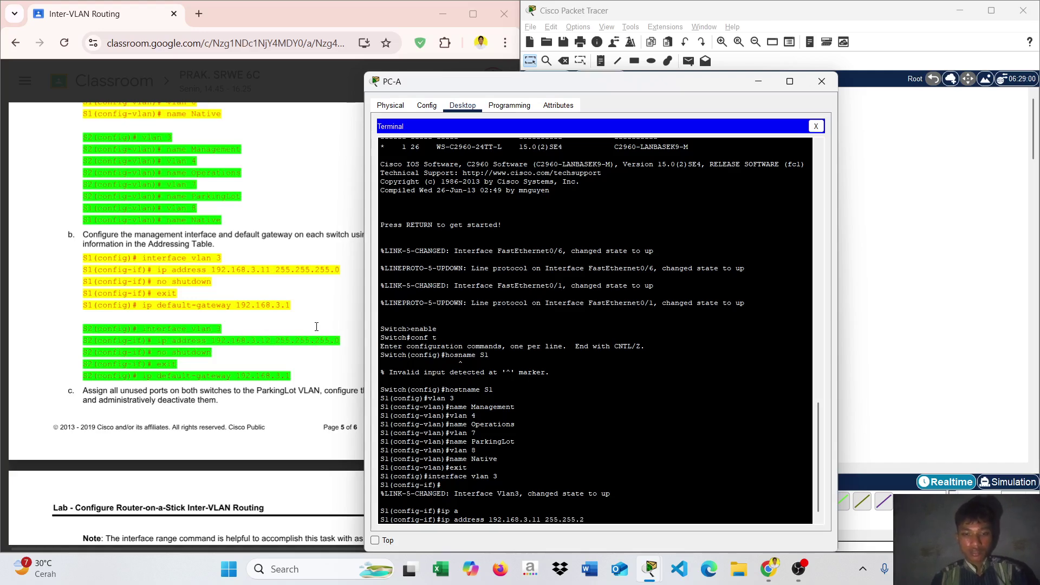
type("55.0")
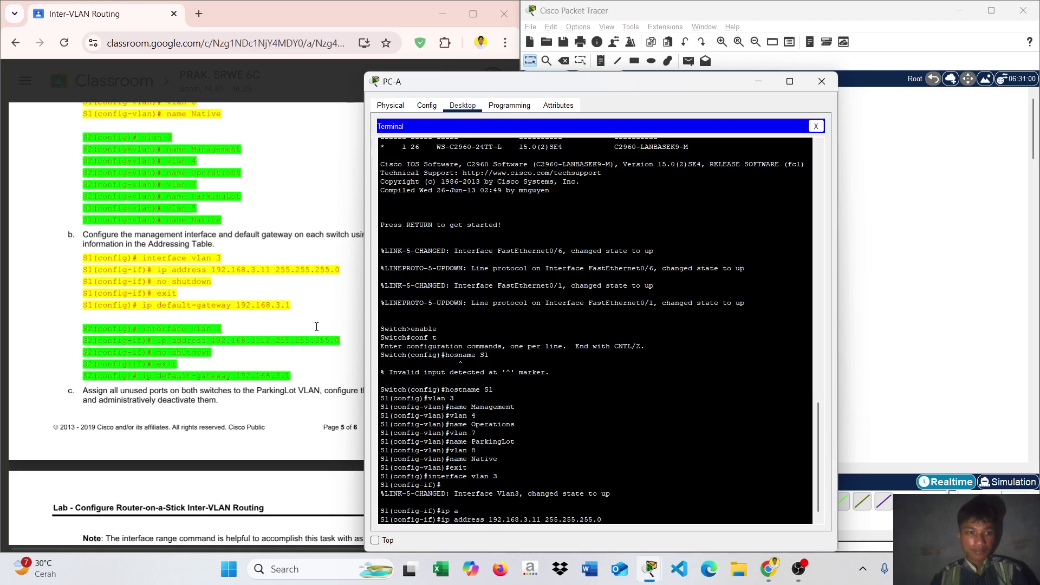
key("Return")
Step: Enable S1's VLAN 3 interface with no sh and return to global configuration mode
type("no ")
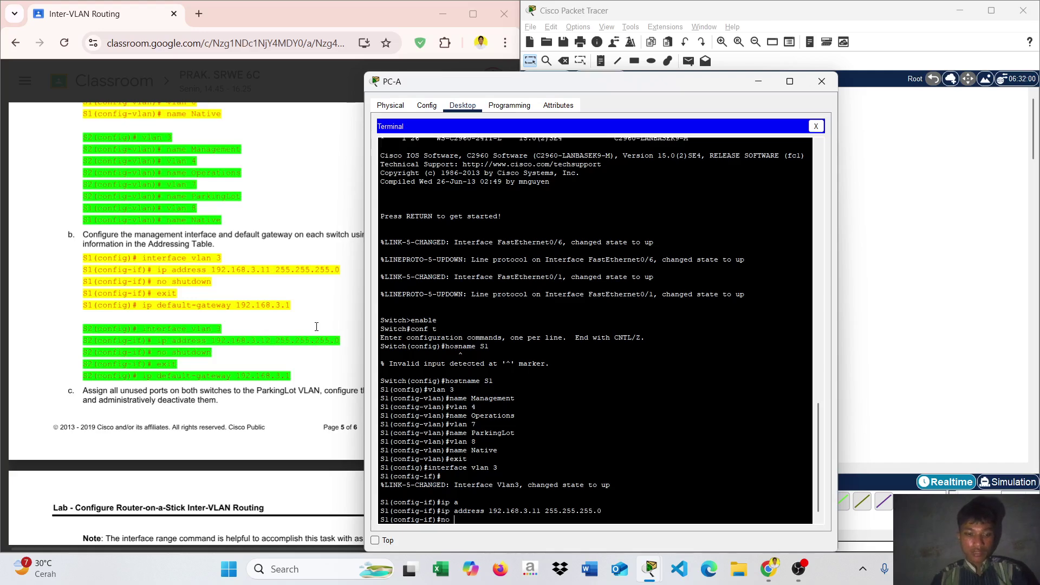
type("sh")
key("Return")
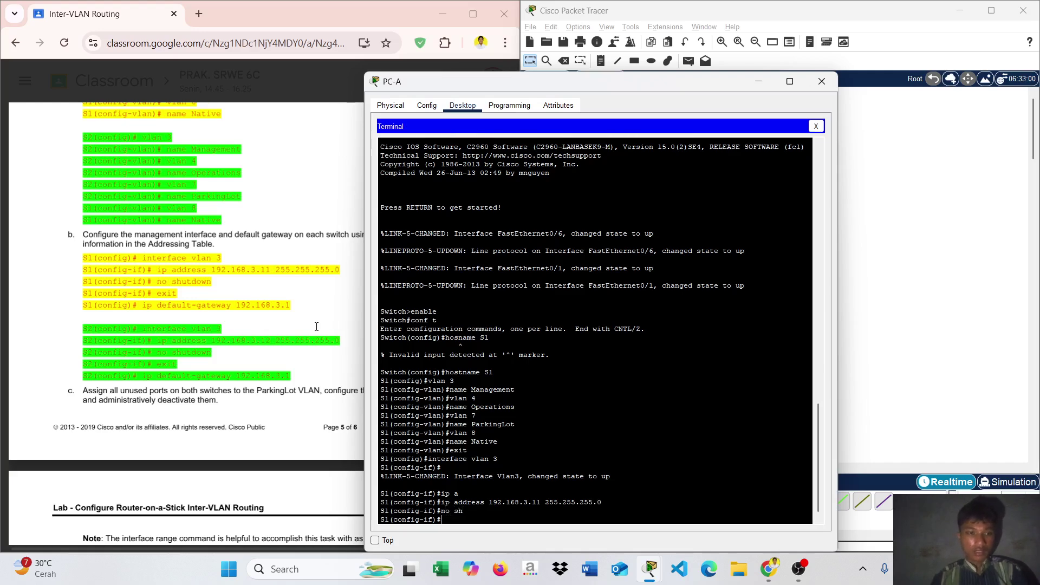
type("ex")
key("Return")
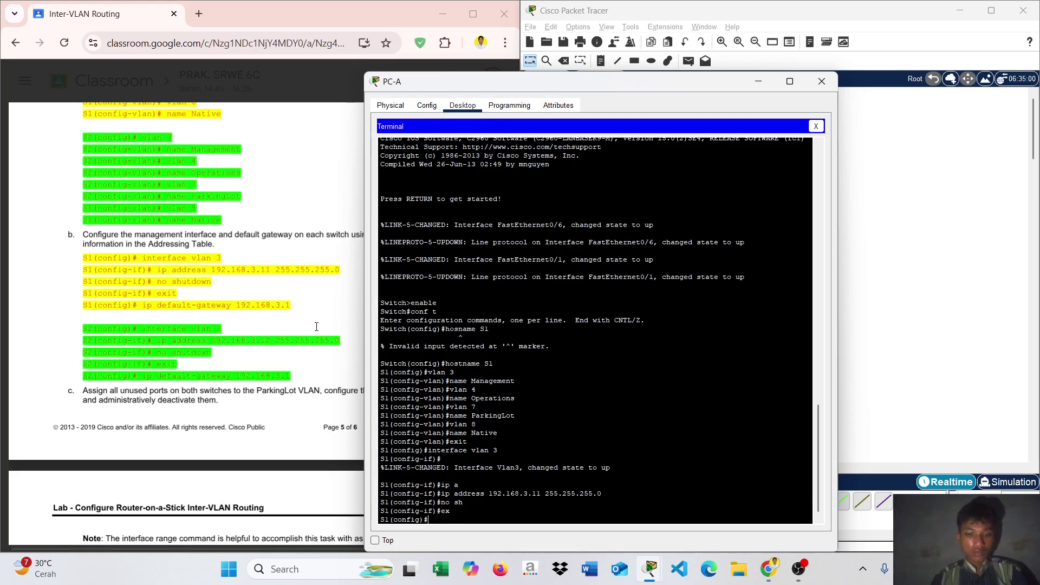
Step: Set S1's default gateway to 192.168.3.1 from global configuration mode
type("ip d")
key("Tab")
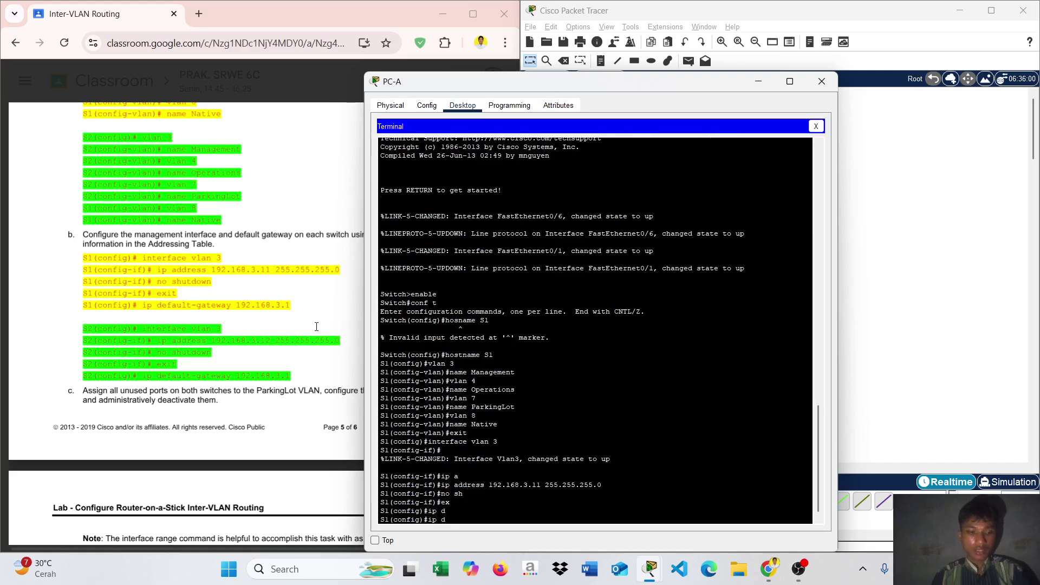
type("e")
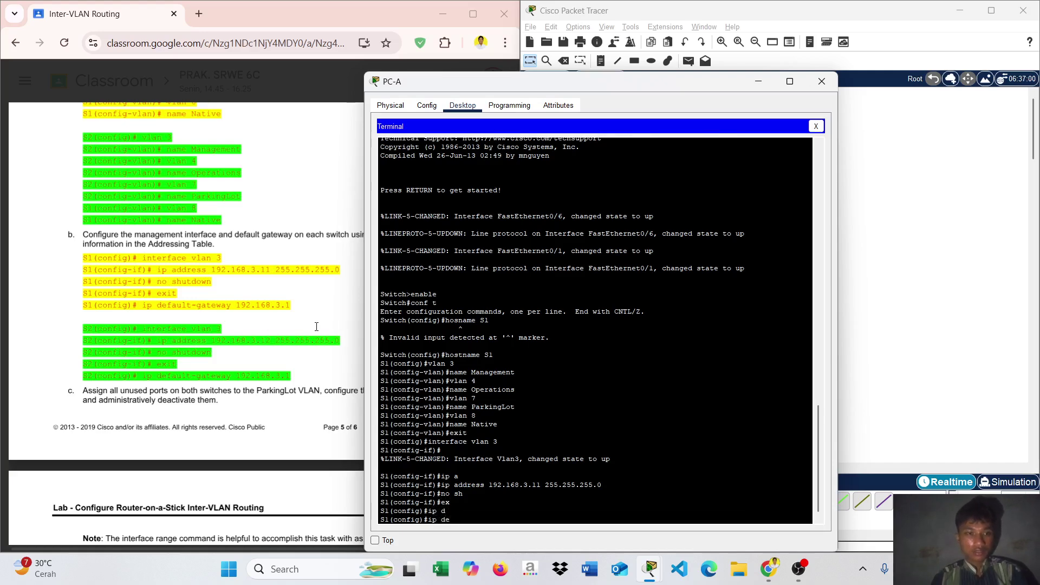
type("f")
key("Tab")
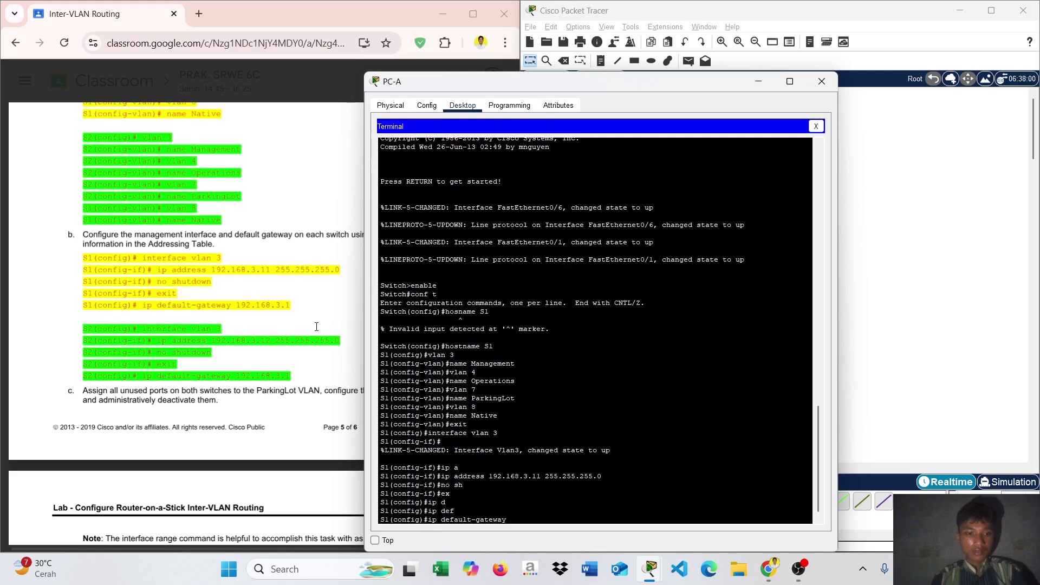
type("192.1")
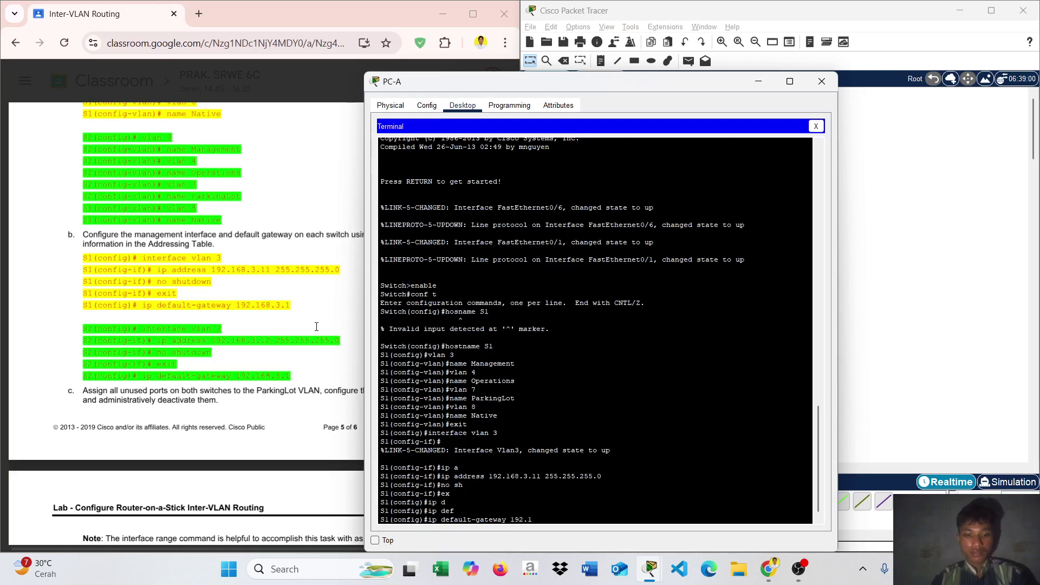
type("68.3.1")
key("Return")
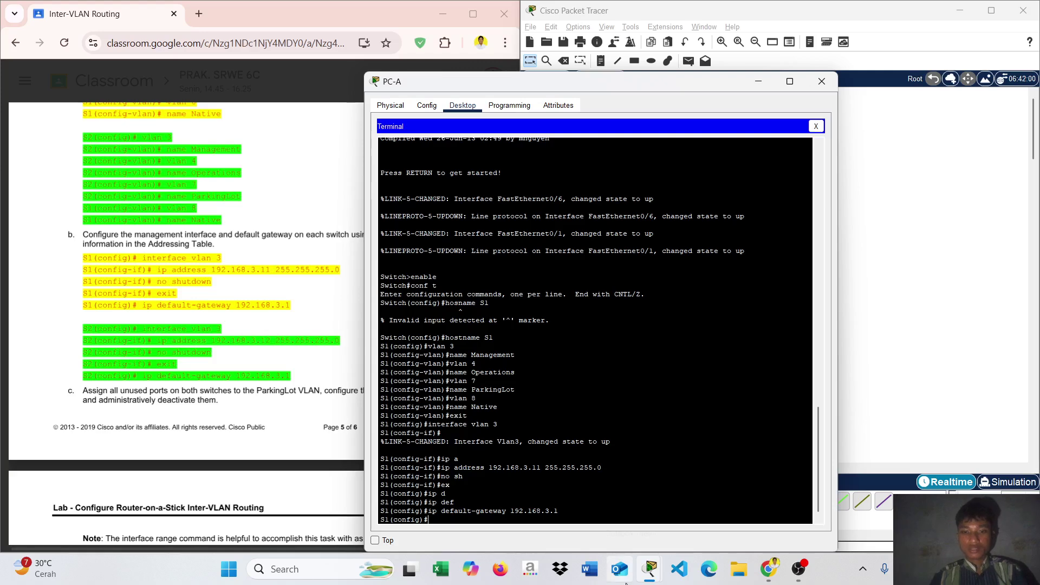
Step: Switch to PC-B and open a terminal session with the default port settings
mouse_move(649, 582)
left_click(687, 519)
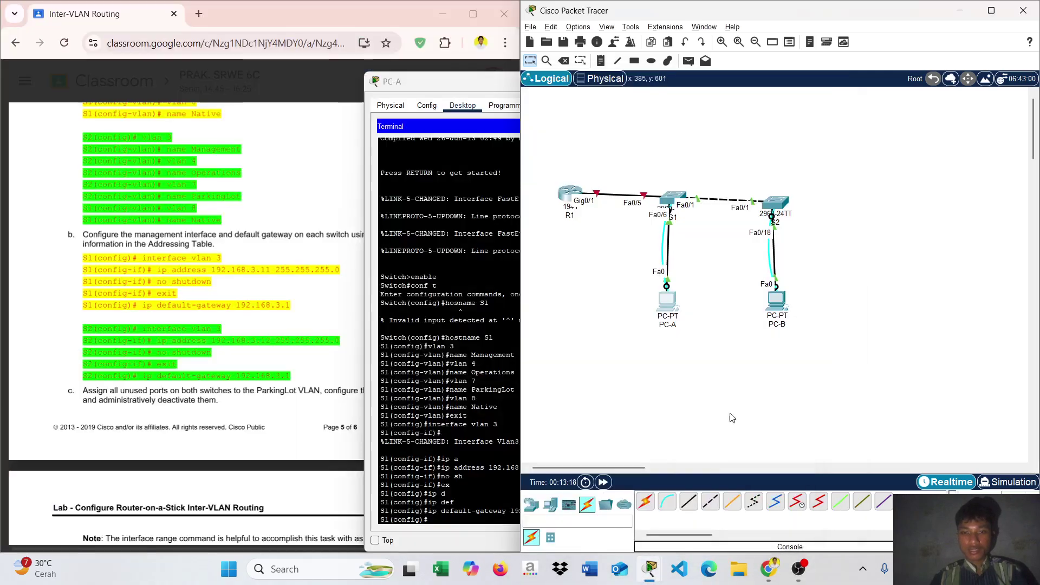
left_click(780, 317)
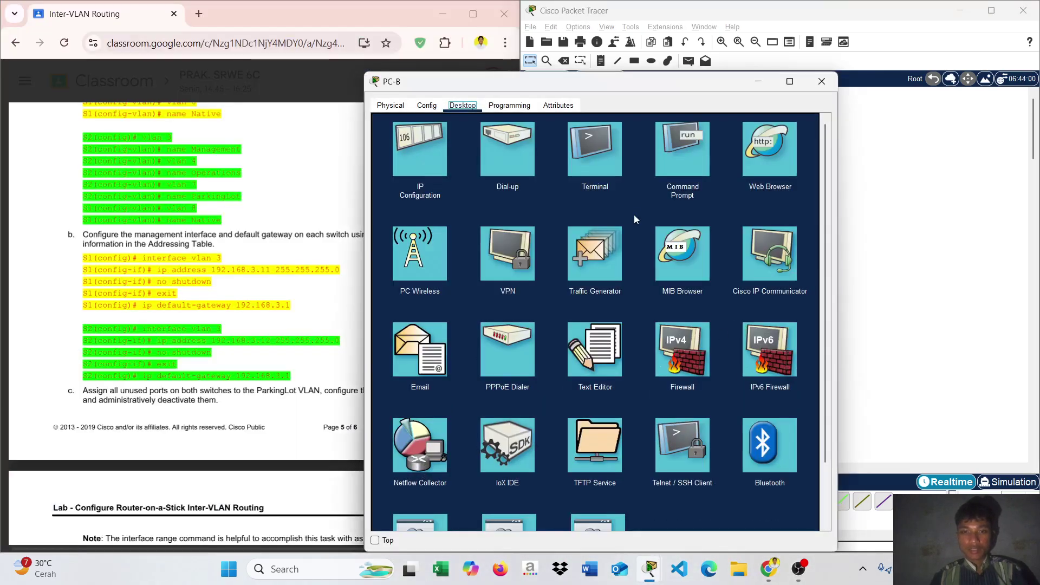
left_click(593, 158)
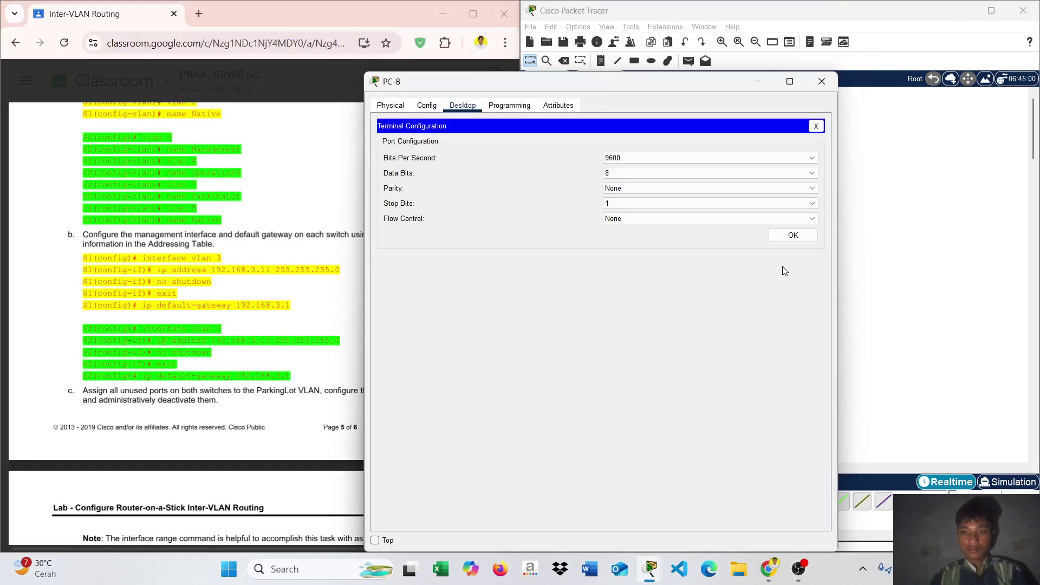
left_click(792, 235)
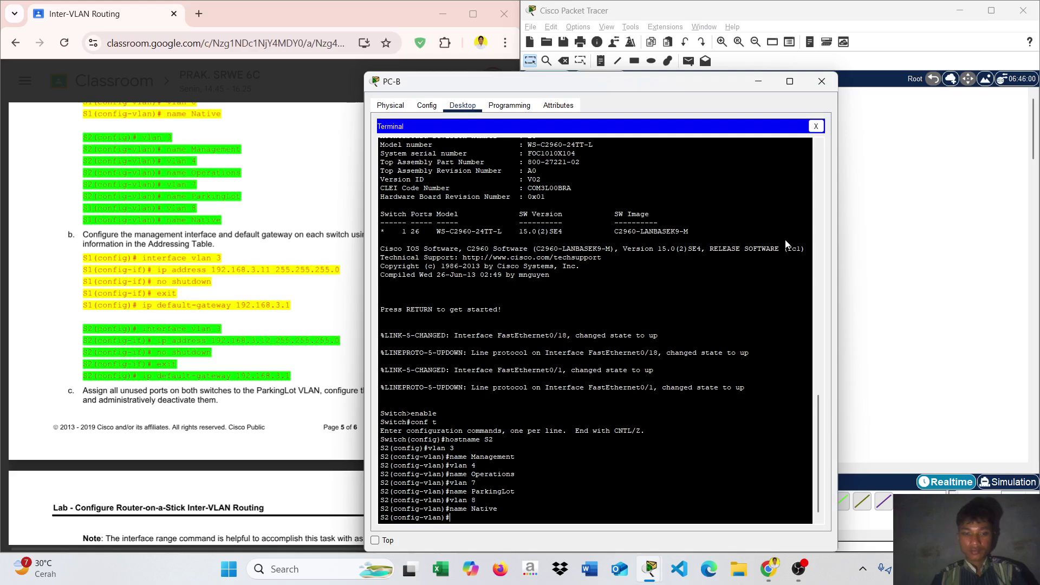
Step: Exit VLAN configuration on S2 and enter interface configuration mode for VLAN 3
type("ex")
key("Return")
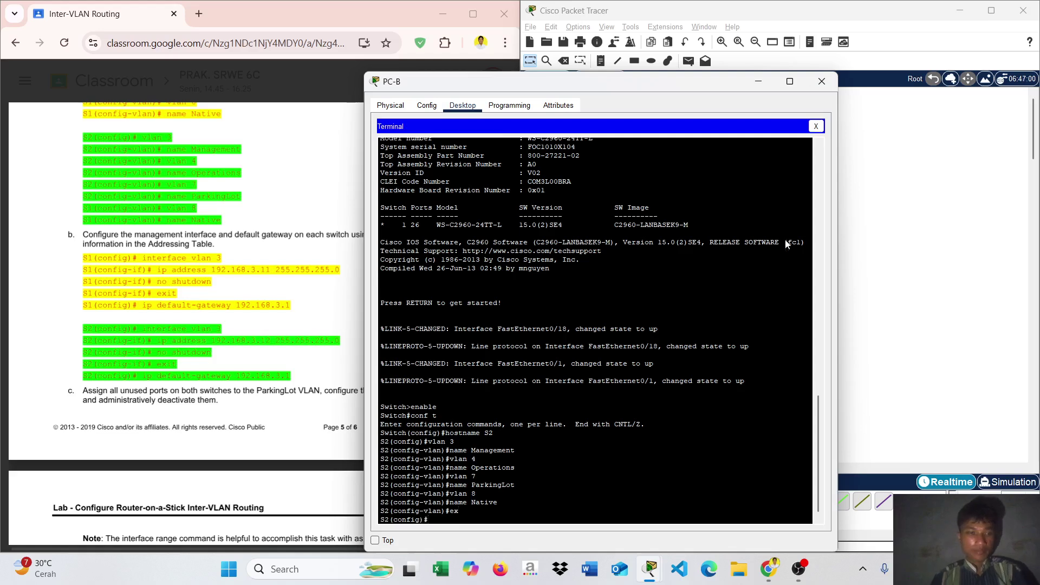
type("int")
key("Tab")
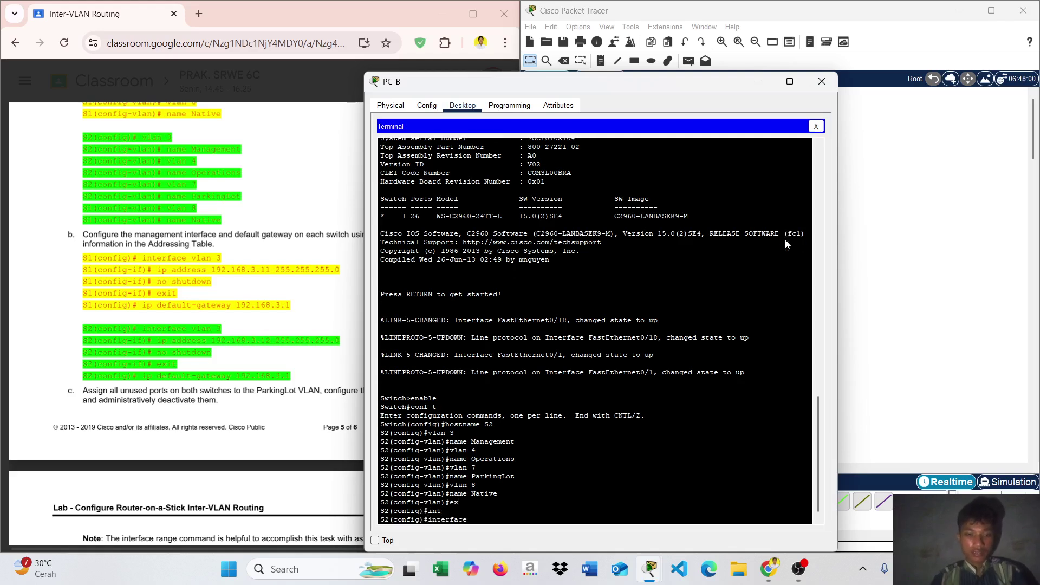
type("val")
key("Tab")
key("BackSpace")
key("BackSpace")
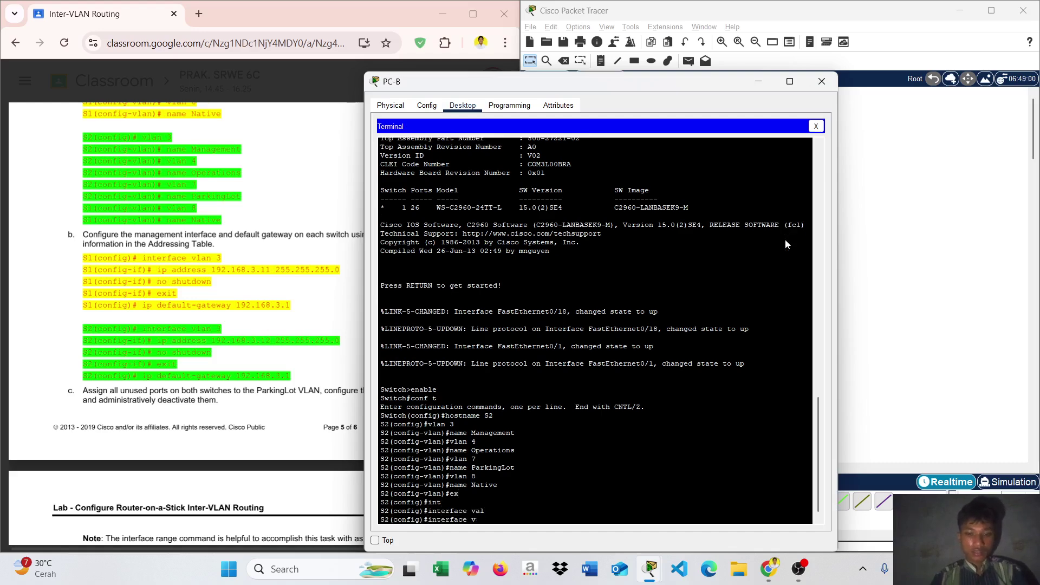
type("l")
key("Tab")
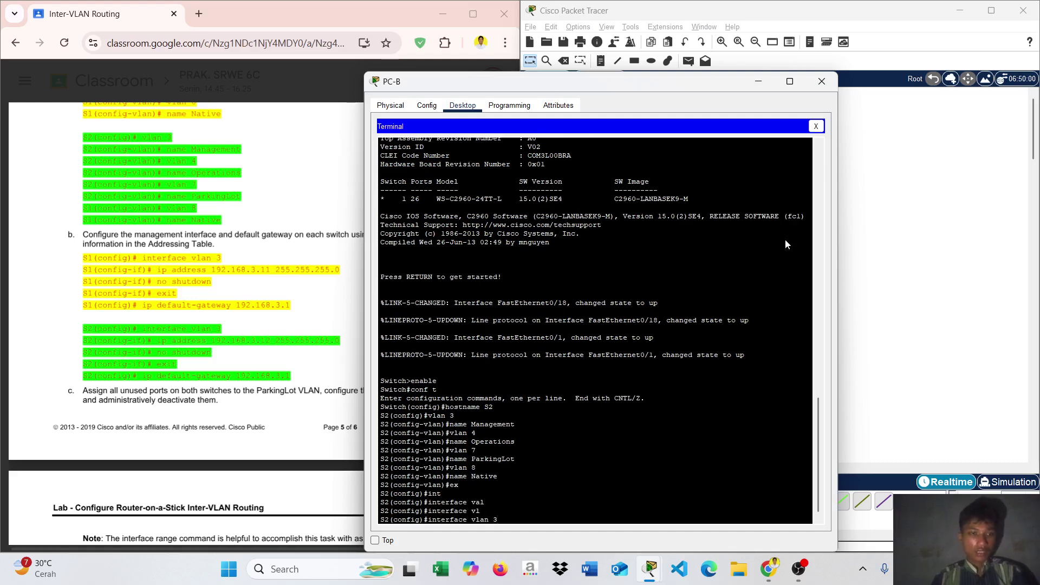
type("3")
key("Return")
Step: Assign IP address 192.168.3.12 with subnet mask 255.255.255.0 to S2's VLAN 3 interface
type("ip")
key("BackSpace")
key("BackSpace")
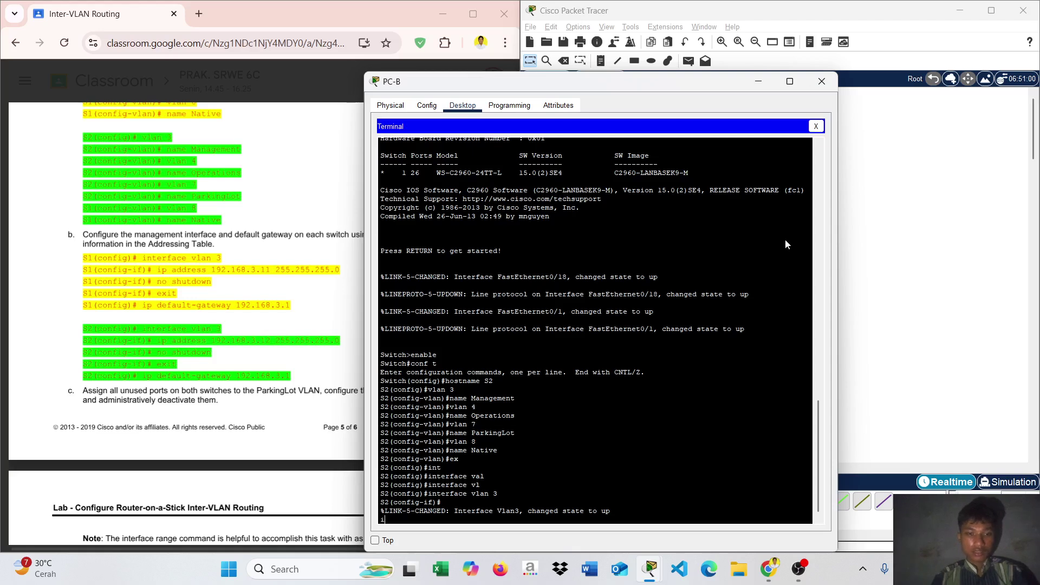
key("Return")
type("ip ")
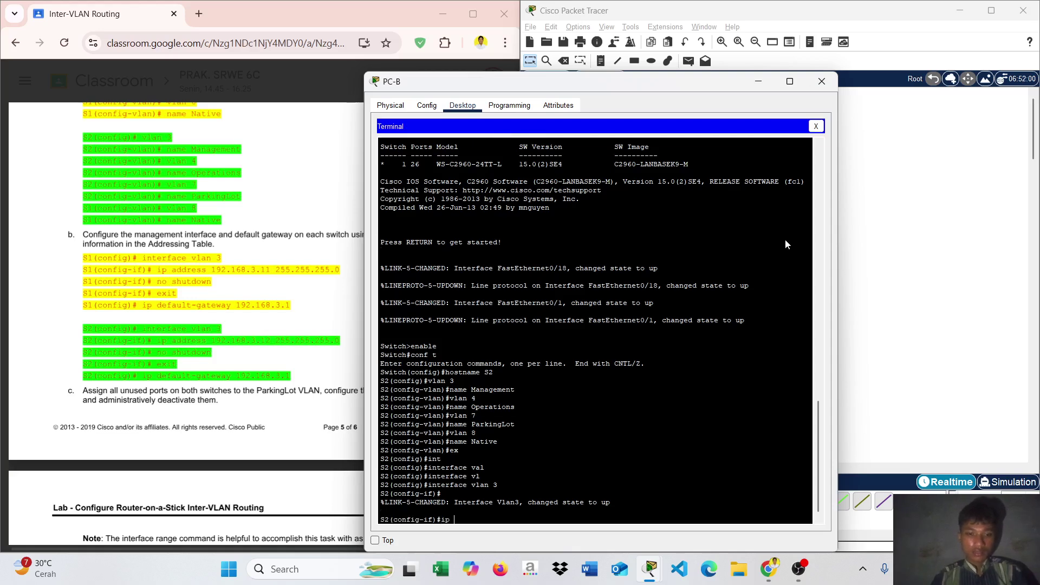
type("a")
key("Tab")
type("1")
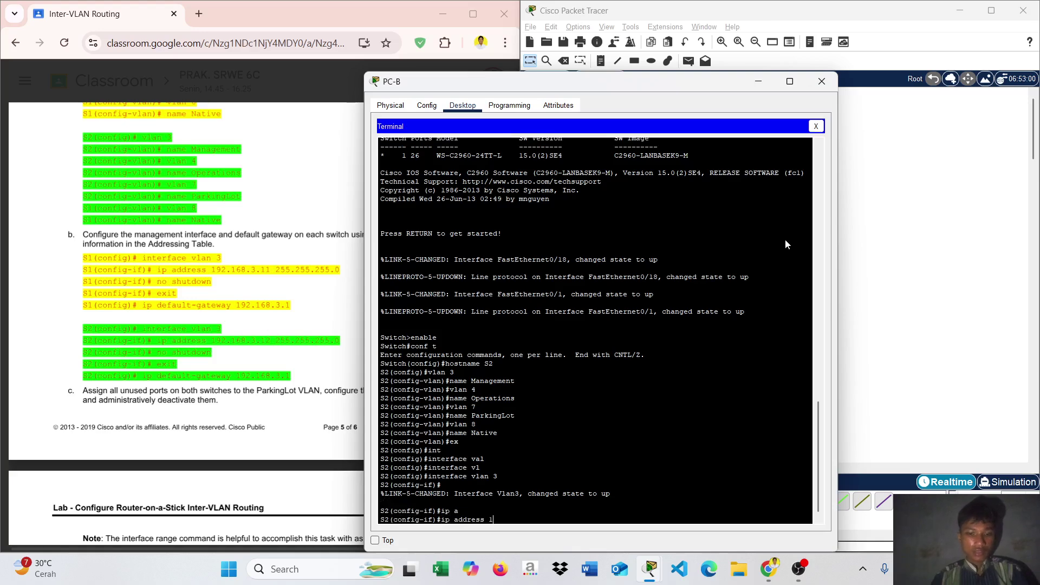
type("92.168")
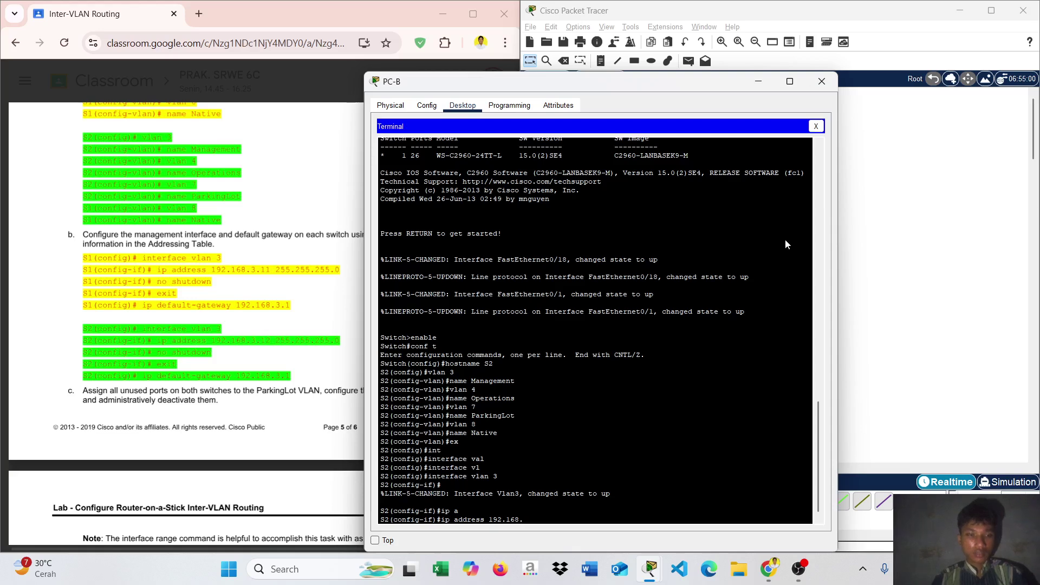
type(".3.")
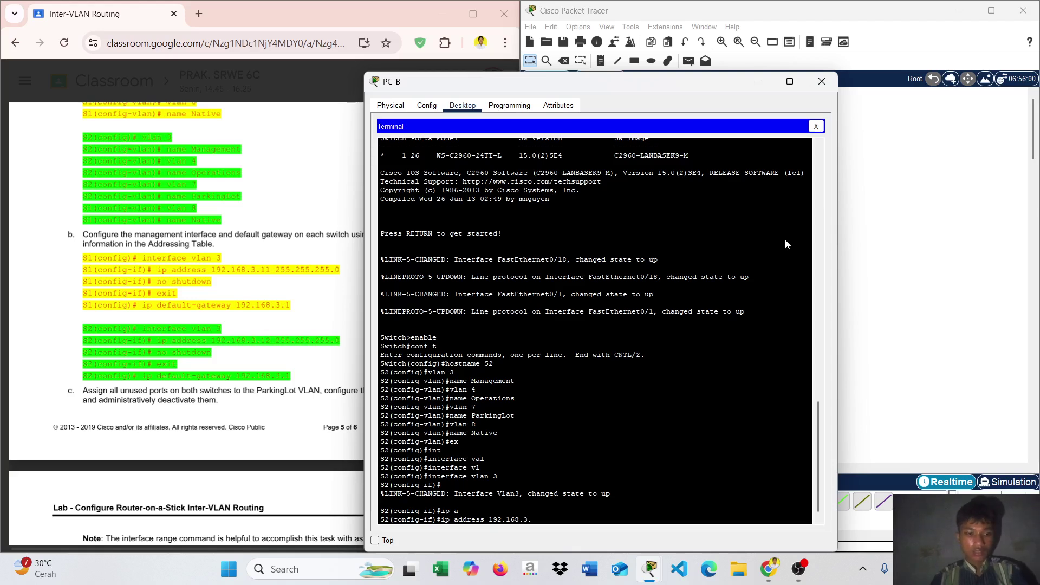
type("12 255")
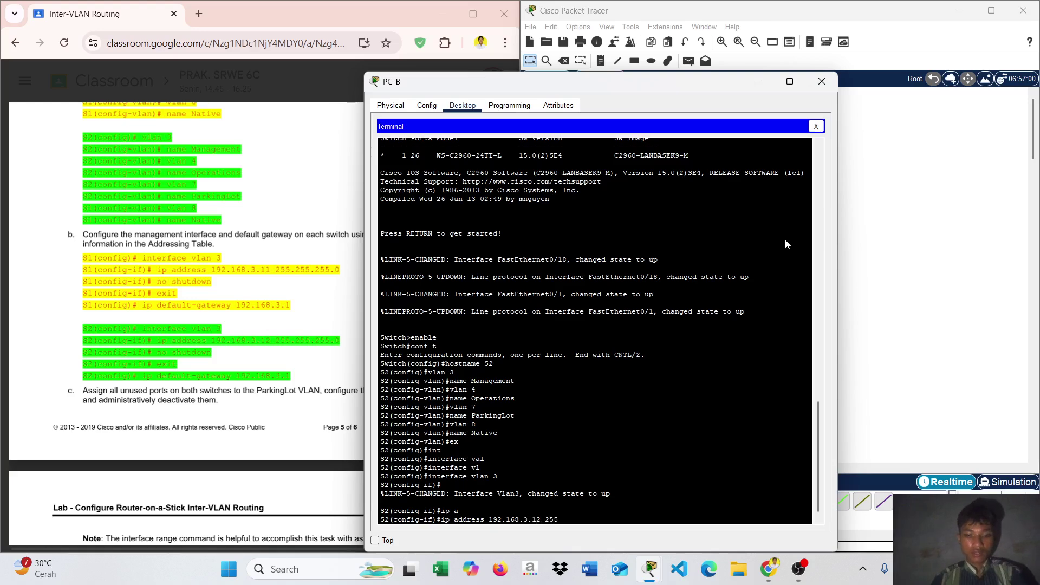
type(".255.255.")
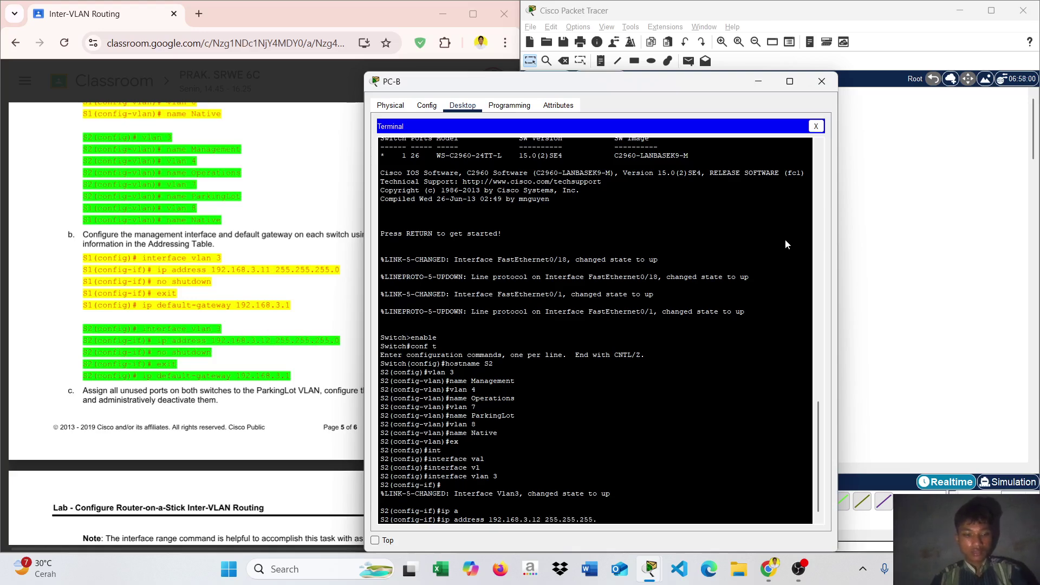
type("255")
key("BackSpace")
key("BackSpace")
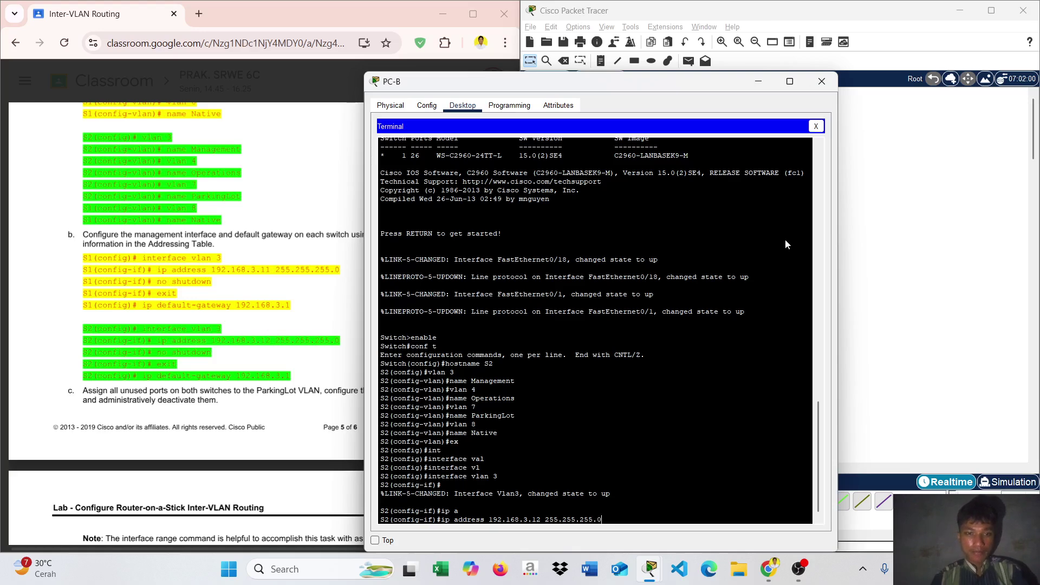
key("Return")
Step: Enable S2's VLAN 3 interface with no sh and return to global configuration mode
type("no sh")
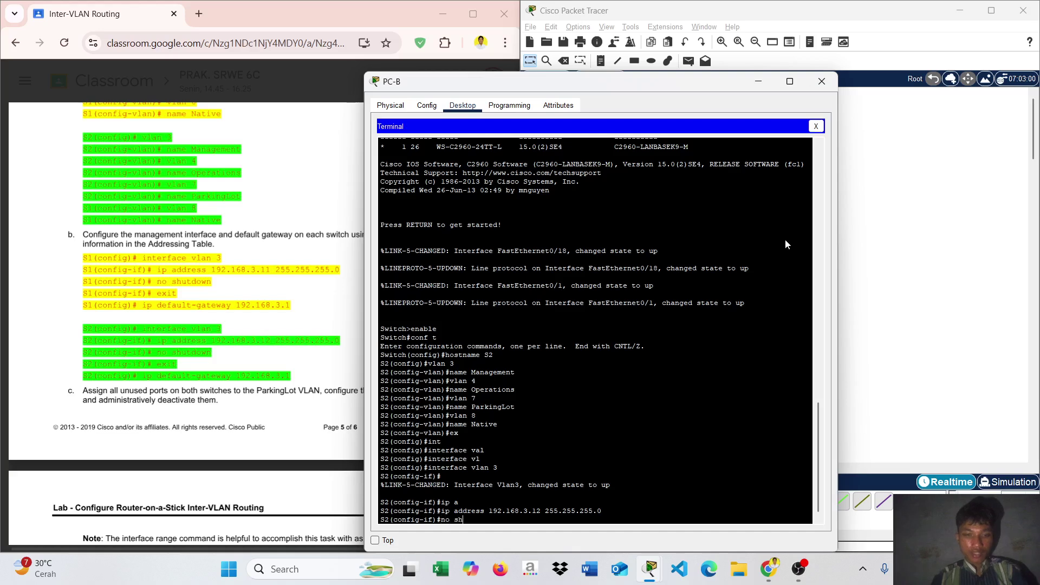
key("Return")
type("ex")
key("Return")
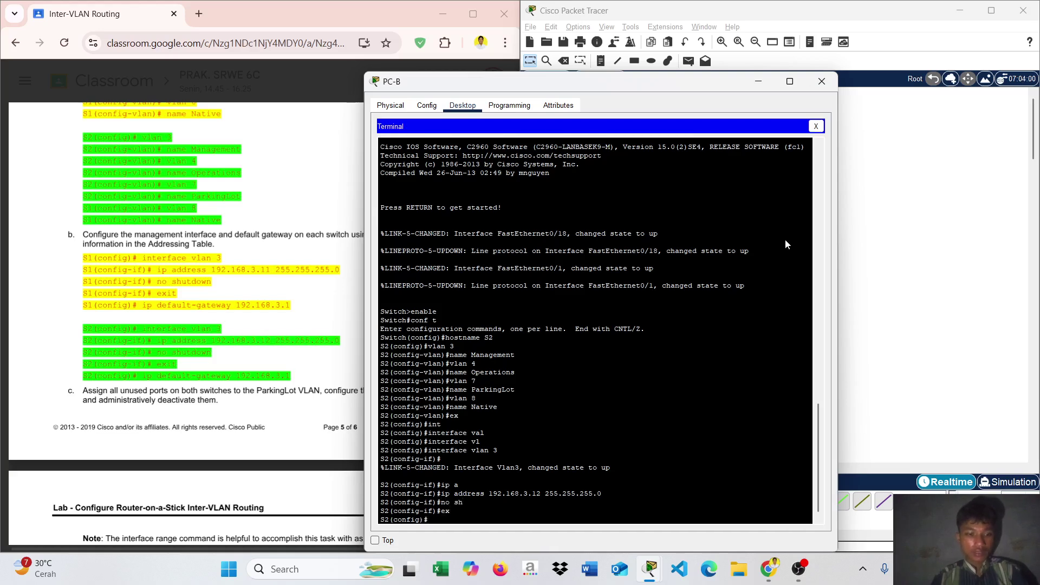
Step: Set S2's default gateway to 192.168.3.1 from global configuration mode
type("ip de")
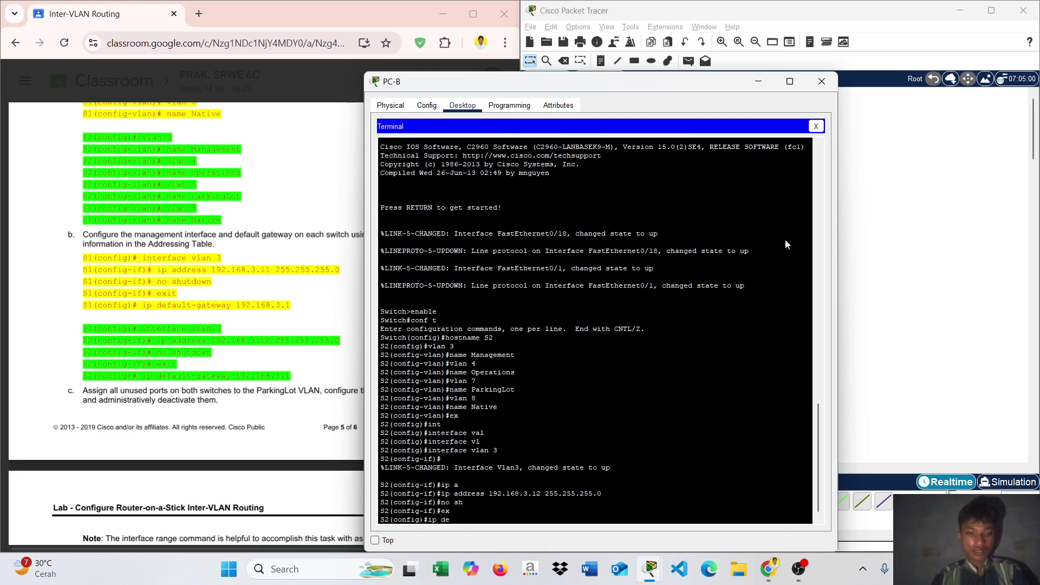
key("Tab")
type("192.168.")
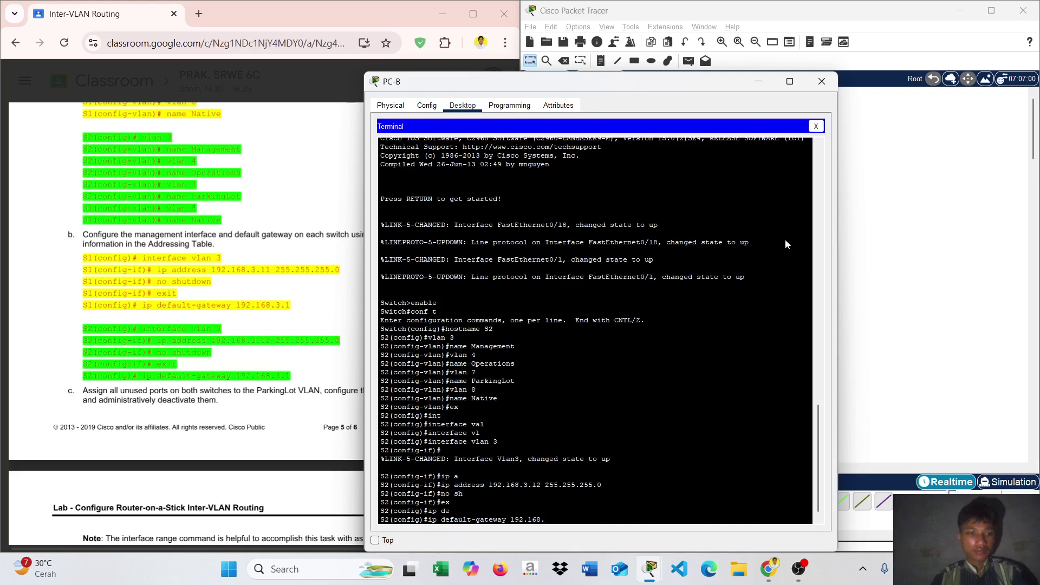
type("3")
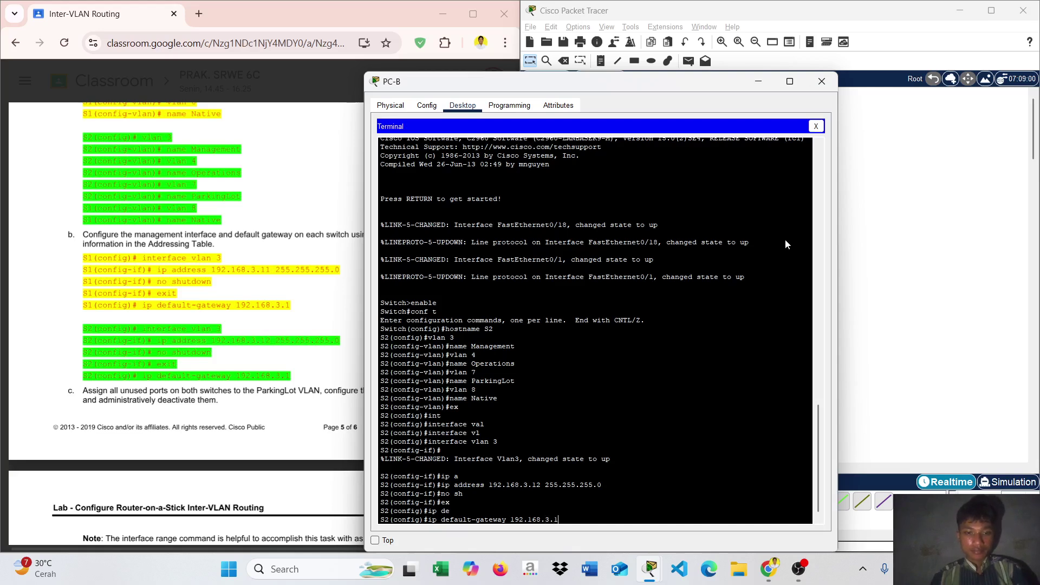
type(".1")
key("Return")
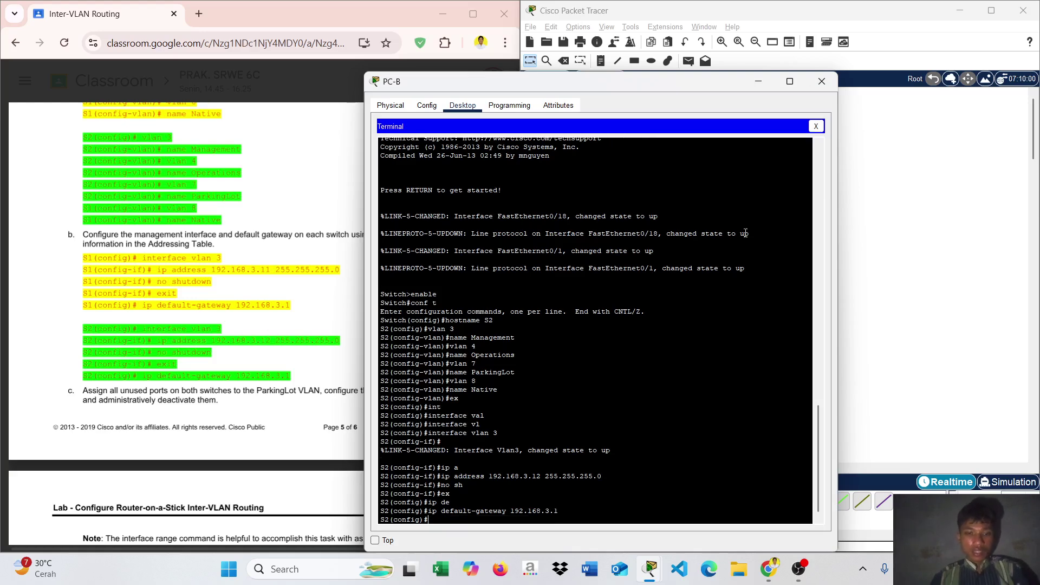
Step: On S1 via PC-A's terminal, enter interface range configuration for f0/2-4, f0/7-24 and g0/1-2
scroll(231, 344, "down", 5)
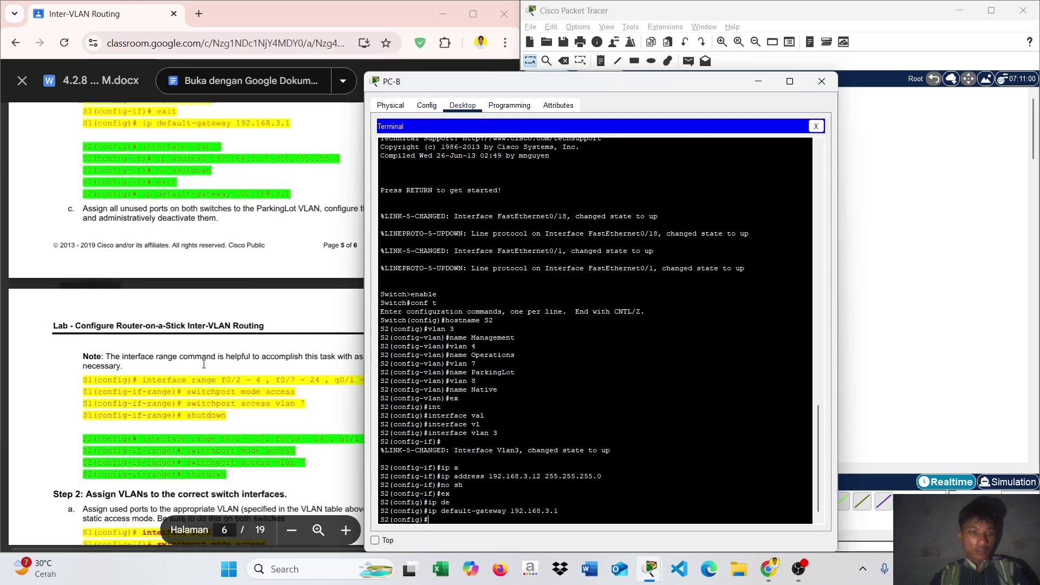
mouse_move(650, 569)
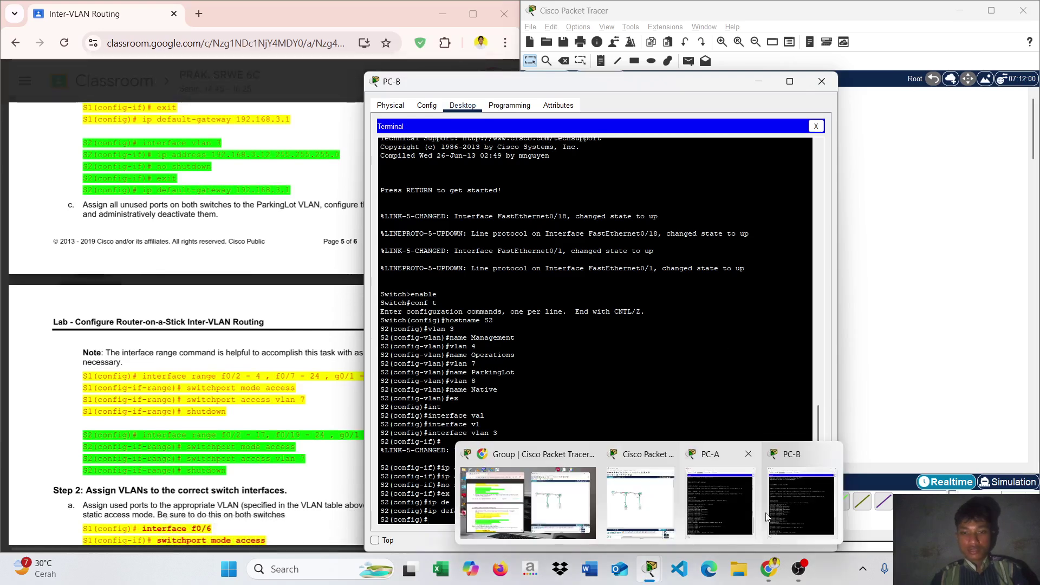
left_click(792, 512)
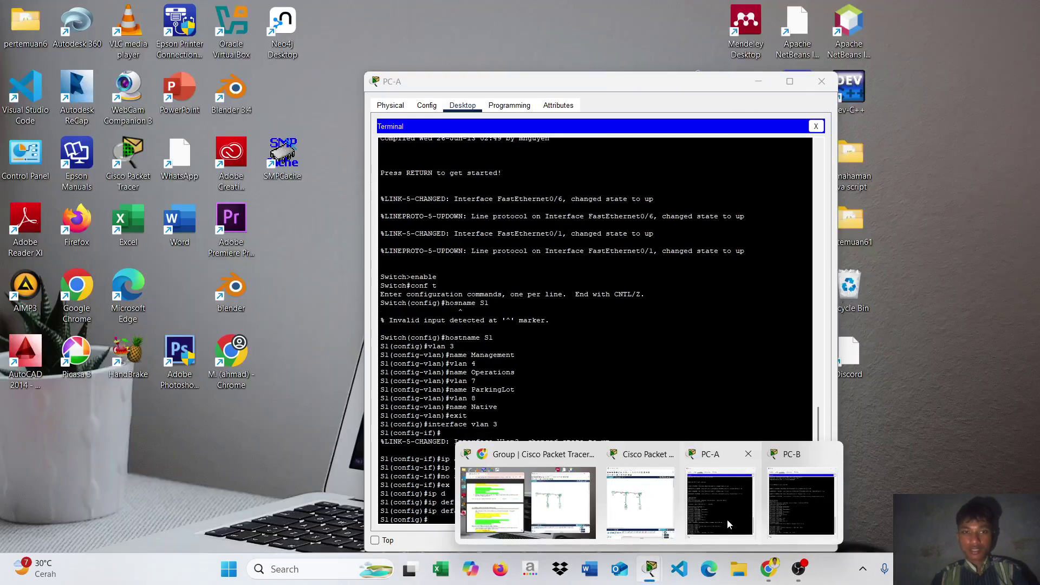
left_click(727, 519)
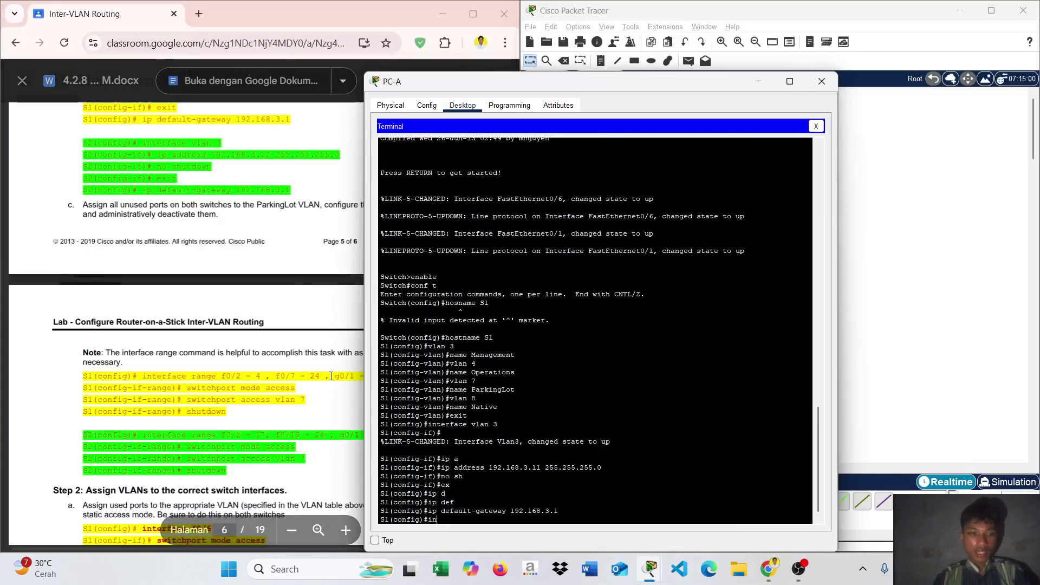
type("in")
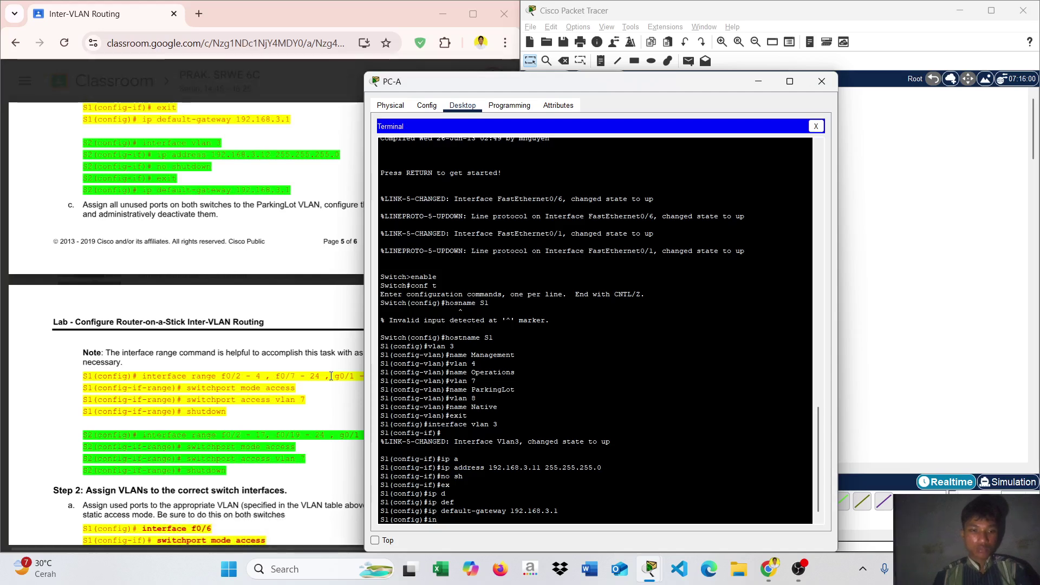
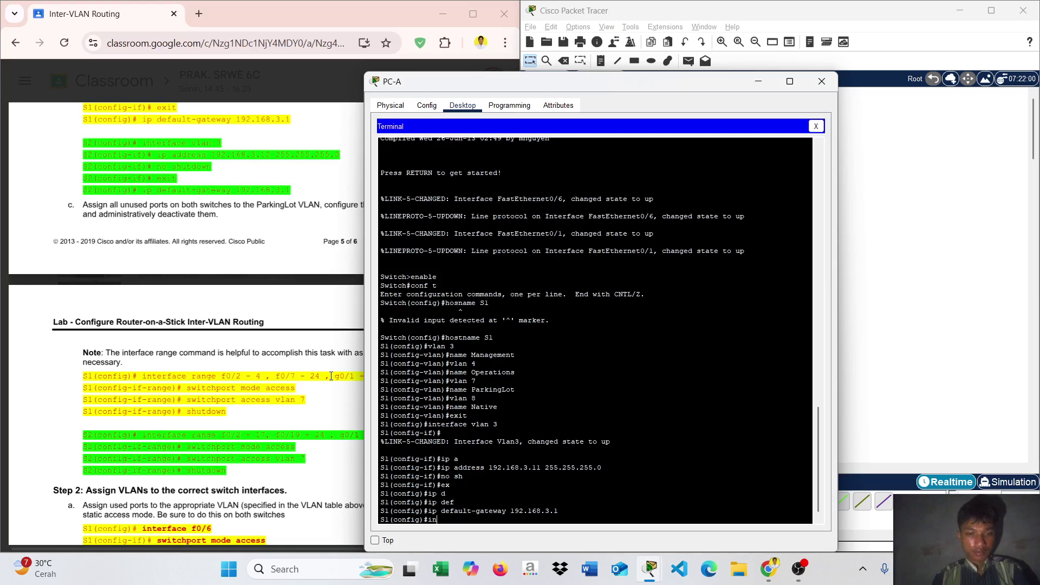
key("Tab")
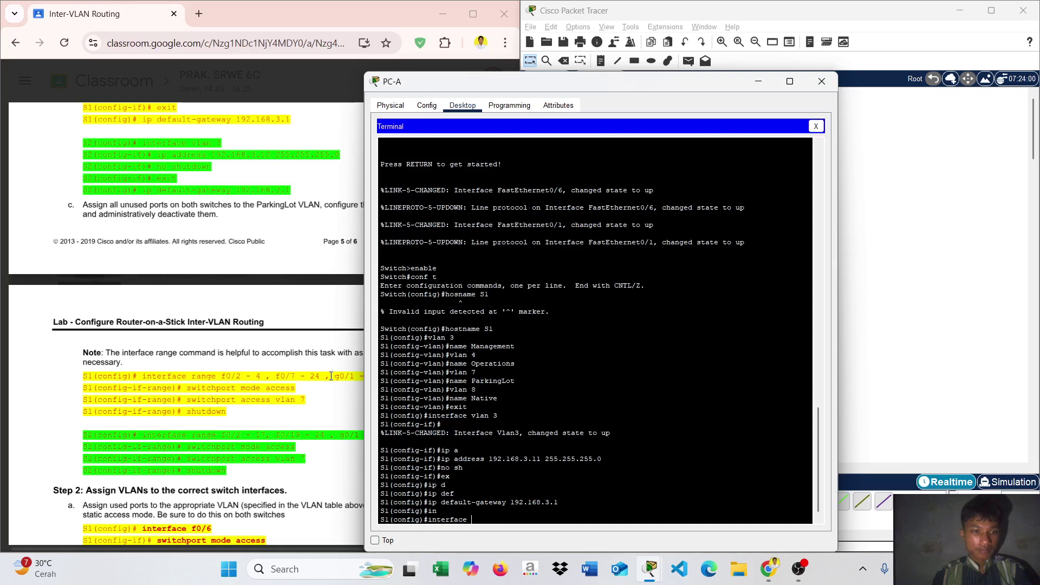
type("ra")
key("Tab")
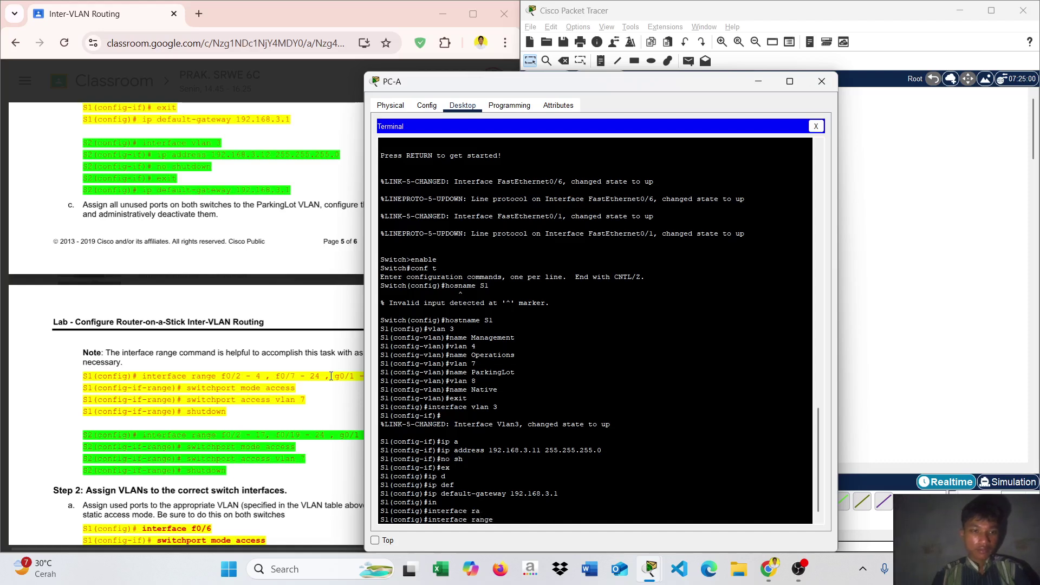
type("f0/2-4")
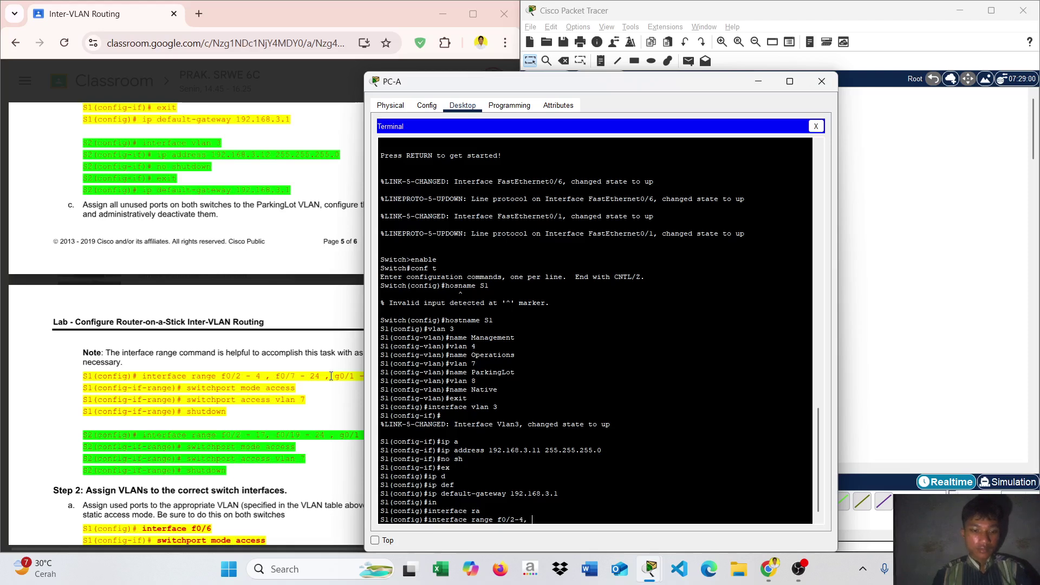
type(", f0/7")
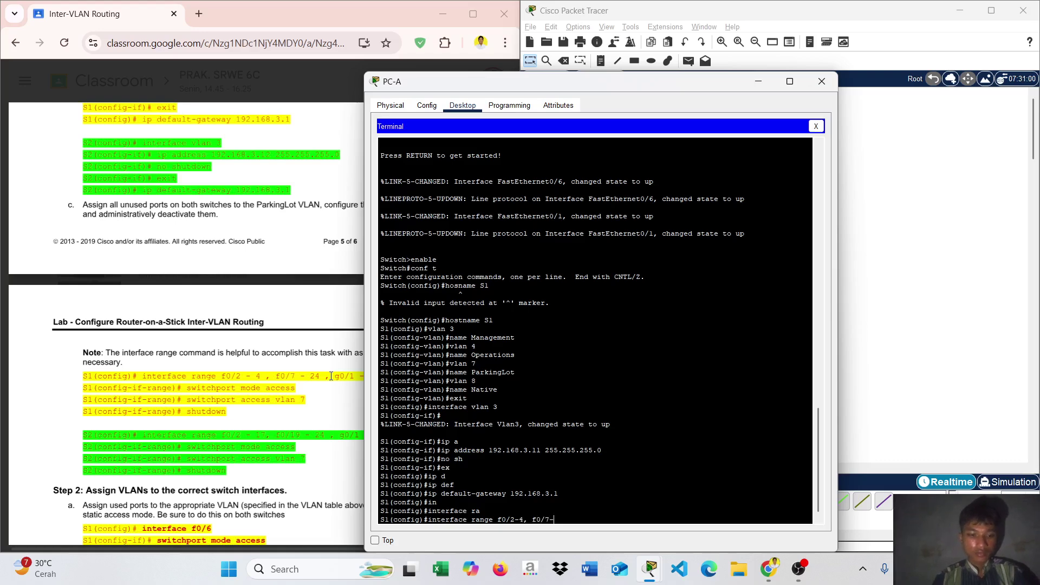
type("-24, ")
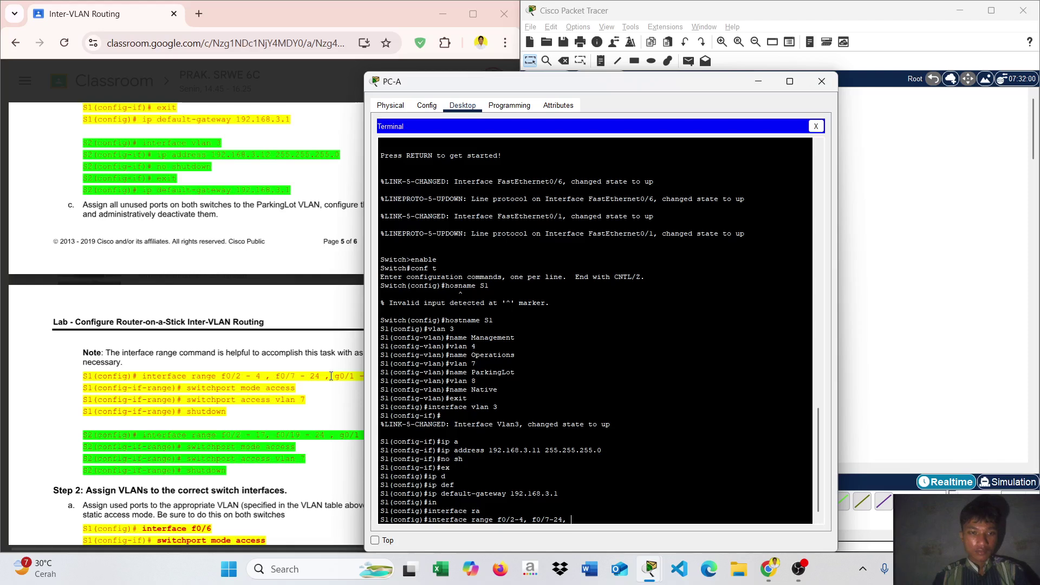
type("g0/1-2")
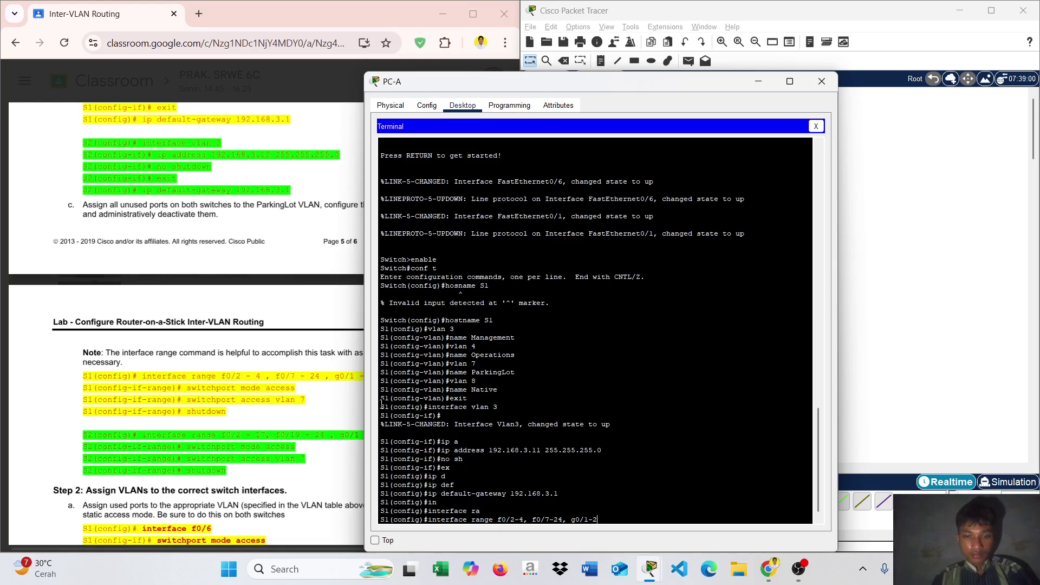
key("Return")
Step: Set S1's selected interface range to access mode with switchport mode access
type("s")
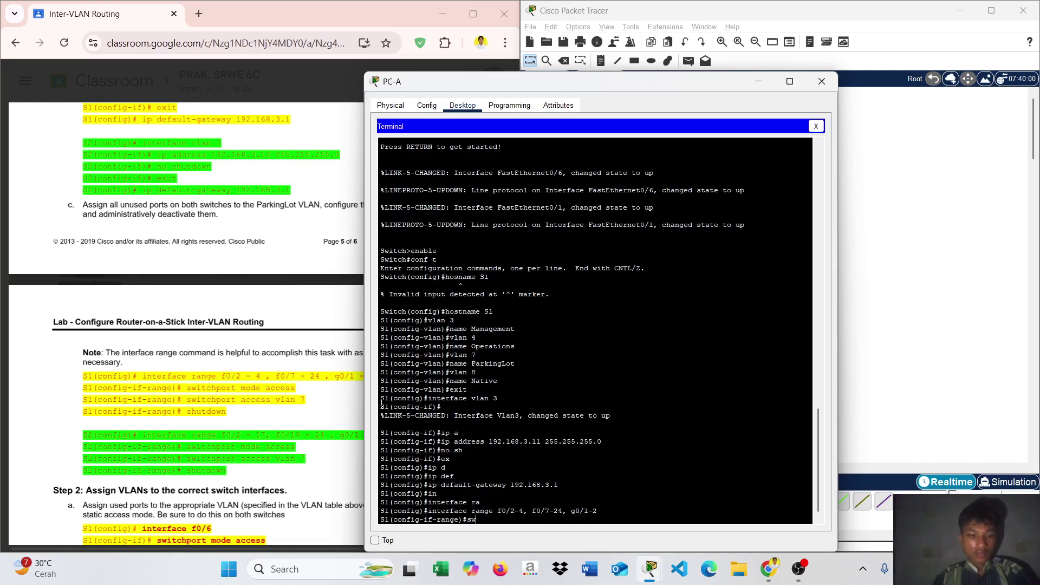
type("w")
key("Tab")
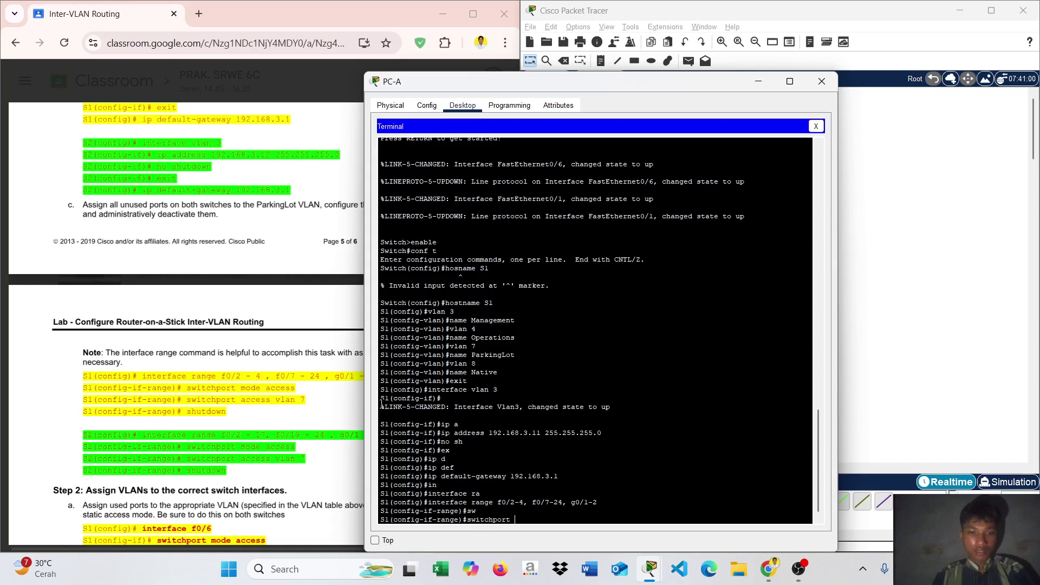
type("m")
key("Tab")
type("a")
key("Tab")
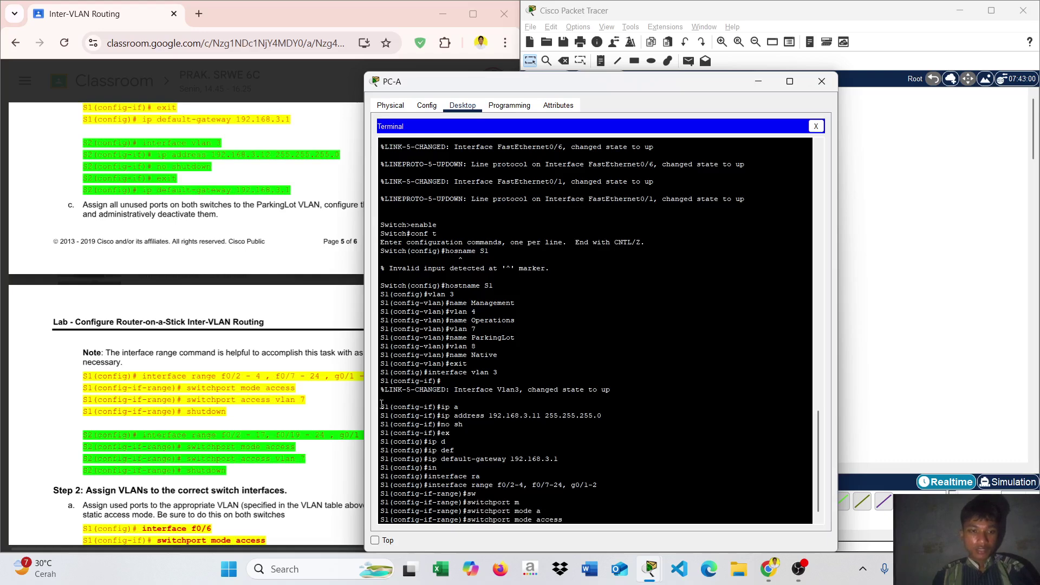
key("Return")
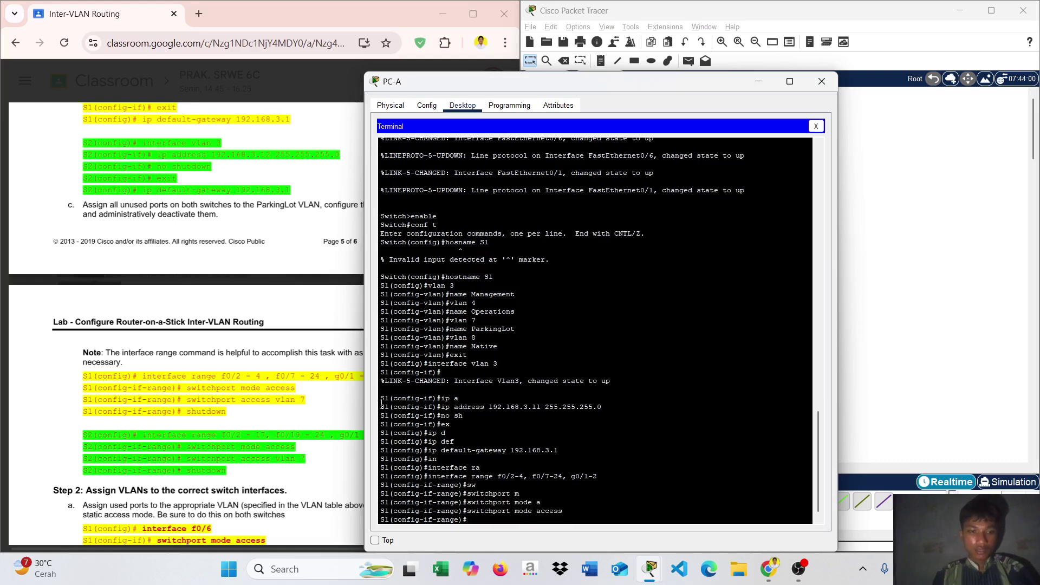
Step: Assign S1's selected interface range to VLAN 7 with switchport access vlan 7
type("sw")
key("Tab")
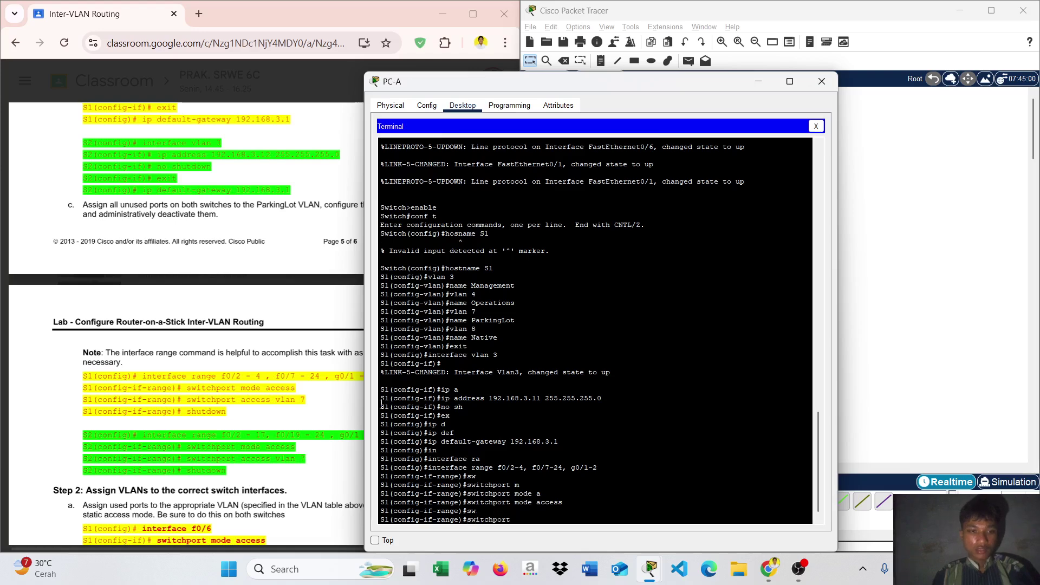
type("a")
key("Tab")
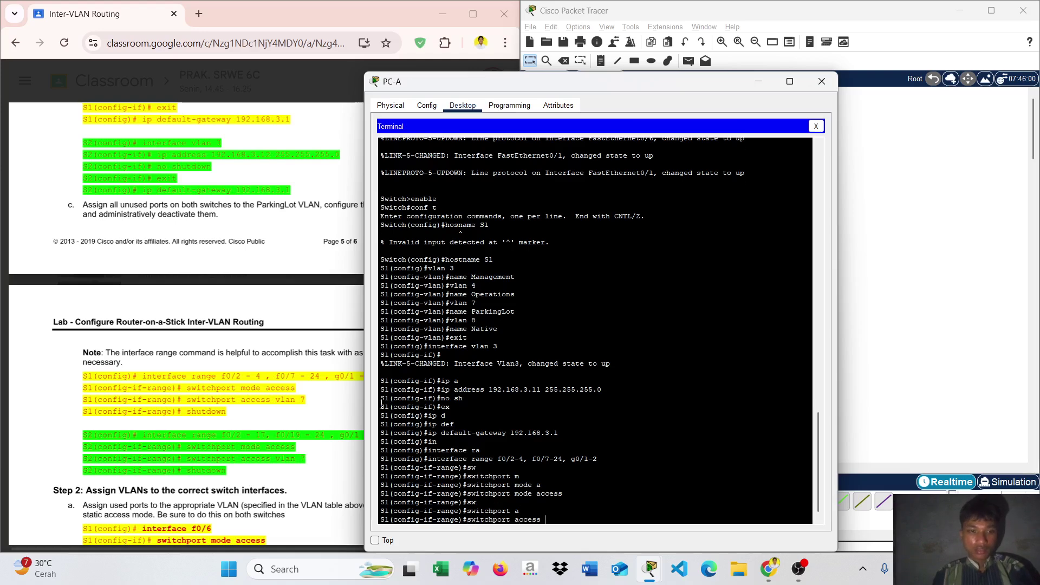
type("v")
key("Tab")
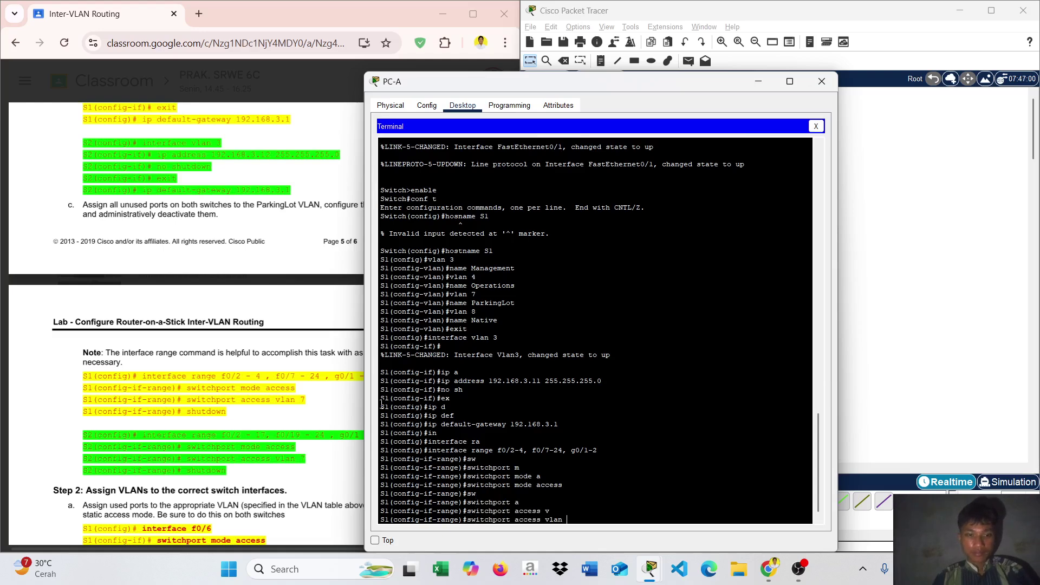
type("7")
key("Return")
Step: Administratively shut down all ports in S1's selected interface range
type("sh")
key("Return")
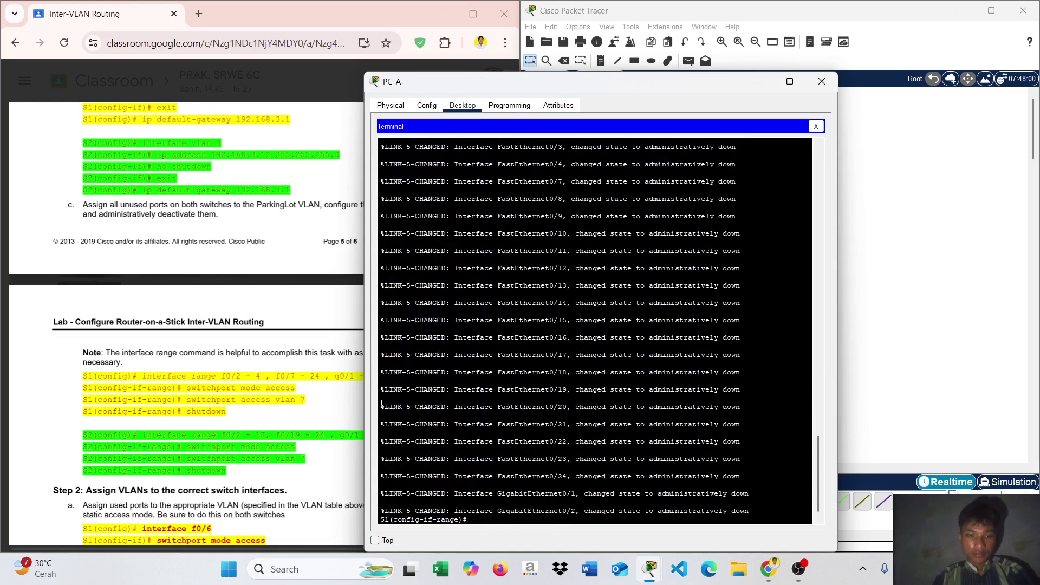
key("Return")
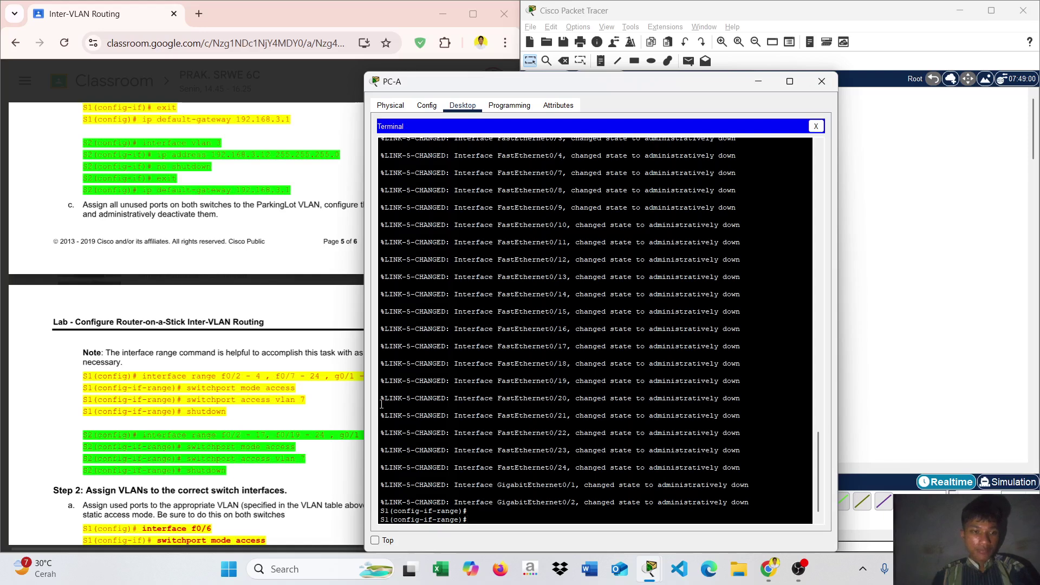
Step: In PC-B's terminal to S2, write the interface range command for f0/2-17, f0/19-24 and g0/1-2
mouse_move(650, 569)
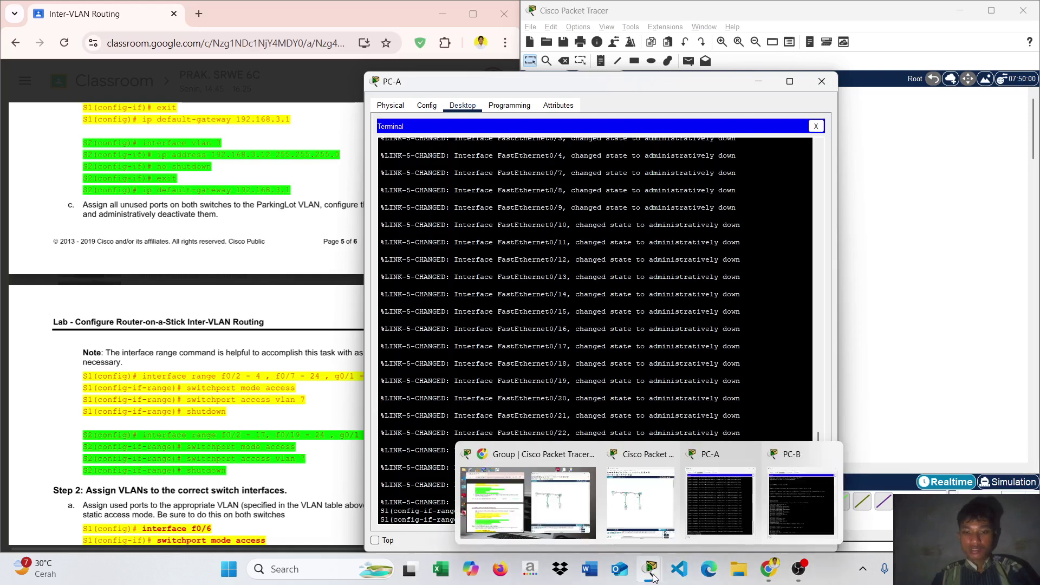
left_click(800, 482)
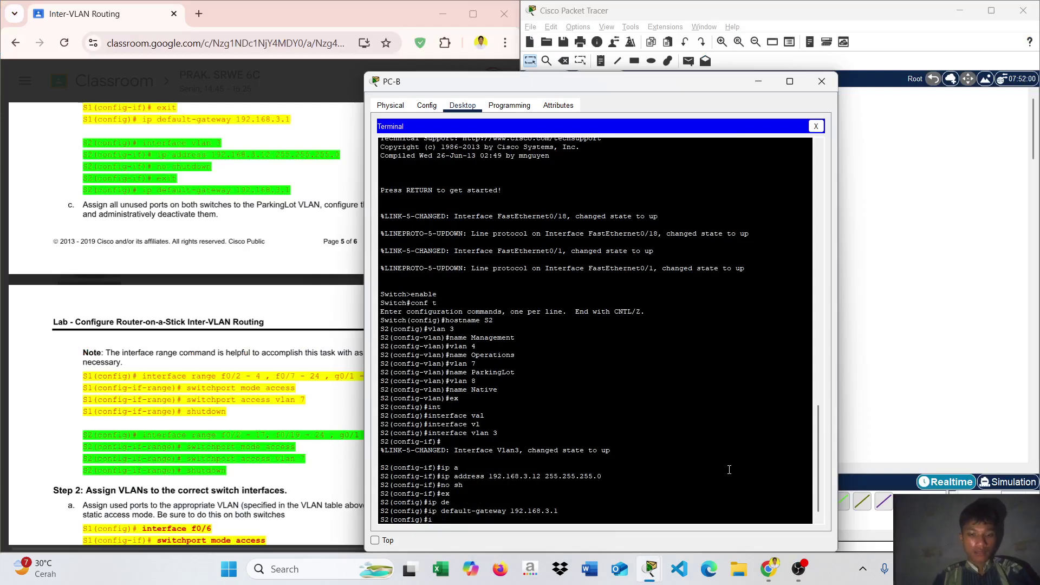
type("in")
key("Tab")
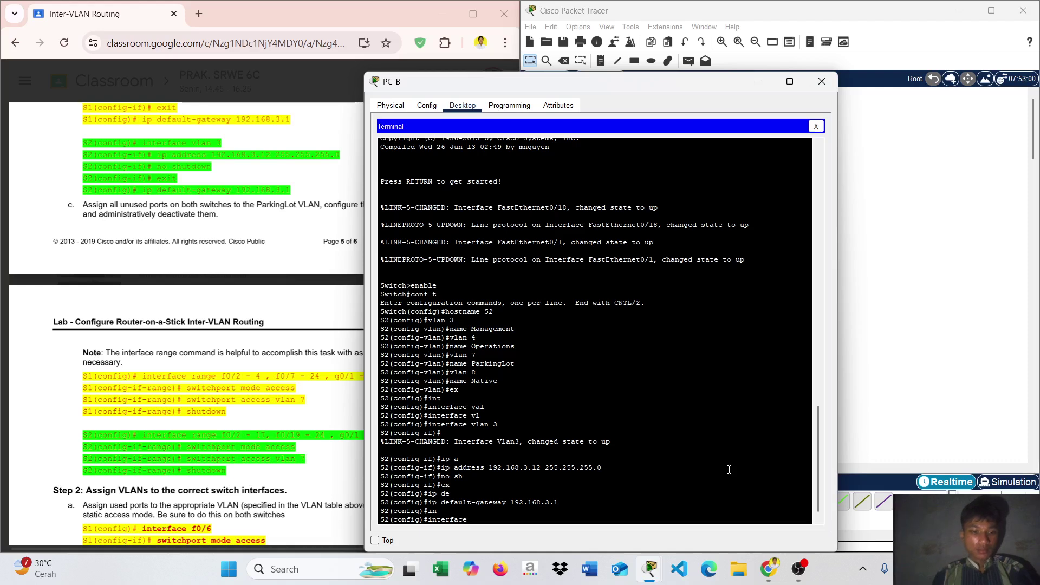
type("r")
key("Tab")
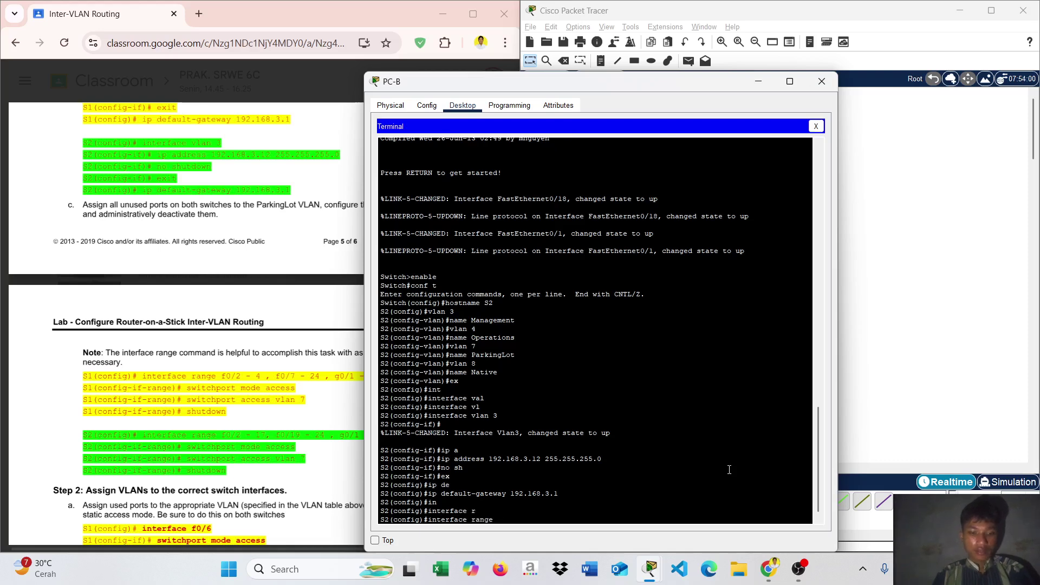
type("f0/2-17,")
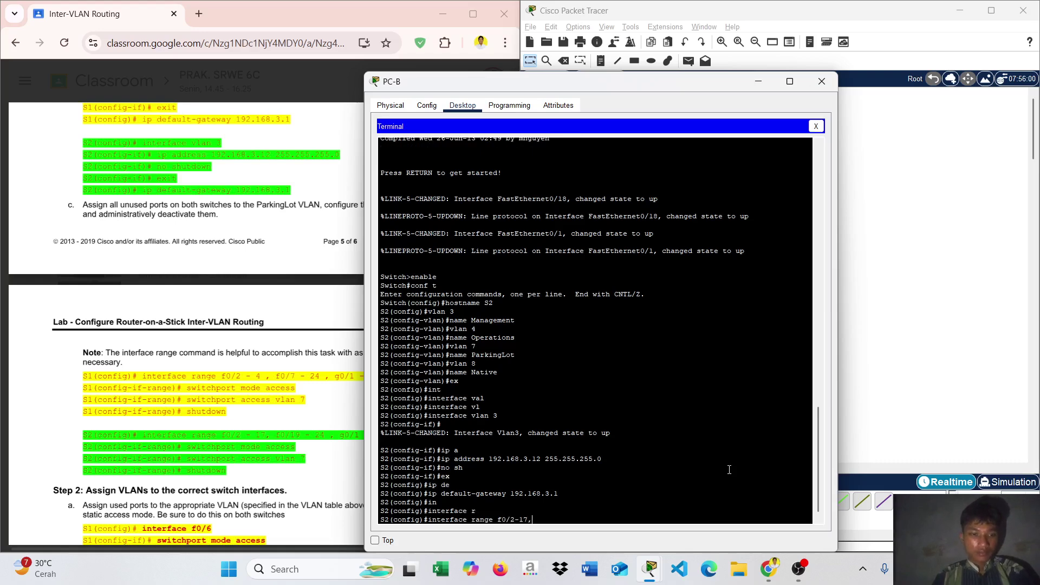
type(" f0/19")
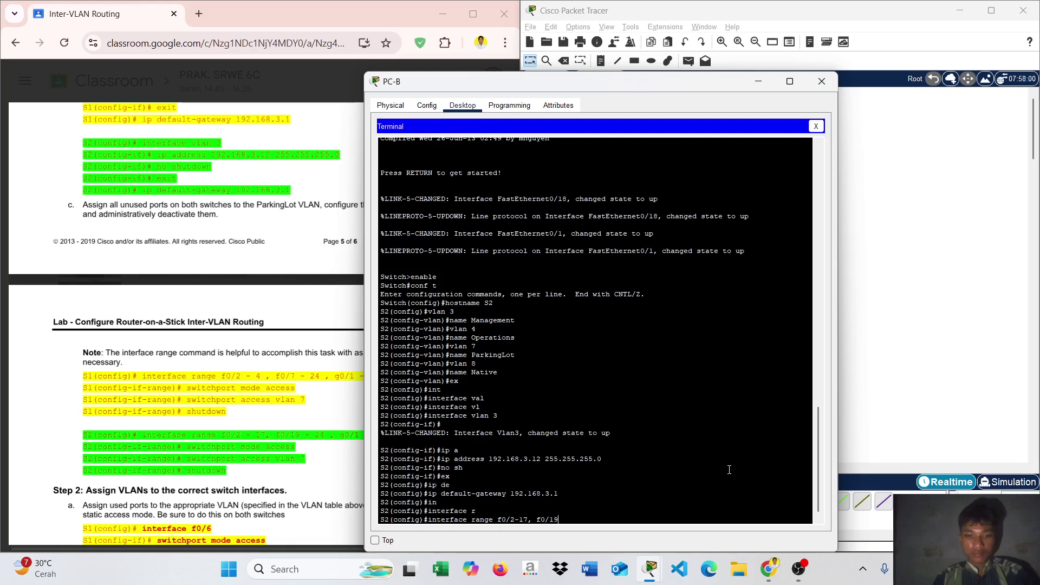
type("-")
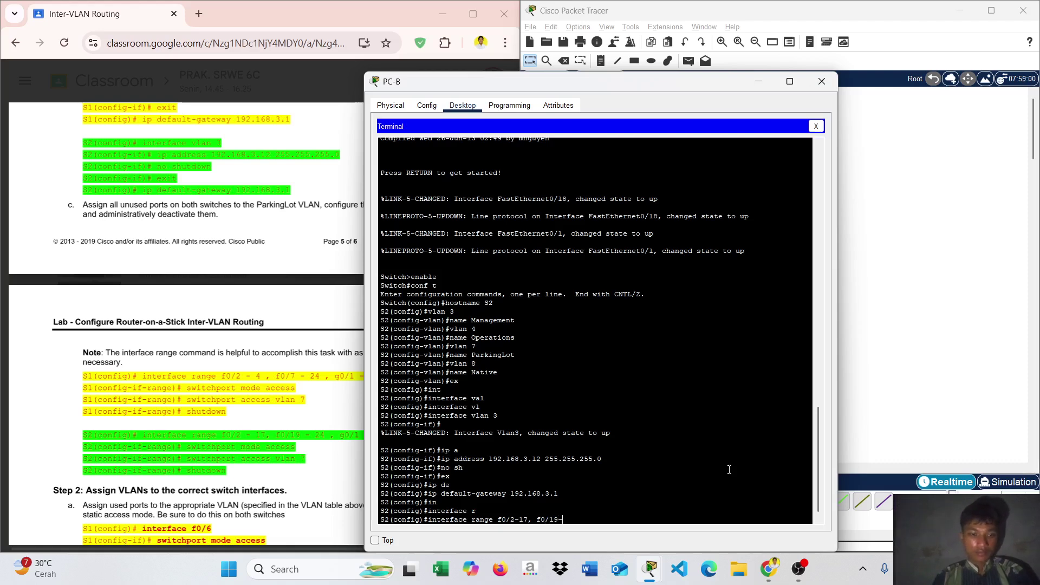
type("24, g0/1-2")
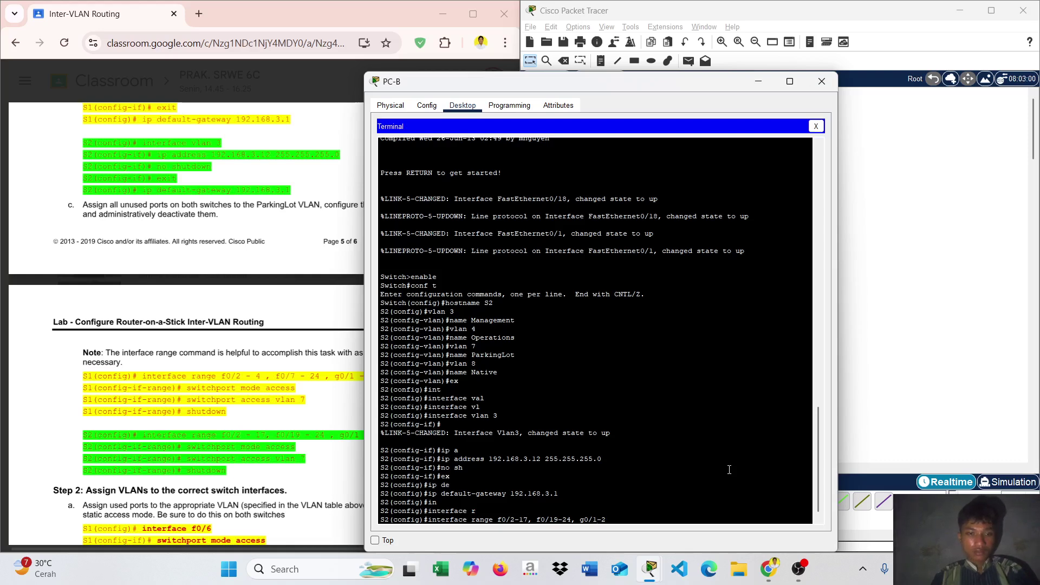
key("Left")
key("Left")
key("Left")
key("Left")
key("Left")
key("Left")
key("Left")
key("Left")
key("Left")
key("Left")
key("Left")
key("Left")
key("Left")
key("Left")
type("a")
key("BackSpace")
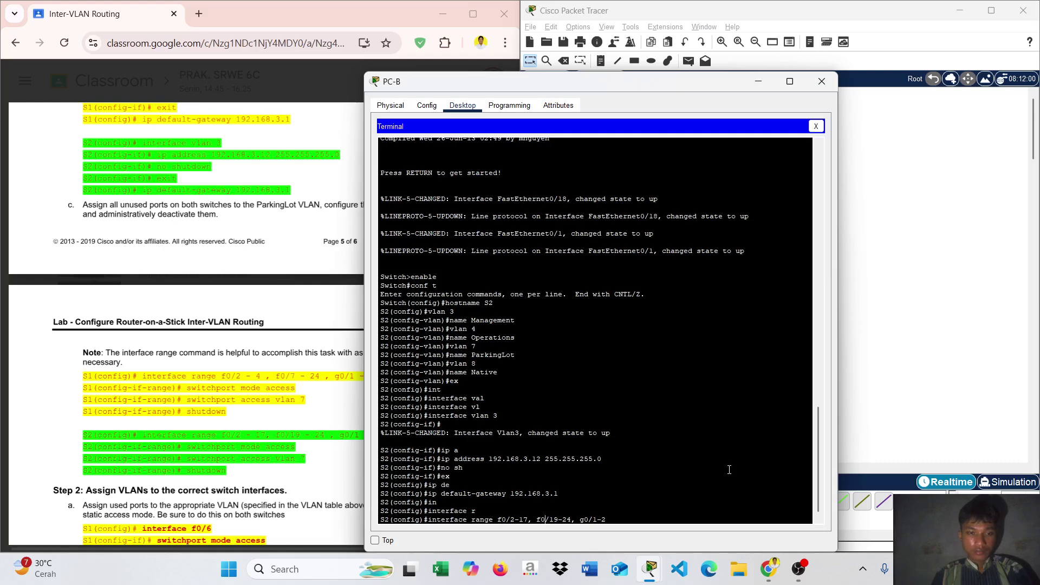
Step: Execute S2's interface range command and set the selected ports to access mode with switchport mode access
key("Return")
type("sw")
key("Tab")
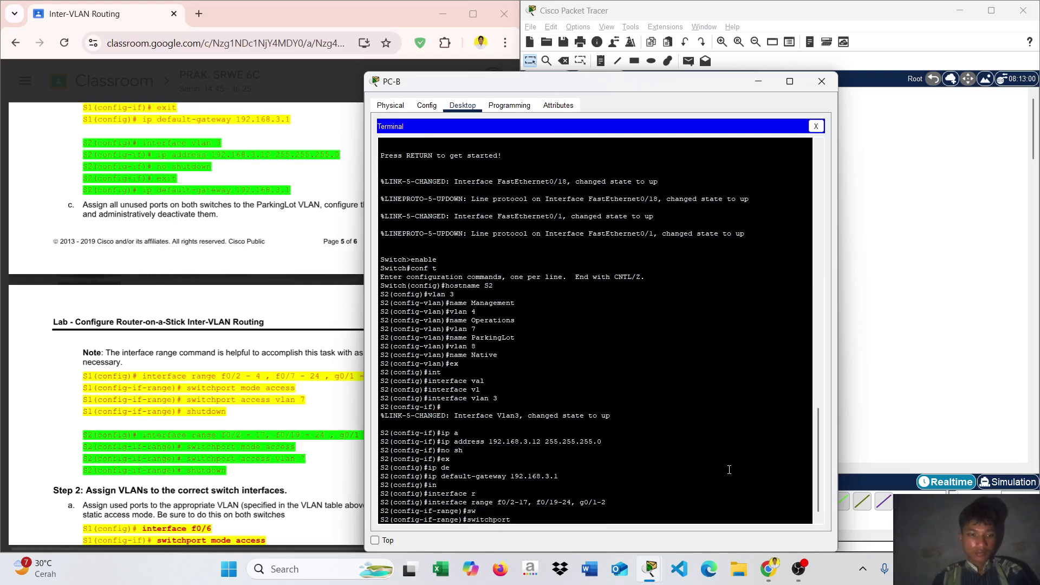
type("m")
key("Tab")
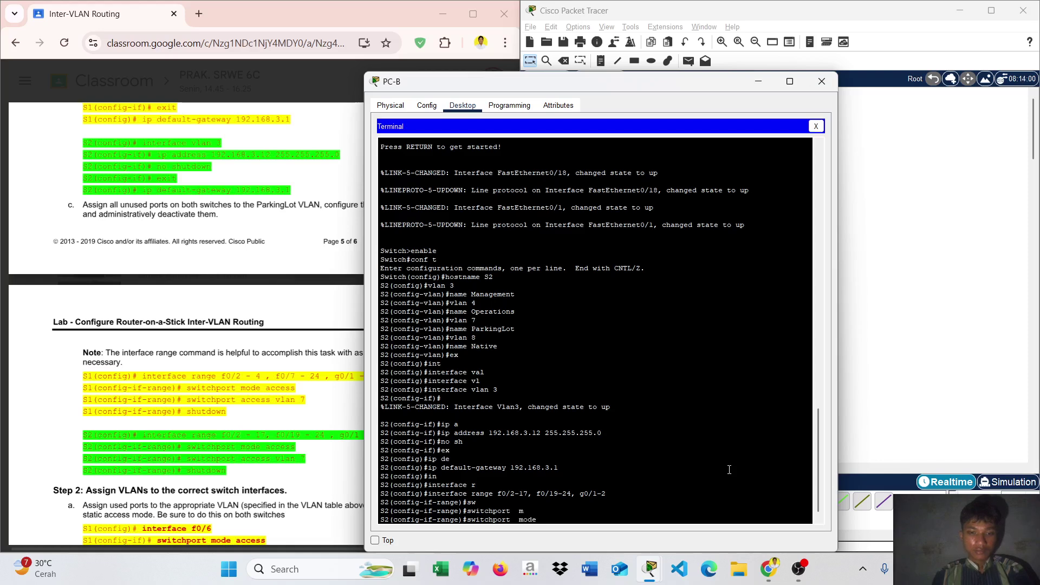
type("a")
key("Tab")
key("Return")
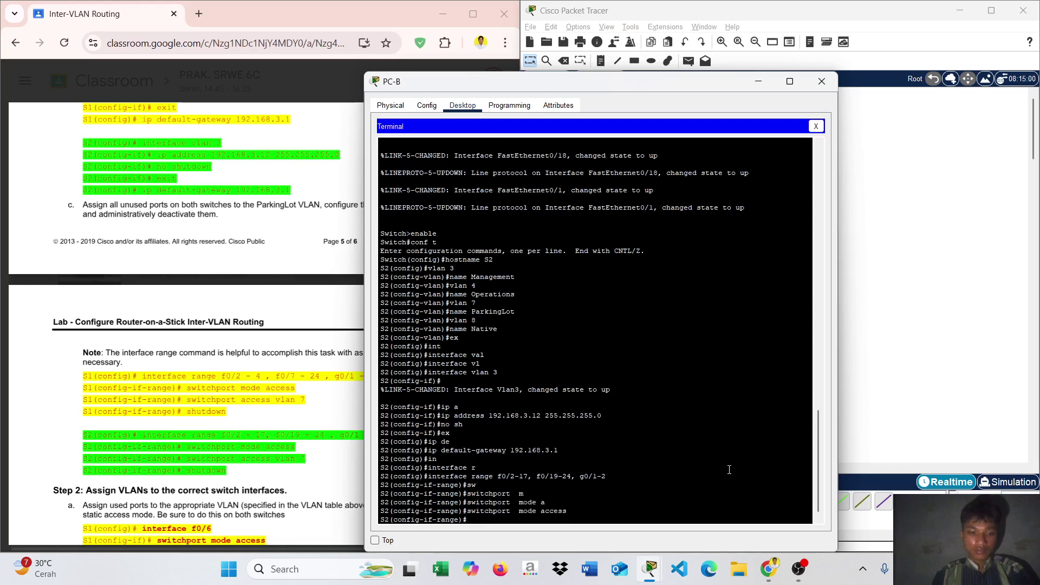
Step: Assign S2's selected interface range to VLAN 7 with switchport access vlan 7 and administratively shut down its ports
type("sw")
key("Tab")
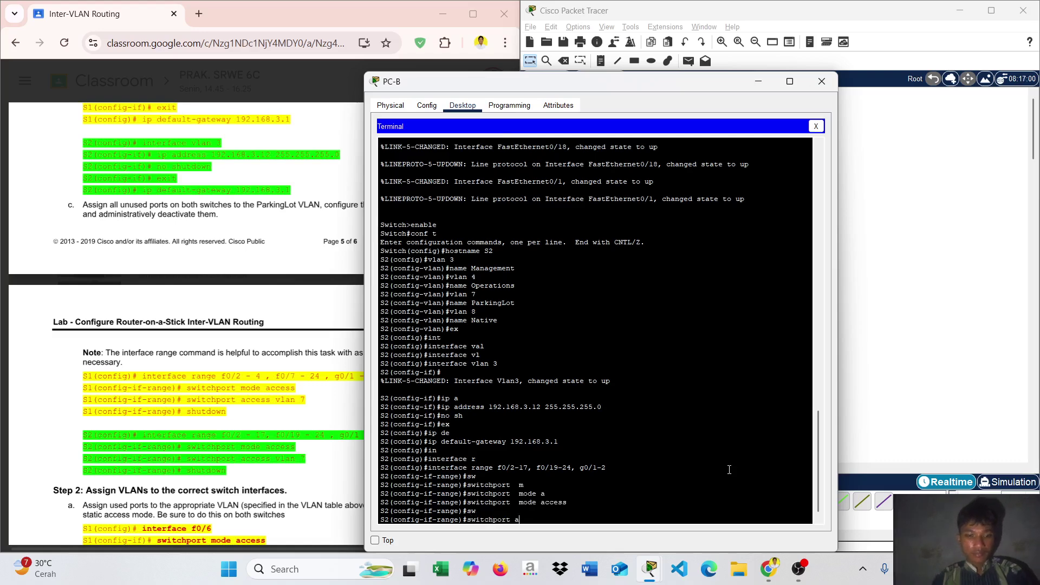
type("ac")
key("Tab")
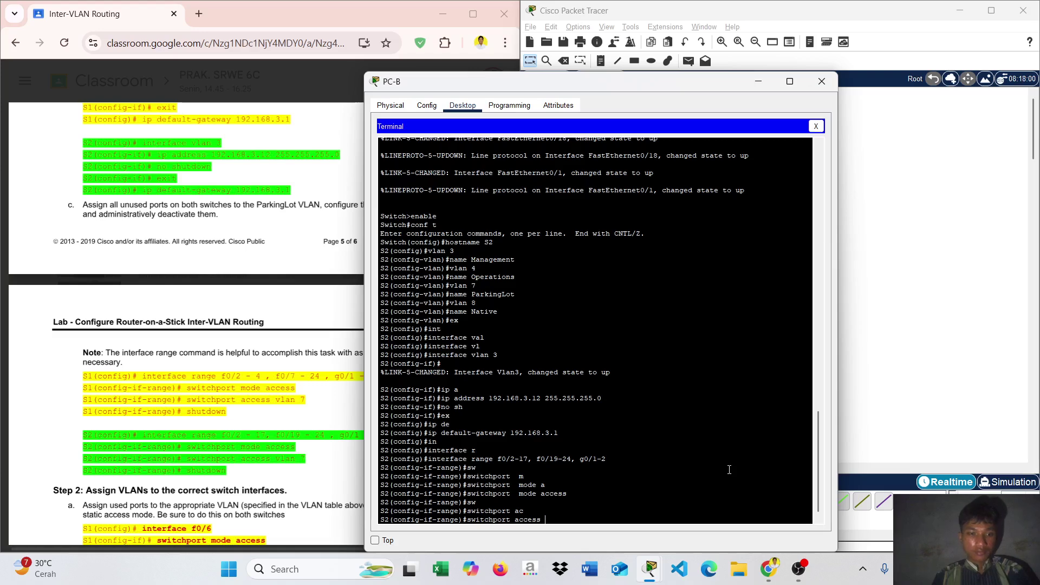
type("v")
key("Tab")
type("7")
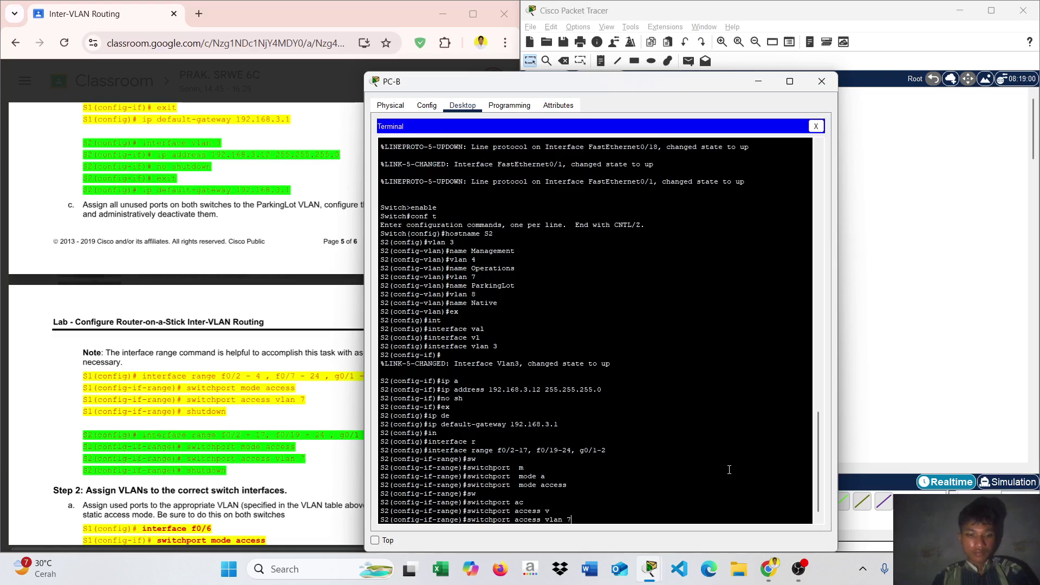
key("Return")
type("sh")
key("Return")
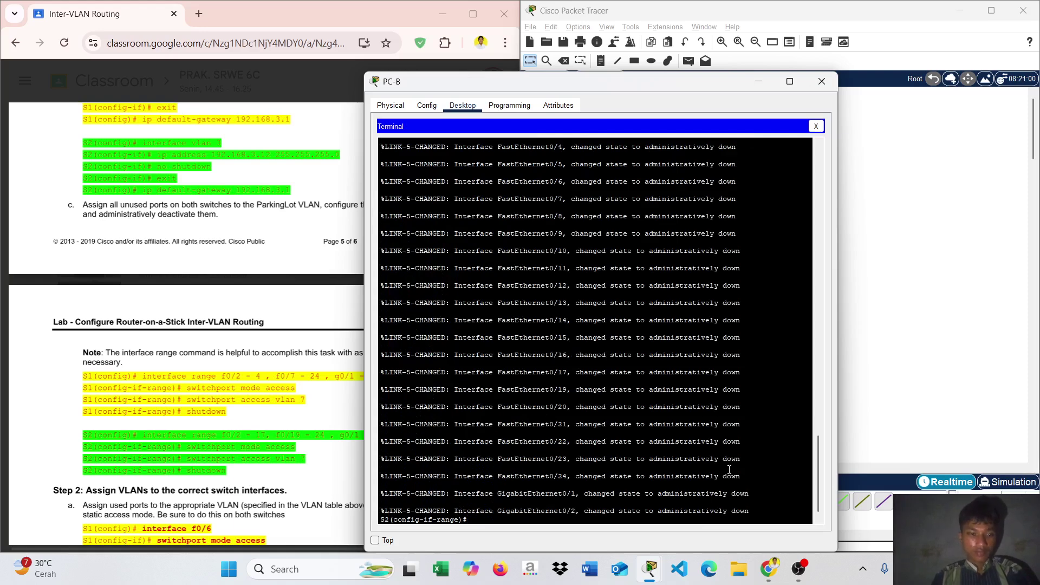
Step: In PC-A's terminal to S1, exit the interface range configuration and enter the configuration of interface f0/6
scroll(252, 486, "down", 2)
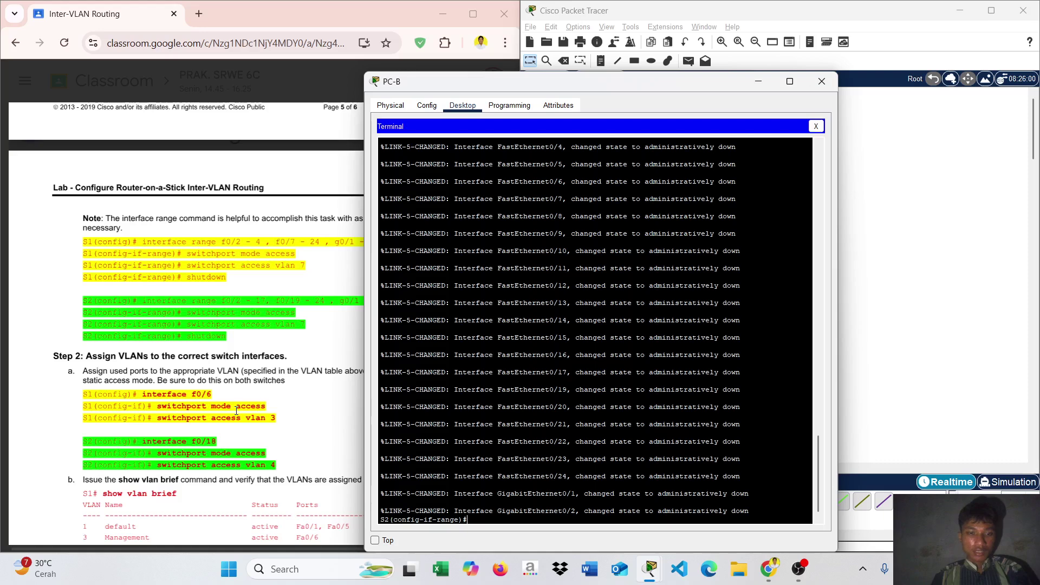
mouse_move(649, 569)
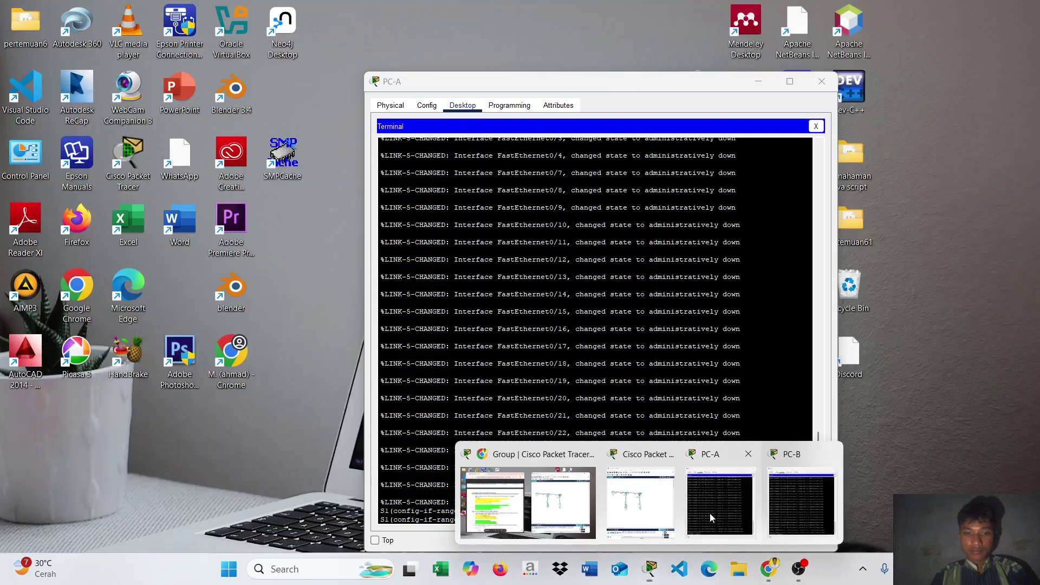
left_click(709, 514)
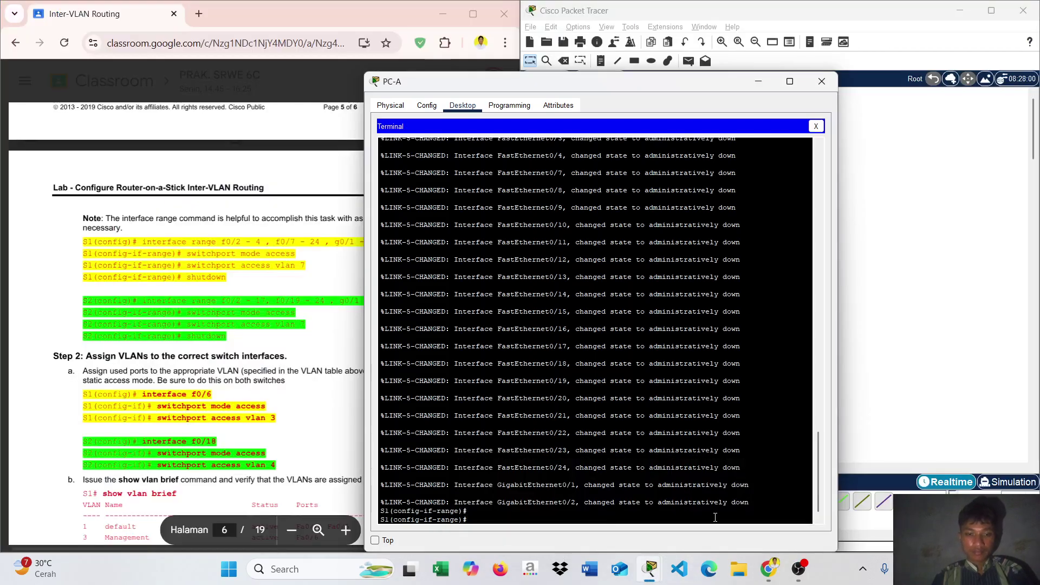
type("ex")
key("Return")
type("nfig)#n")
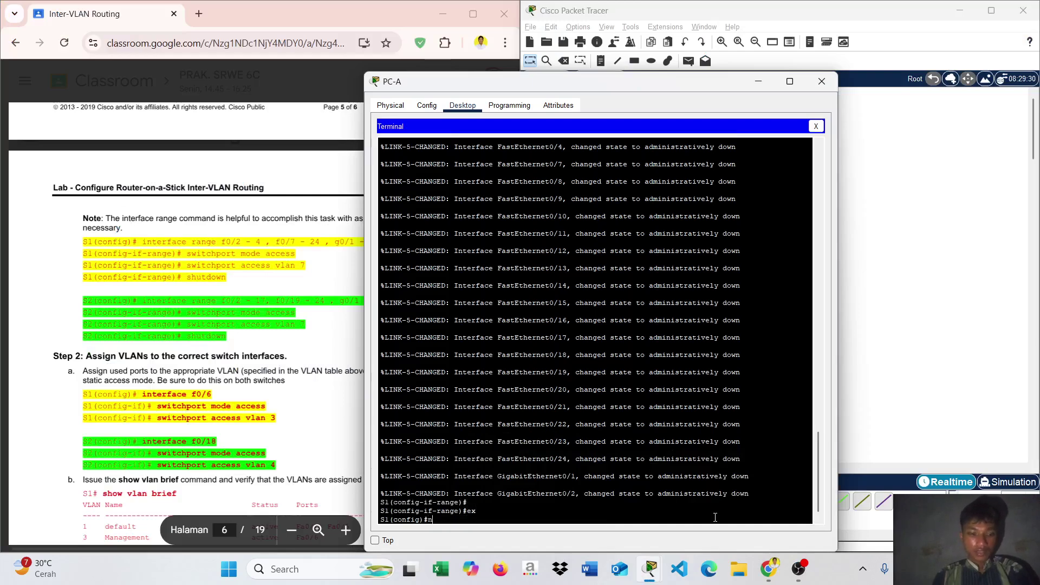
key("BackSpace")
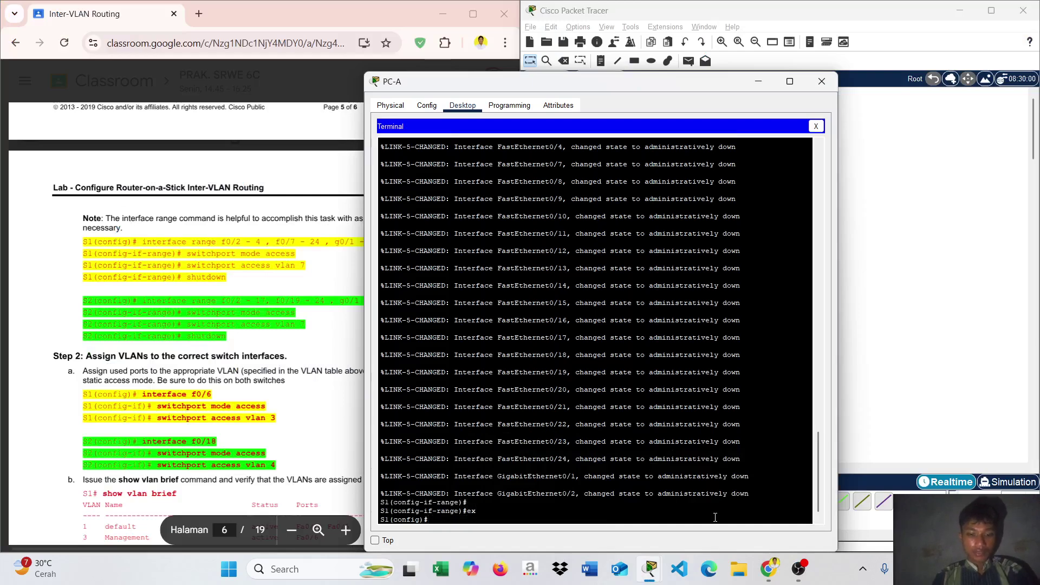
type("in")
key("Tab")
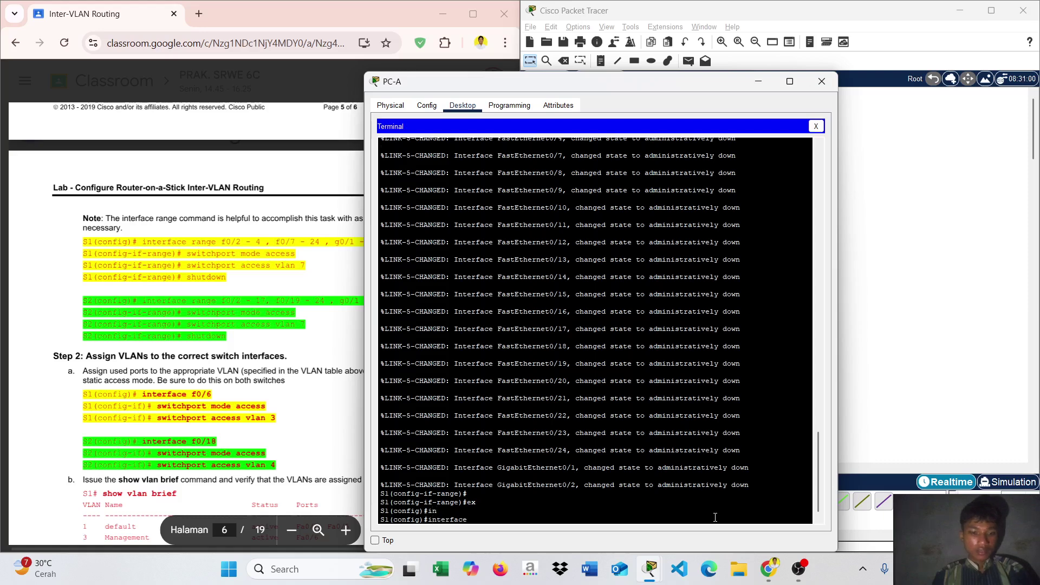
type("f0/")
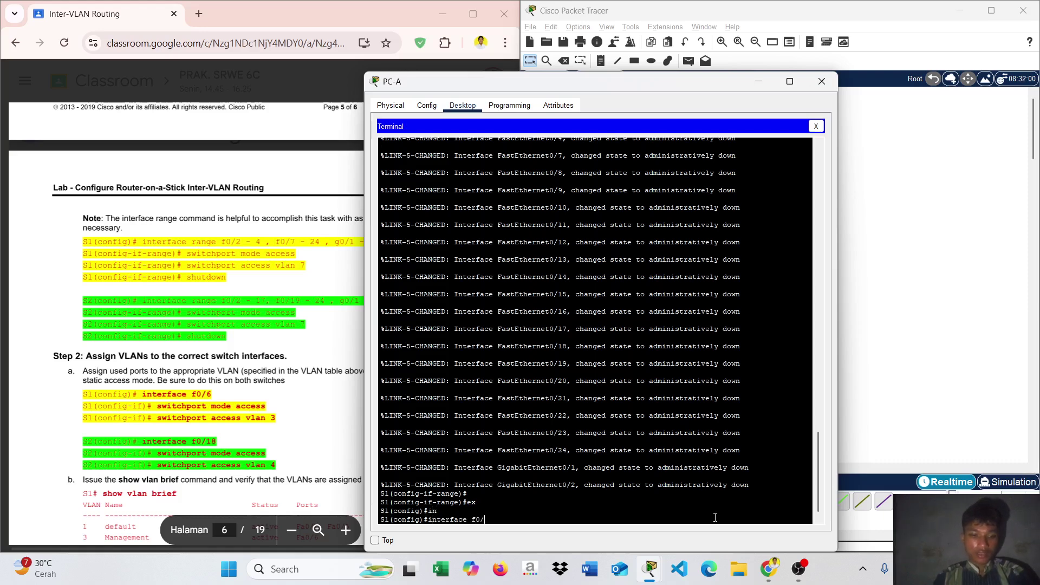
type("6")
key("Return")
Step: Set S1's interface f0/6 to static access mode with switchport mode access
type("s")
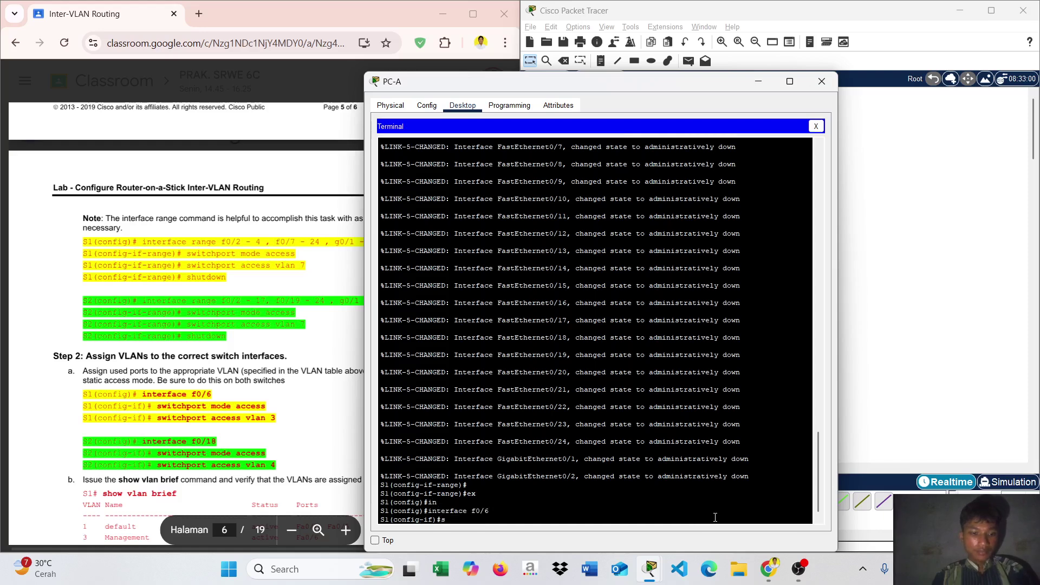
type("w")
key("Tab")
type("m")
key("Tab")
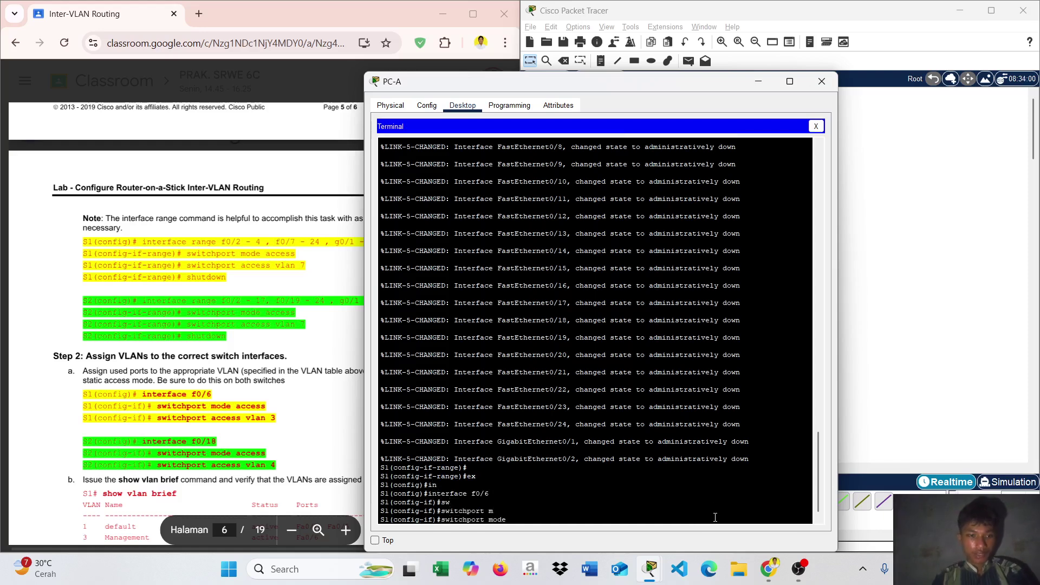
type("a")
key("Tab")
key("Return")
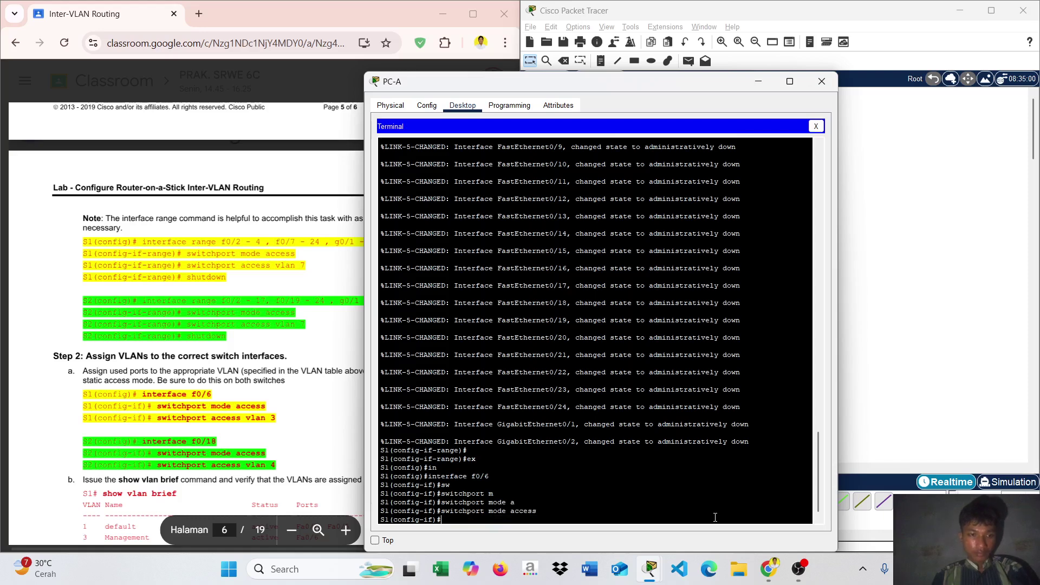
Step: Assign S1's interface f0/6 to VLAN 3 with switchport access vlan 3
type("sw")
key("Tab")
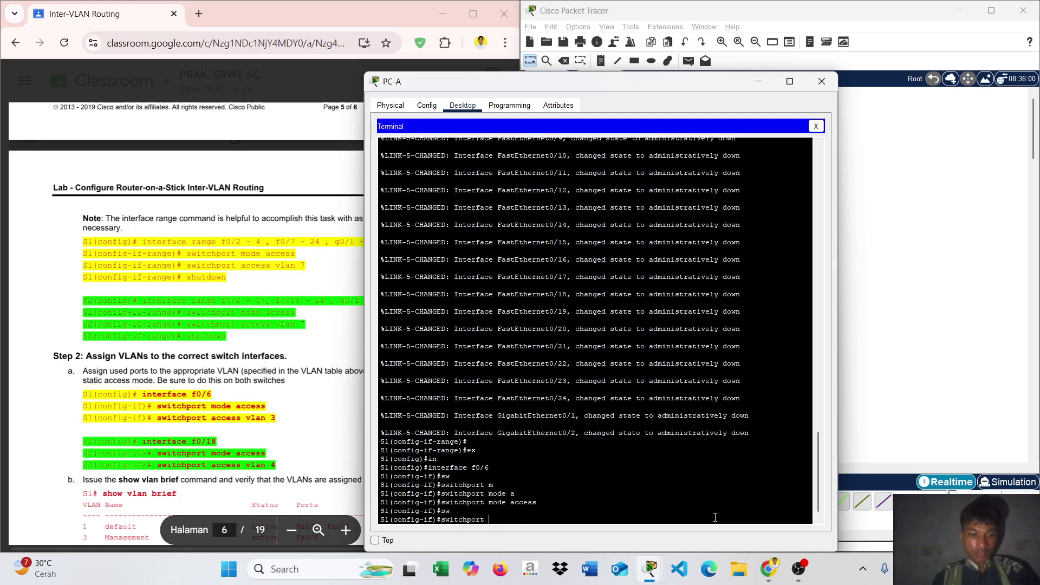
type("ac")
key("Tab")
type("v")
key("Tab")
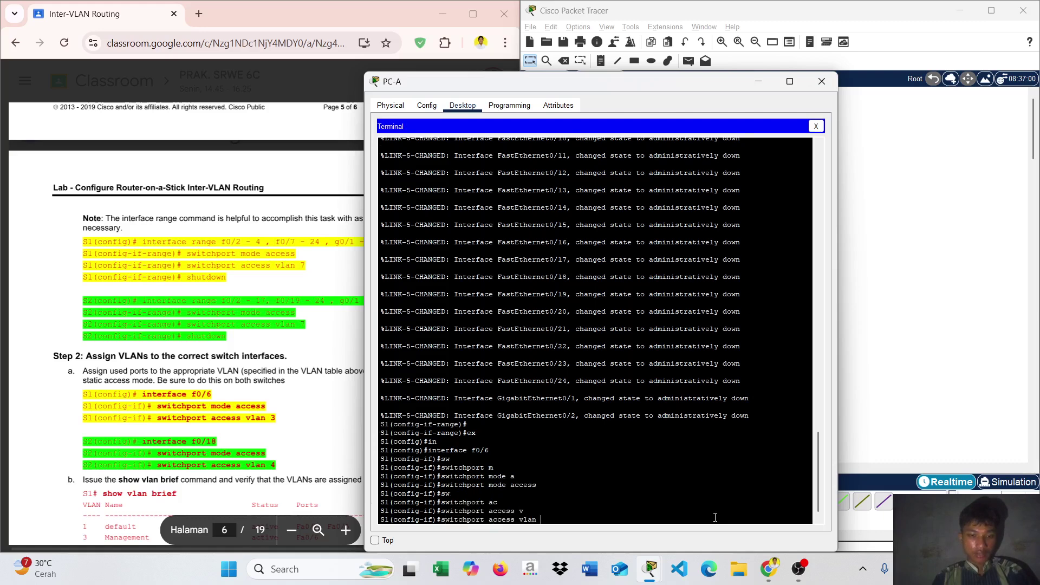
type("3")
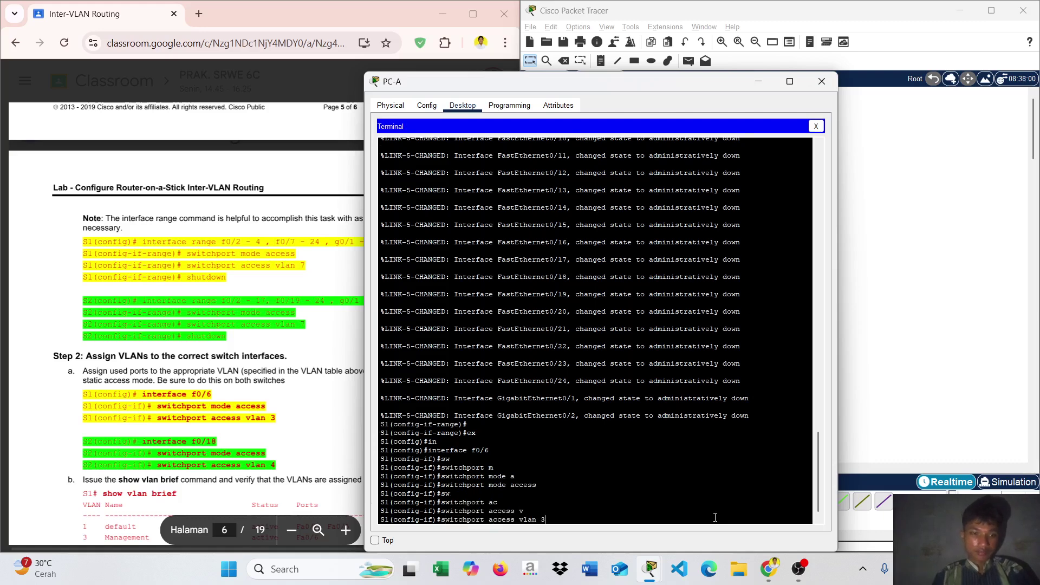
key("Return")
key("Return")
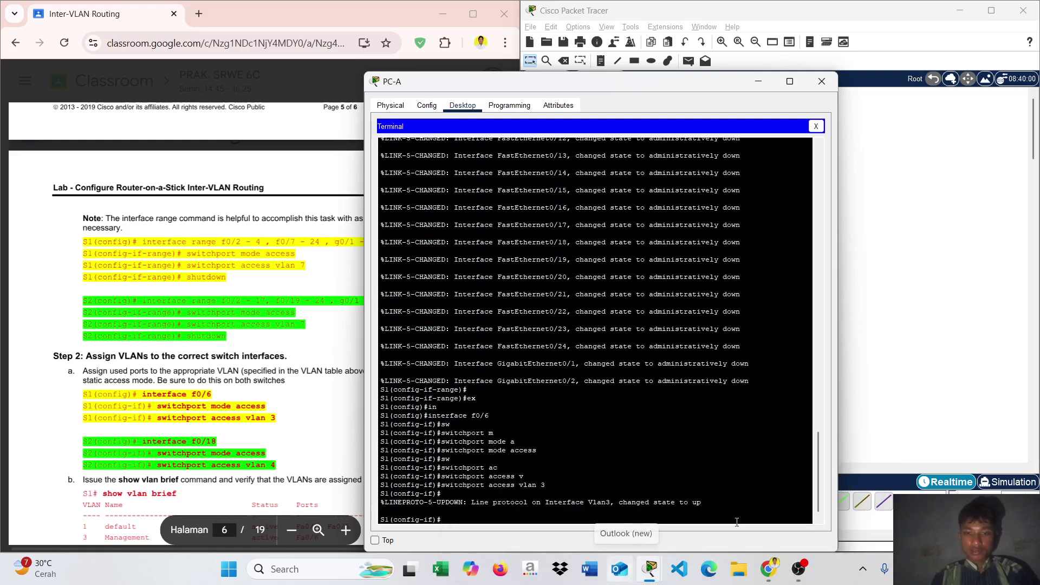
Step: In PC-B's terminal to S2, exit the interface range configuration and enter the configuration of interface f0/18
mouse_move(650, 569)
left_click(777, 533)
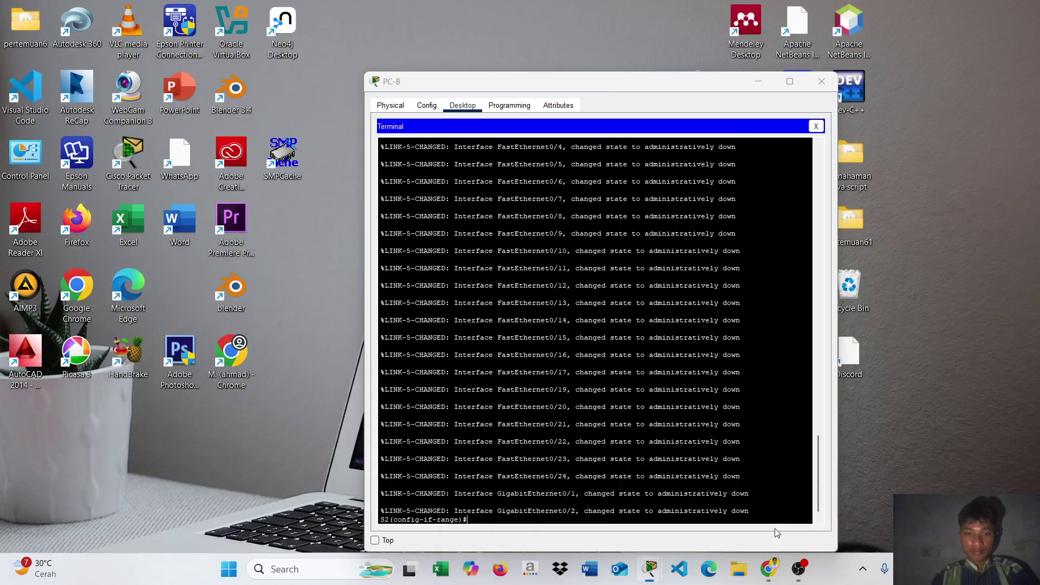
type("ex")
key("Return")
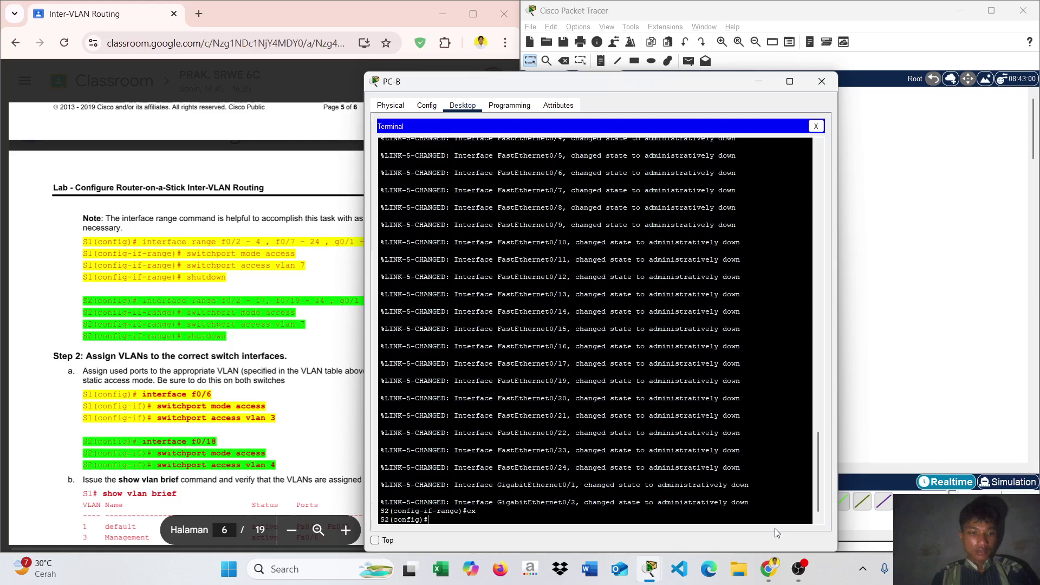
type("in")
key("Tab")
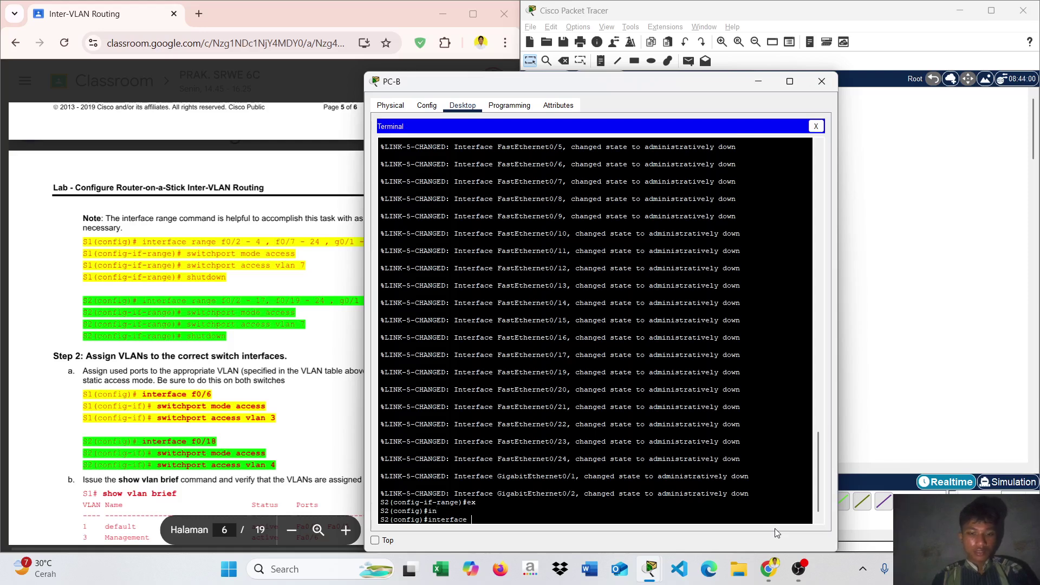
type("f0/18")
key("Return")
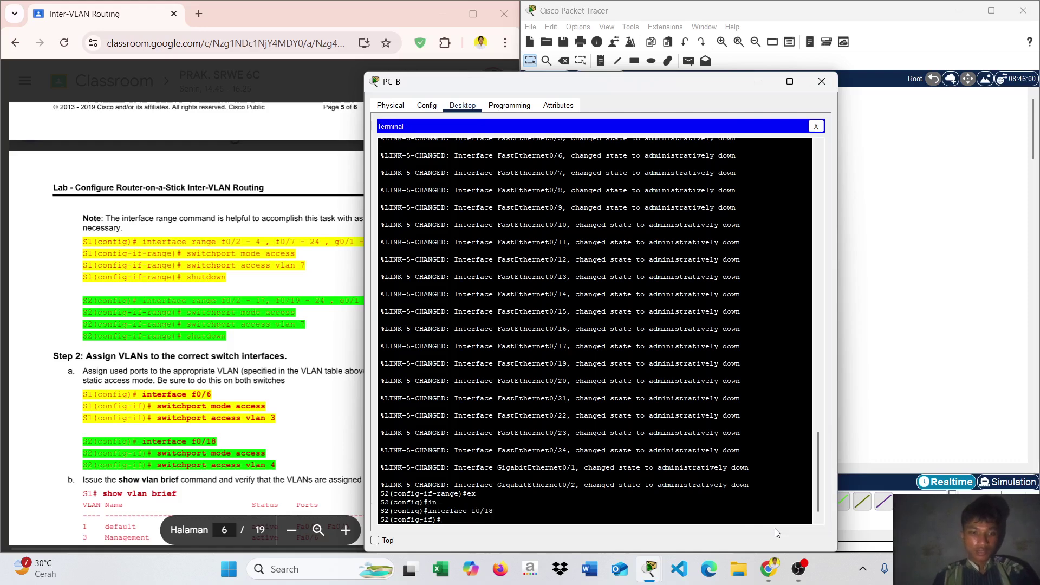
Step: Set S2's interface f0/18 to static access mode with switchport mode access
type("sw")
key("Tab")
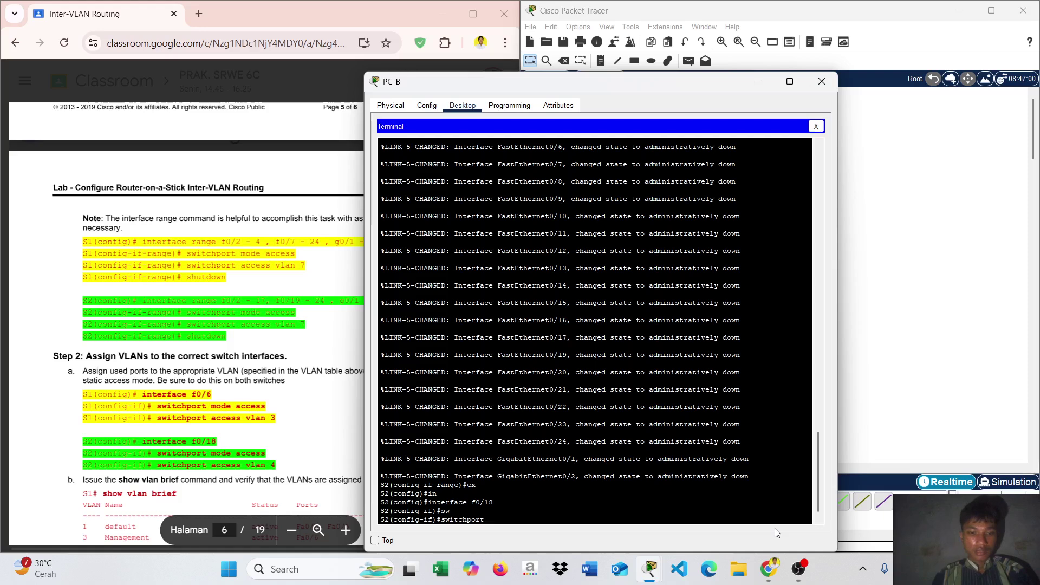
type("m")
key("Tab")
type("a")
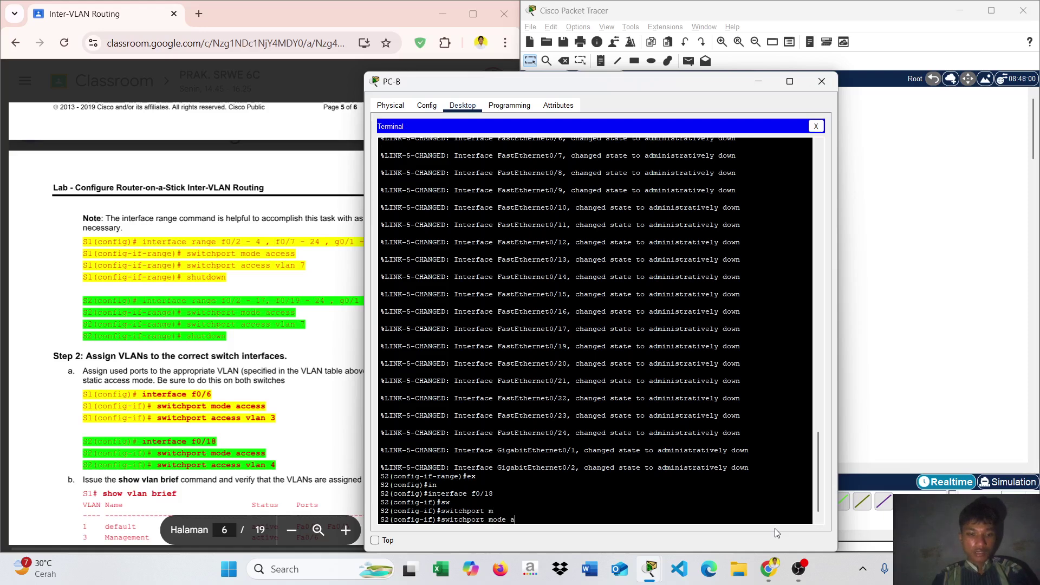
key("Tab")
key("Return")
Step: Assign S2's interface f0/18 to VLAN 4 with switchport access vlan 4
type("sw")
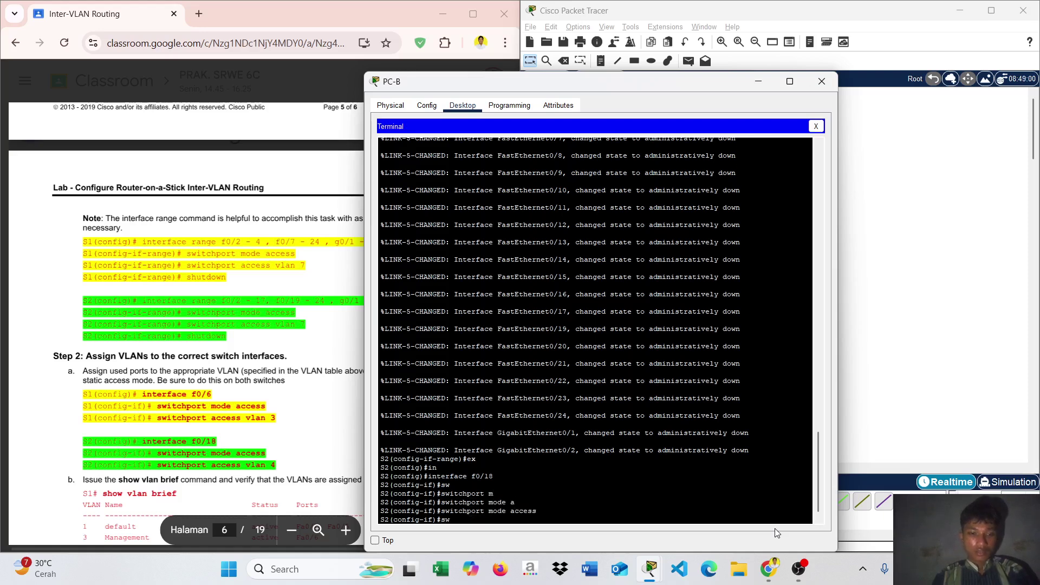
key("Tab")
type("a")
key("Tab")
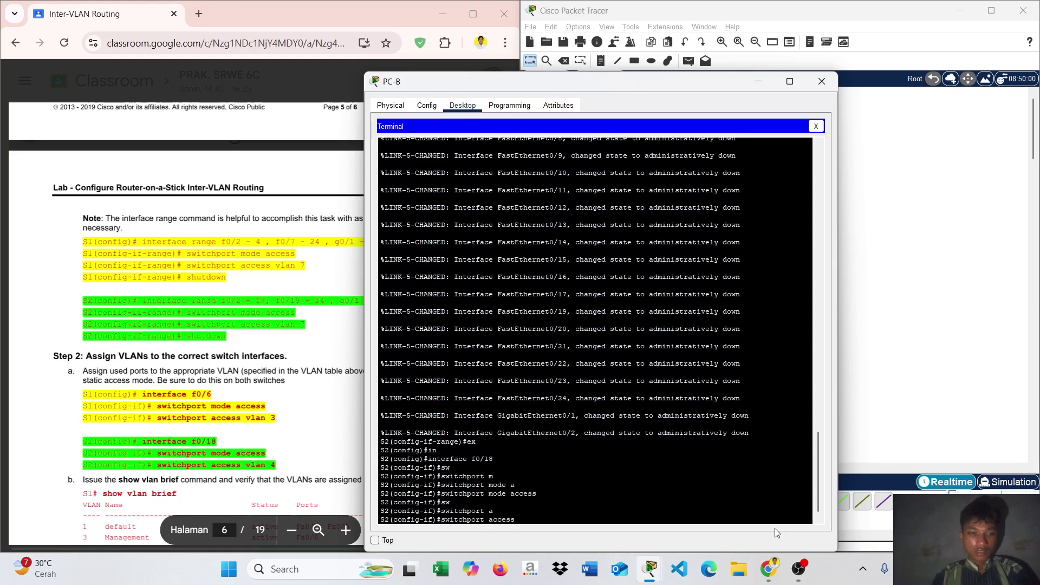
type("v")
key("Tab")
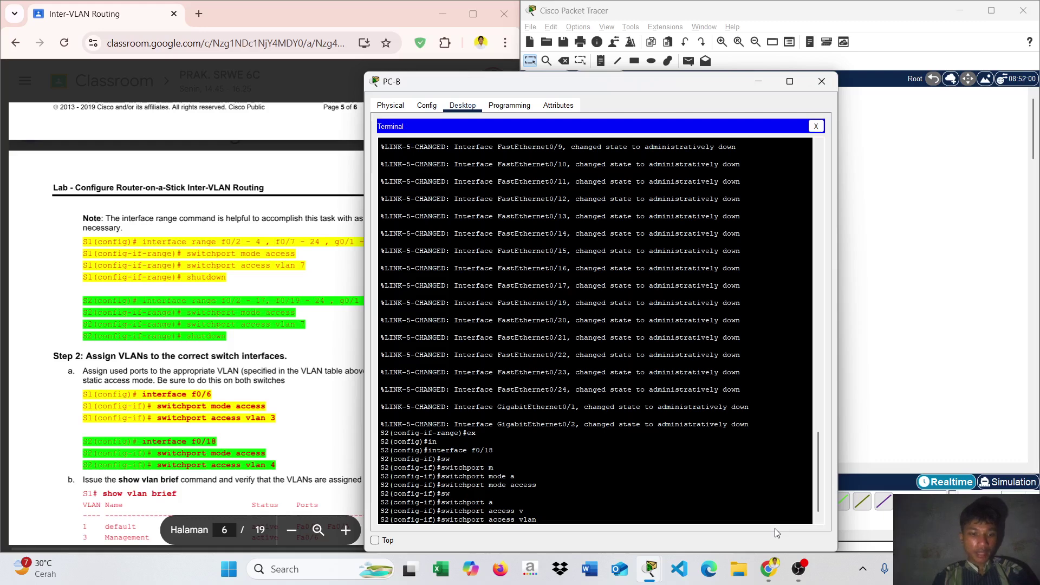
type("4")
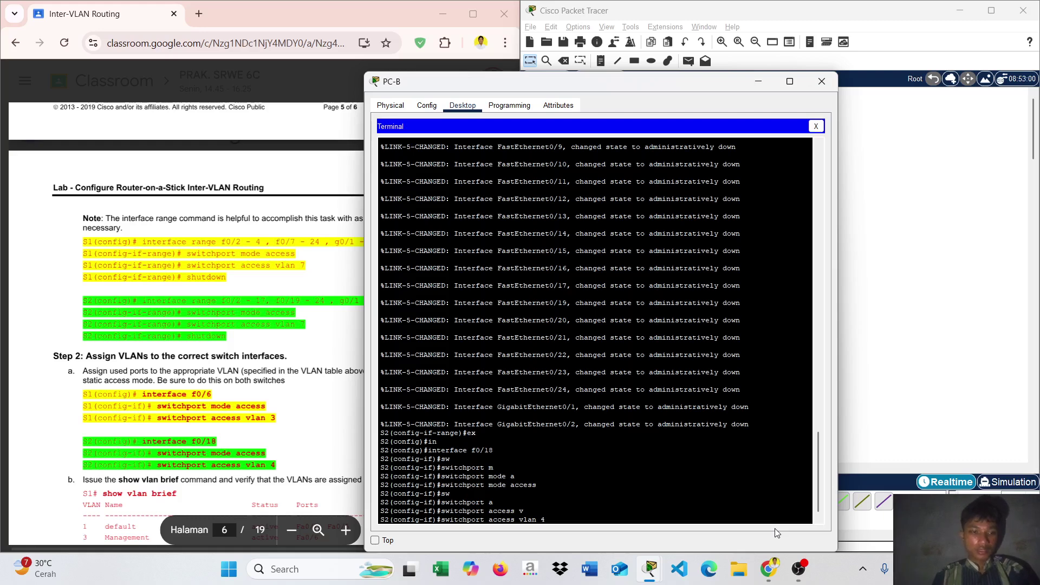
key("Return")
Step: Leave configuration mode on S2 with the end command, returning to the privileged EXEC prompt
type("e")
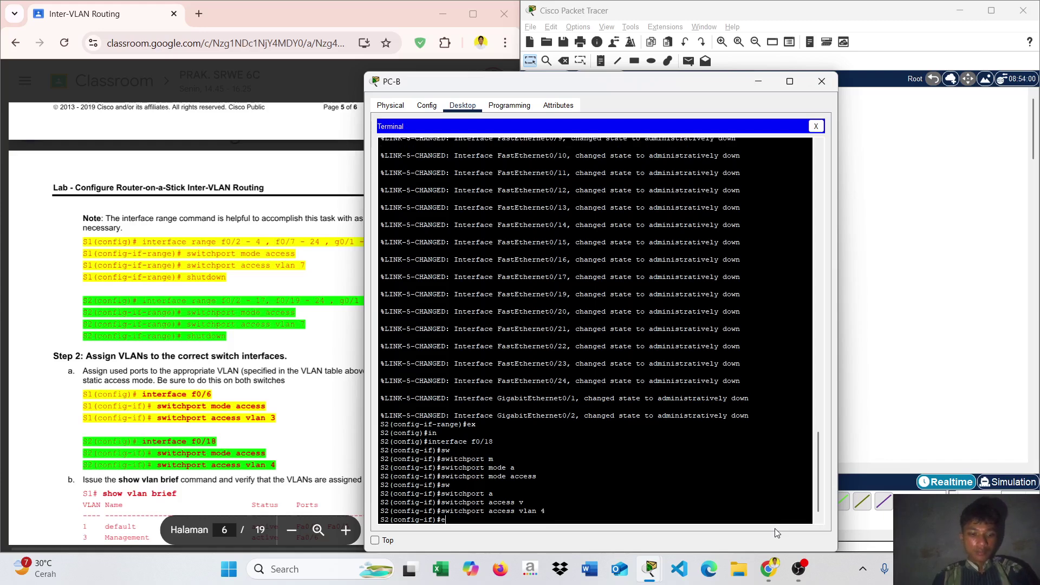
type("x")
key("BackSpace")
type("nd")
key("Return")
key("Return")
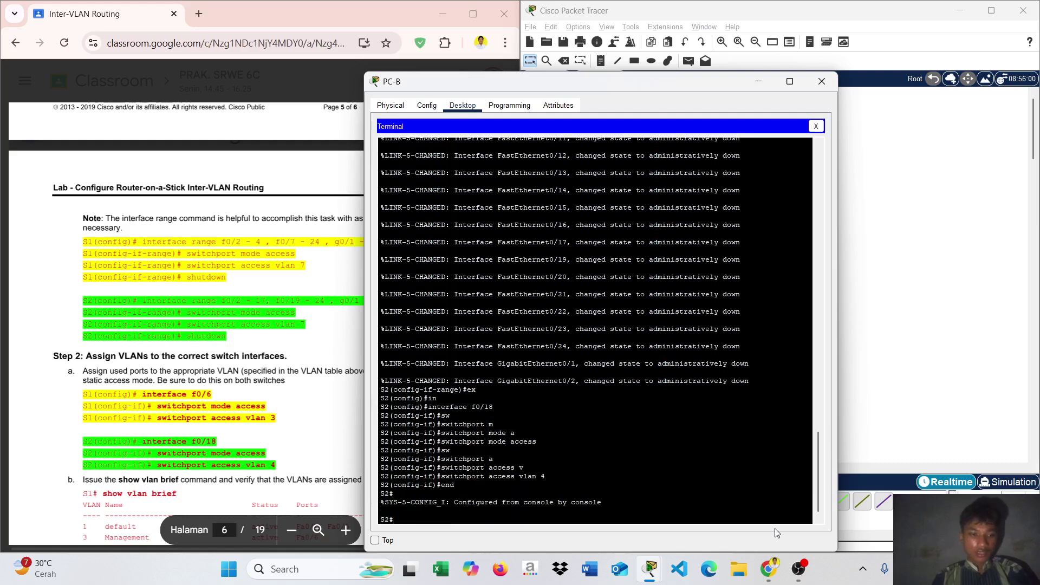
Step: Run show vlan brief on S2 to check which ports are assigned to each VLAN
type("show c")
key("BackSpace")
type("vlan")
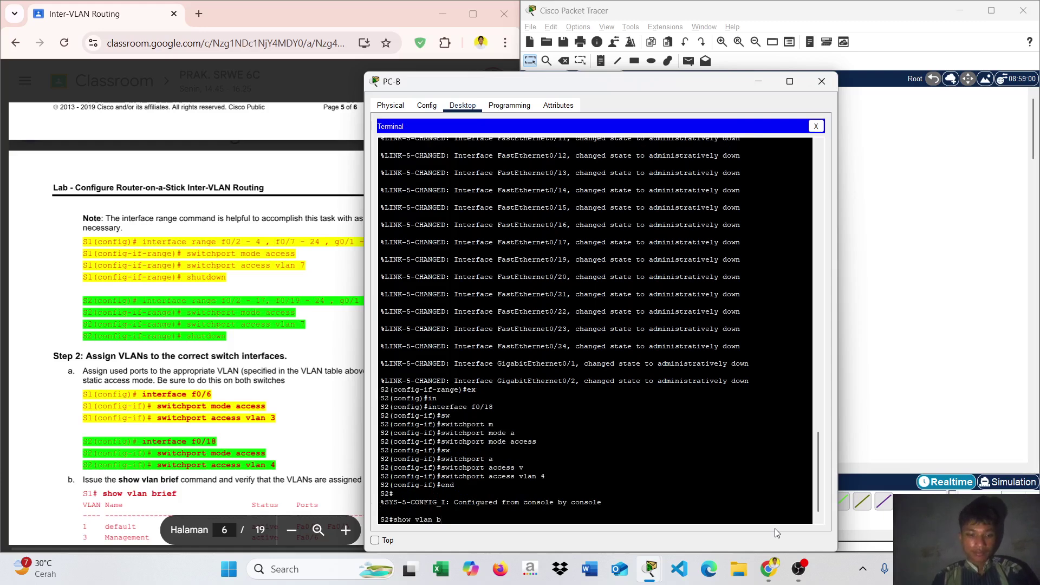
type(" b")
key("Tab")
key("Return")
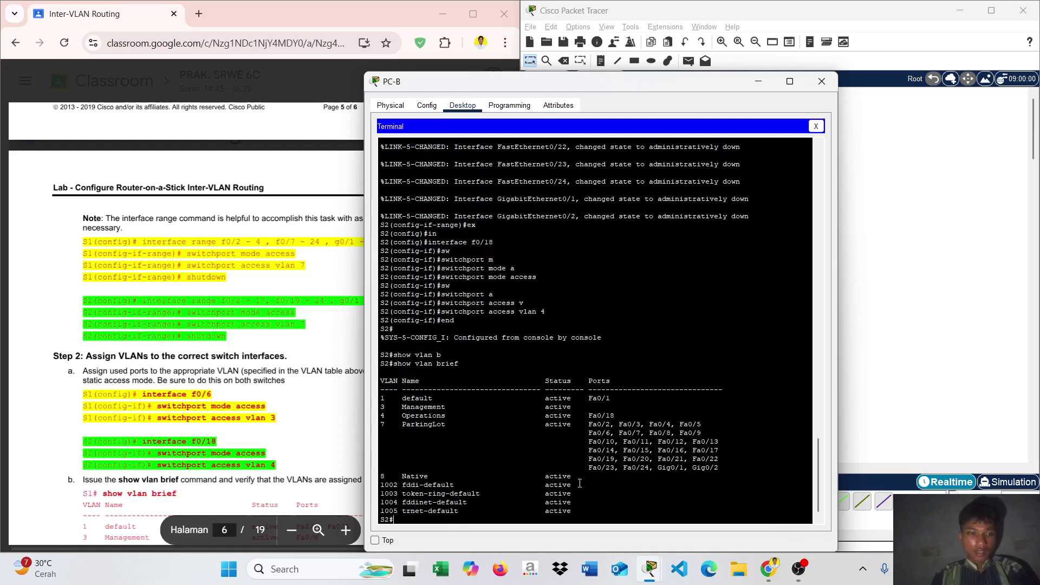
Step: In PC-A's terminal to S1, leave interface configuration with the end command to return to privileged EXEC mode
mouse_move(650, 568)
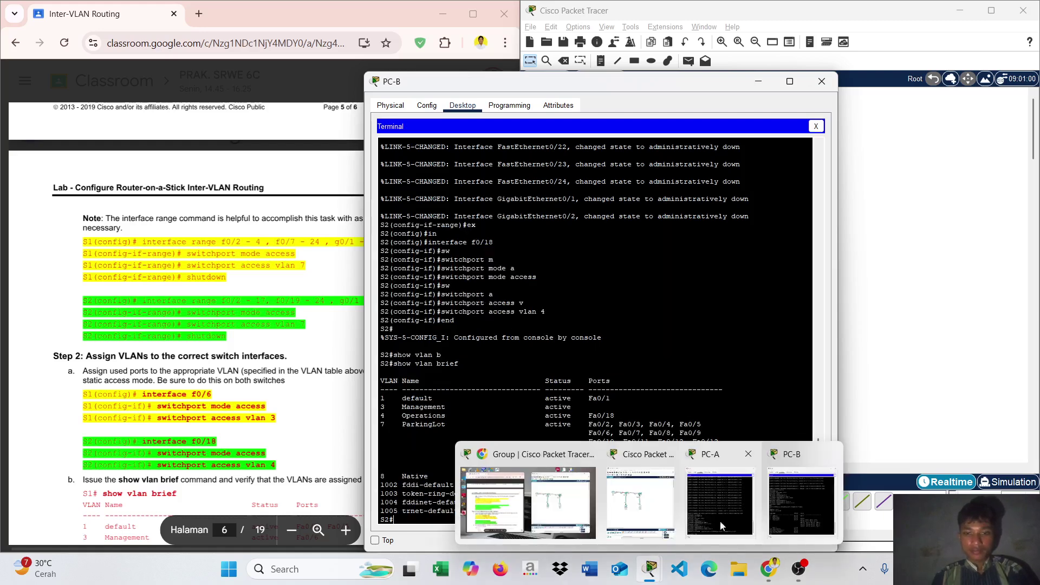
left_click(718, 506)
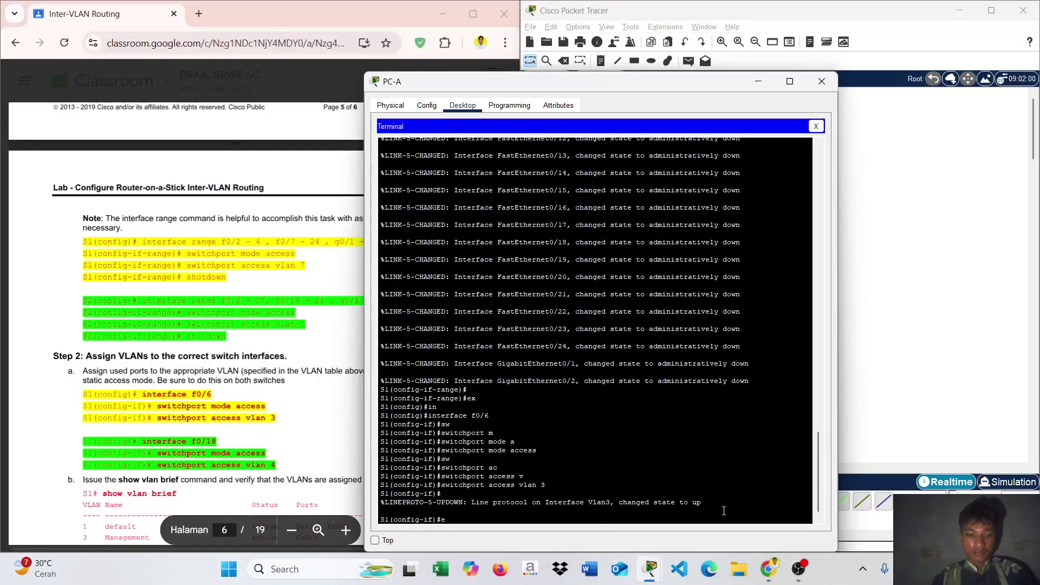
type("end")
key("Return")
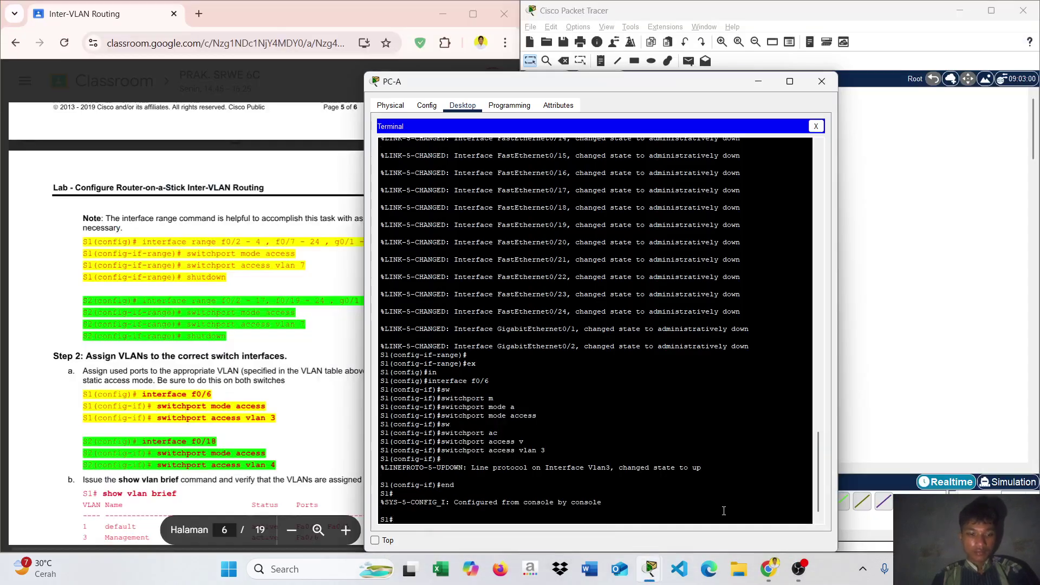
Step: Run show vlan brief on S1 to check which ports are assigned to each VLAN
type("show vlan br")
key("Tab")
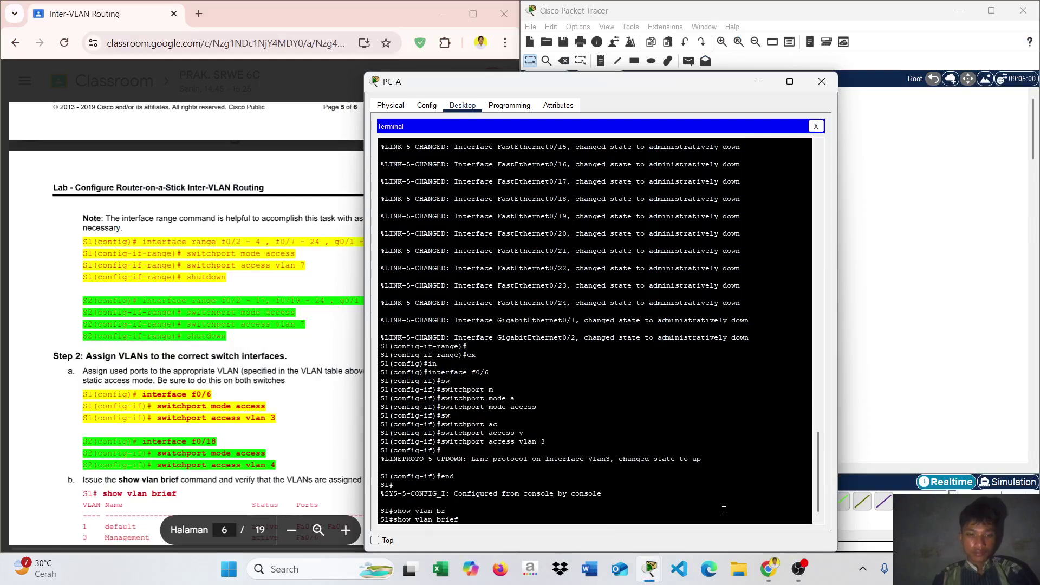
key("Return")
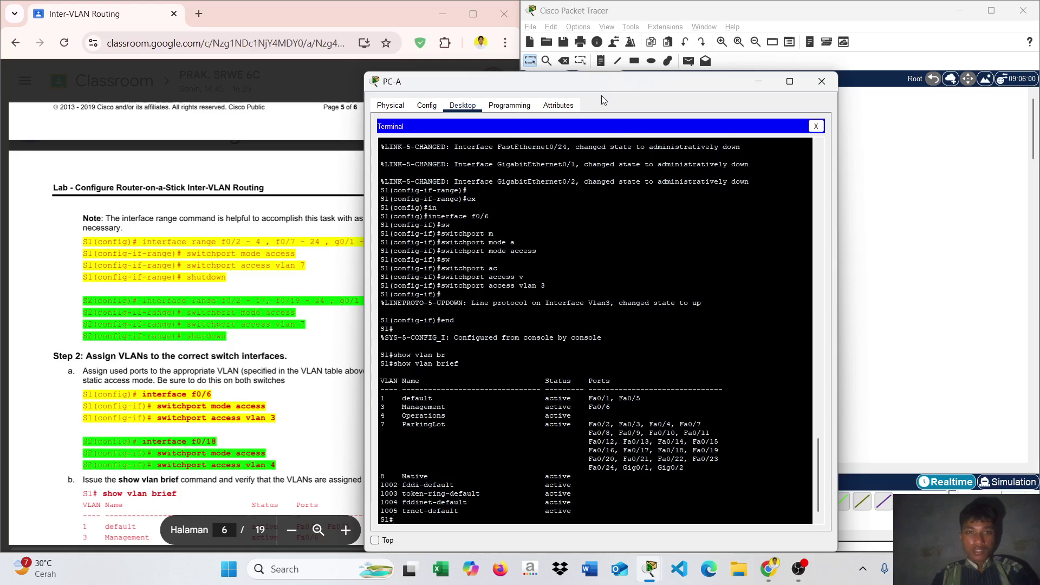
Step: Arrange the PC-A and PC-B terminals side by side and compare both VLAN tables with the lab guide's expected output
left_click_drag(603, 85, 391, 75)
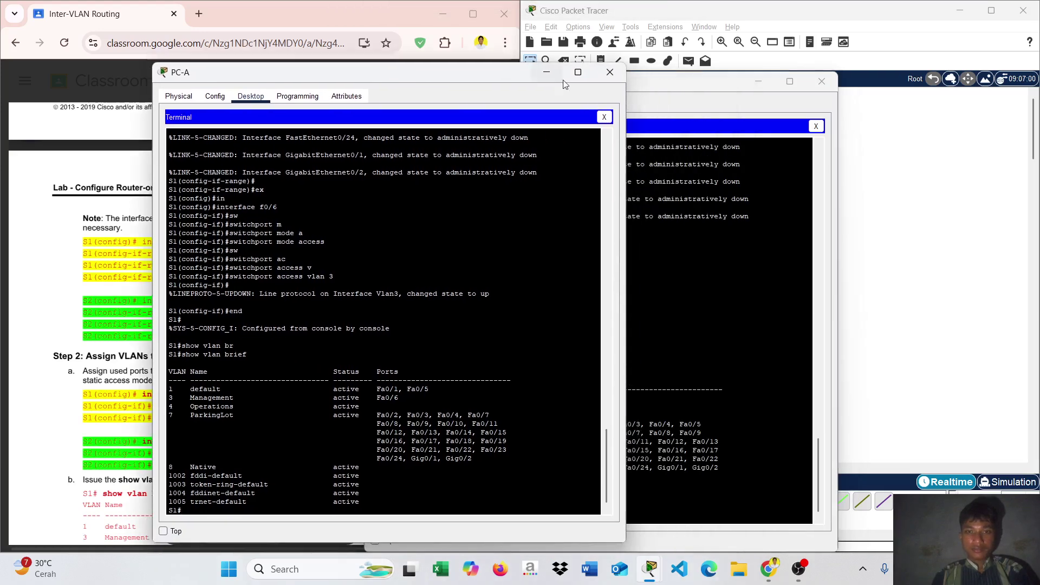
left_click_drag(661, 84, 859, 81)
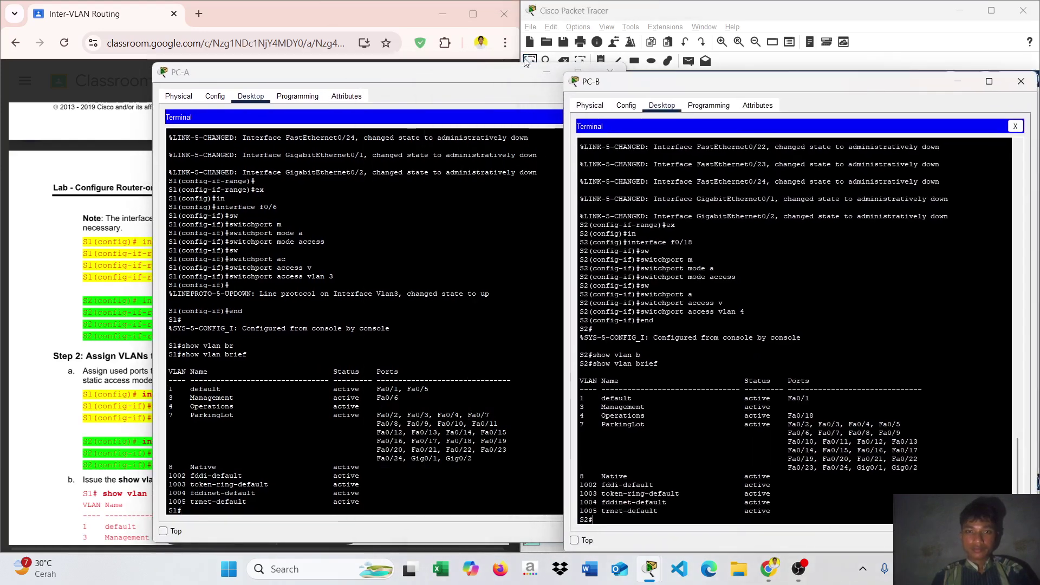
left_click_drag(454, 78, 513, 79)
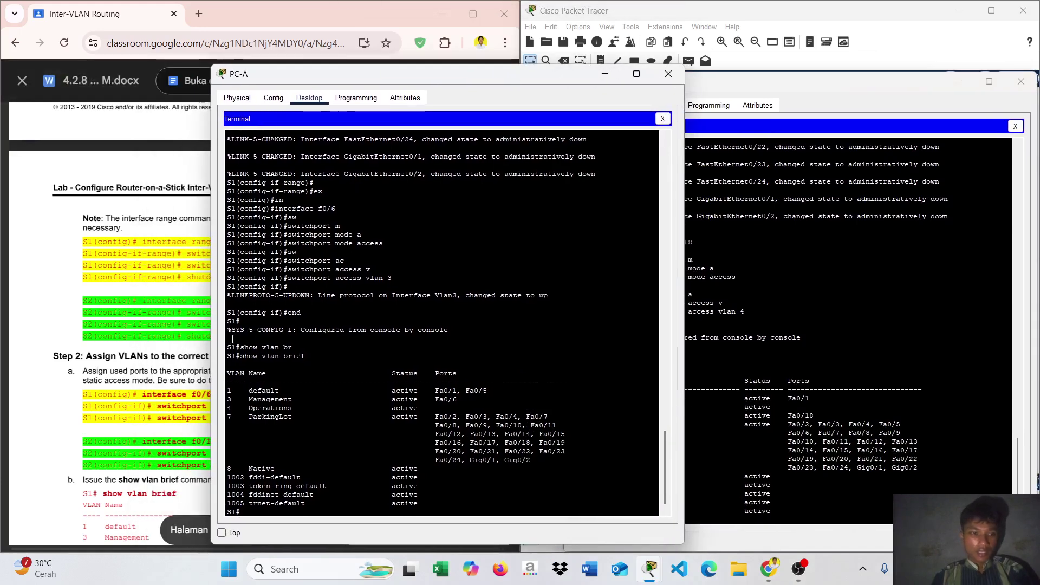
scroll(131, 442, "down", 5)
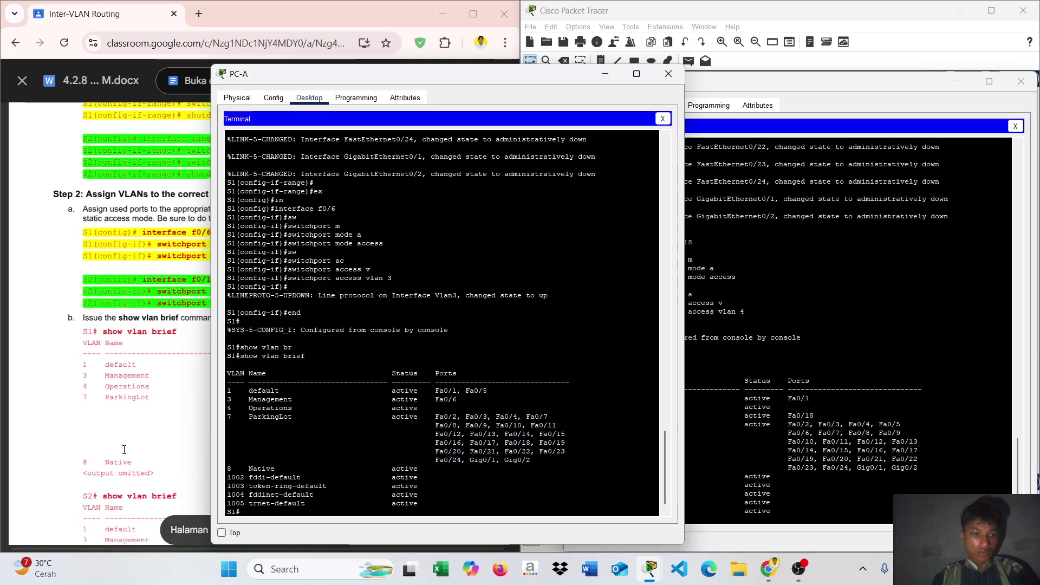
left_click_drag(405, 74, 586, 66)
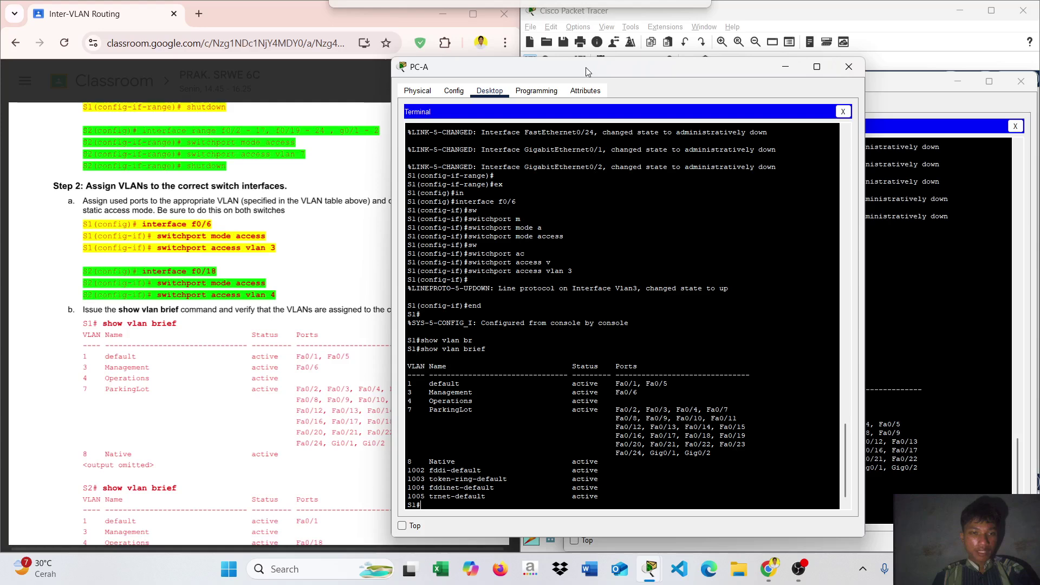
left_click_drag(586, 67, 436, 55)
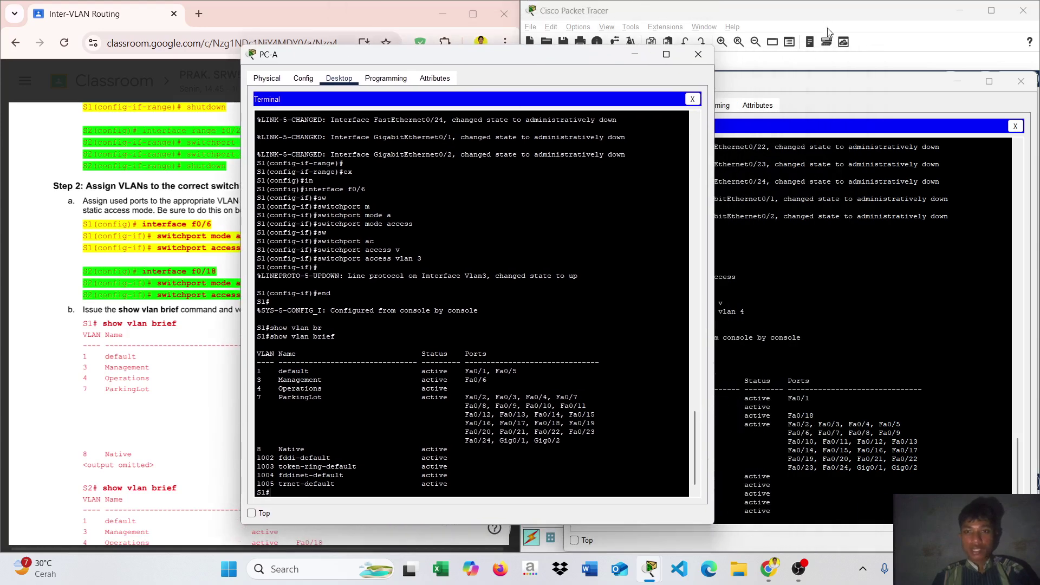
left_click(819, 84)
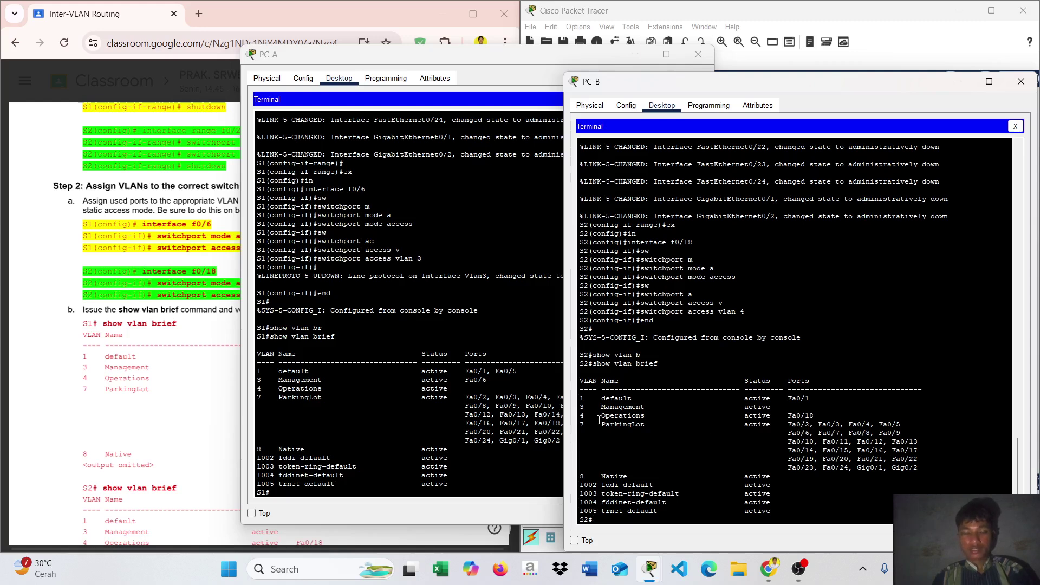
Step: Go to Part 3, Step 1 on the F0/1 trunk in the lab guide and place PC-A's terminal beside the instructions
left_click(204, 223)
scroll(205, 224, "down", 6)
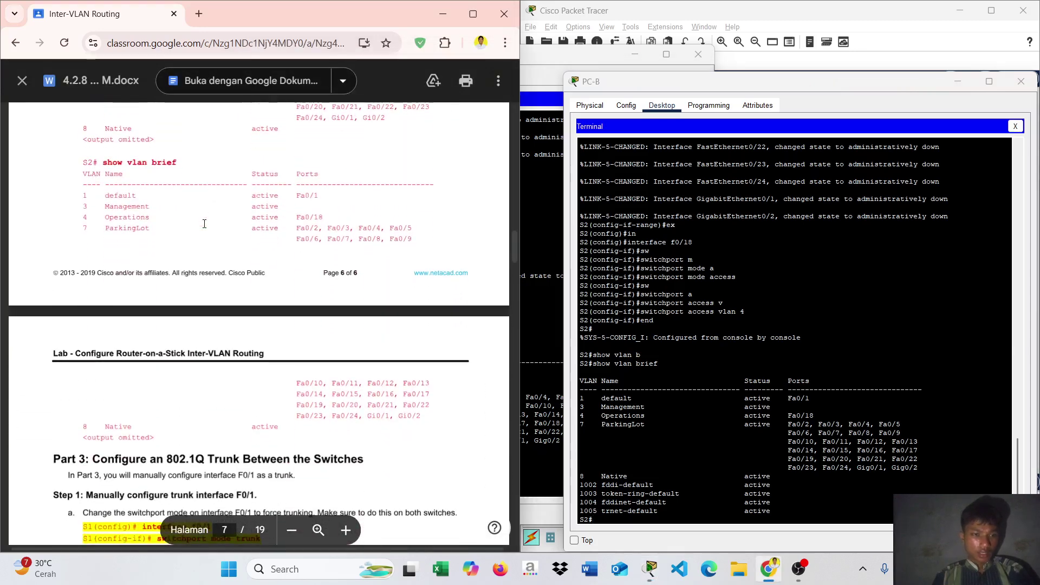
scroll(204, 224, "down", 3)
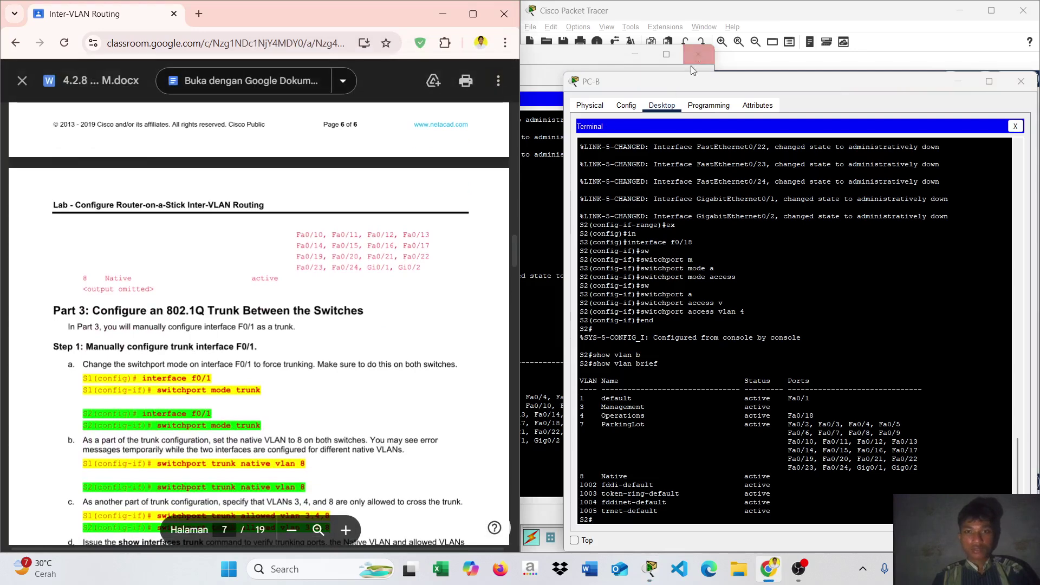
left_click(591, 55)
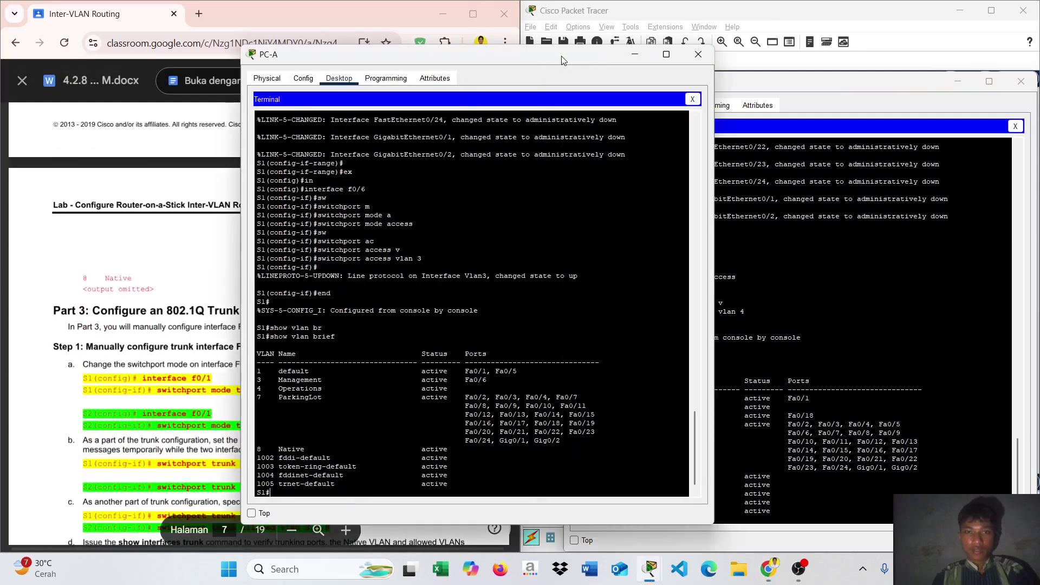
left_click_drag(561, 60, 873, 84)
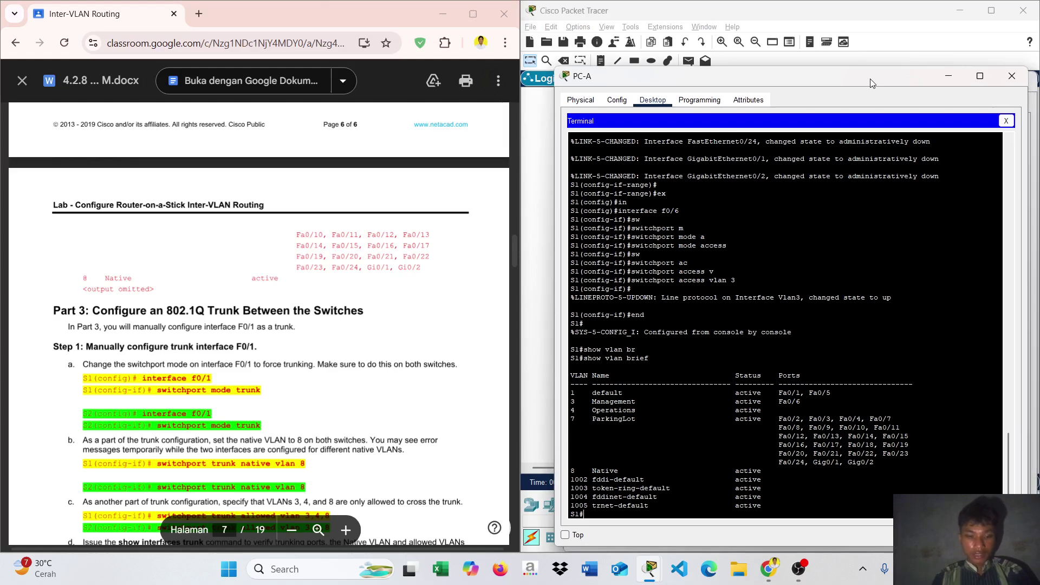
Step: Enter global configuration mode on S1 with conf t and open interface f0/1 for configuration
type("con f")
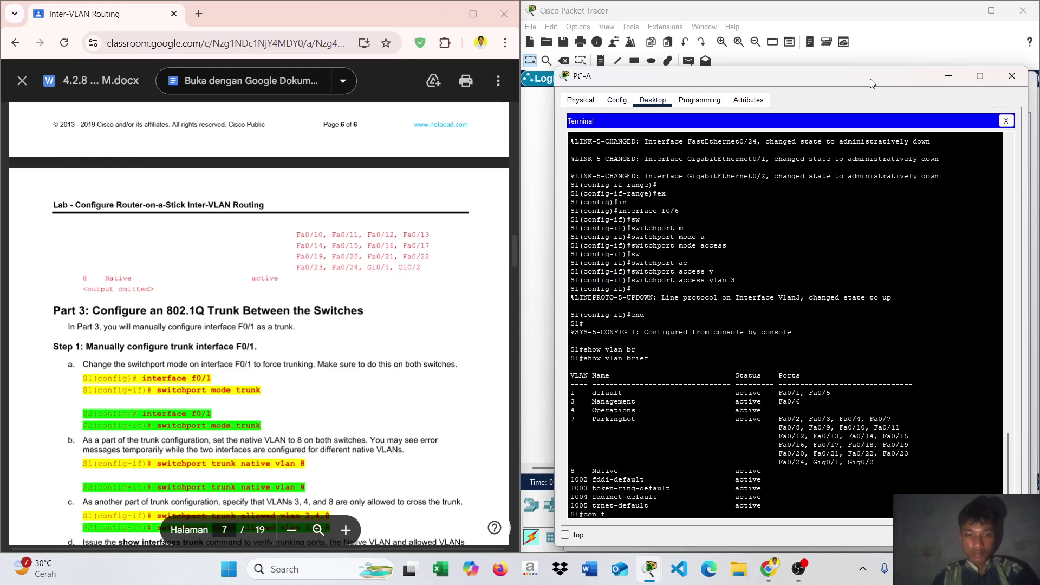
key("BackSpace")
key("BackSpace")
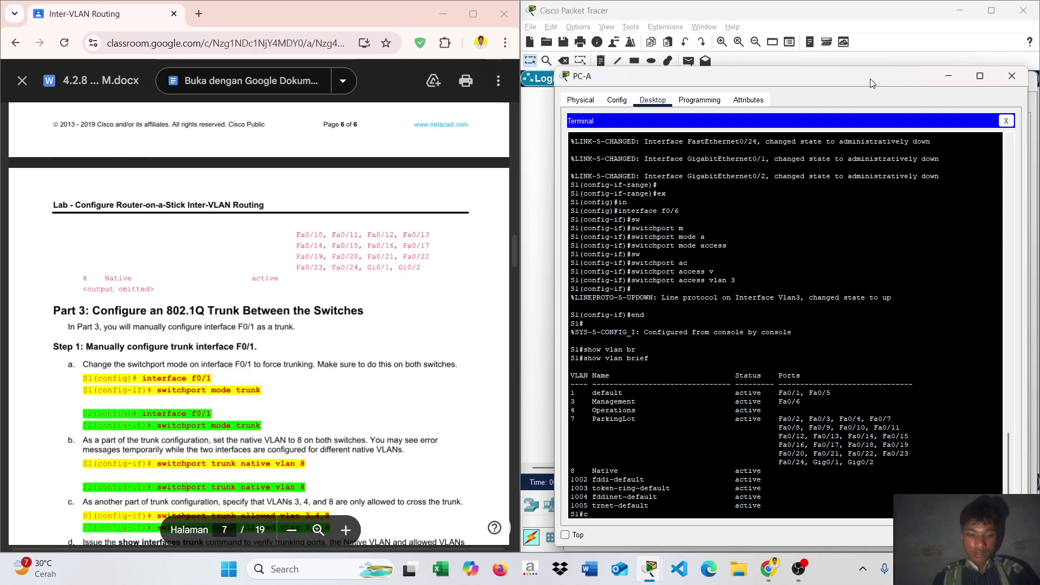
type("onf t")
key("Return")
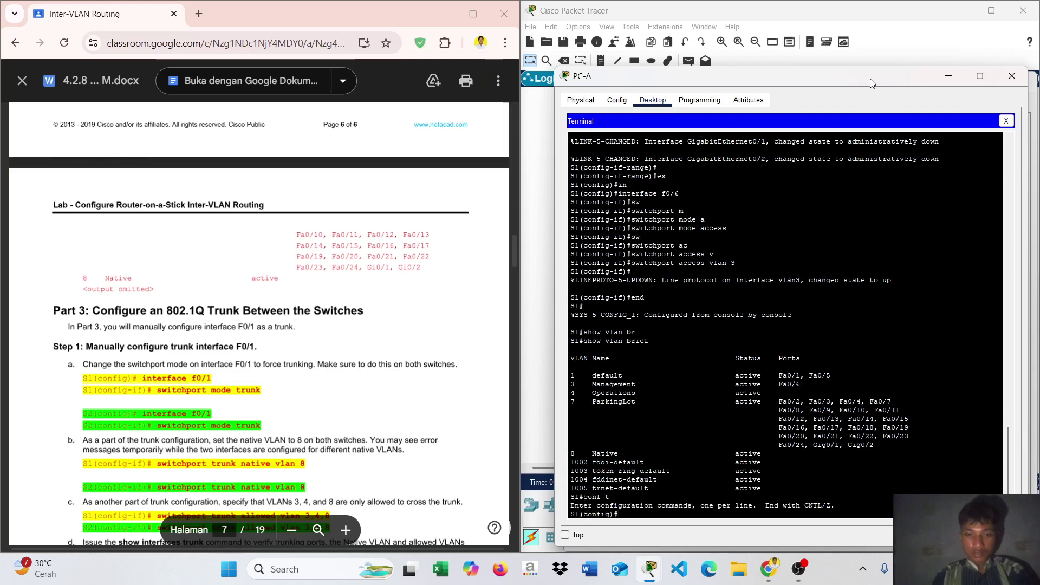
type("in")
key("Tab")
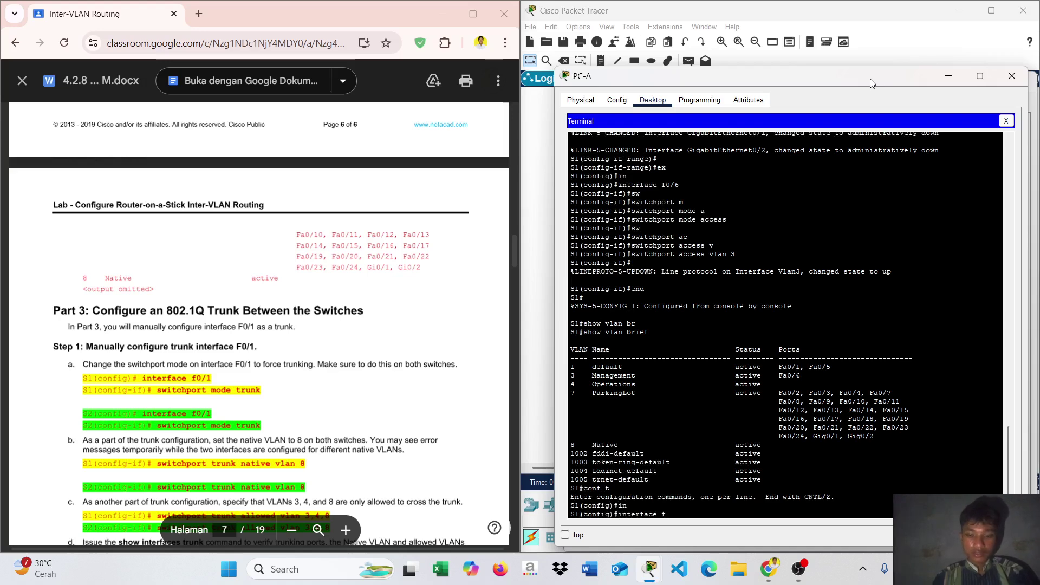
type("f0/1")
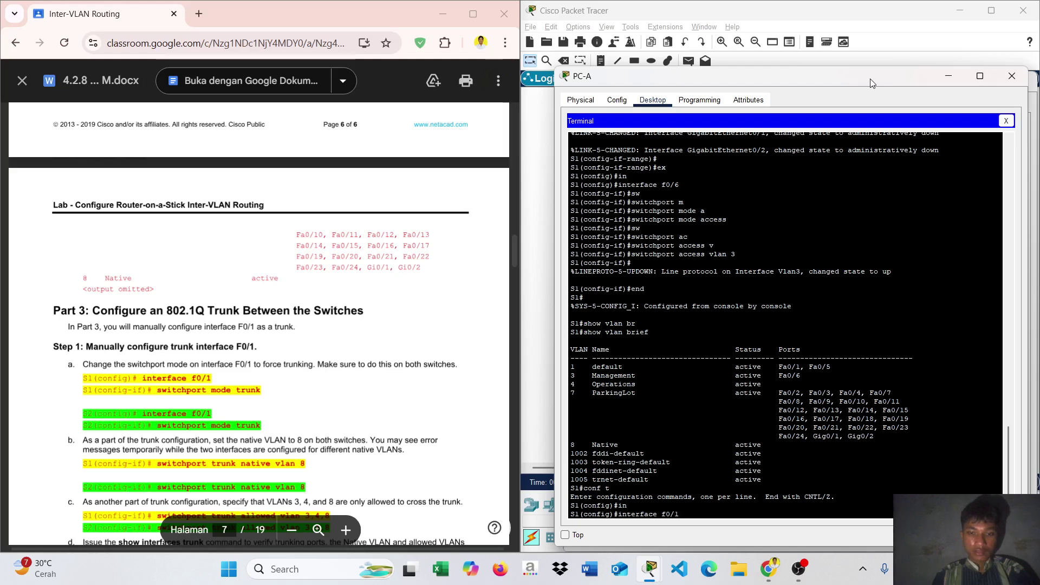
key("Return")
Step: Force trunking on S1's interface f0/1 with switchport mode trunk
type("sw")
key("Tab")
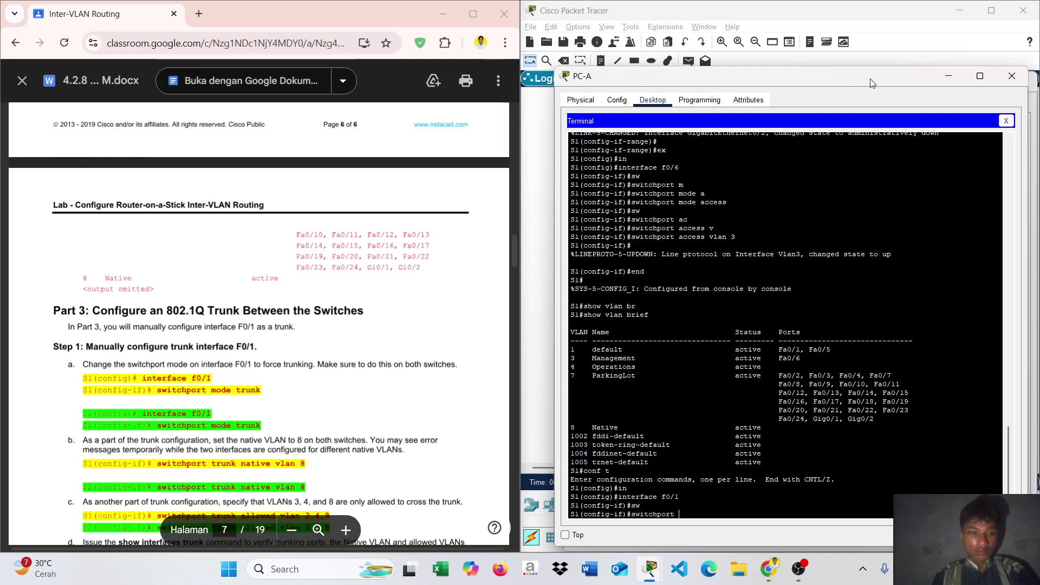
type("m")
key("Tab")
type("t")
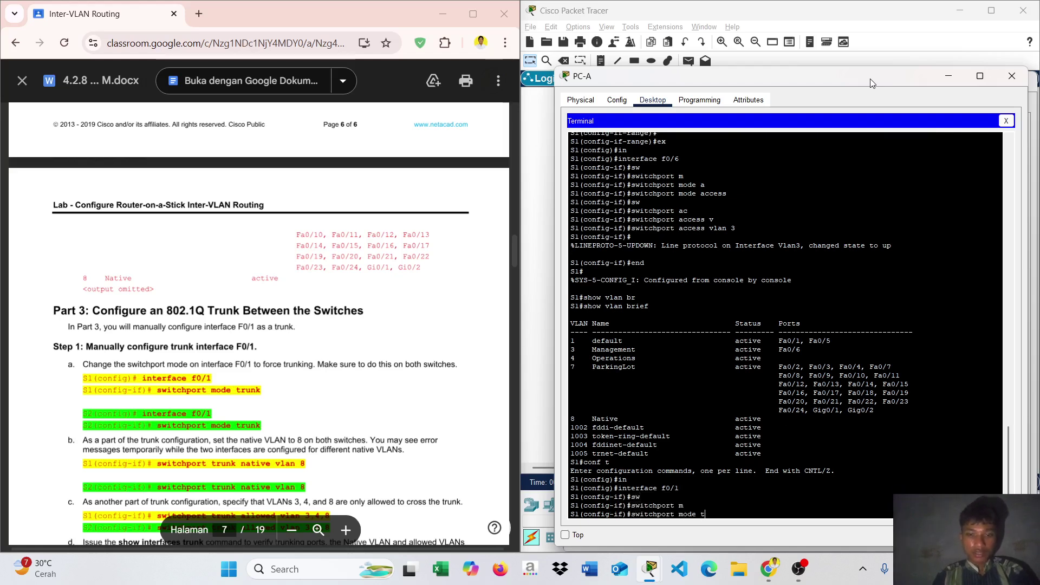
Step: Finish setting interface f0/1 on switch S1 to trunk mode with switchport mode trunk
key("Tab")
key("Return")
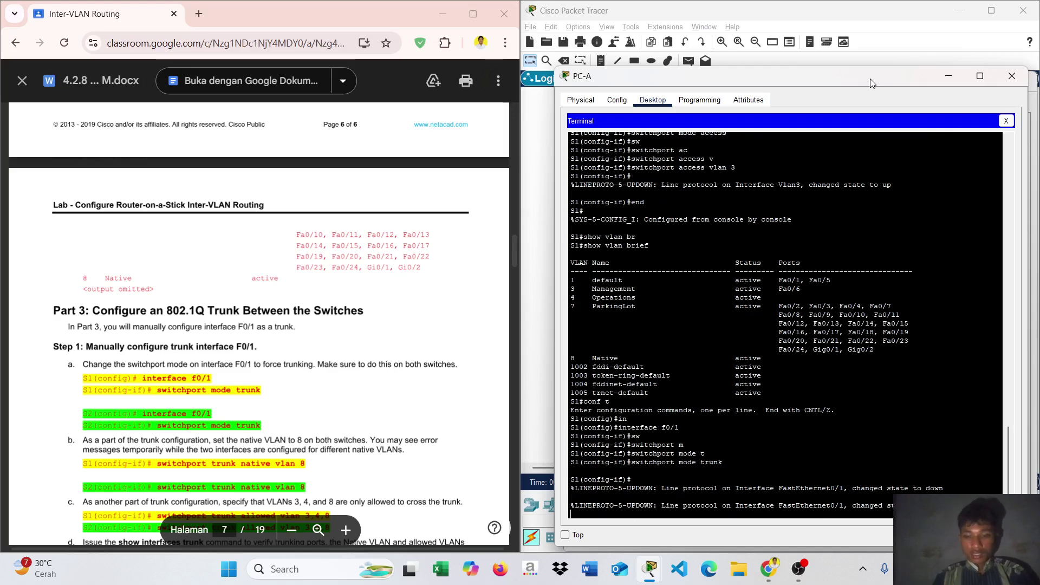
key("Return")
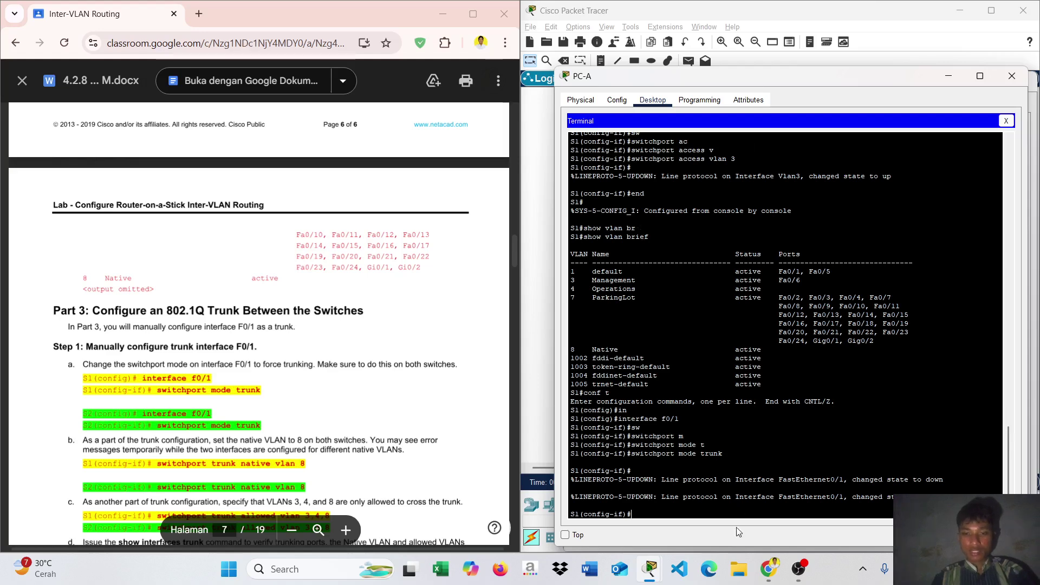
Step: In PC-B's terminal, enter global configuration mode on switch S2 and select interface f0/1
mouse_move(655, 566)
left_click(775, 513)
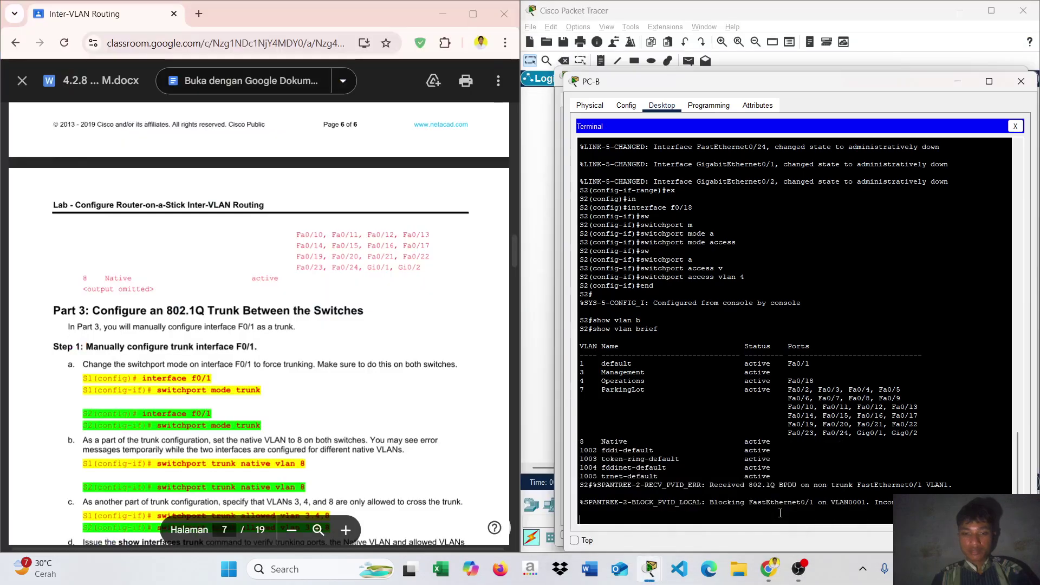
type("c")
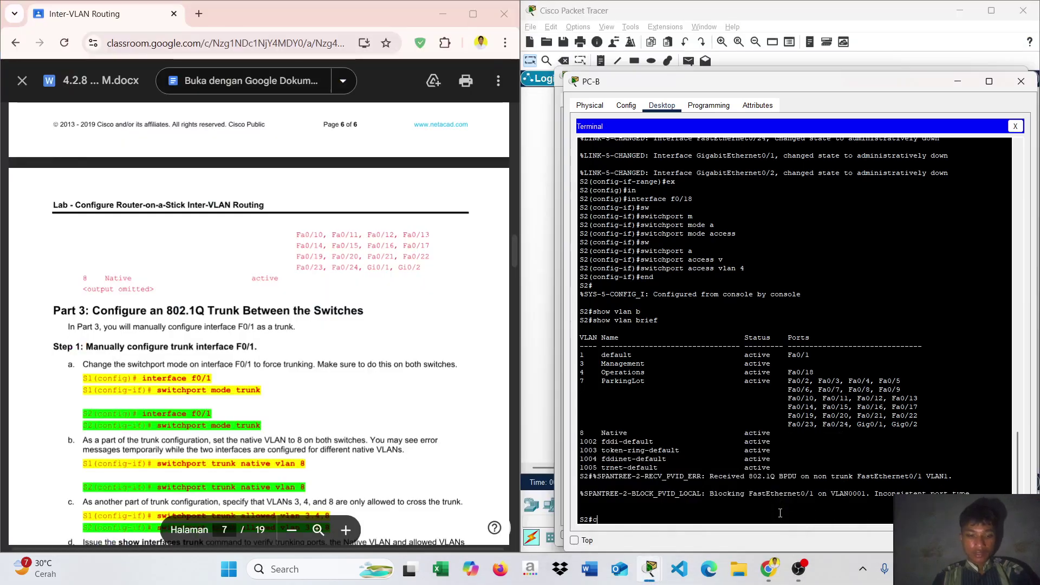
type("onf t")
key("Return")
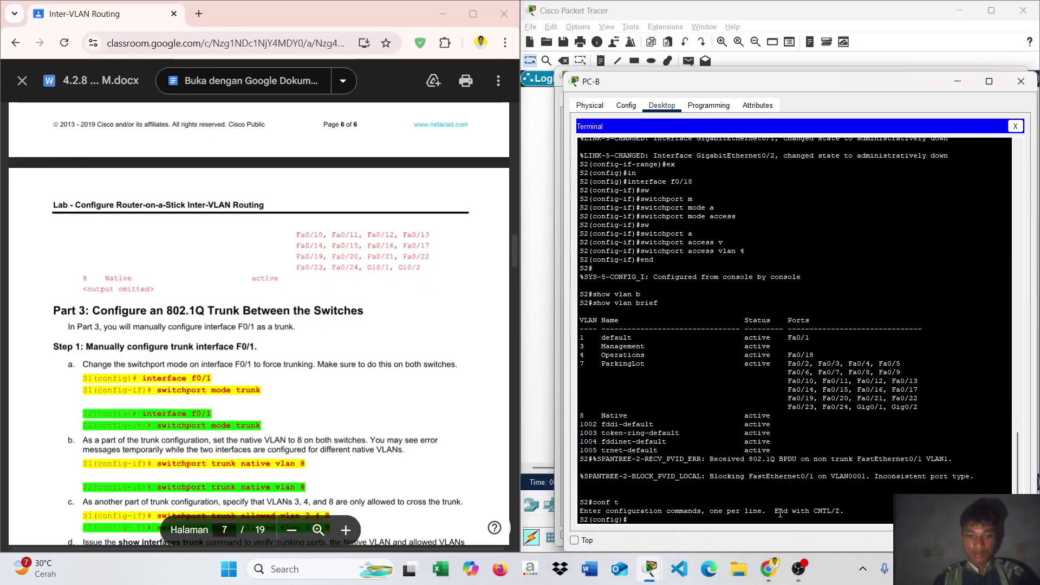
type("in")
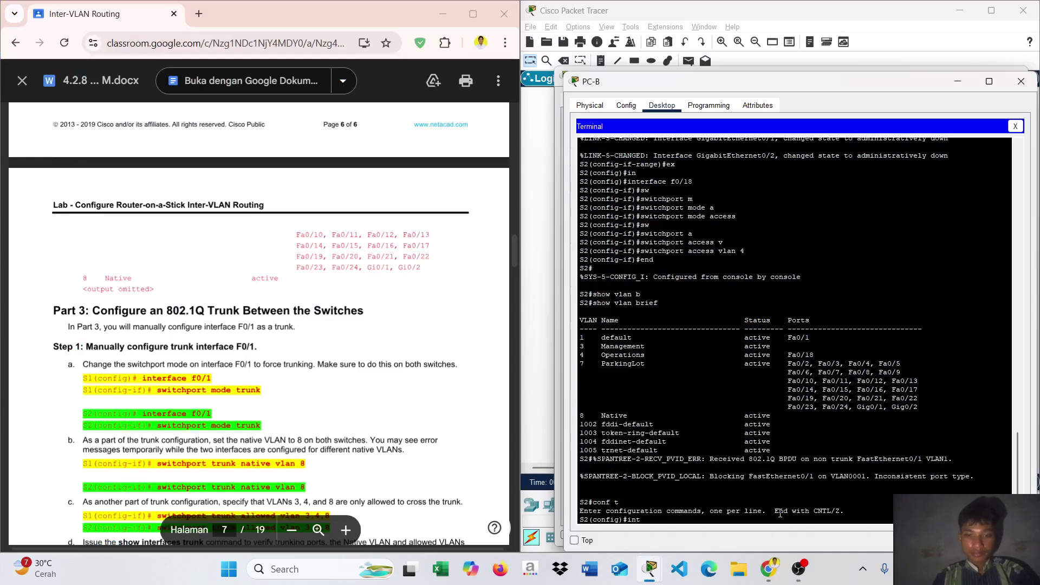
type("t")
key("Tab")
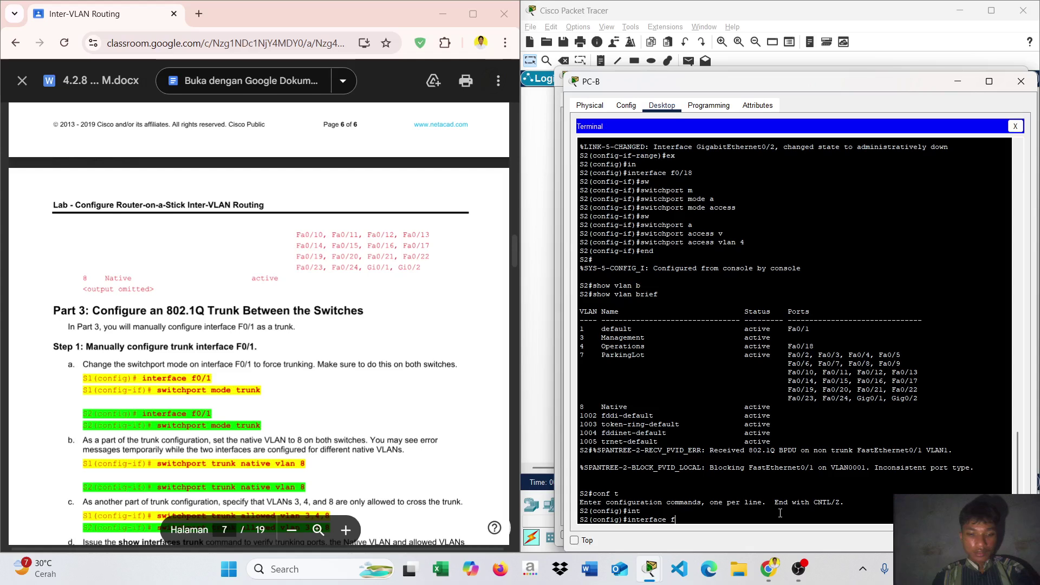
type("f0/1")
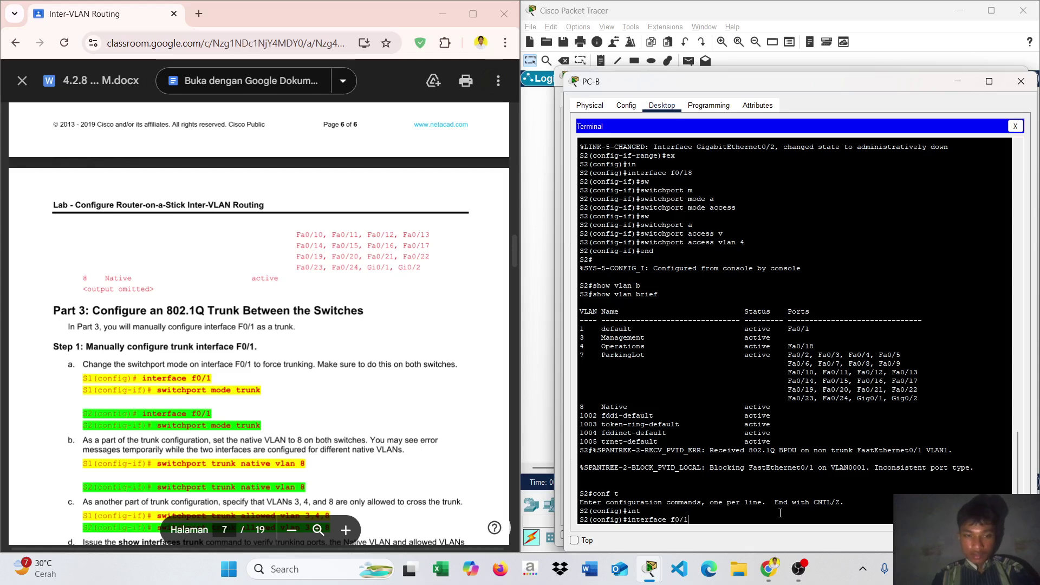
key("Return")
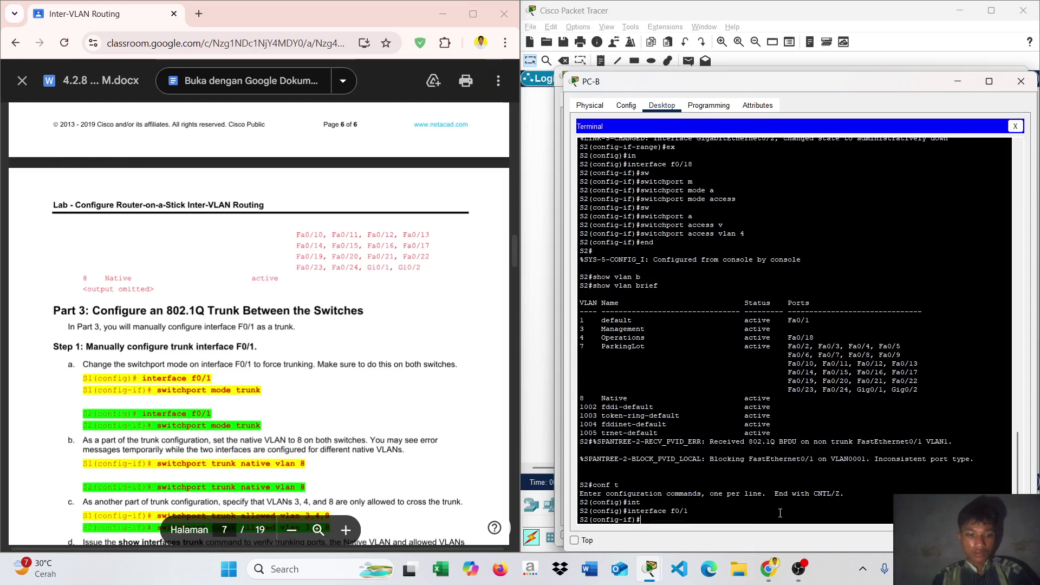
Step: Set S2's interface f0/1 to trunk mode with switchport mode trunk
type("sw")
key("Tab")
type("m")
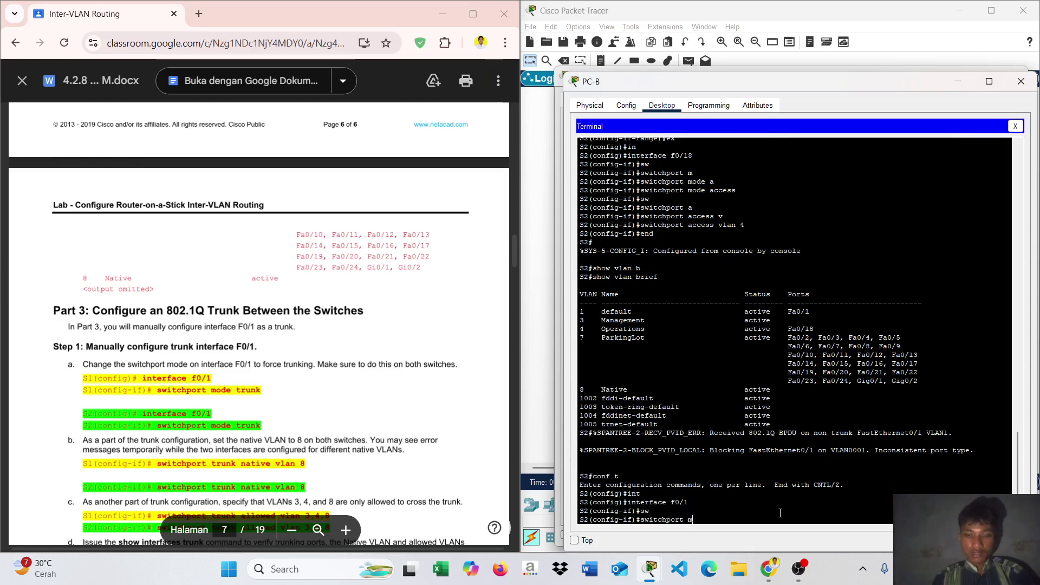
key("Tab")
type("t")
key("Tab")
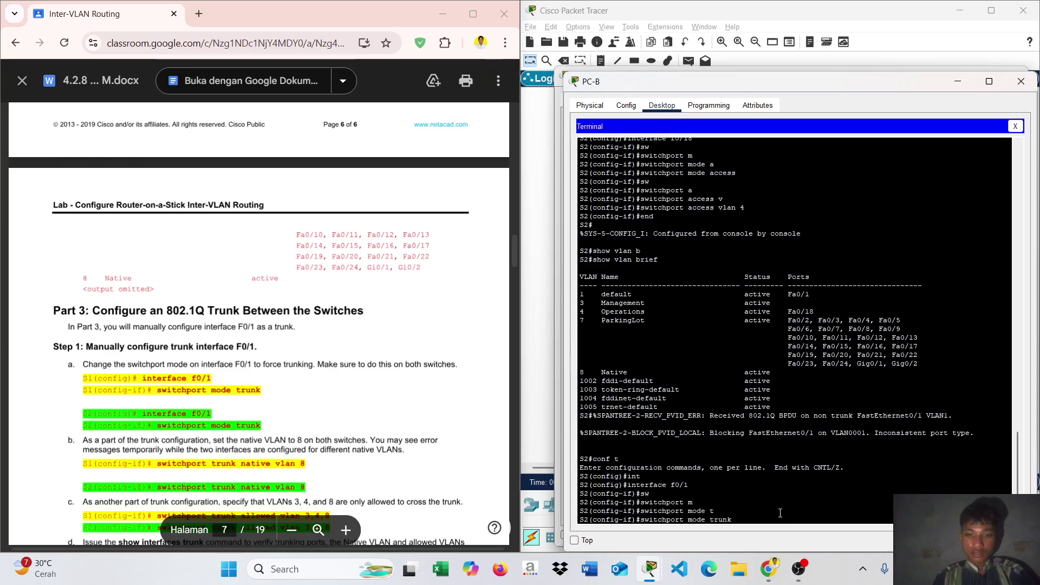
key("Return")
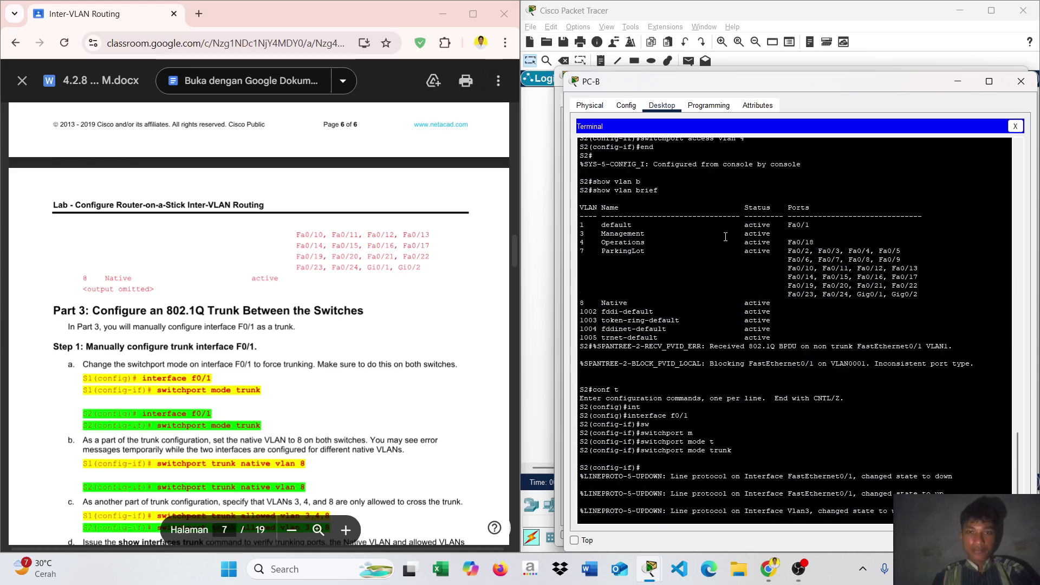
Step: Return to PC-A's terminal and set the native VLAN of S1's f0/1 trunk to 8
mouse_move(644, 563)
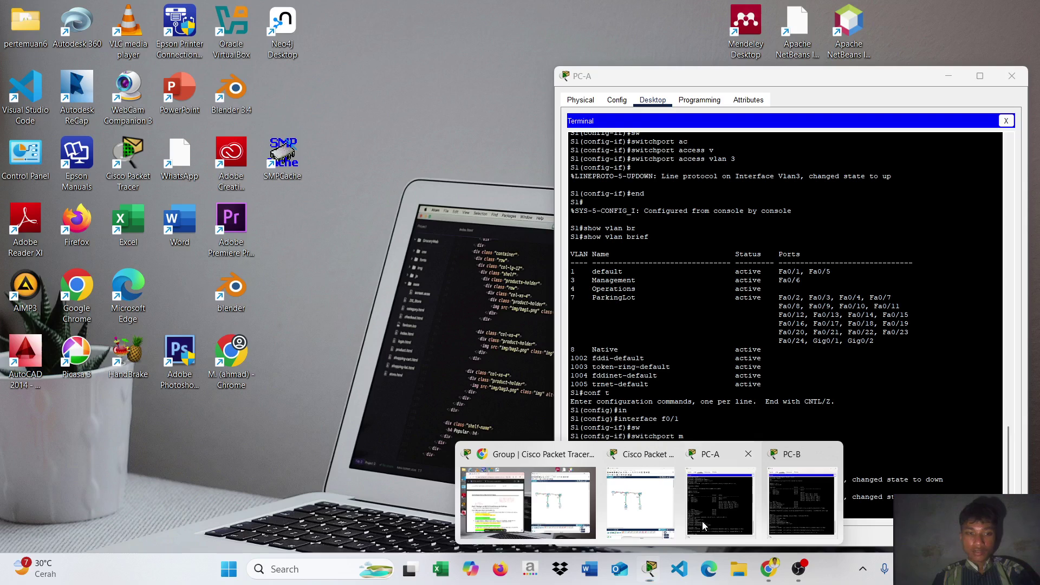
left_click(702, 521)
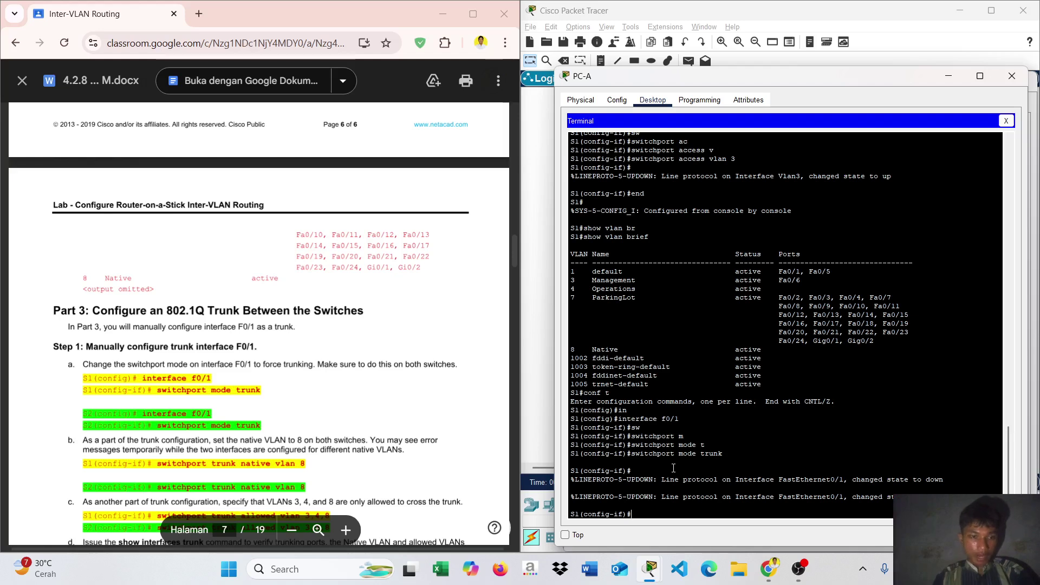
type("sw")
key("Tab")
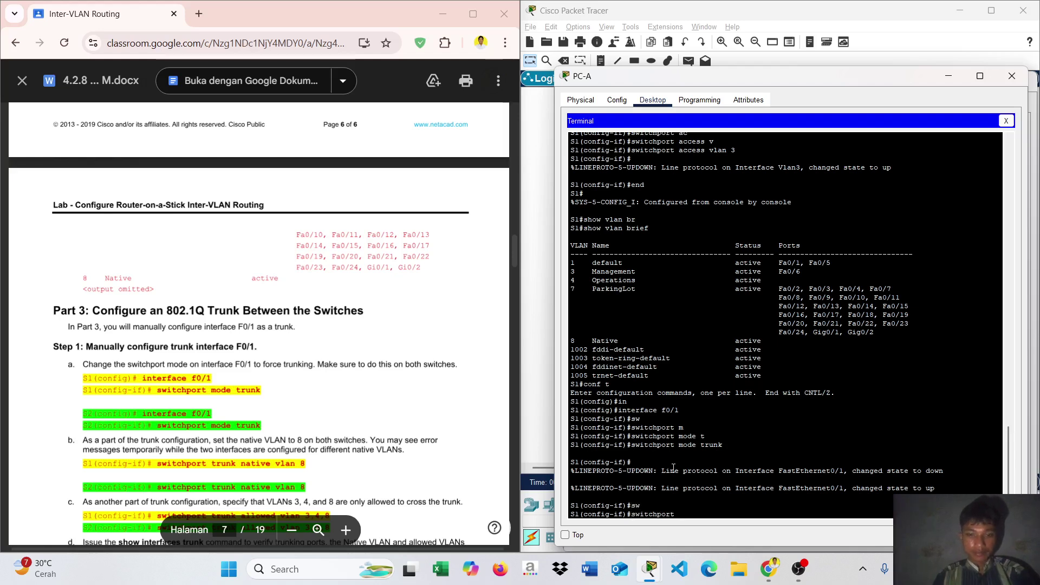
type("t")
key("Tab")
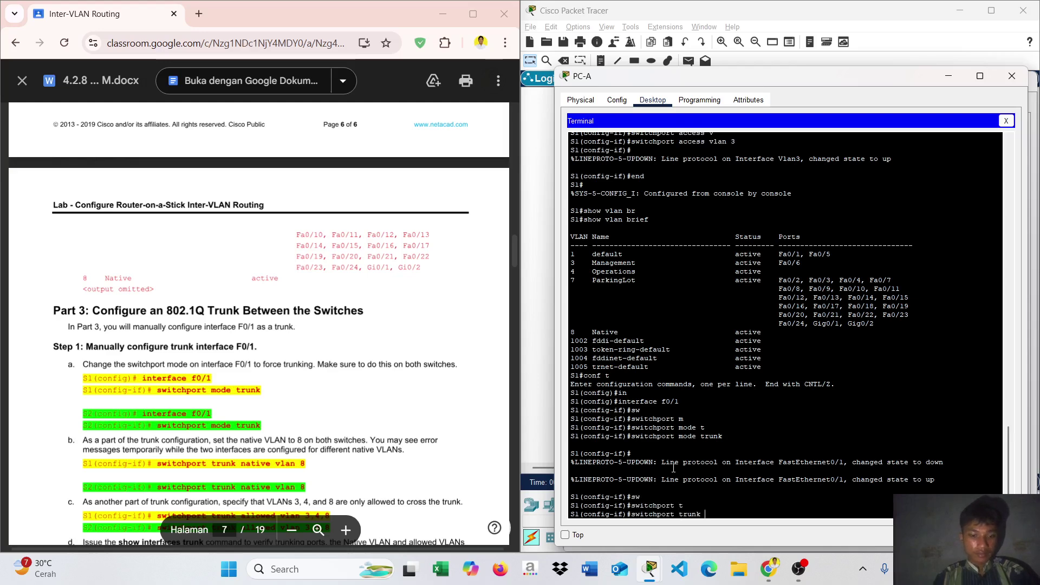
type("n")
key("Tab")
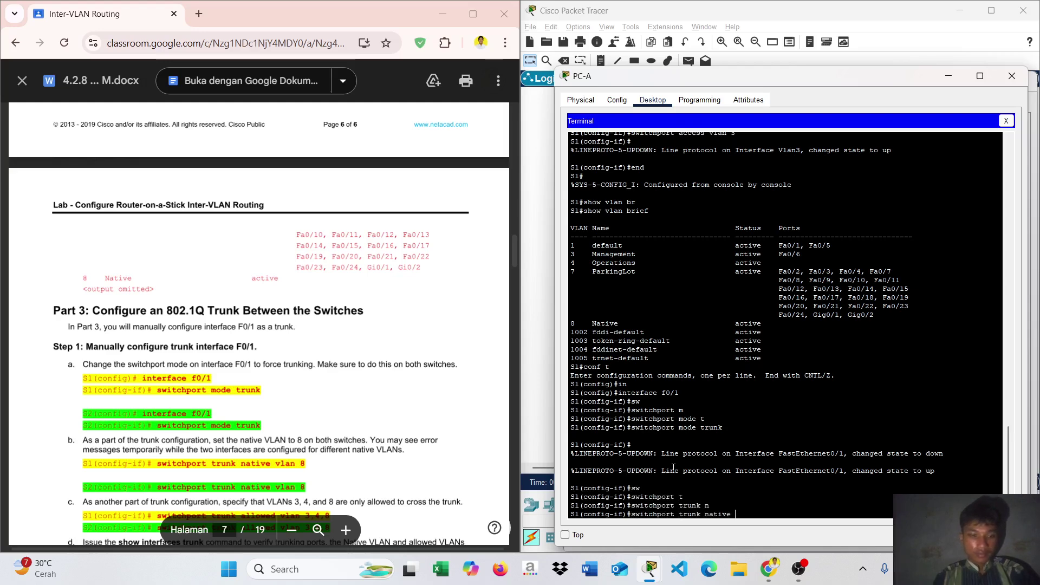
type("v")
key("Tab")
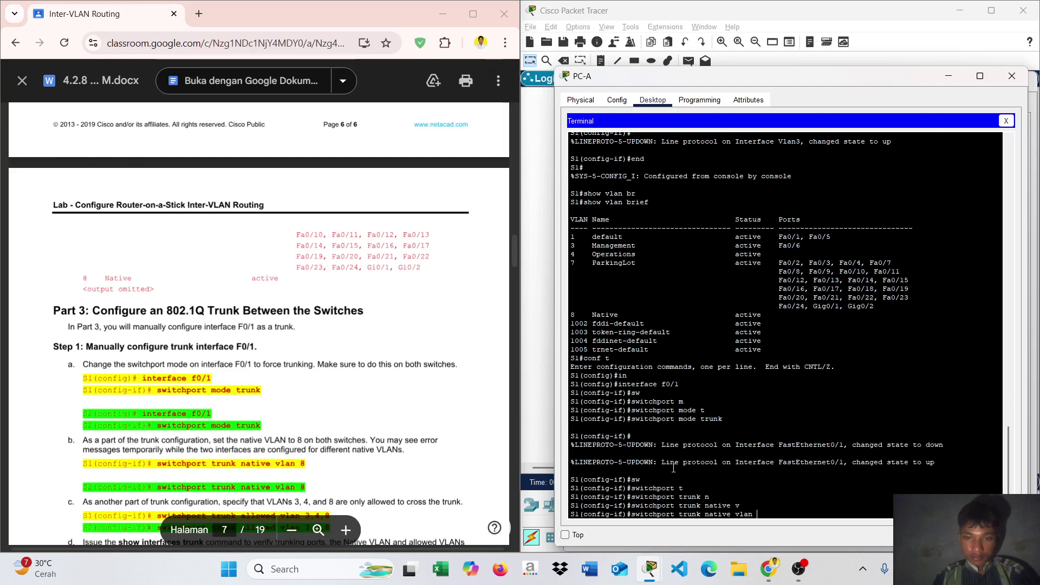
type("8")
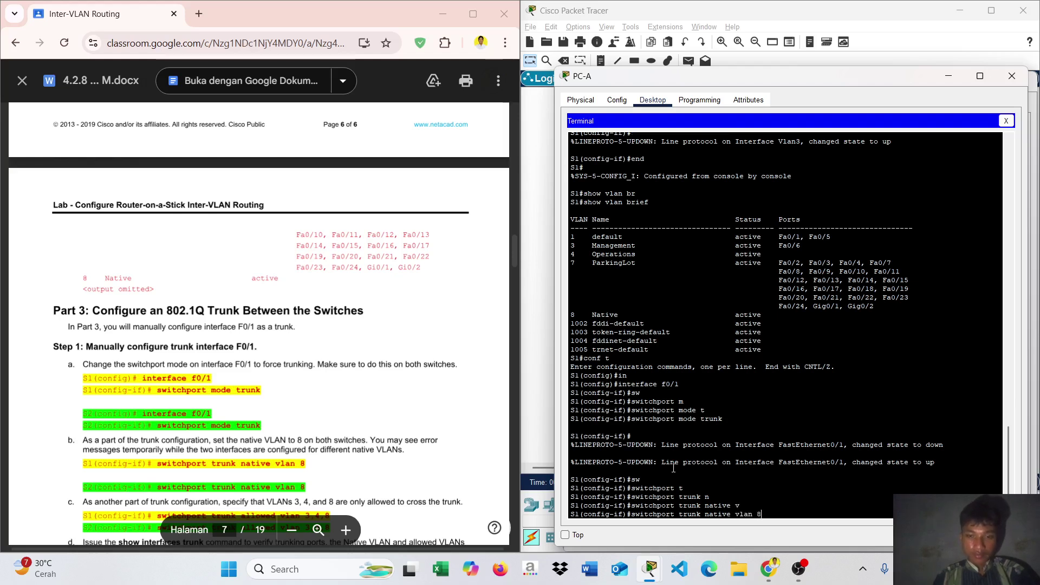
key("Return")
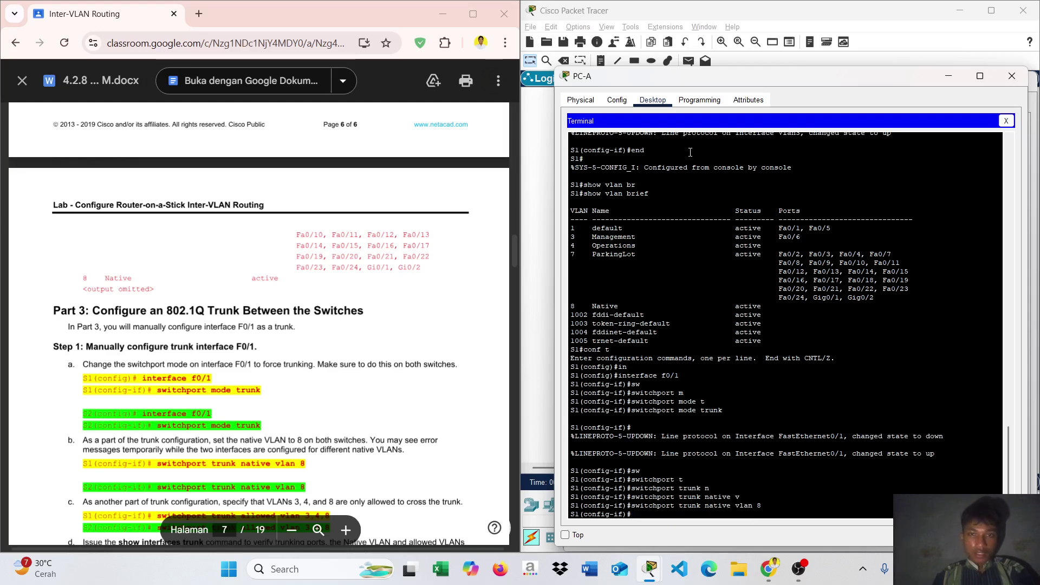
Step: Switch to PC-B's terminal and set the native VLAN of S2's f0/1 trunk to 8
mouse_move(650, 568)
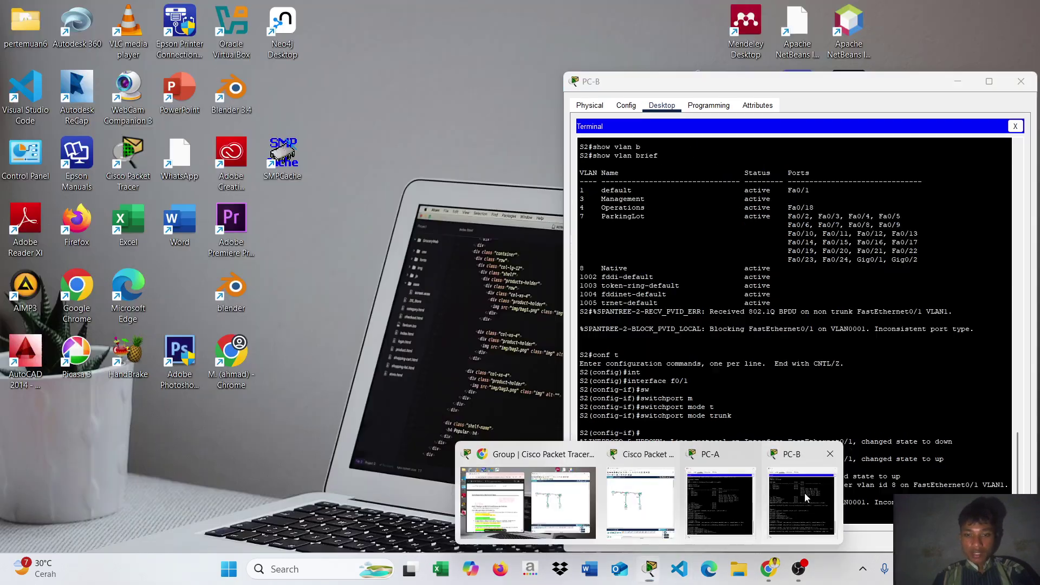
left_click(806, 497)
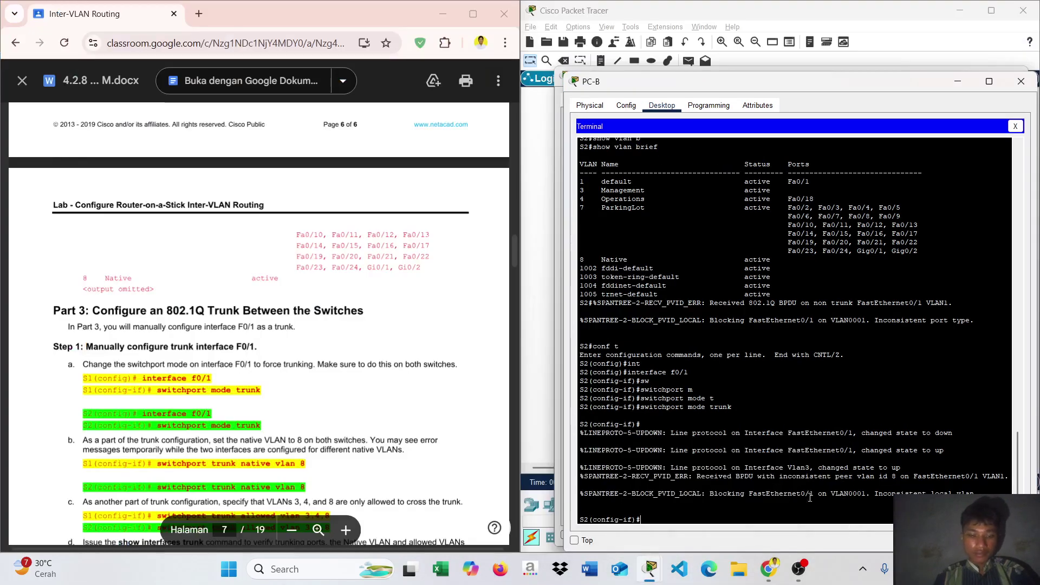
type("sw")
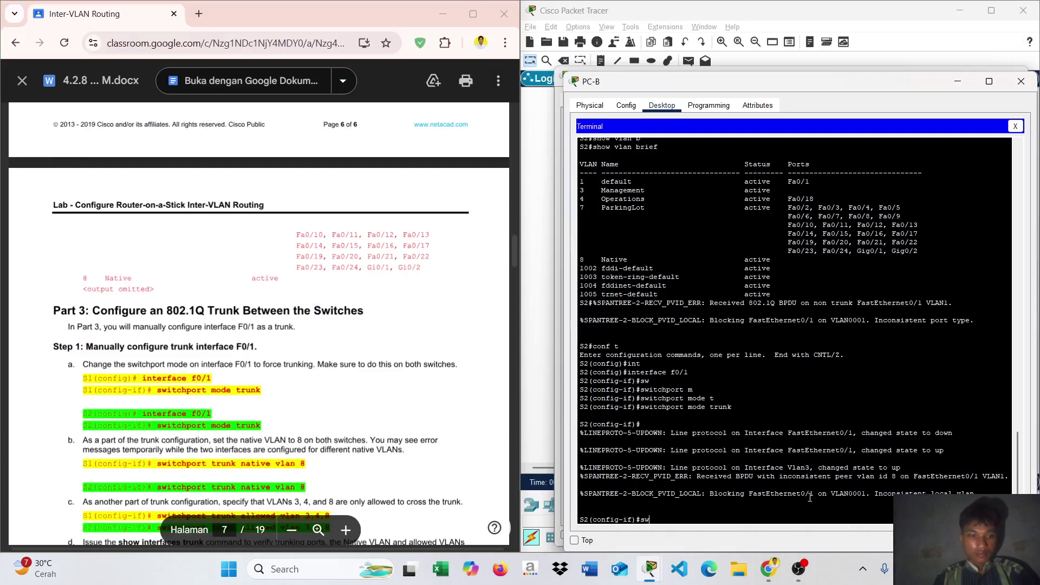
key("Tab")
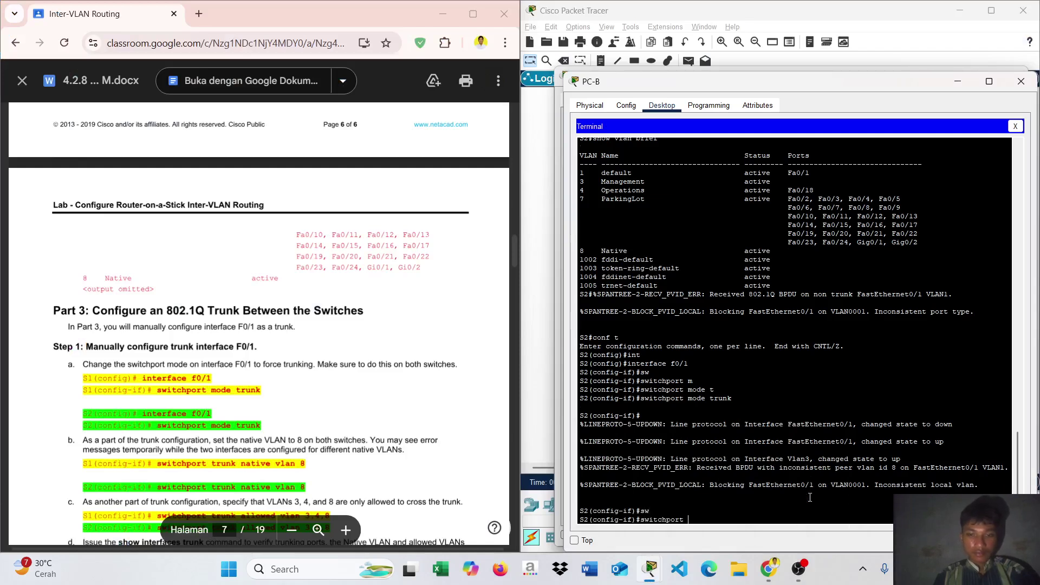
type("t")
key("Tab")
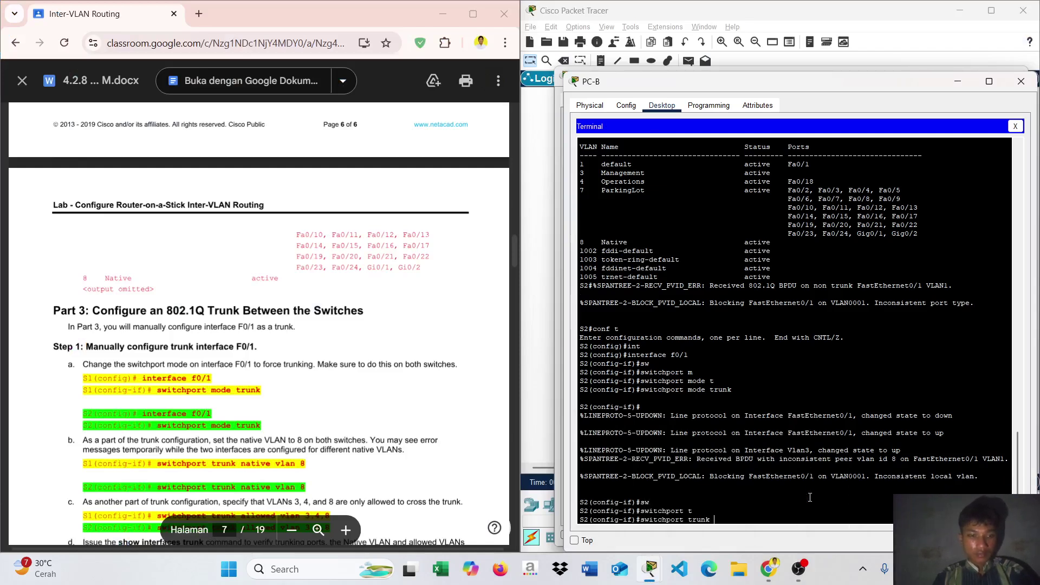
type("n")
key("Tab")
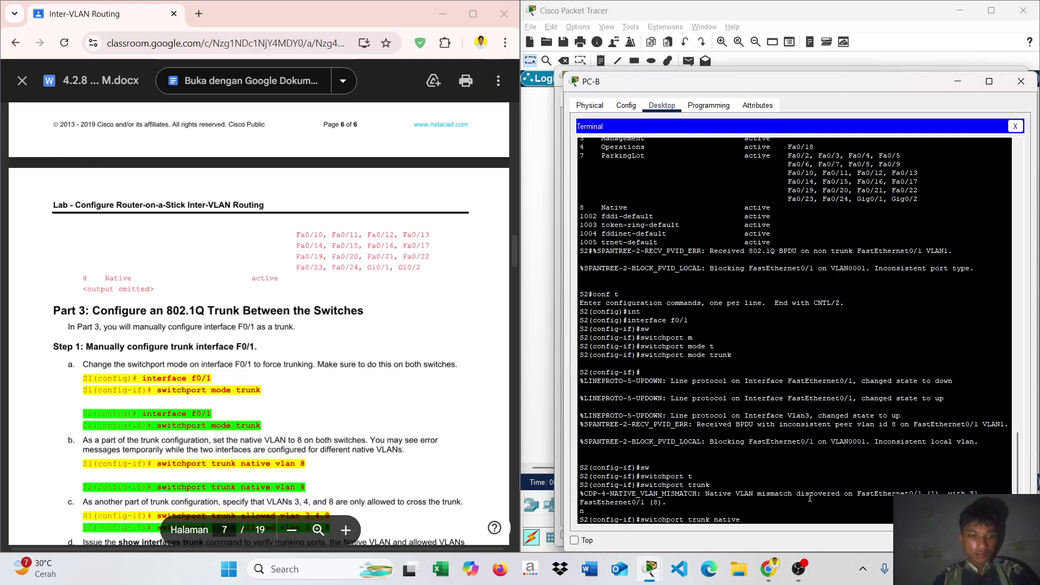
type("v")
key("Tab")
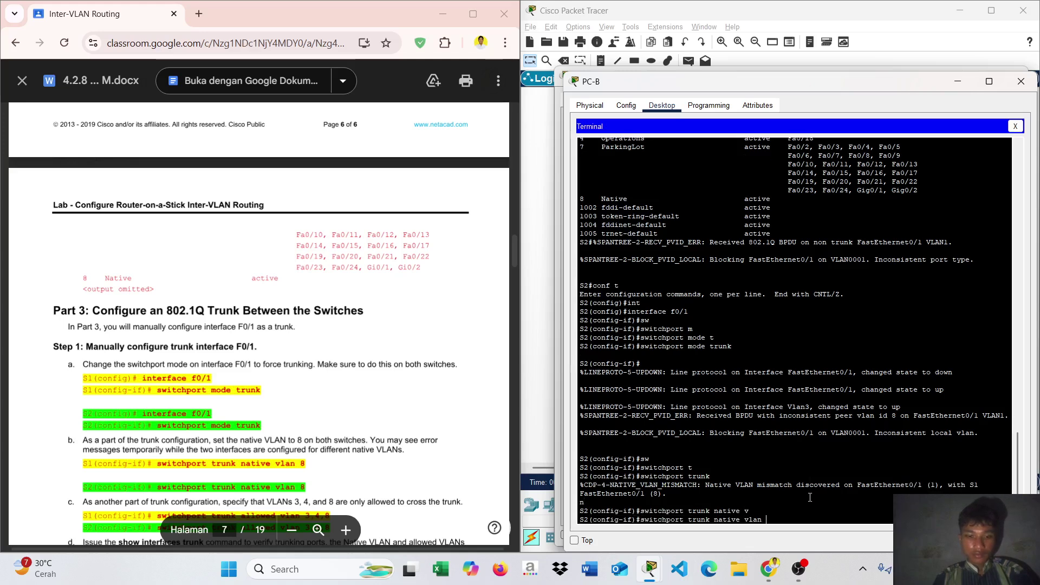
type("8")
key("Return")
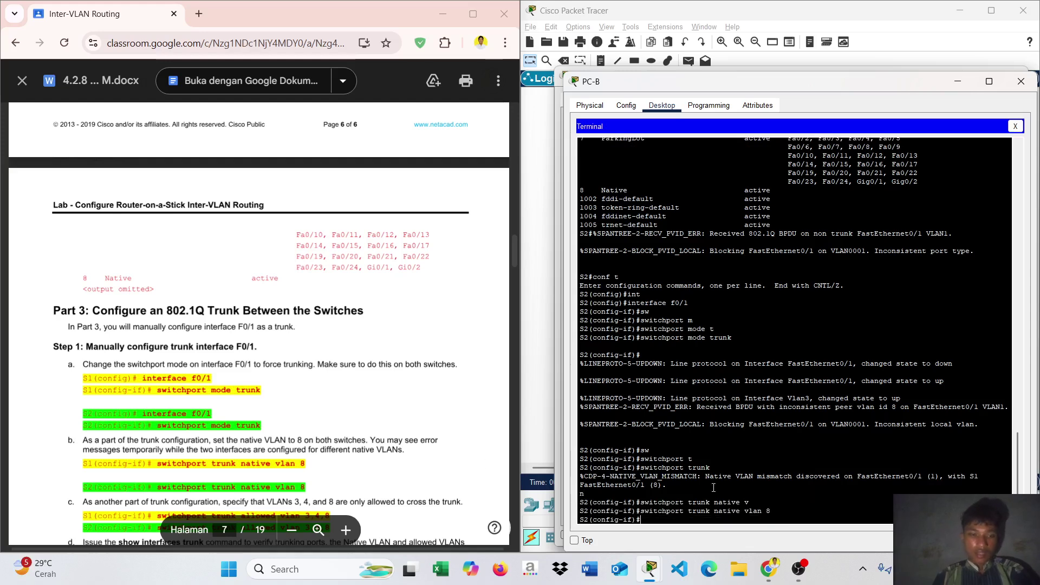
scroll(286, 479, "down", 2)
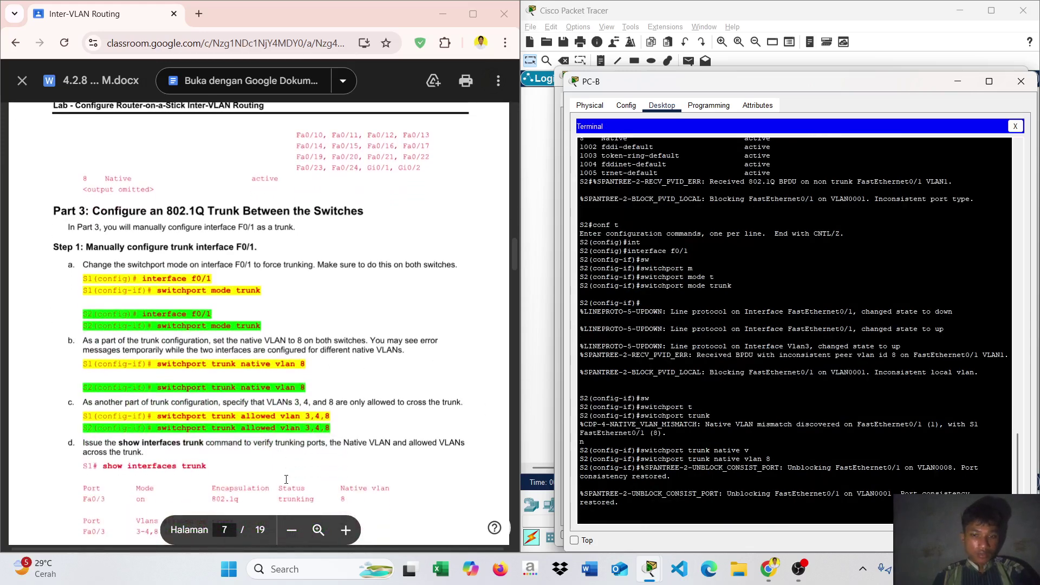
key("Return")
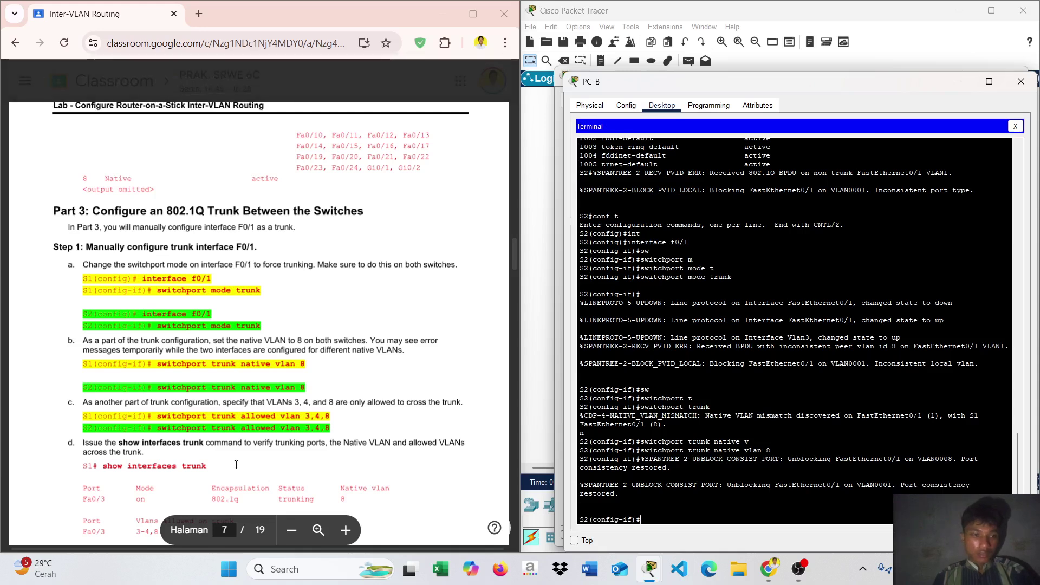
Step: In PC-A's terminal, restrict S1's f0/1 trunk to VLANs 3,4,8 with switchport trunk allowed vlan
scroll(260, 411, "down", 1)
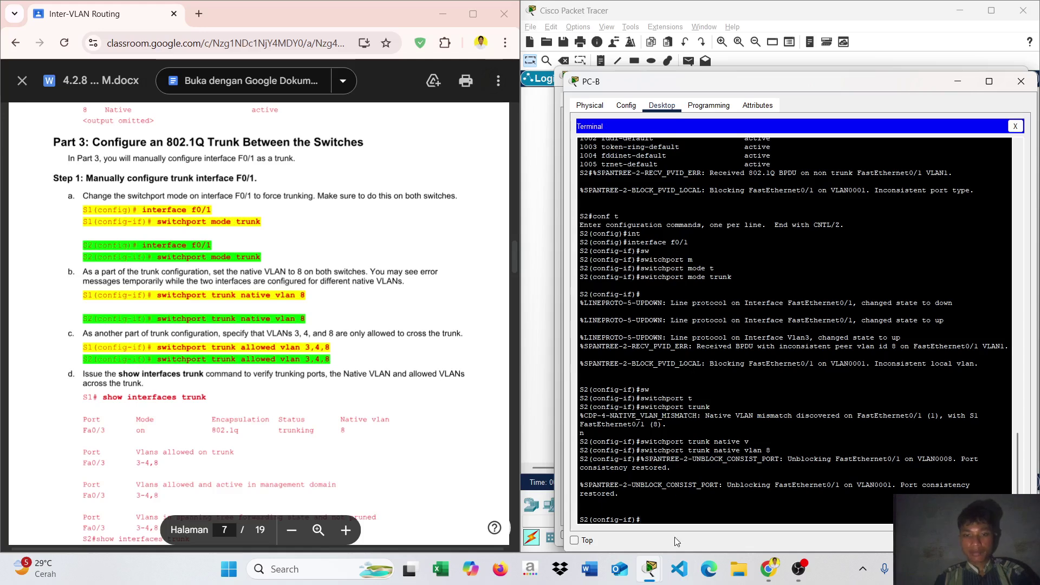
mouse_move(650, 569)
left_click(710, 521)
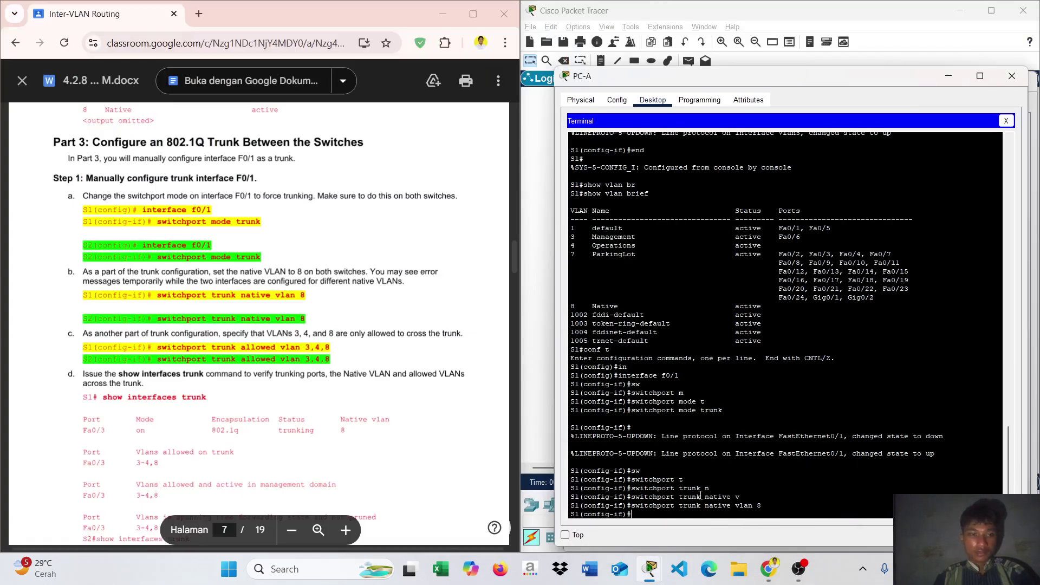
type("sw")
key("Tab")
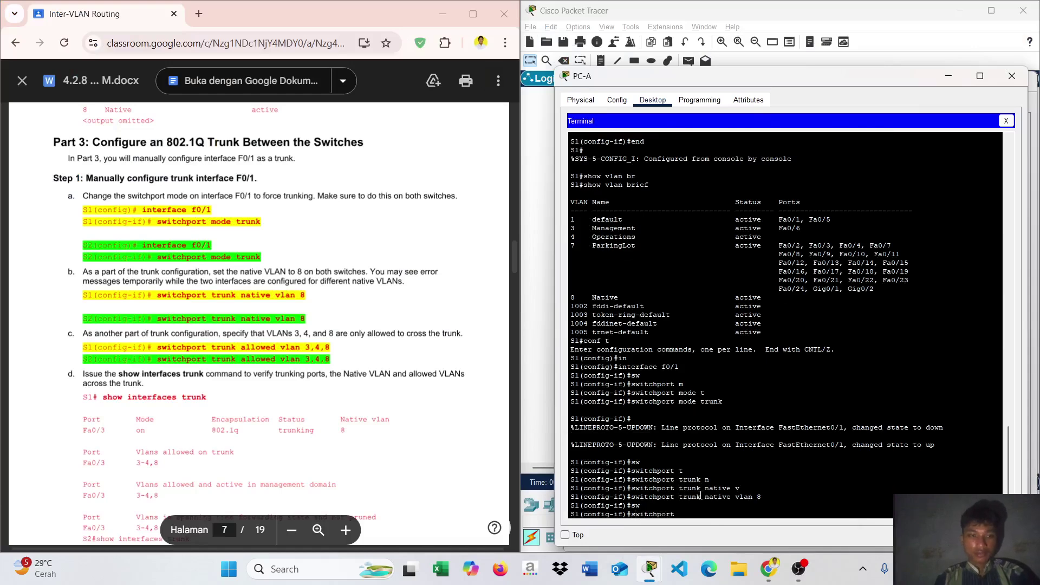
type("t")
key("Tab")
type("a")
key("Tab")
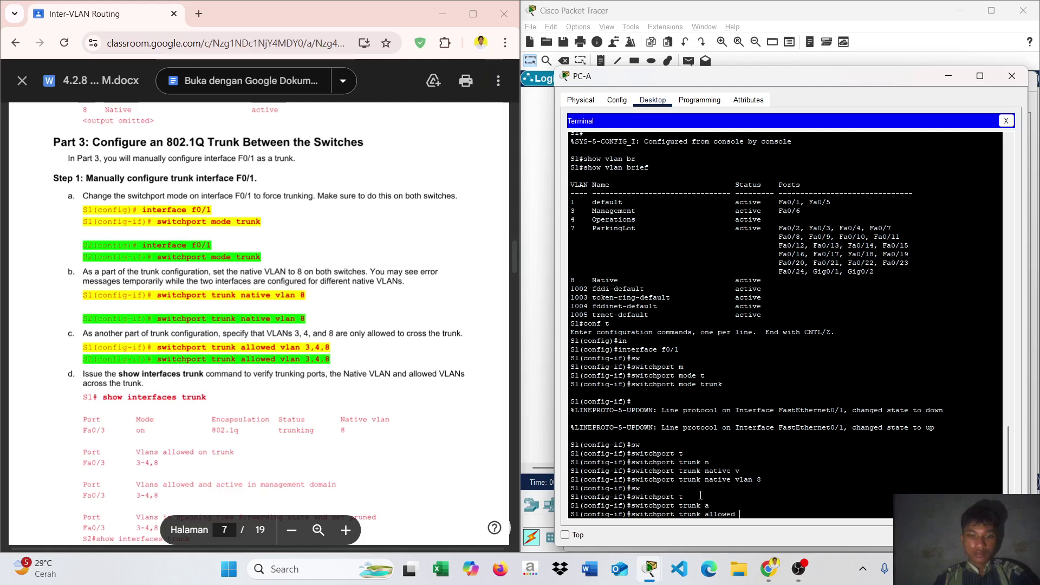
type("v")
key("Tab")
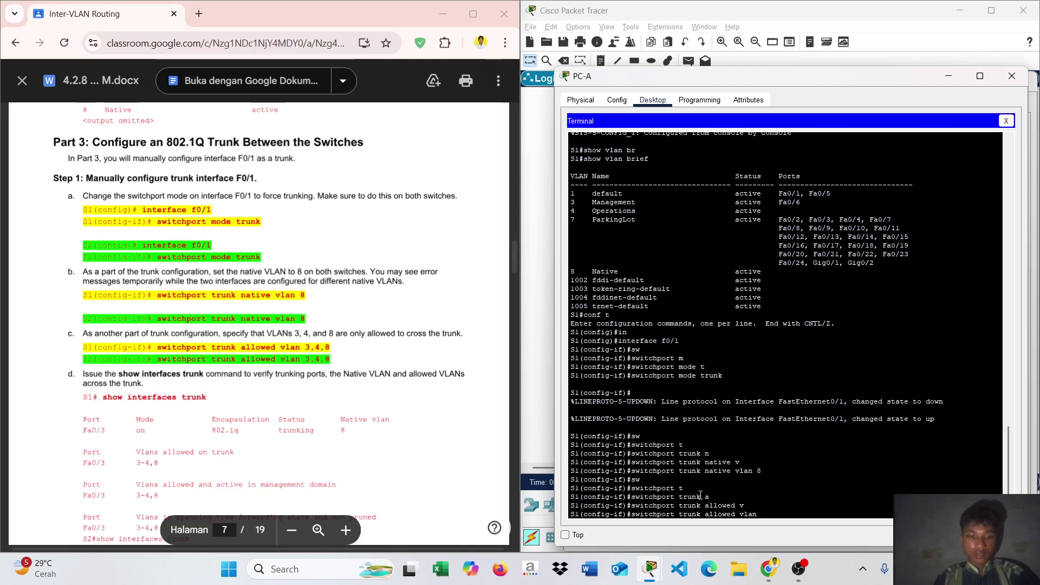
type("3,4,8")
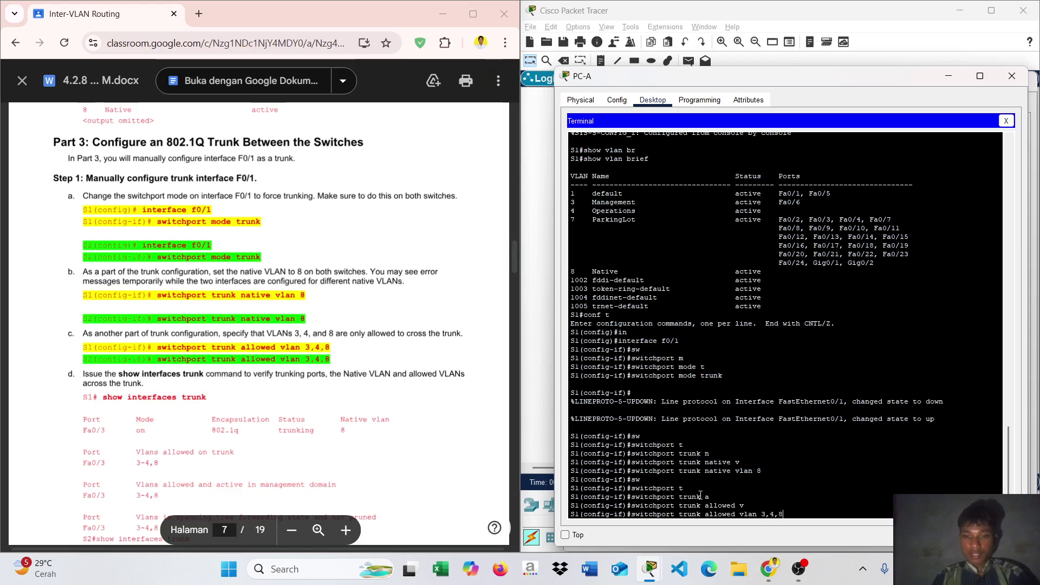
key("Return")
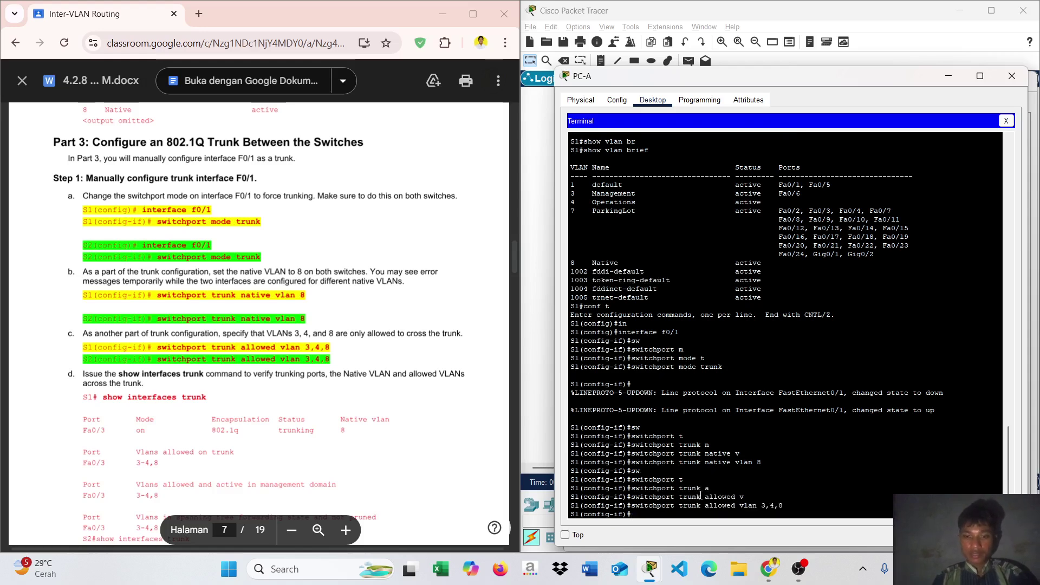
Step: Switch to PC-B's terminal and allow only VLANs 3,4,8 on S2's f0/1 trunk
mouse_move(650, 572)
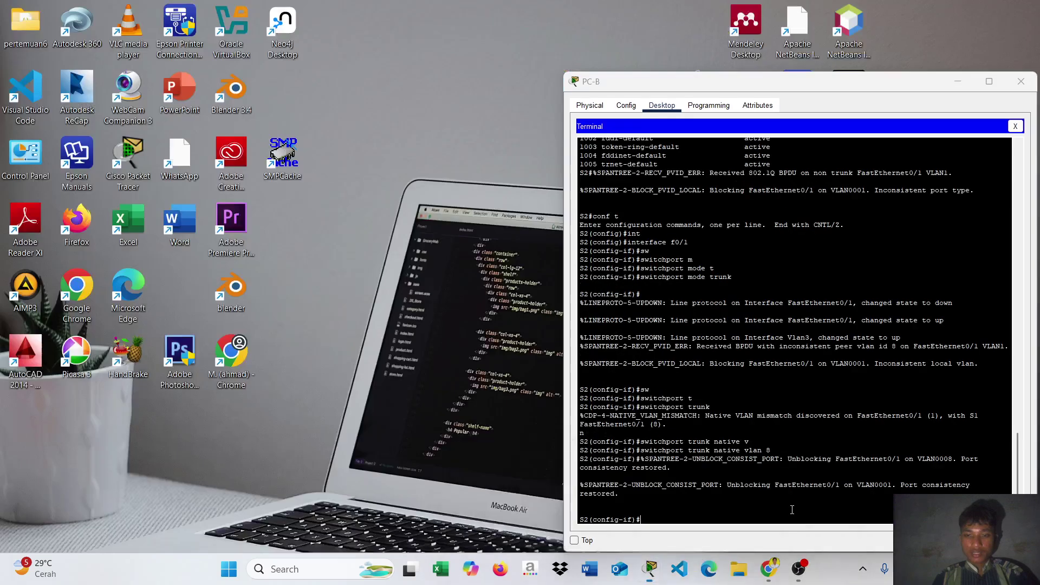
left_click(787, 505)
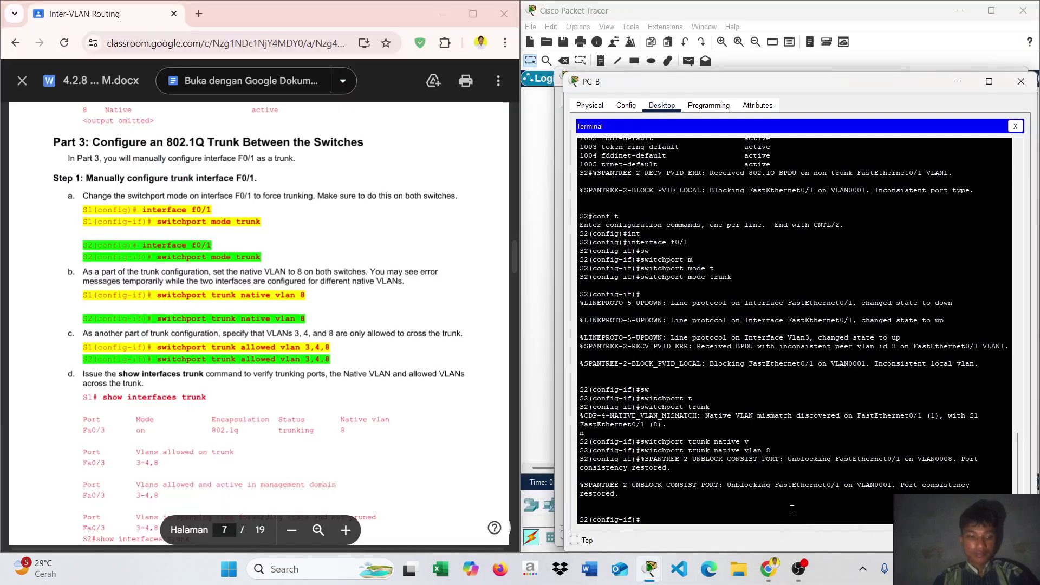
type("sw")
key("Caps_Lock")
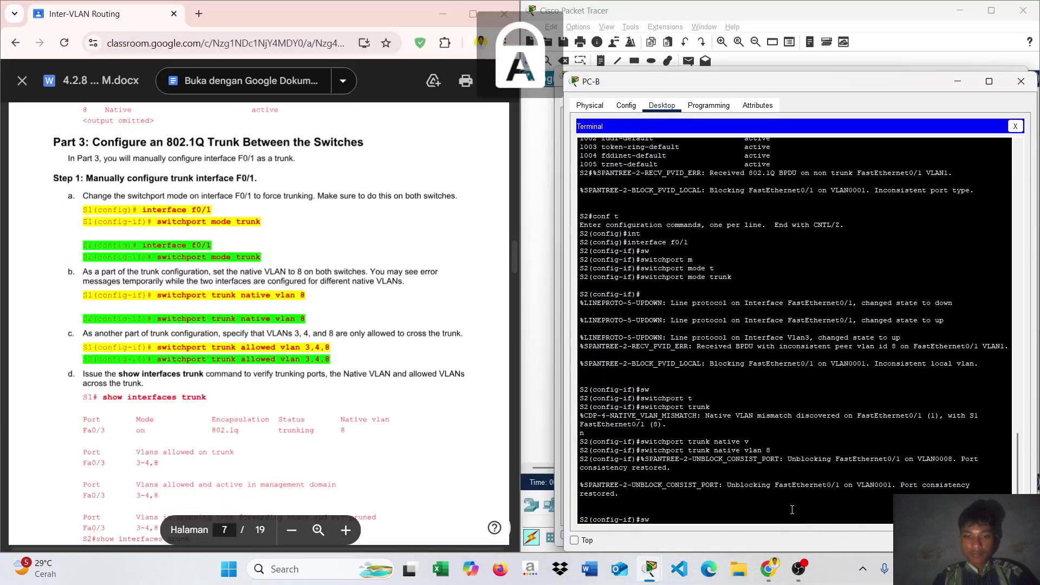
key("Caps_Lock")
key("Tab")
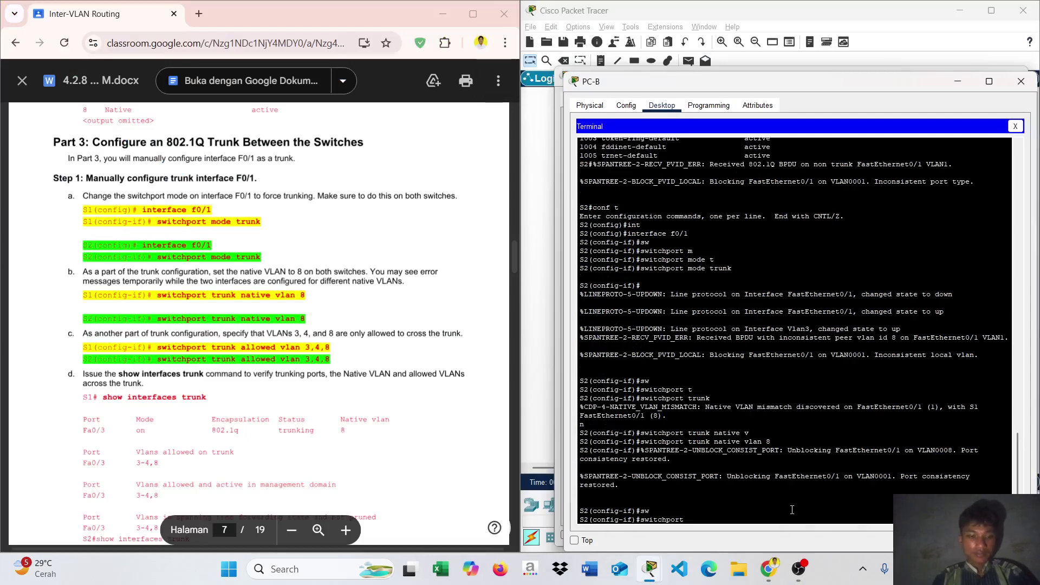
type("t")
key("Tab")
type("aa")
key("Tab")
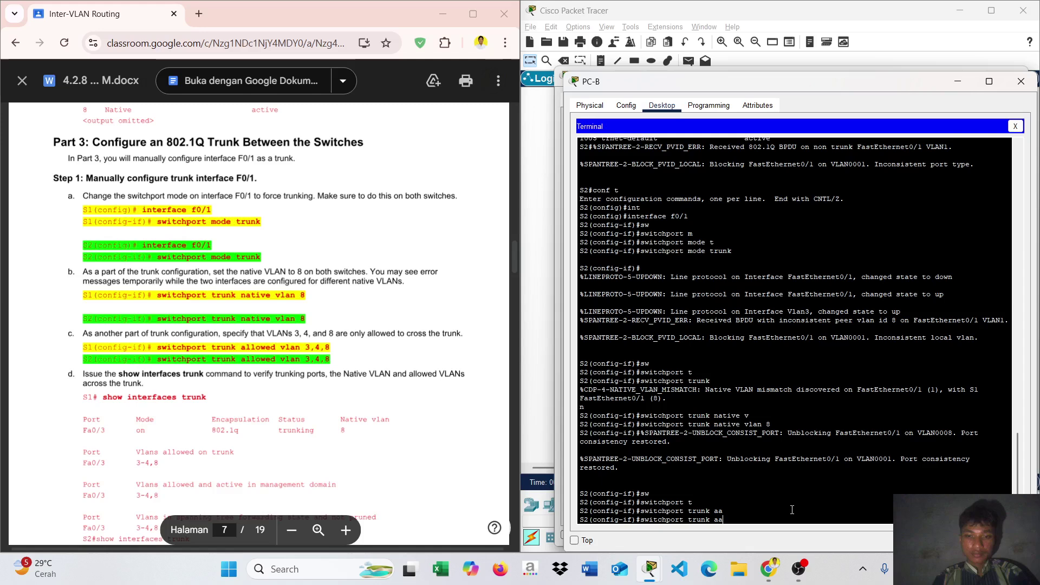
key("BackSpace")
key("Tab")
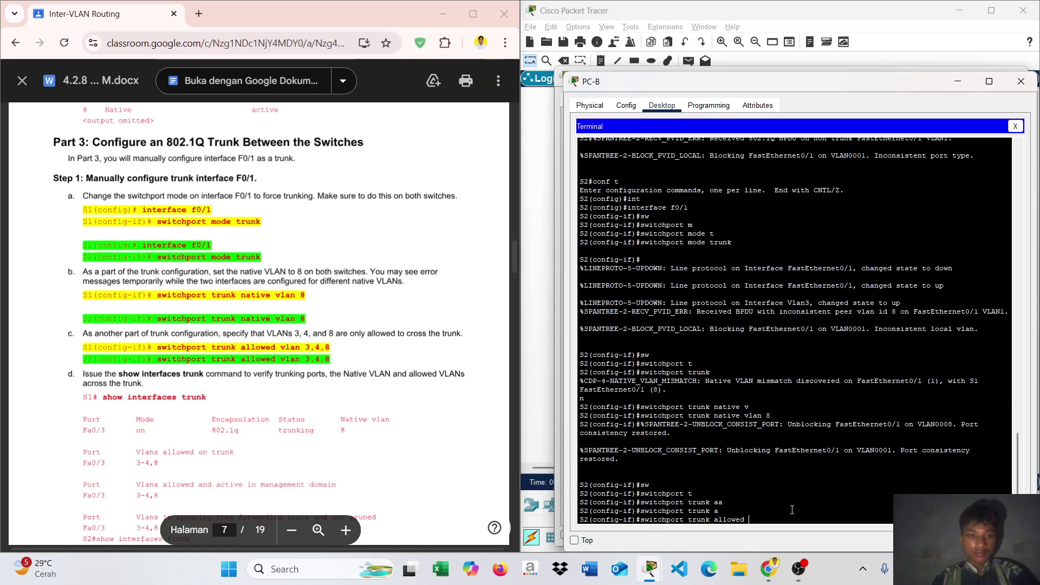
type("v")
key("Tab")
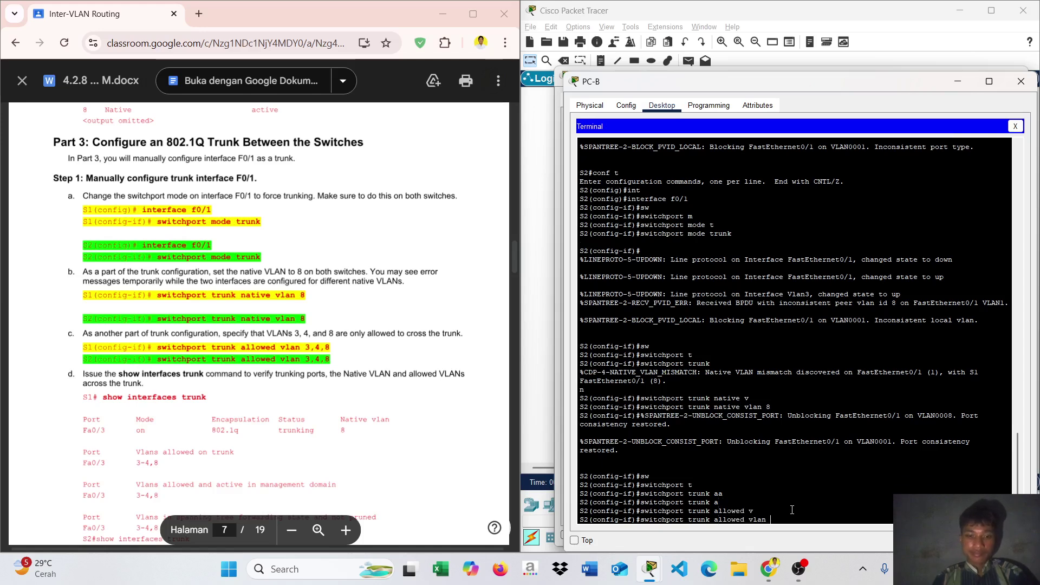
type("3,4")
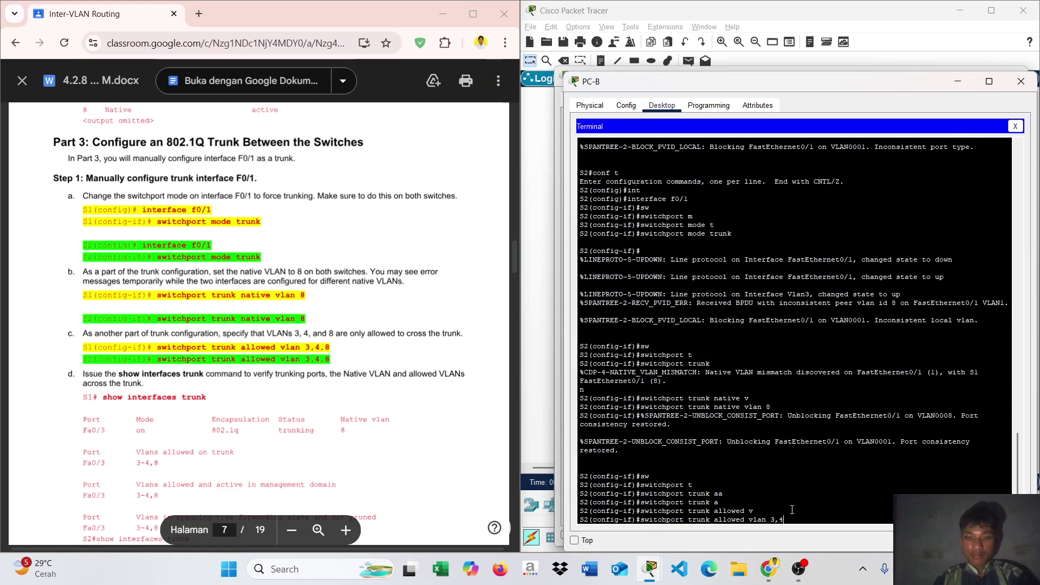
type(",8")
key("Return")
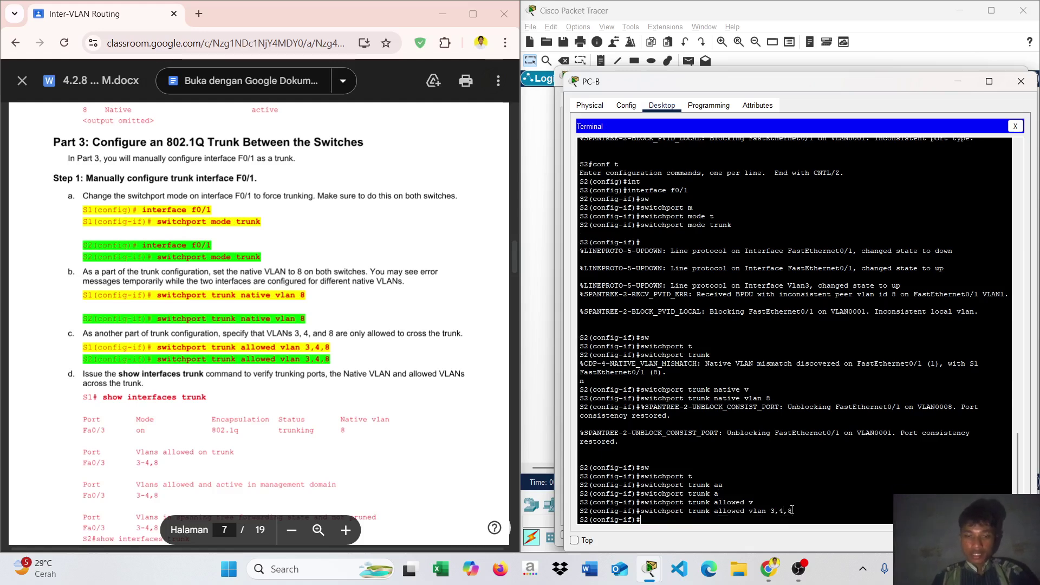
Step: Exit configuration mode on S2 and run show interfaces trunk to verify its trunk settings
type("end")
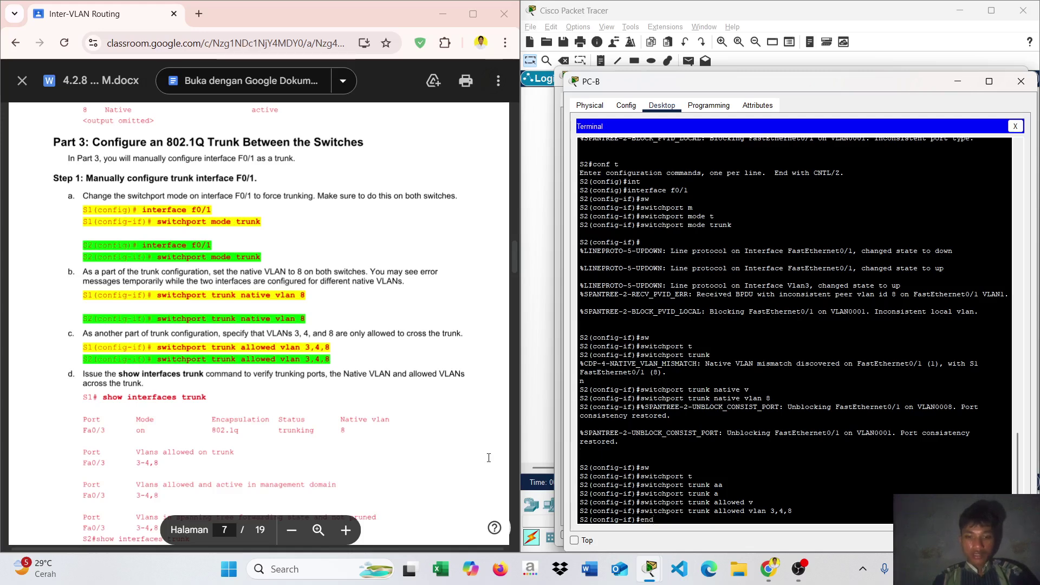
key("Return")
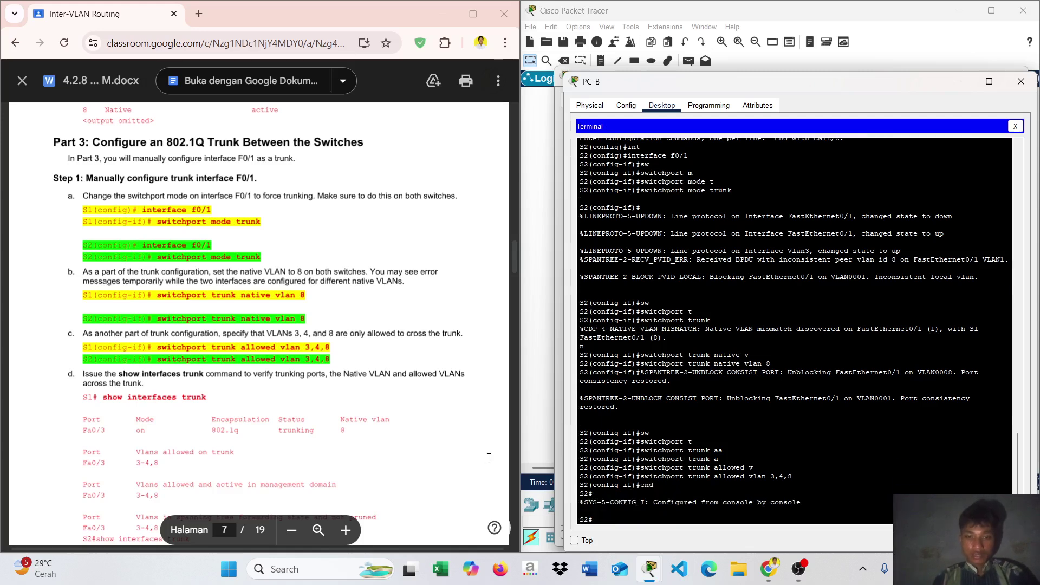
type("show ")
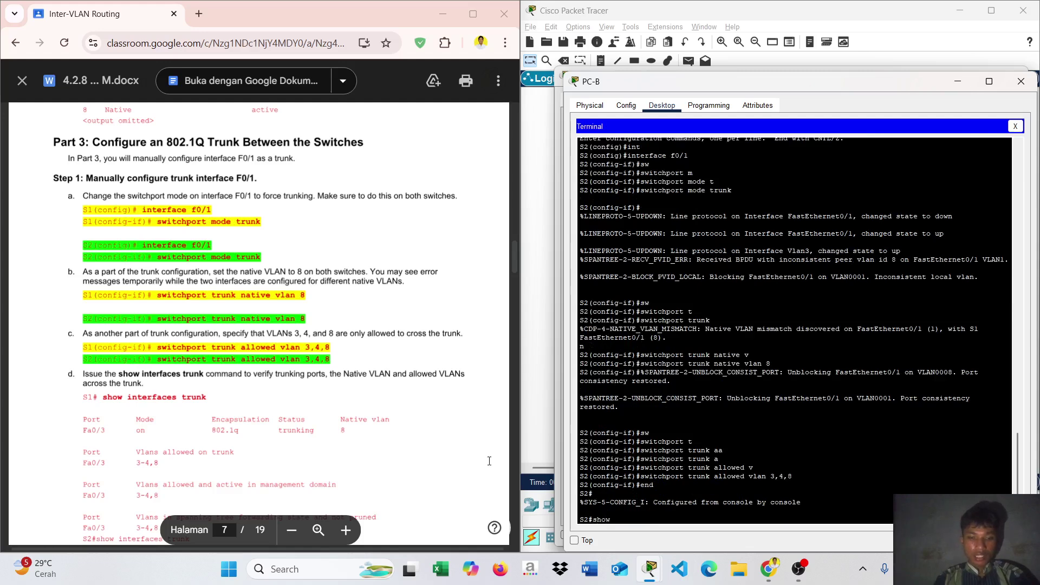
type("in")
key("Tab")
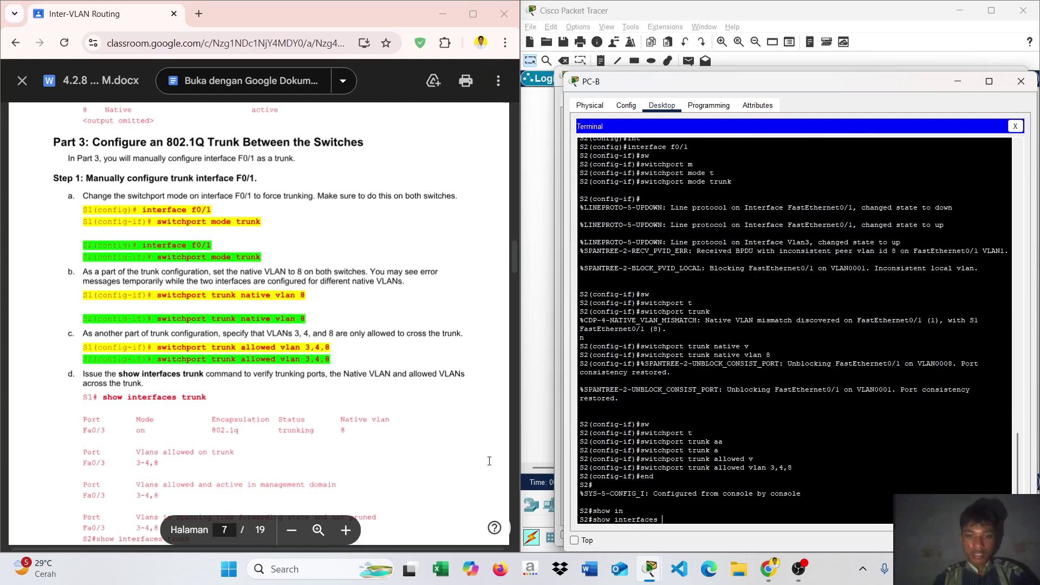
type("t")
key("Tab")
key("Return")
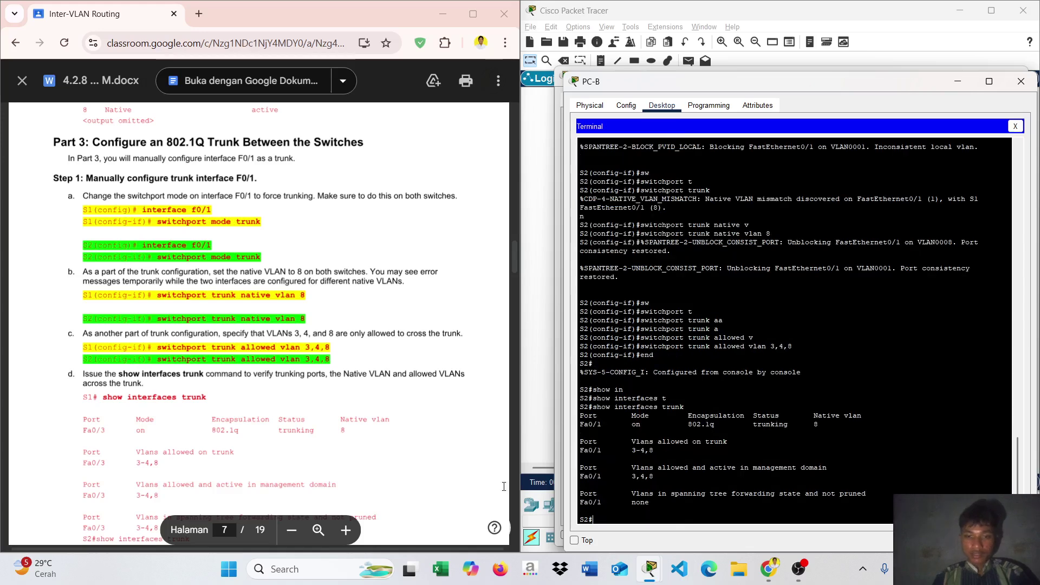
Step: Return to PC-A's terminal, end configuration mode on S1, and verify its trunk with show interfaces trunk
mouse_move(651, 569)
left_click(742, 528)
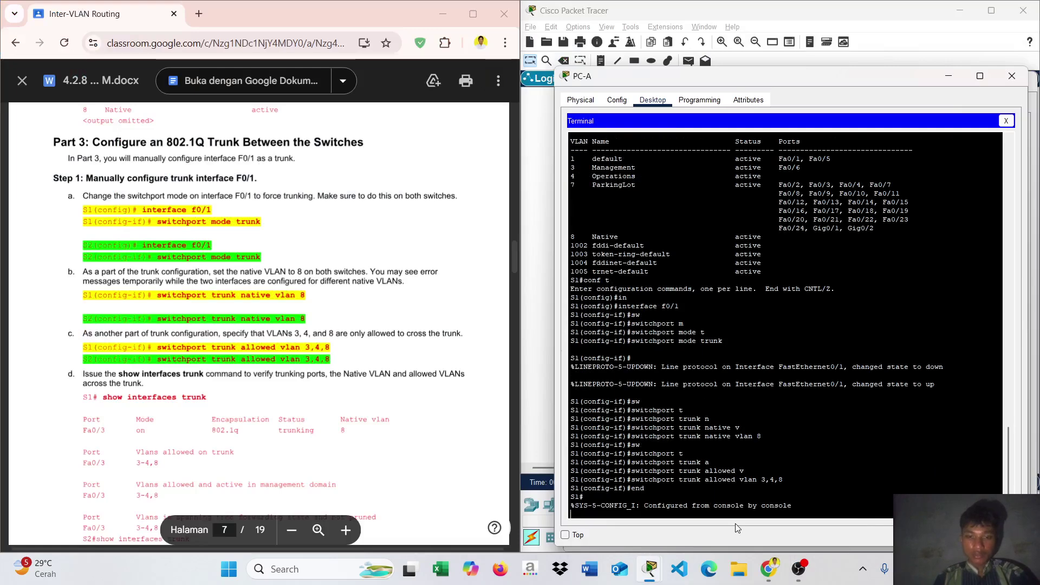
key("Return")
type("s")
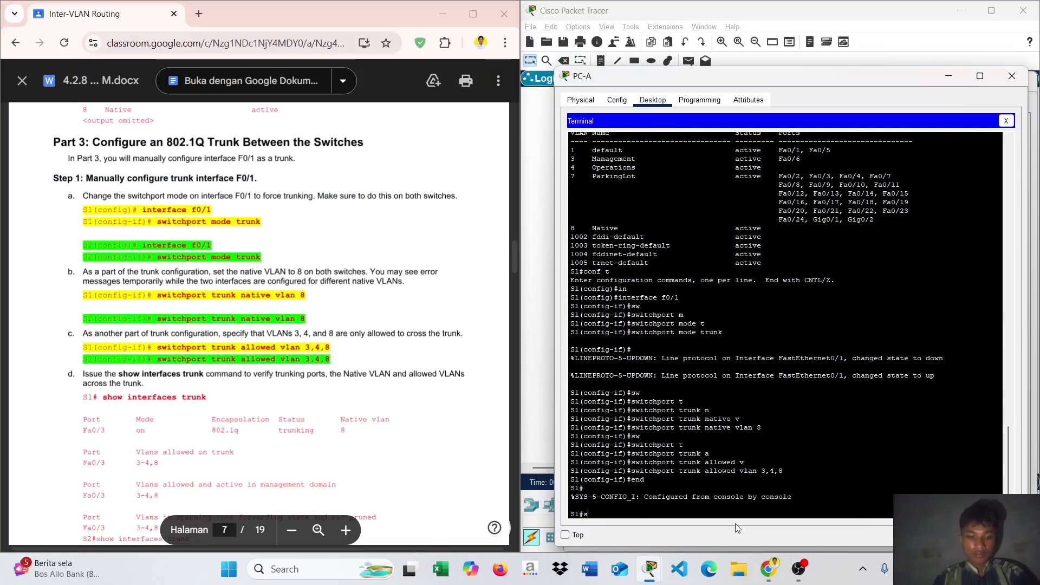
type("h")
key("Tab")
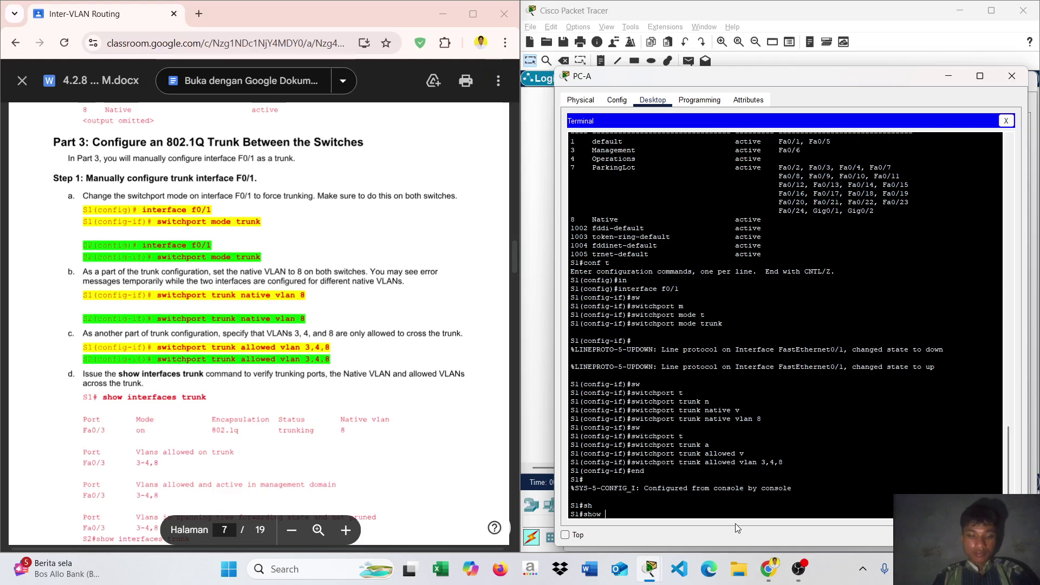
type("in")
key("Tab")
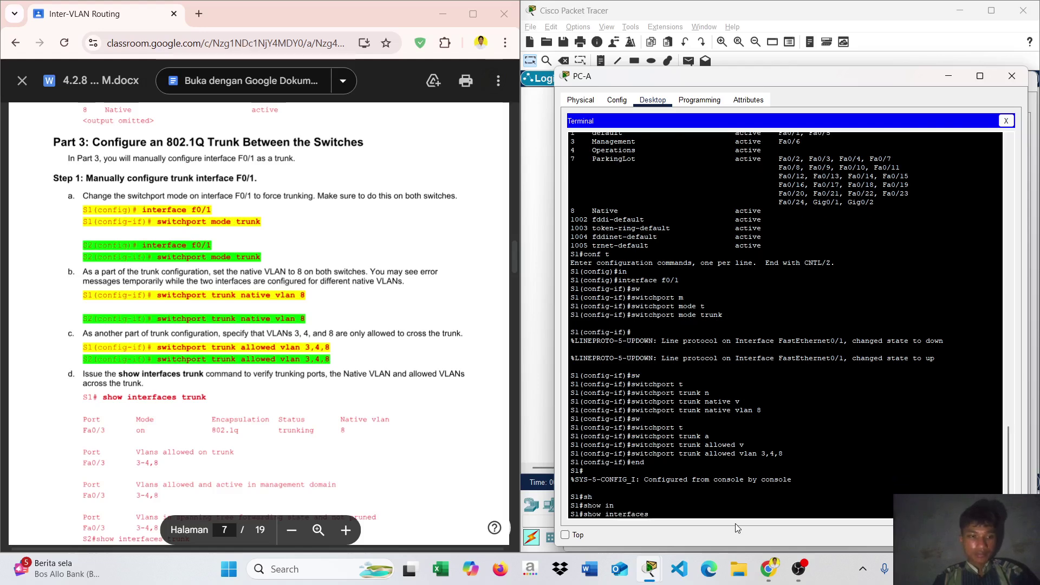
type("t")
key("Tab")
key("Return")
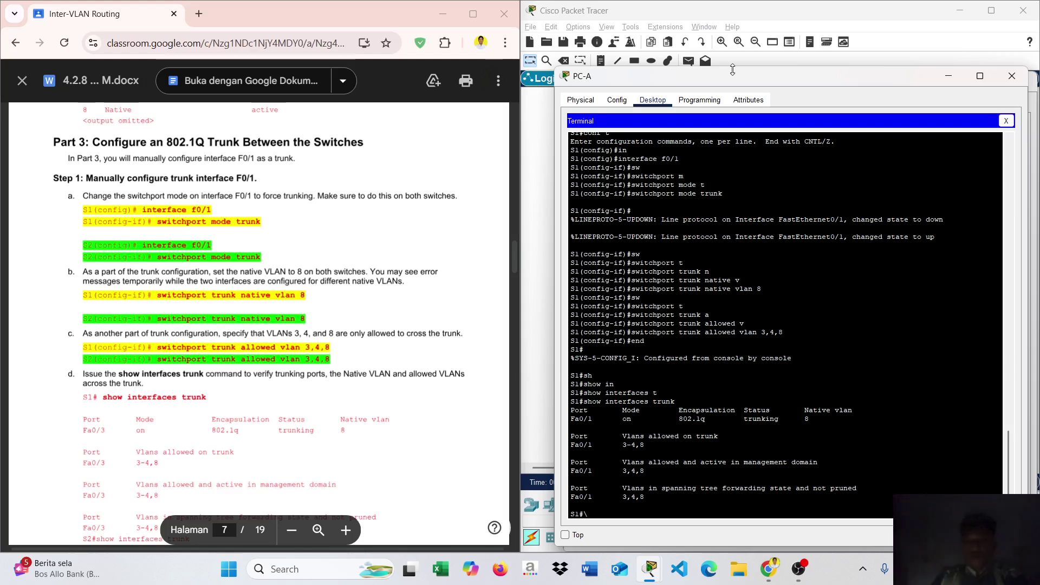
type("\\\\\\\\\\\\\\")
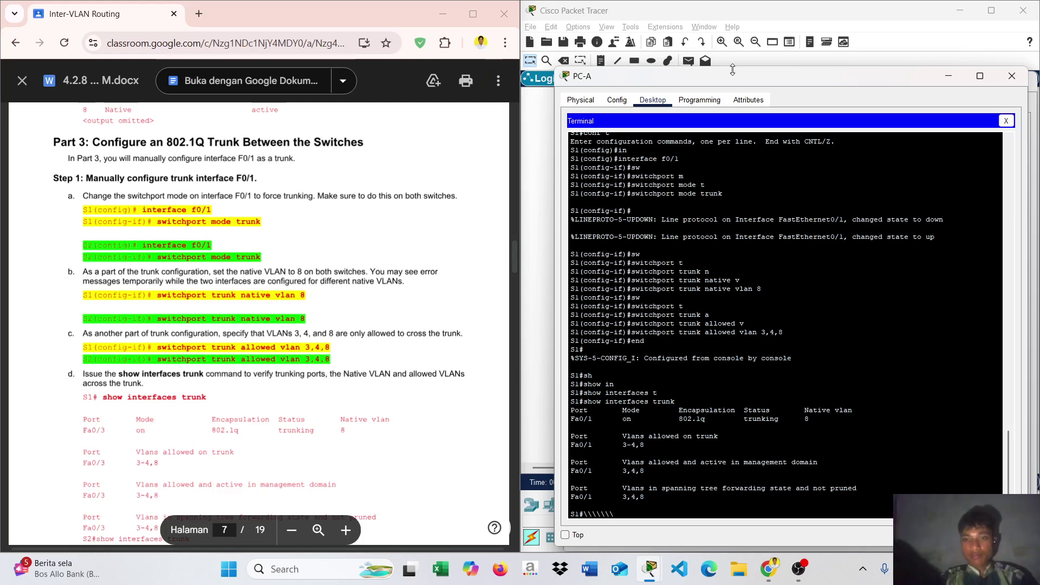
type("=")
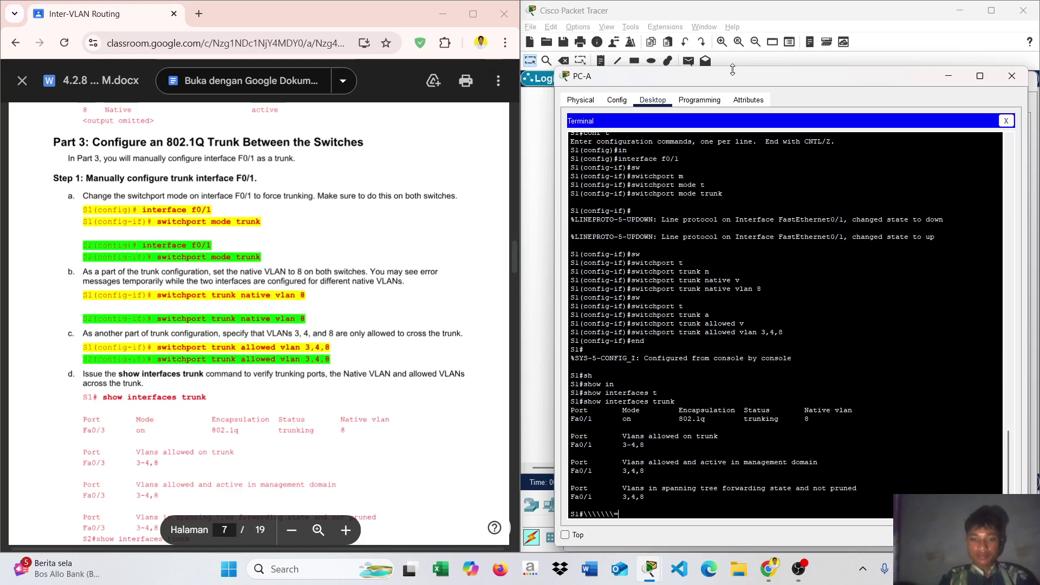
key("BackSpace")
key("BackSpace")
key("BackSpace")
key("BackSpace")
key("BackSpace")
key("BackSpace")
key("BackSpace")
key("BackSpace")
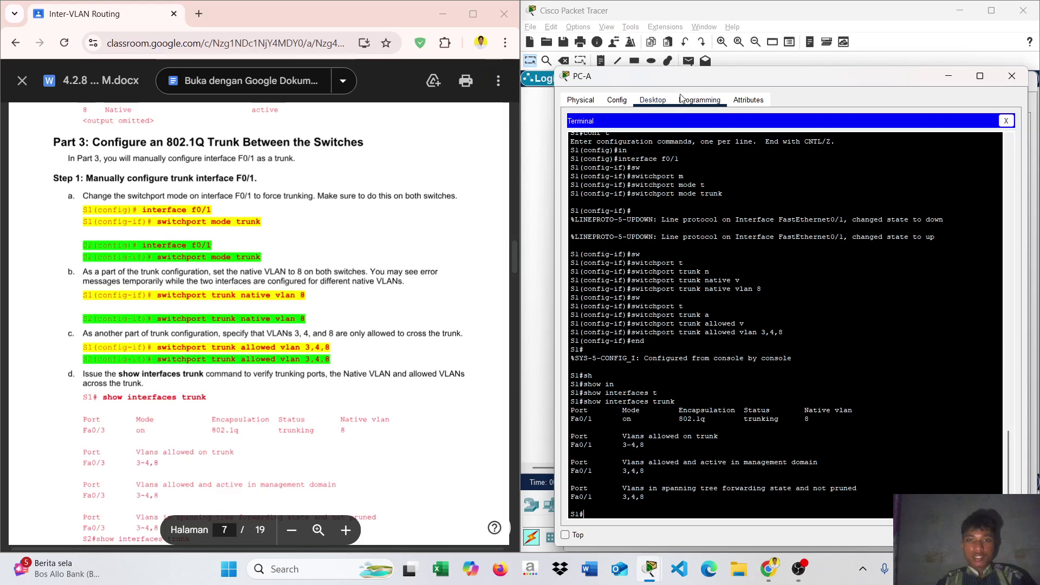
Step: Rearrange the PC-A and PC-B windows to compare both switches' trunk output with the expected output in the lab document
left_click_drag(686, 78, 325, 43)
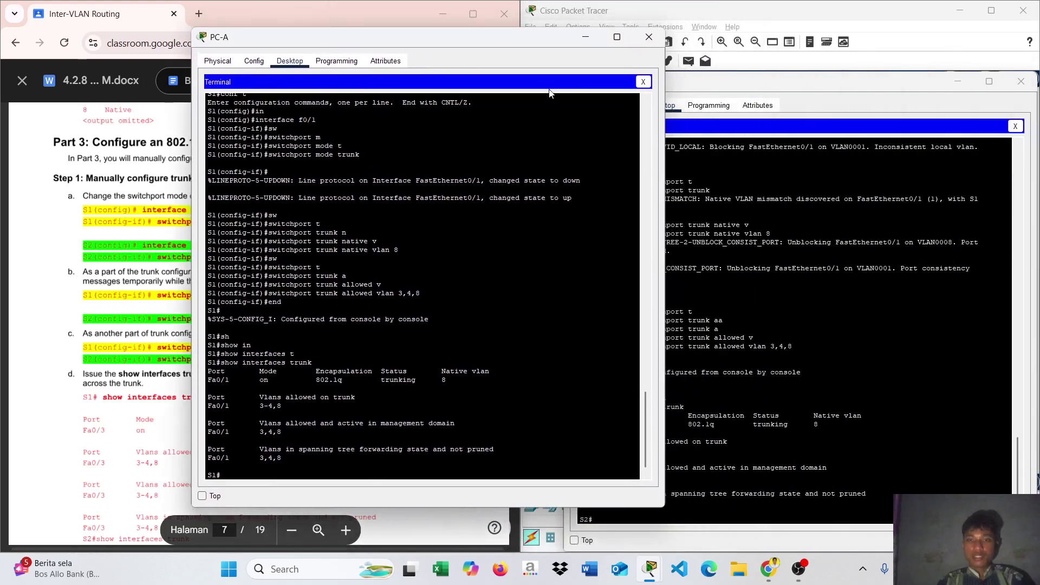
left_click_drag(717, 85, 841, 62)
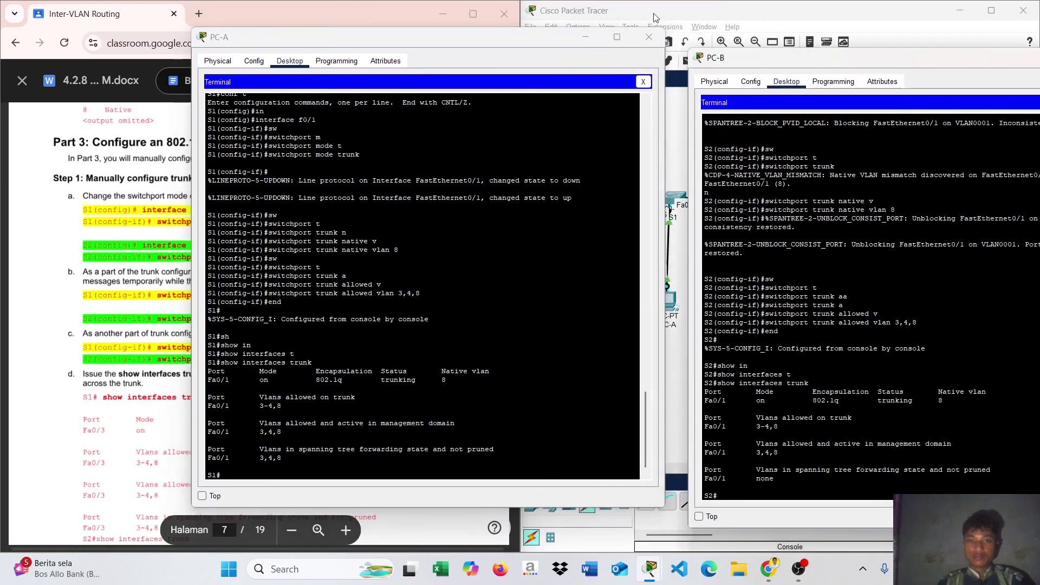
left_click_drag(550, 39, 605, 49)
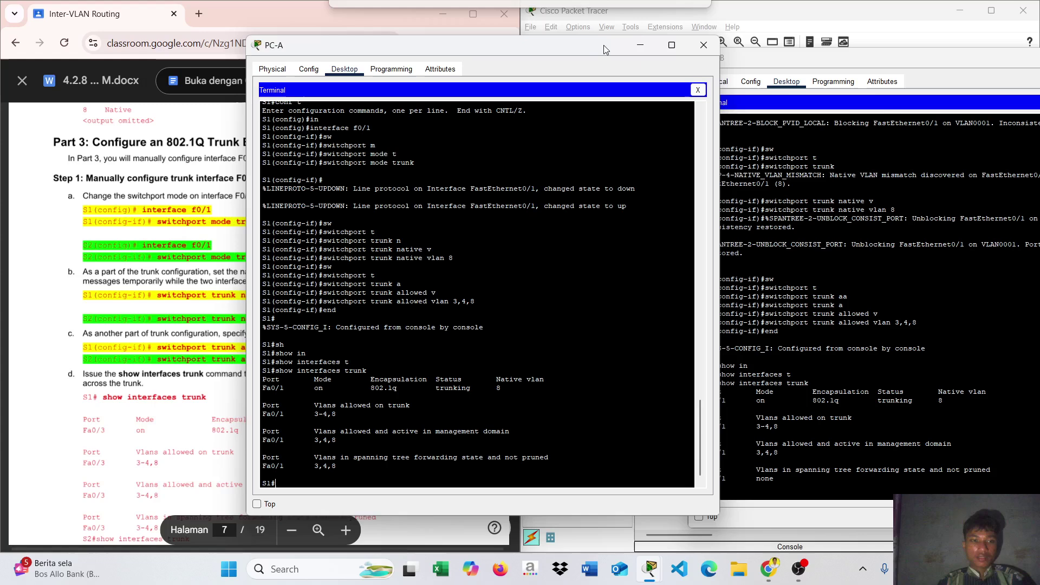
scroll(185, 403, "down", 1)
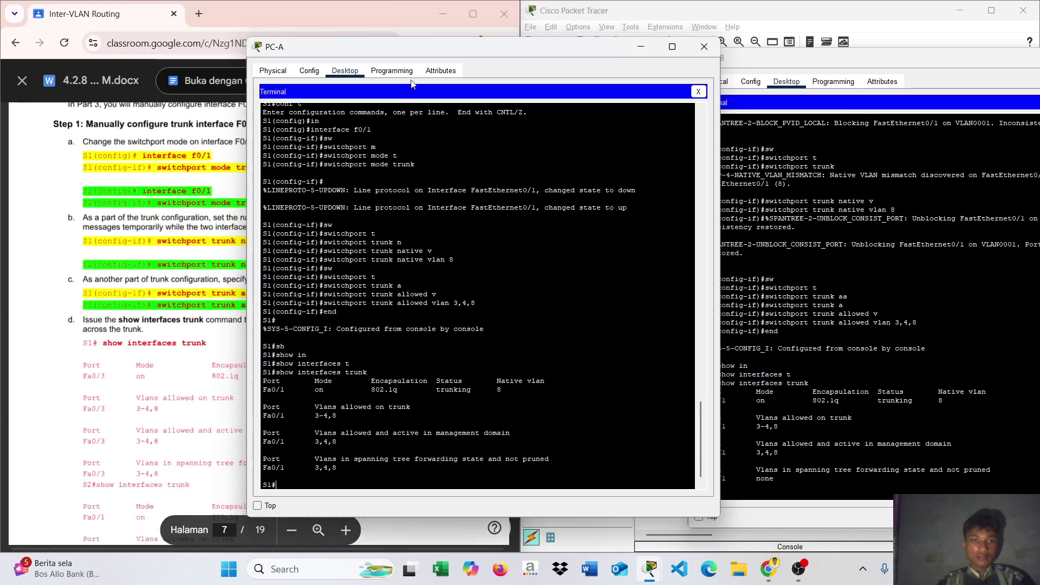
left_click_drag(427, 43, 604, 46)
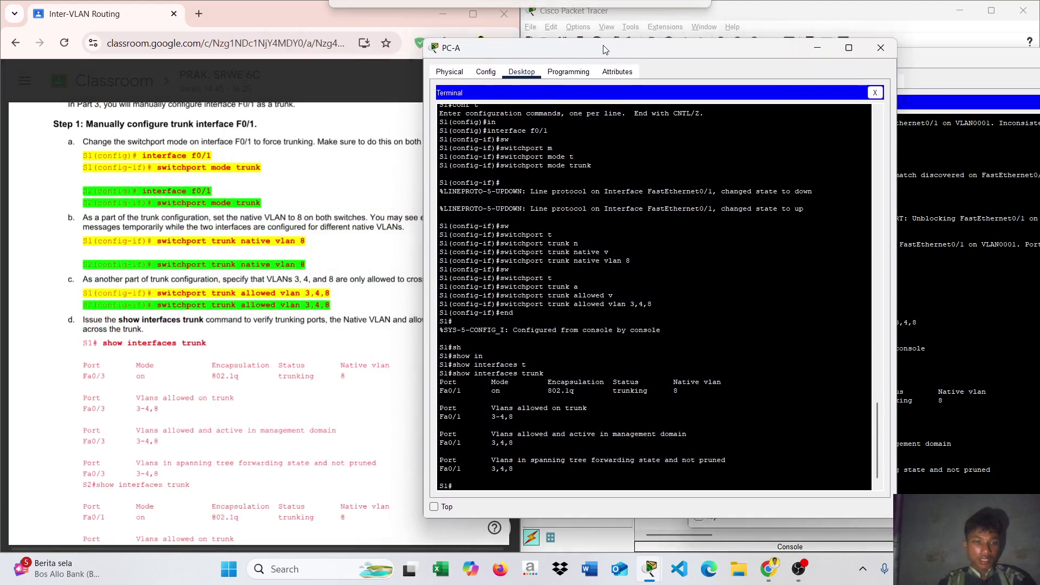
scroll(187, 419, "down", 1)
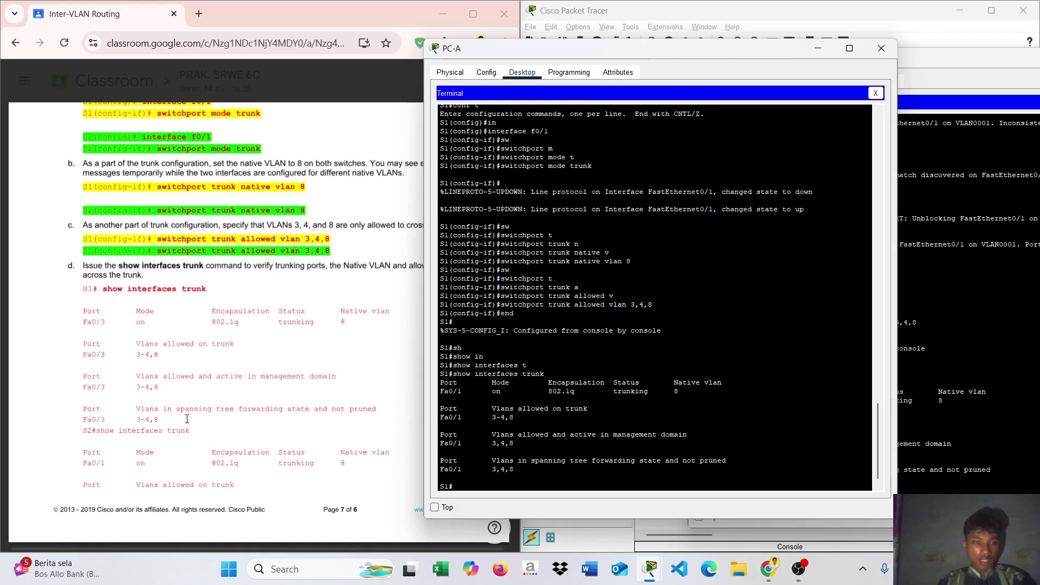
Step: Compare the S1 and S2 trunk outputs in the PC-A and PC-B windows, and bring up Step 2 in the lab document
scroll(187, 418, "down", 1)
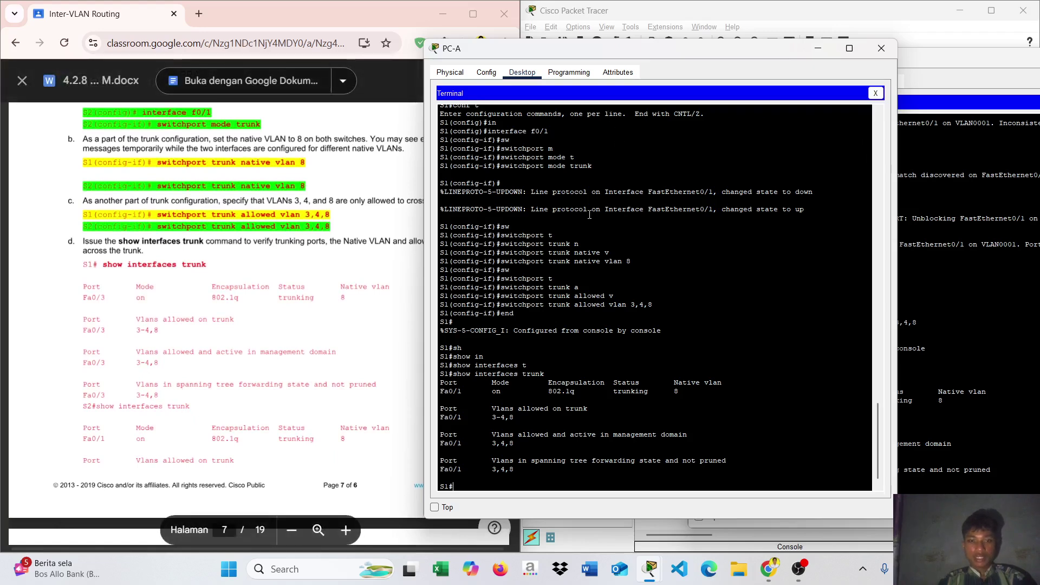
scroll(589, 215, "down", 1)
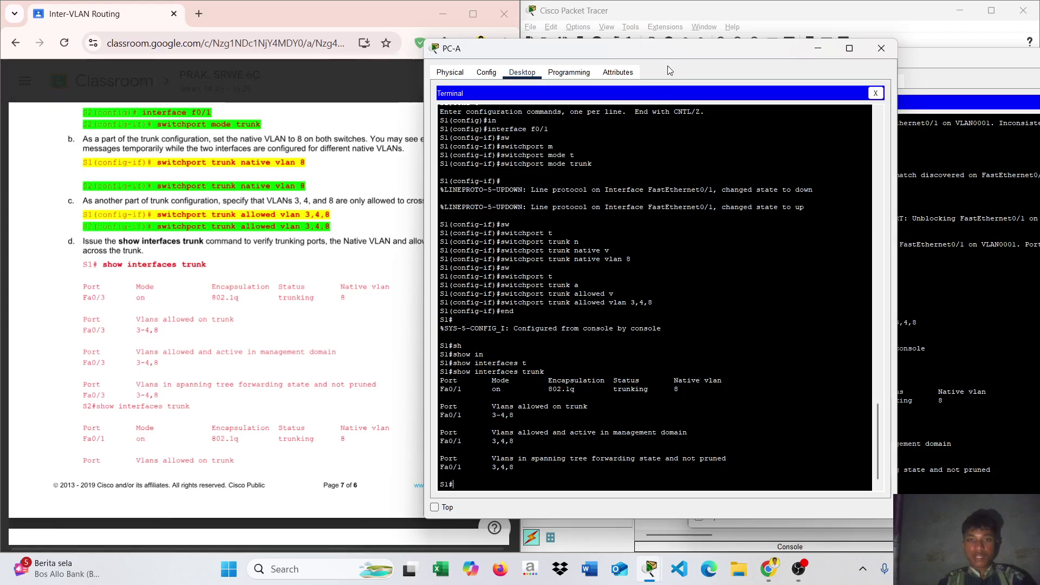
left_click_drag(666, 57, 400, 28)
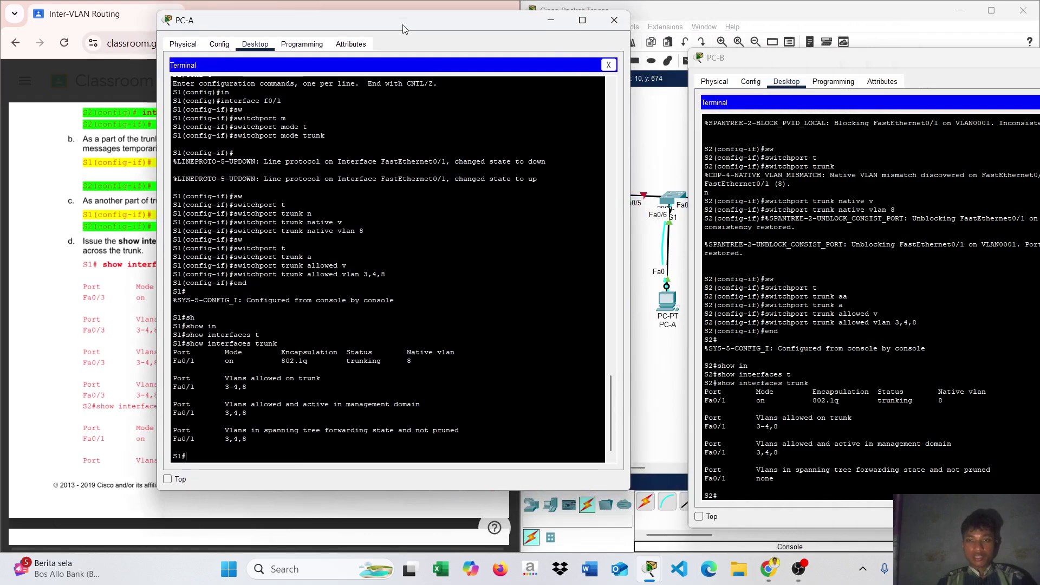
left_click_drag(797, 63, 729, 43)
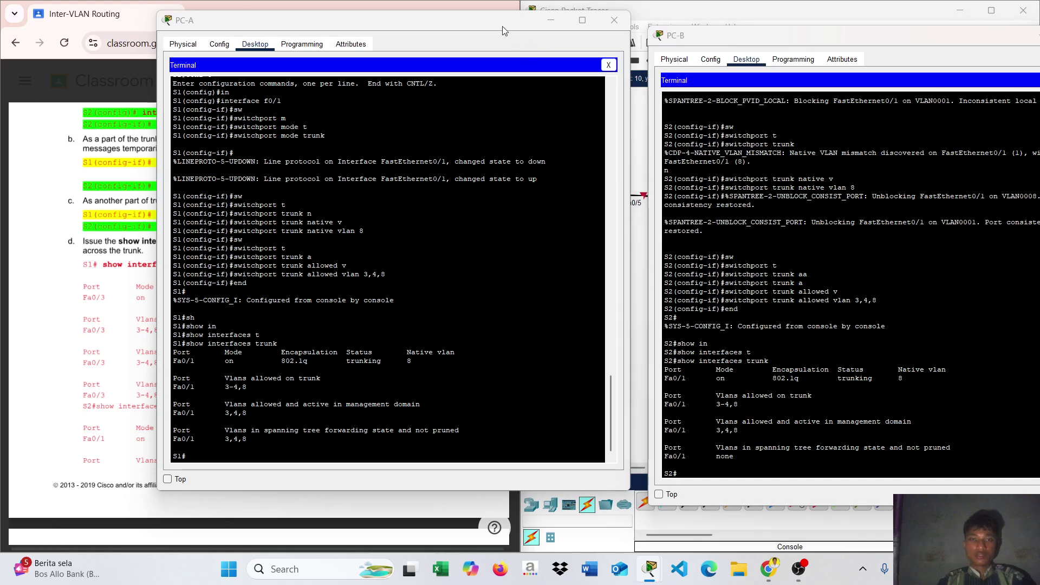
left_click_drag(502, 26, 774, 61)
scroll(385, 417, "down", 6)
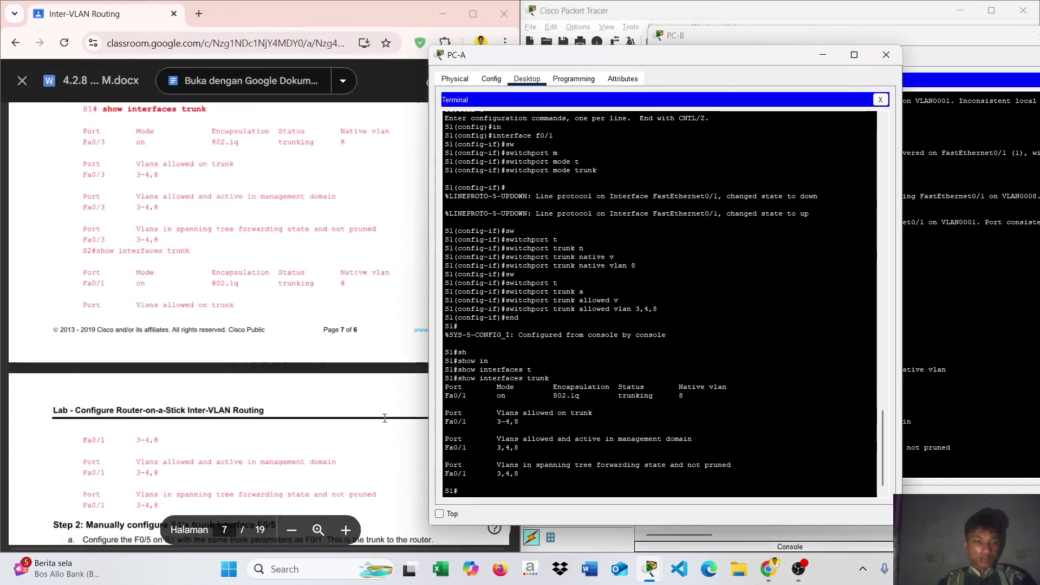
scroll(385, 418, "down", 1)
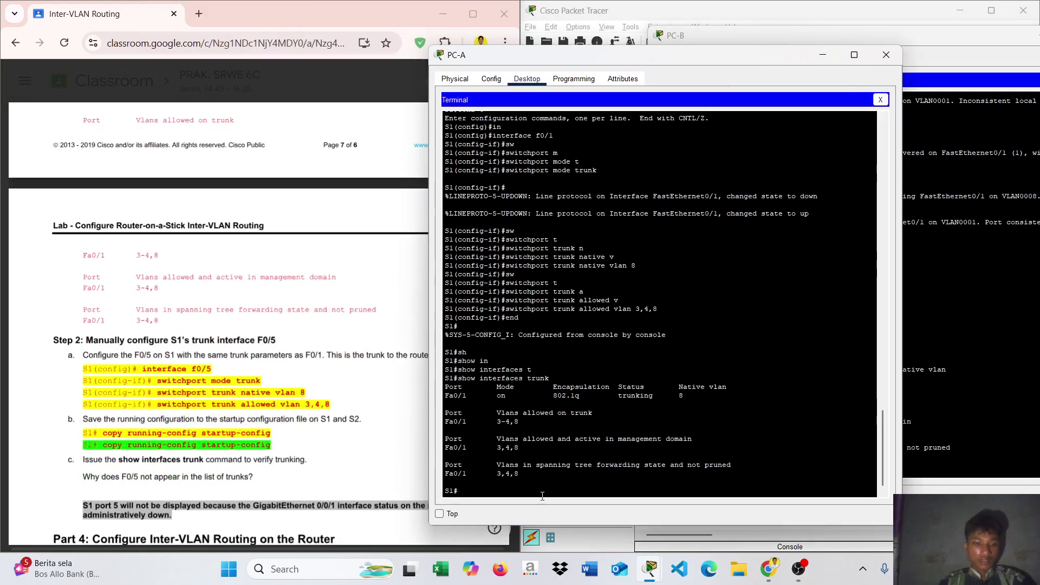
Step: Enter global configuration mode on S1 and open interface f0/5 for configuration
type("conf t")
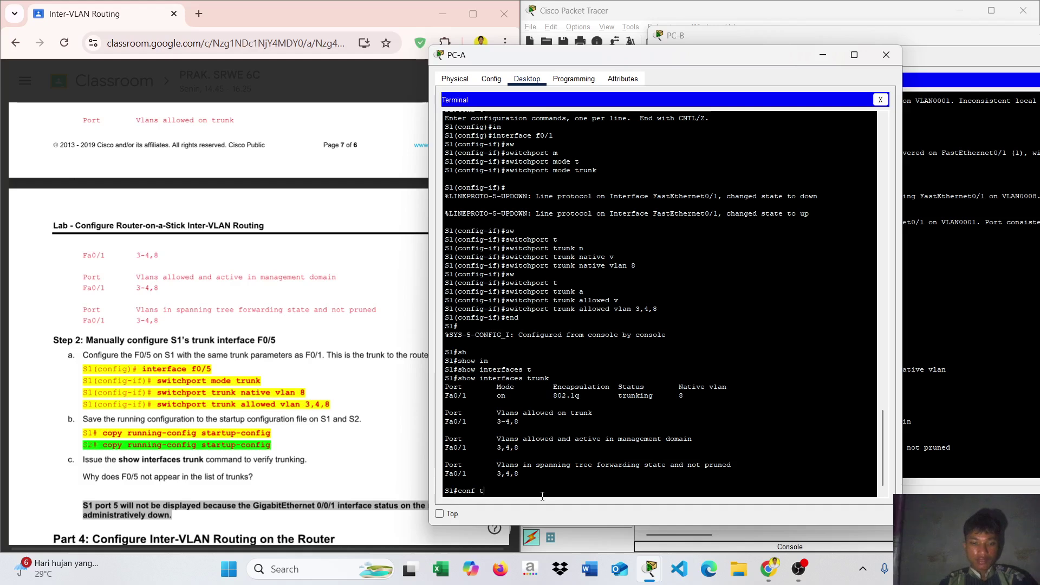
key("Return")
type("in")
key("Tab")
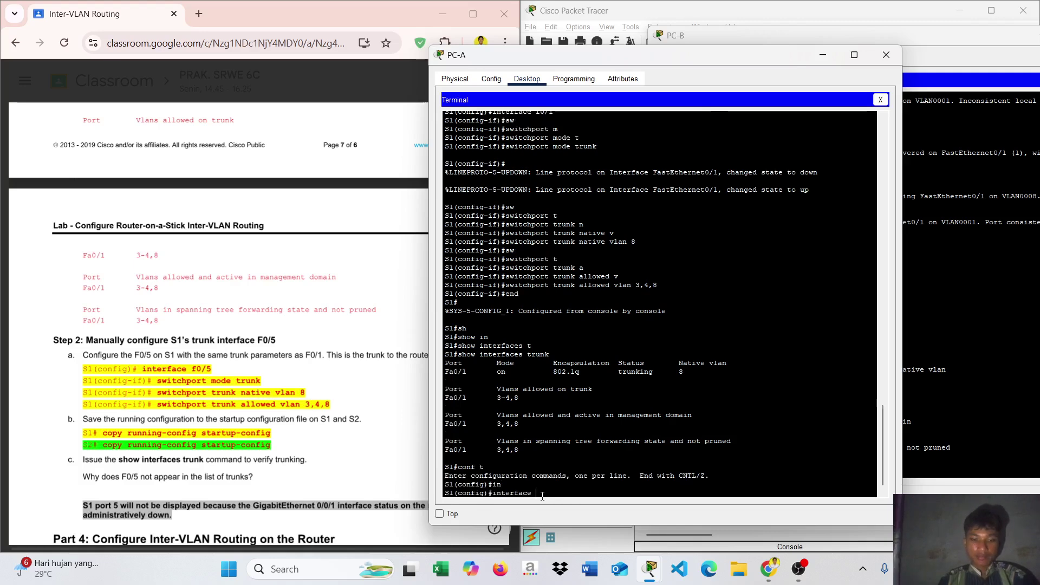
type("f0/5")
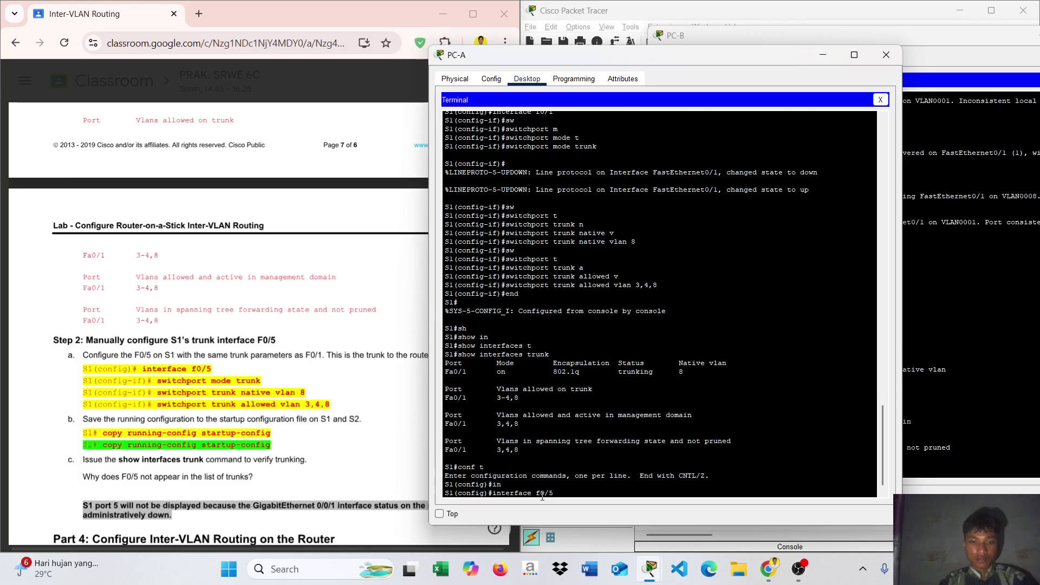
key("Return")
Step: Set S1's interface f0/5 to trunk mode with switchport mode trunk
type("s")
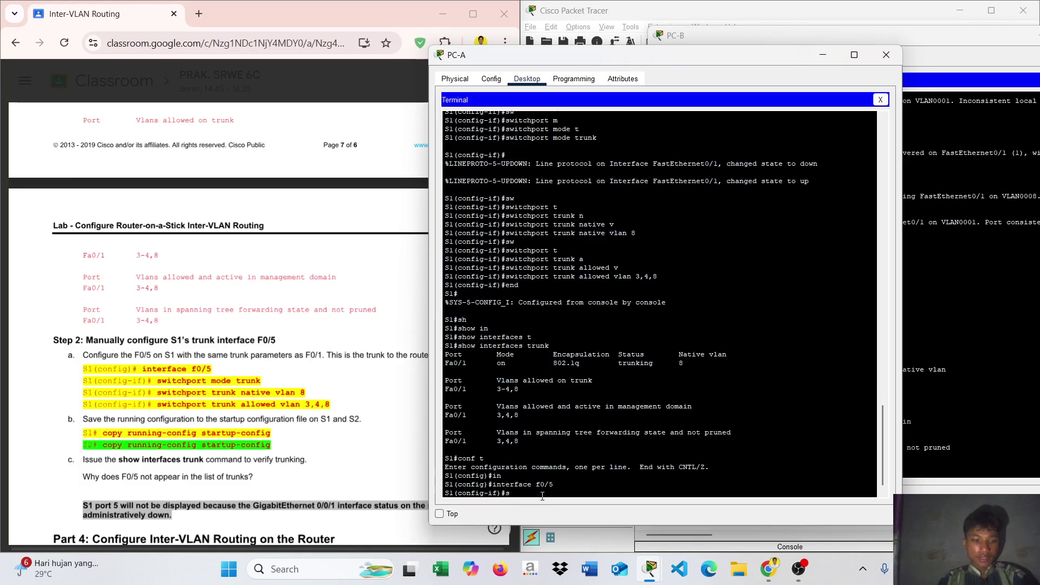
type("w")
key("Tab")
type("mo")
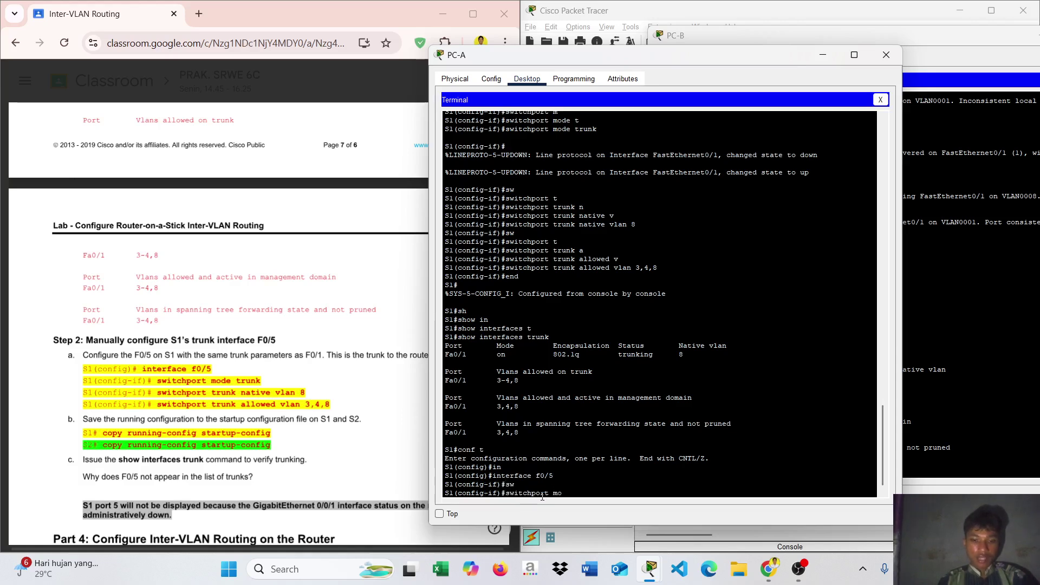
key("Tab")
type("tr")
key("Tab")
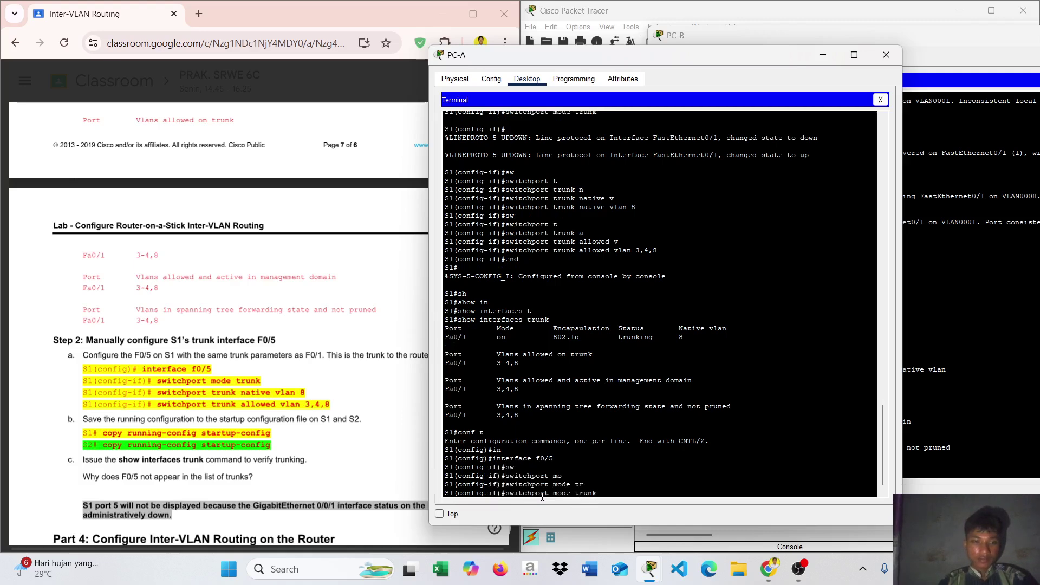
key("Return")
Step: Set the native VLAN of S1's f0/5 trunk to 8 with switchport trunk native vlan 8
type("sw")
key("Tab")
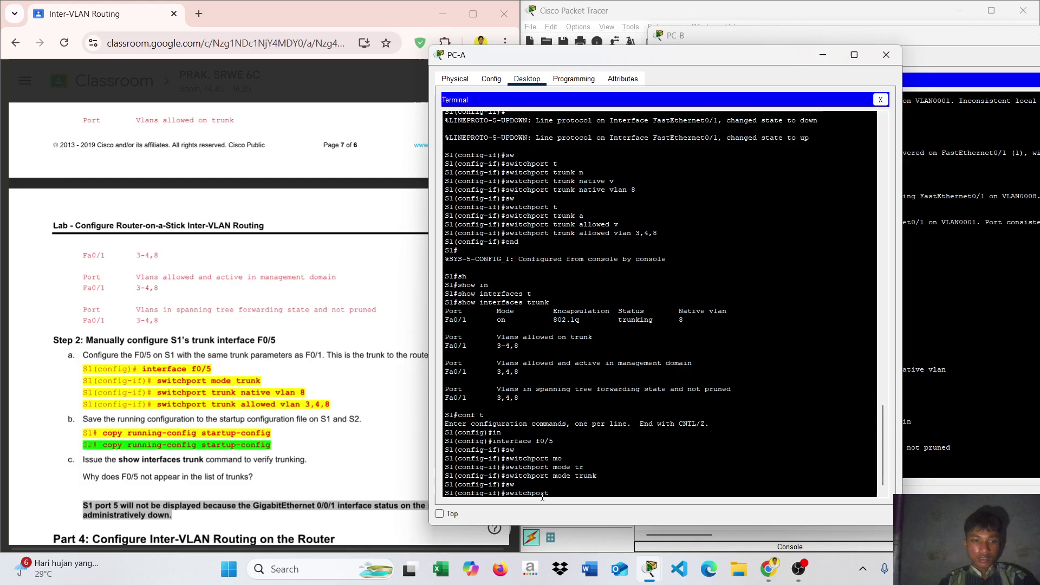
type("t")
key("Tab")
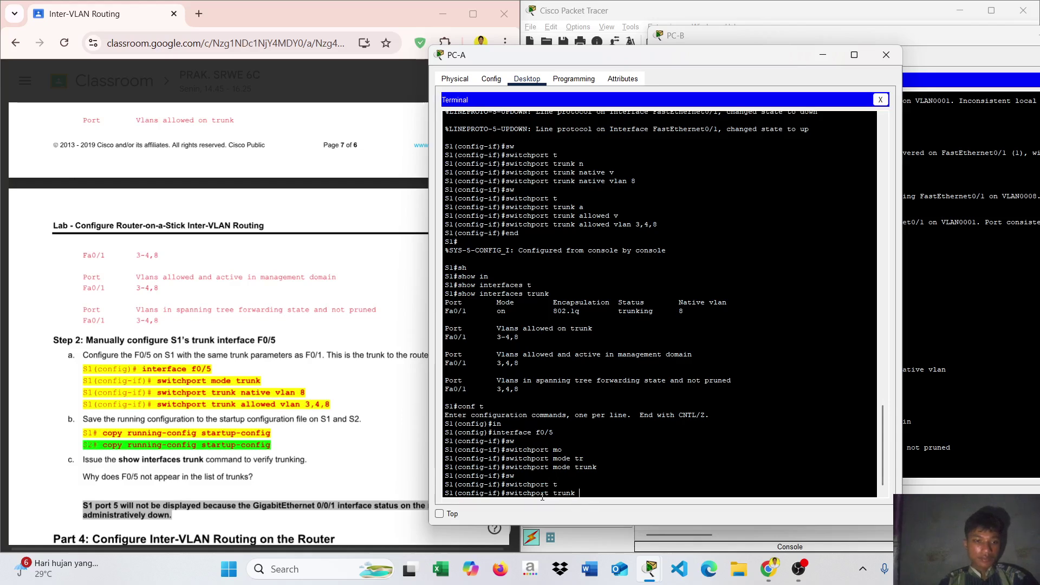
type("n")
key("Tab")
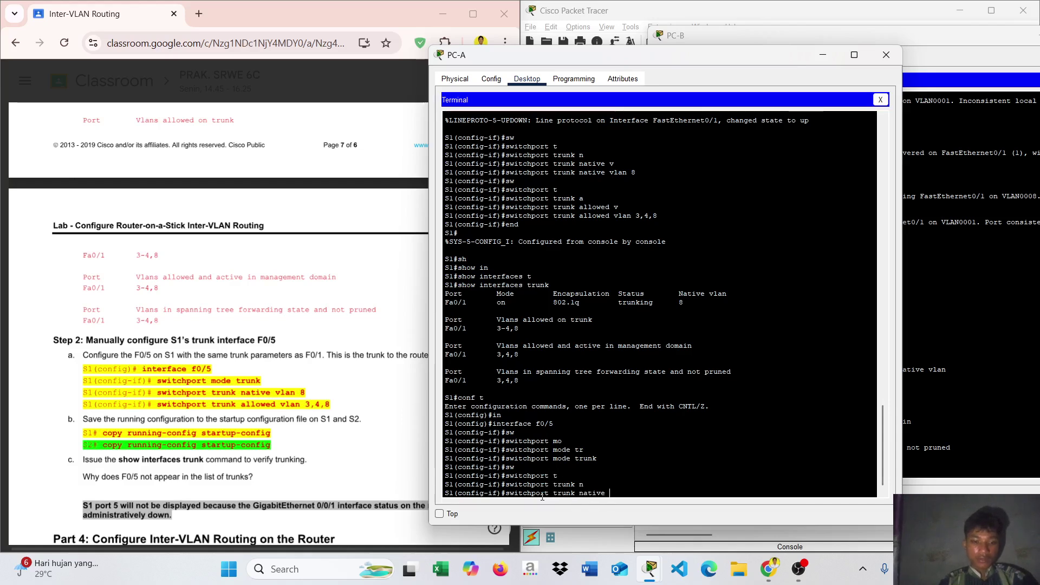
type("vl")
key("Tab")
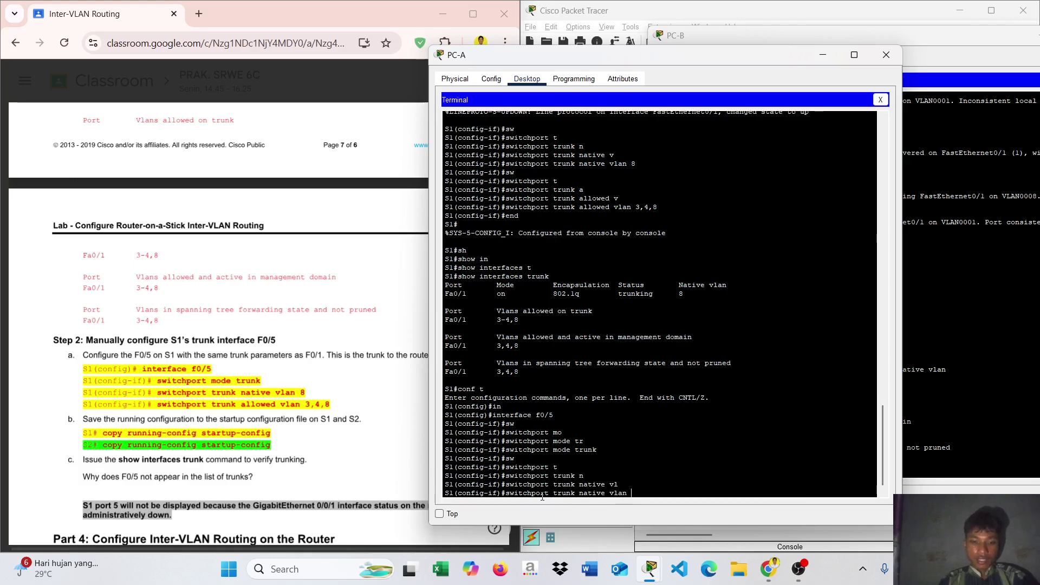
type("8")
key("Return")
Step: Allow only VLANs 3,4,8 on S1's f0/5 trunk with switchport trunk allowed vlan 3,4,8
type("sw")
key("Tab")
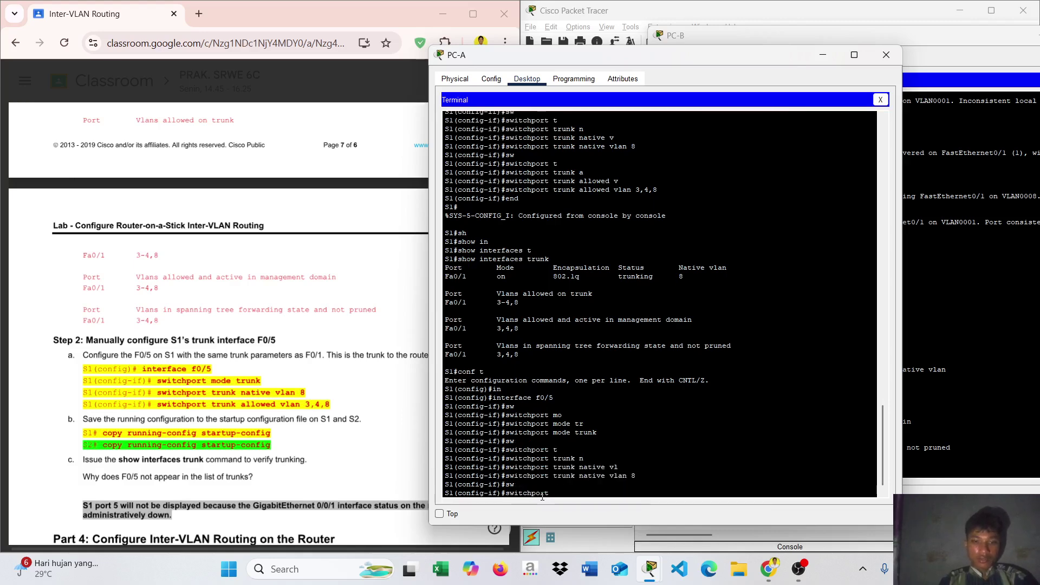
type("tr")
key("Tab")
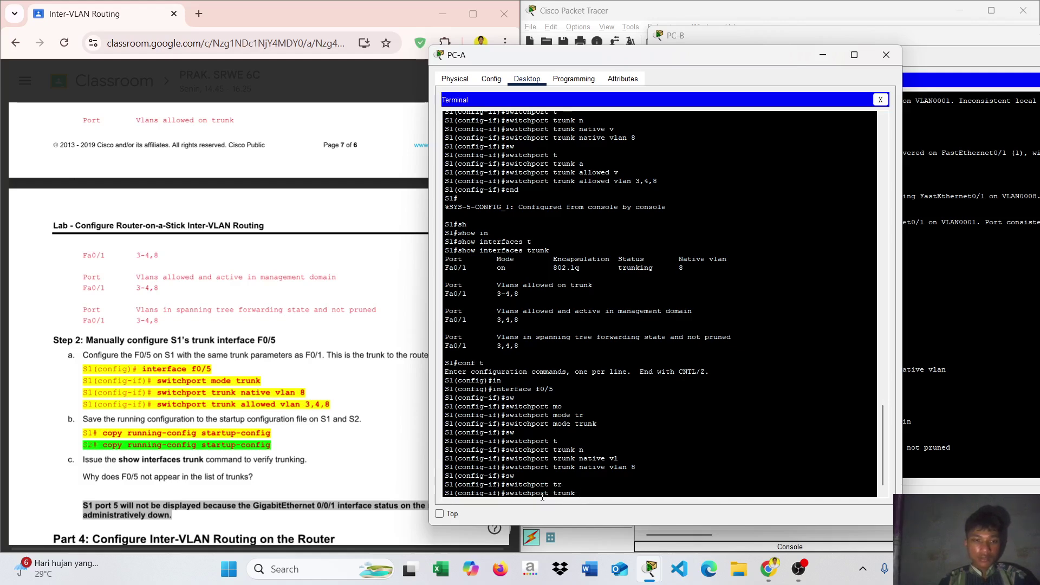
type("a")
key("Tab")
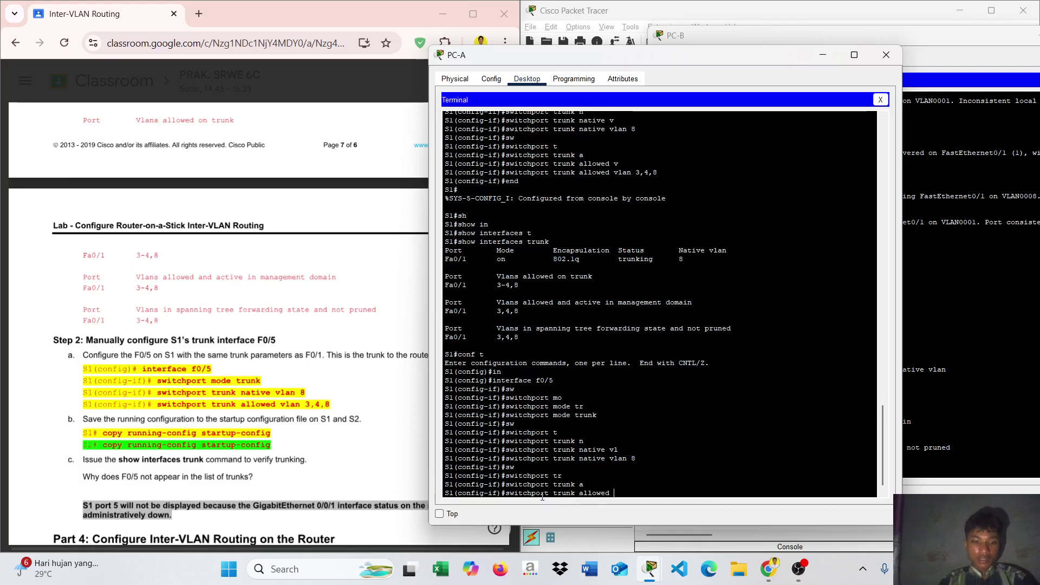
type("v")
key("Tab")
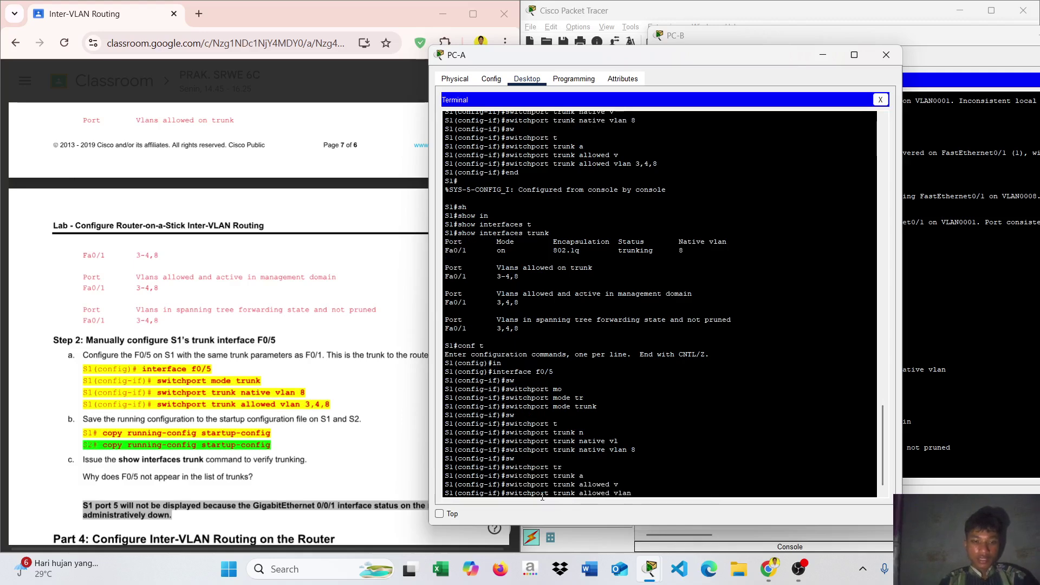
type("3,44,")
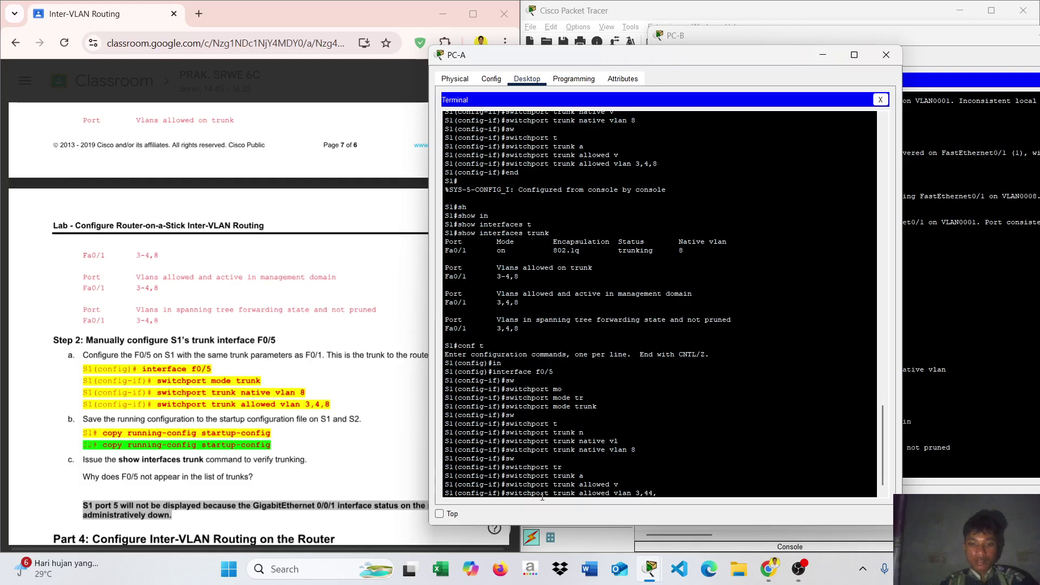
key("BackSpace")
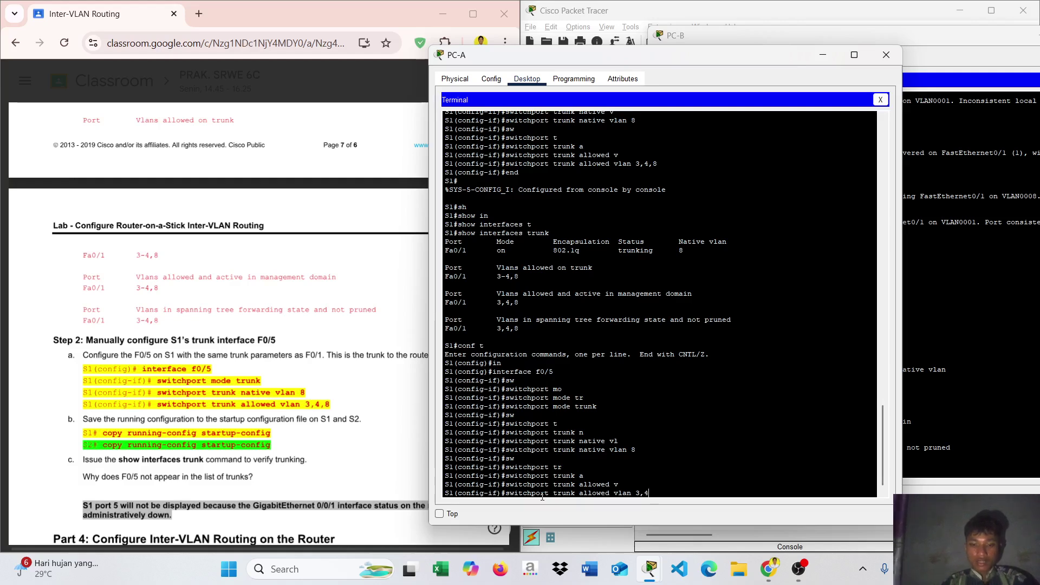
type(",8")
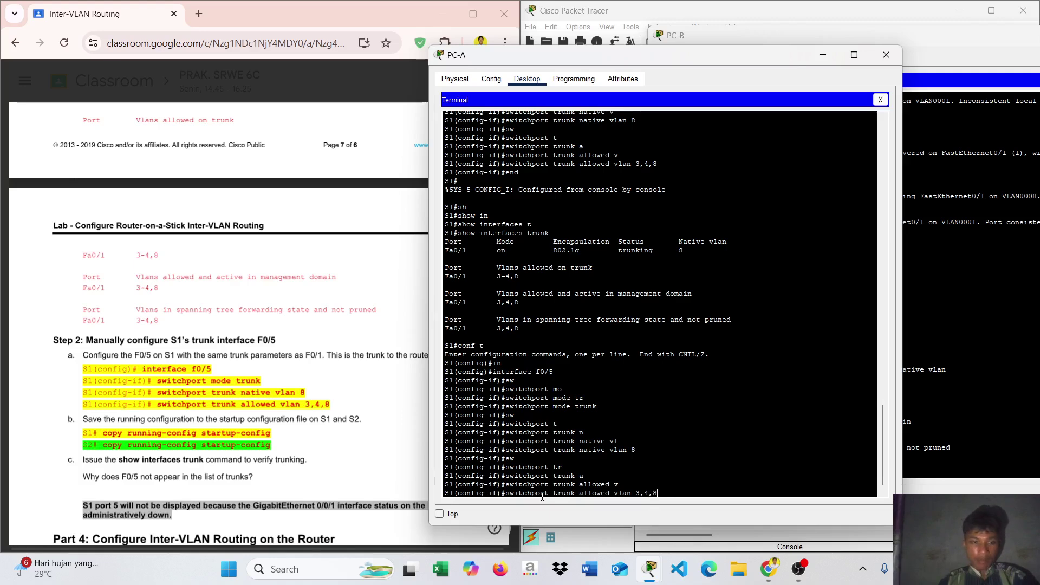
key("Return")
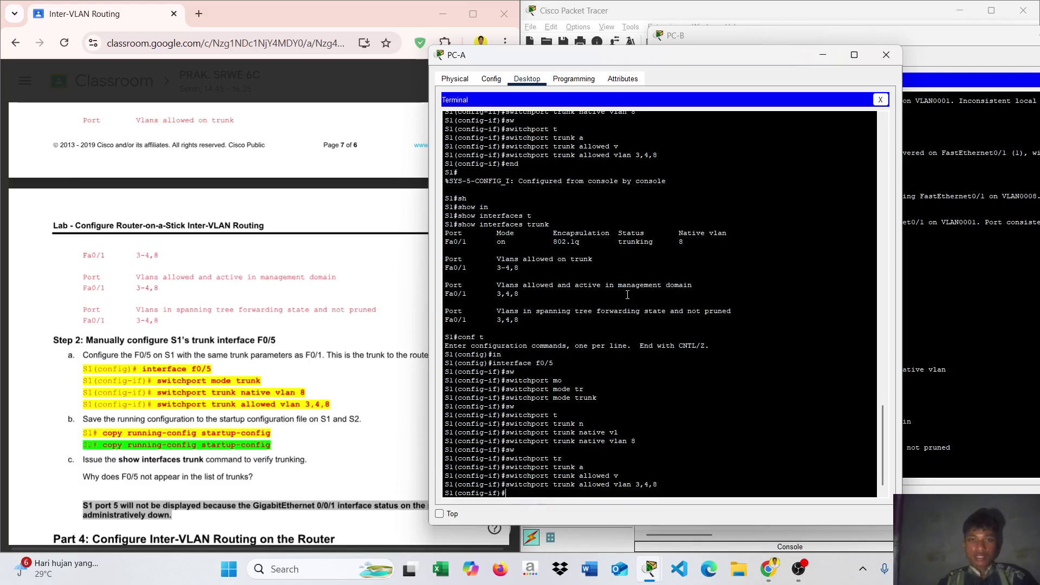
Step: Enter global configuration mode on S2 from PC-B's terminal and return to PC-A's terminal
mouse_move(650, 568)
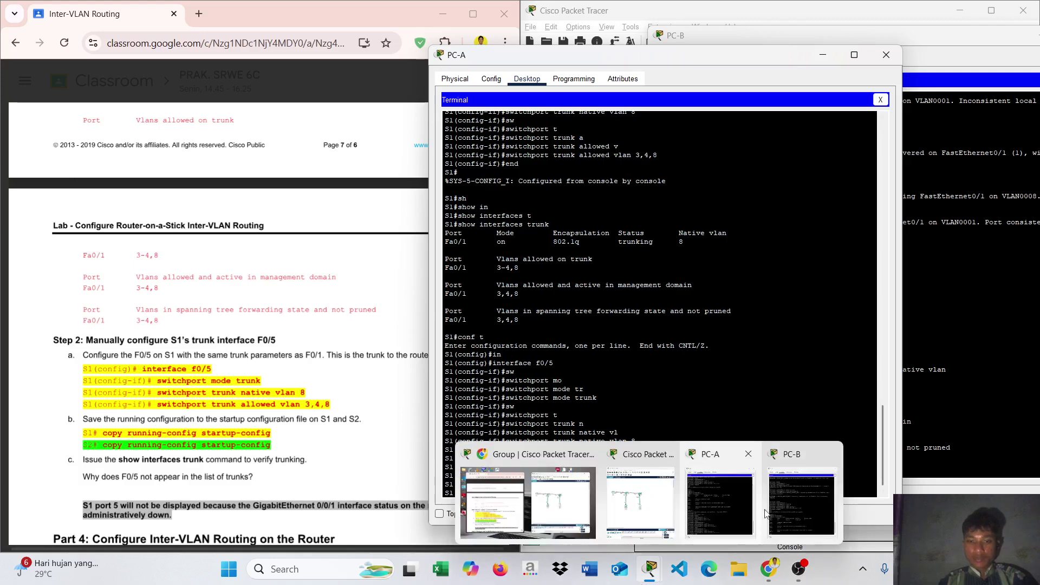
left_click(788, 508)
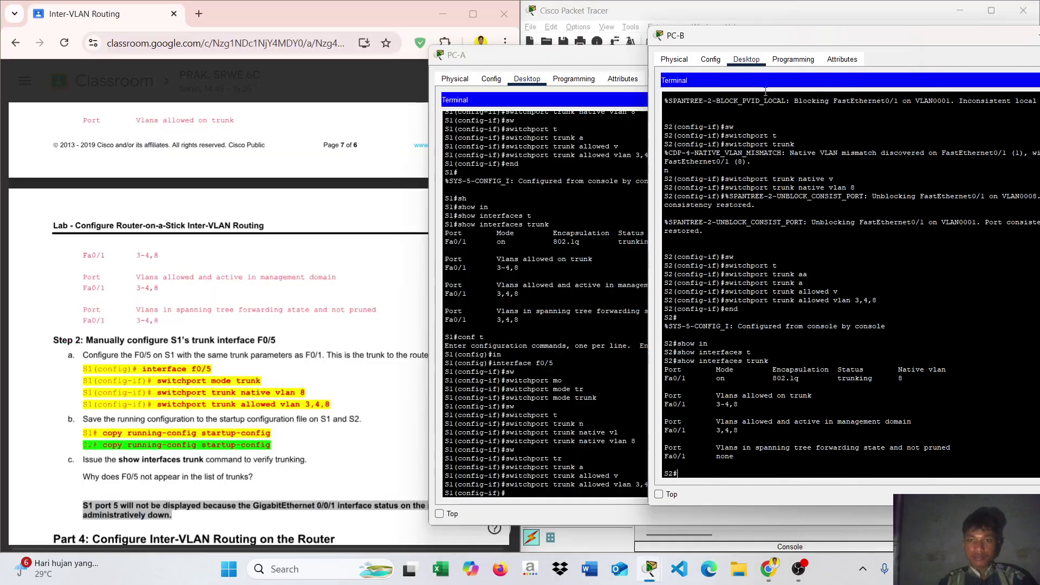
left_click_drag(771, 37, 631, 44)
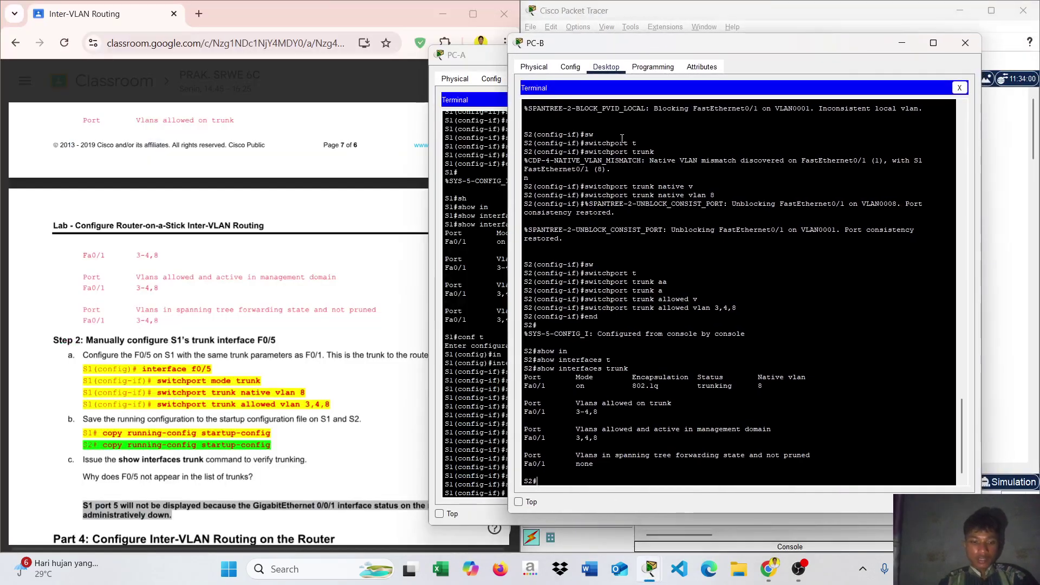
type("conf t")
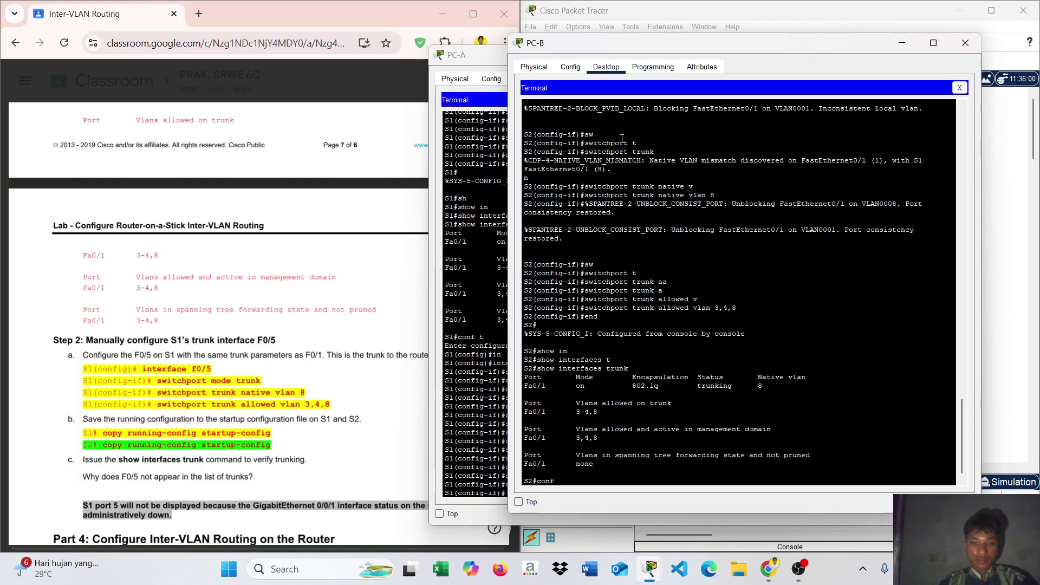
key("Return")
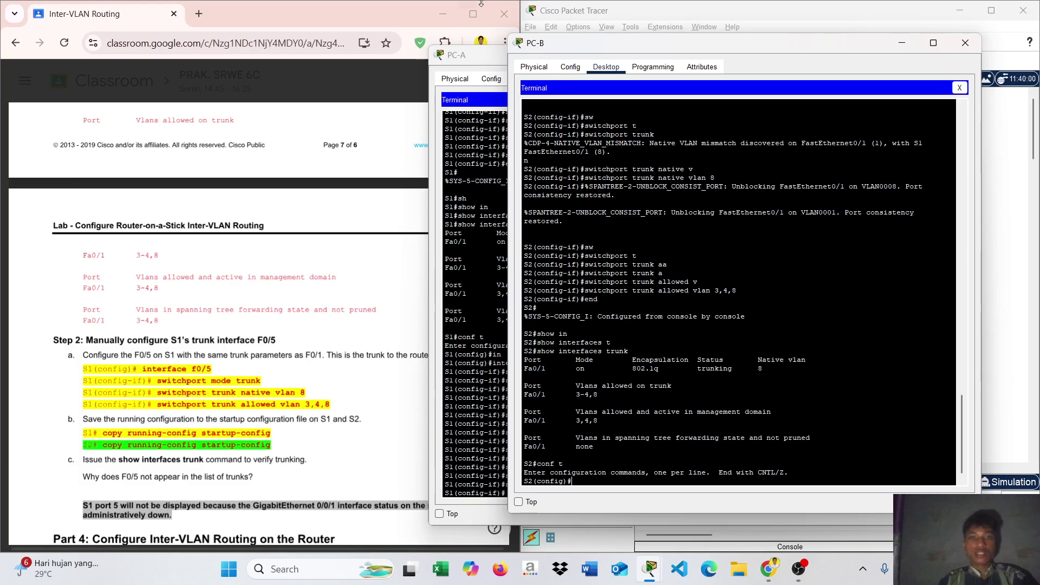
left_click(475, 56)
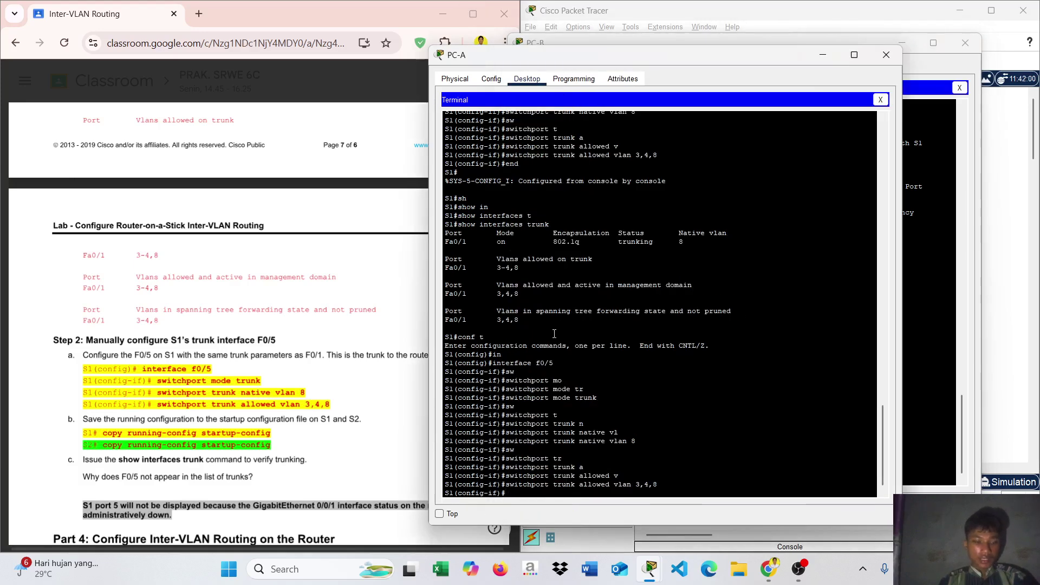
type("cop")
key("Tab")
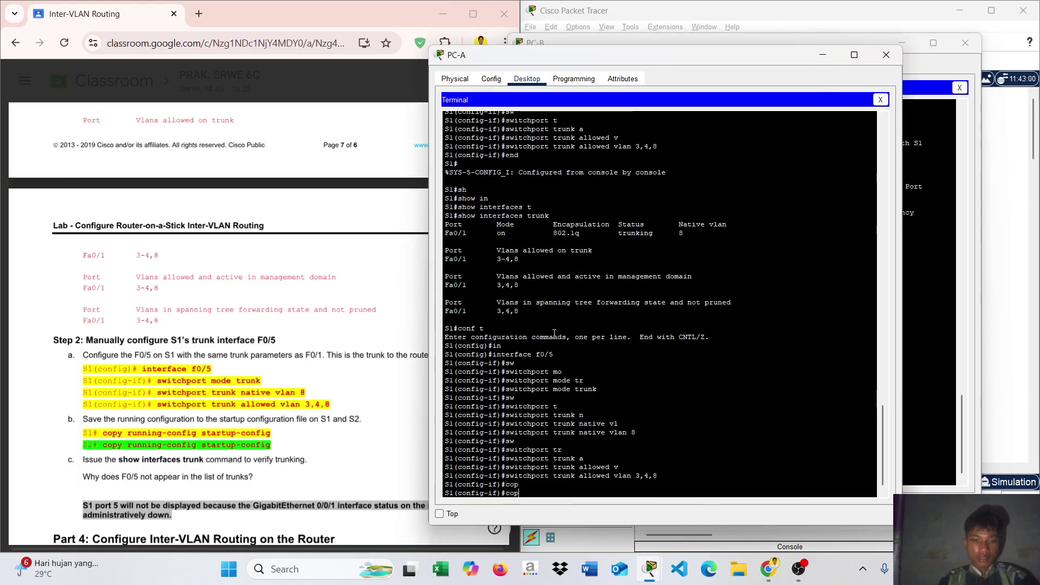
key("BackSpace")
key("BackSpace")
key("BackSpace")
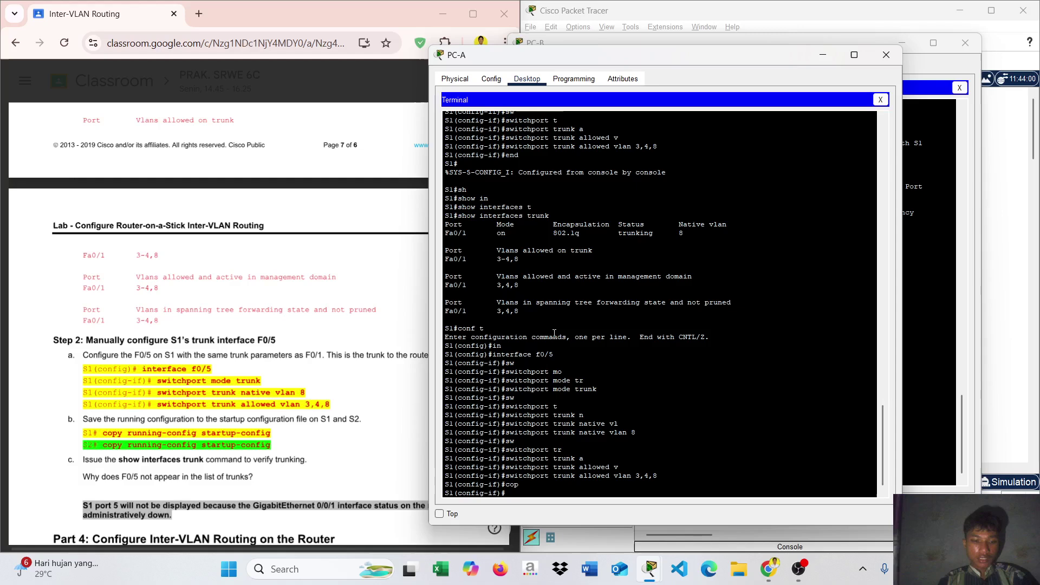
Step: Exit interface and global configuration modes on S1 back to privileged EXEC mode
type("ex")
key("Return")
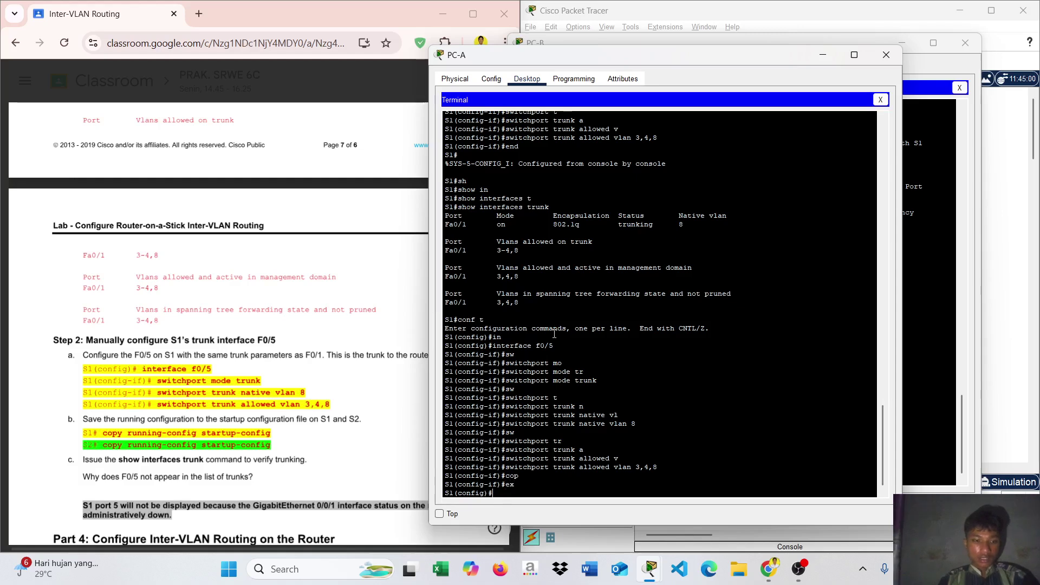
type("ex")
key("Return")
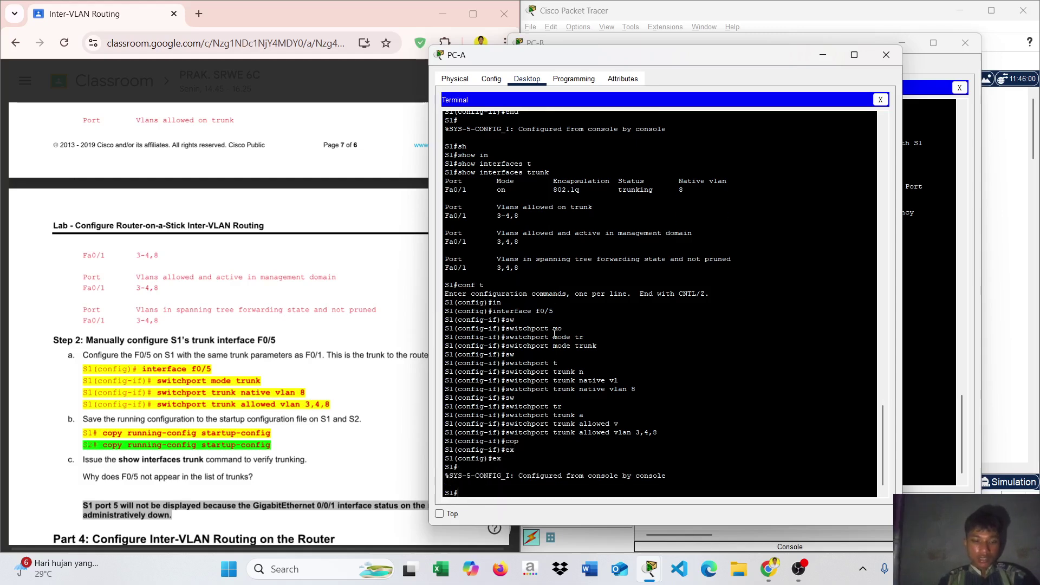
Step: Save S1's running configuration with copy running-config startup-config, accepting the default destination filename
type("cop")
key("Tab")
type("r")
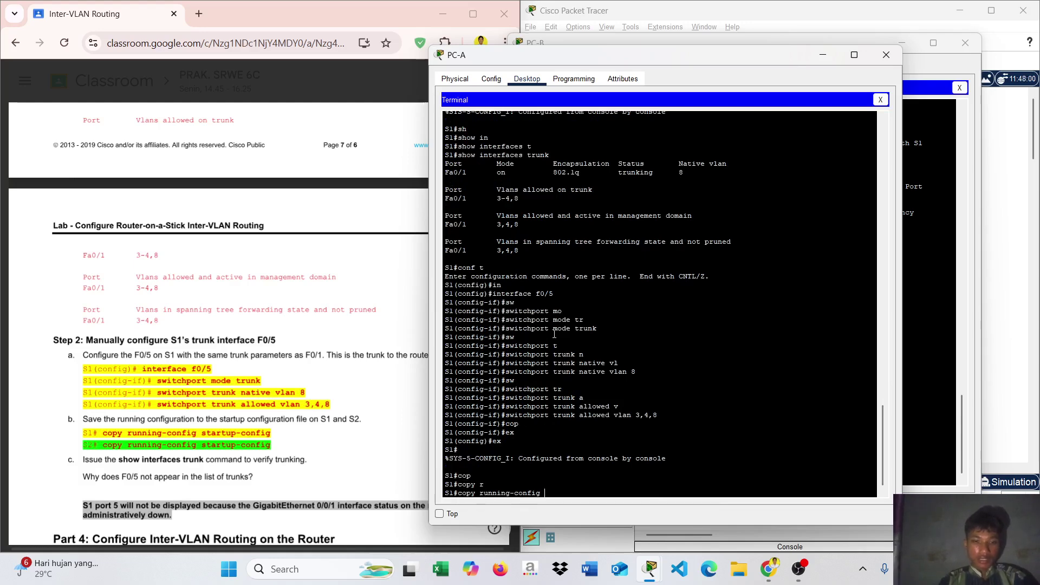
key("Tab")
type("st")
key("Tab")
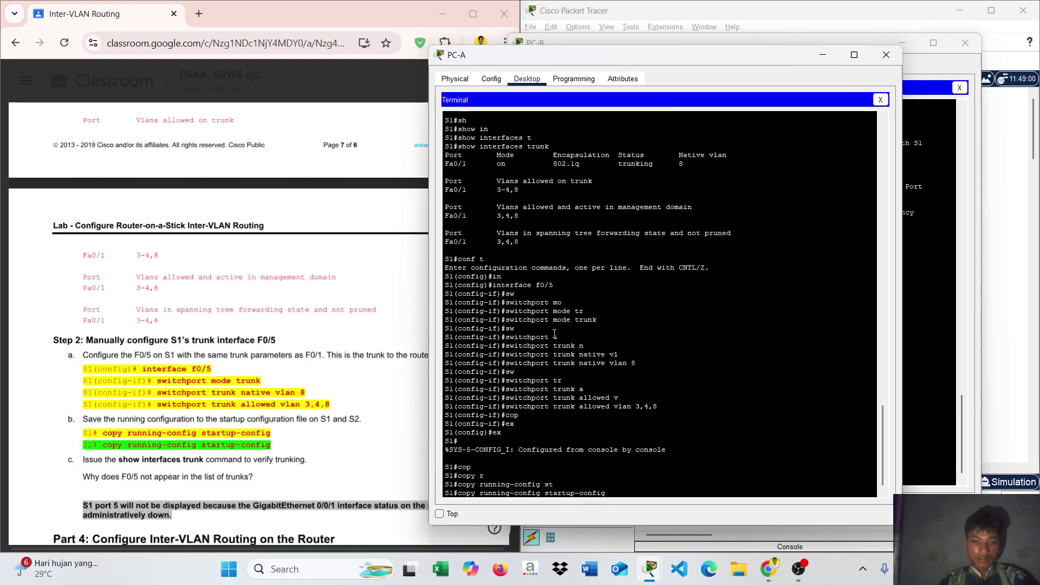
key("Return")
key("Return")
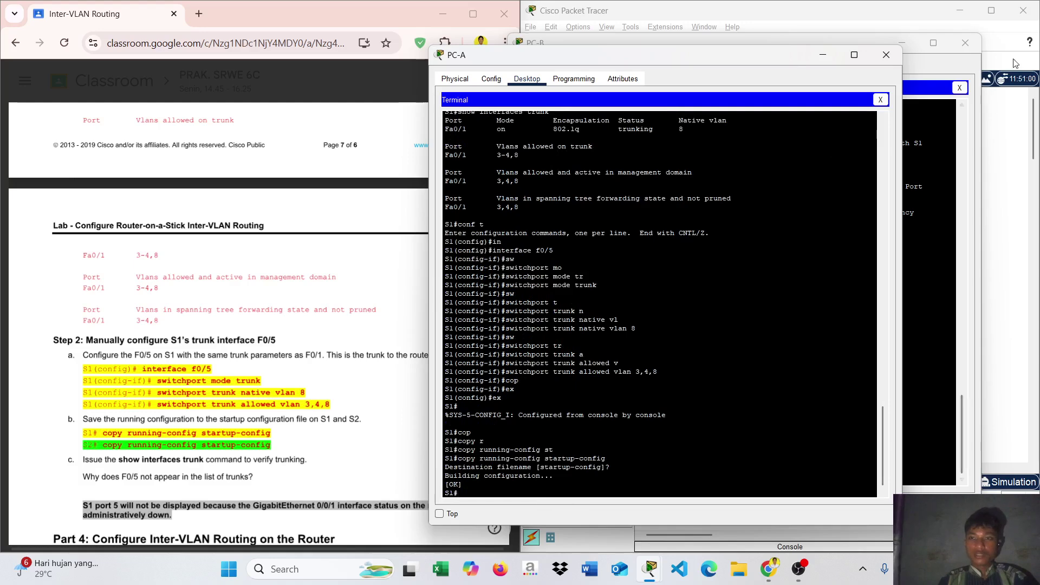
Step: Switch to PC-B's terminal and exit S2's global configuration mode to privileged EXEC mode
left_click(861, 38)
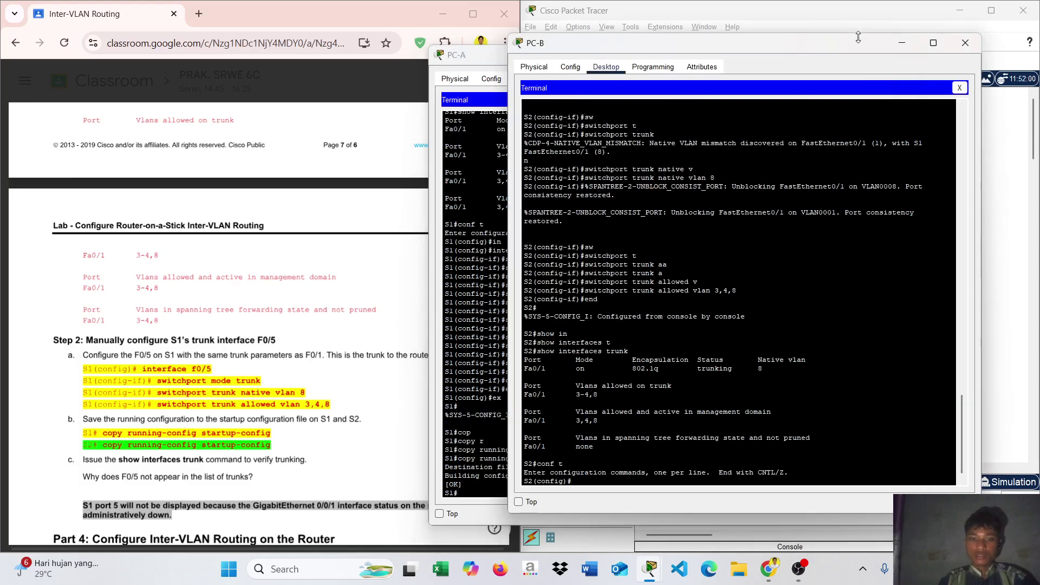
type("ex")
key("Return")
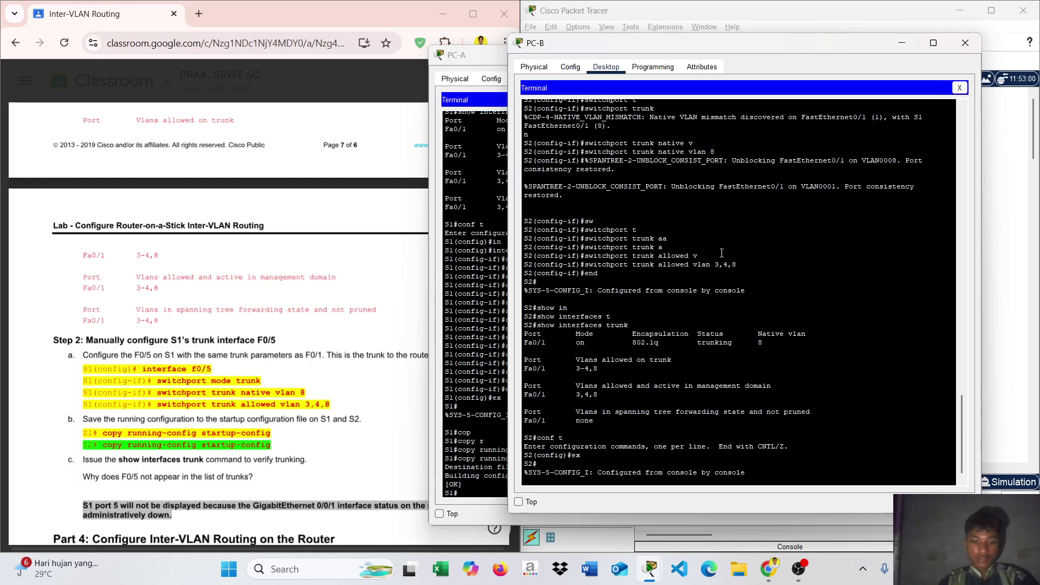
key("Return")
Step: Save S2's running configuration with copy running-config startup-config, accepting the default destination filename
type("co")
key("Tab")
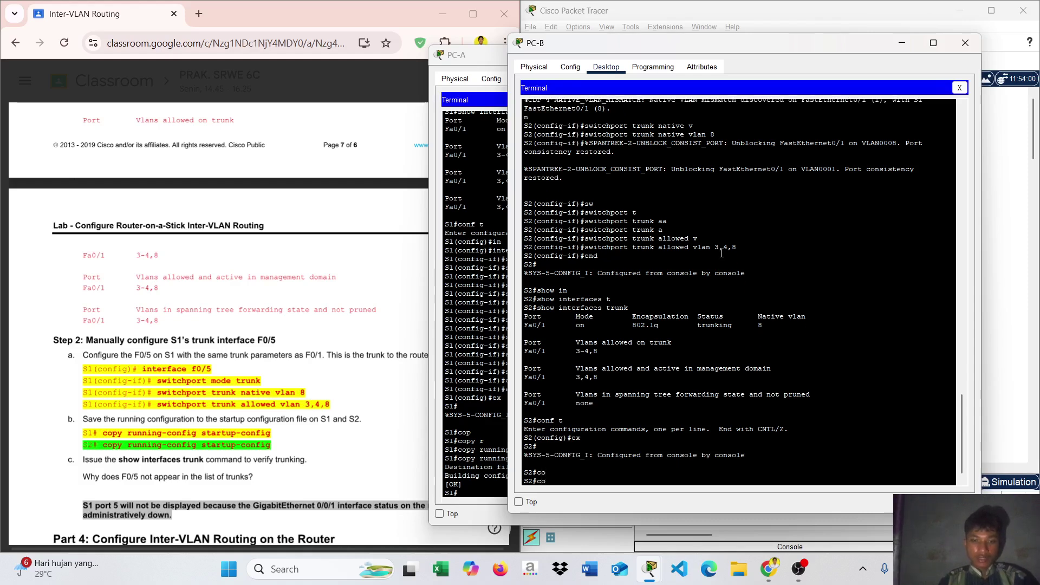
type("p")
key("Tab")
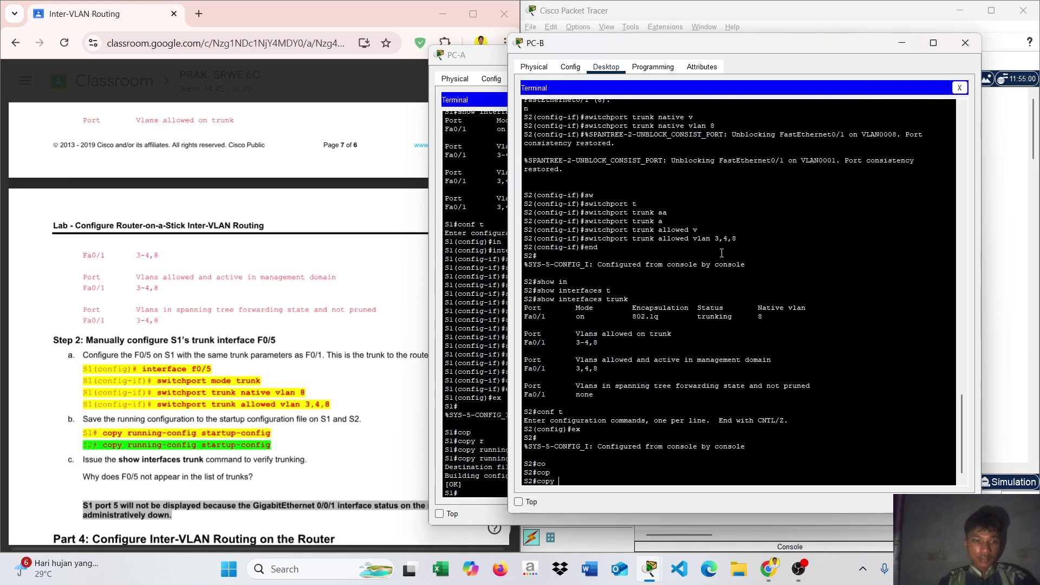
type("r")
key("Tab")
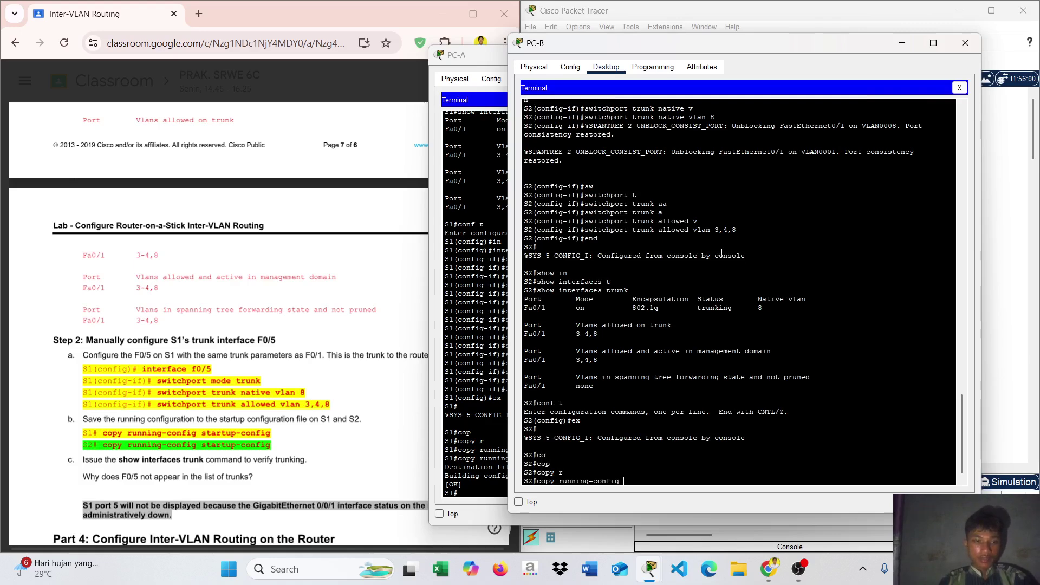
type("s")
key("Tab")
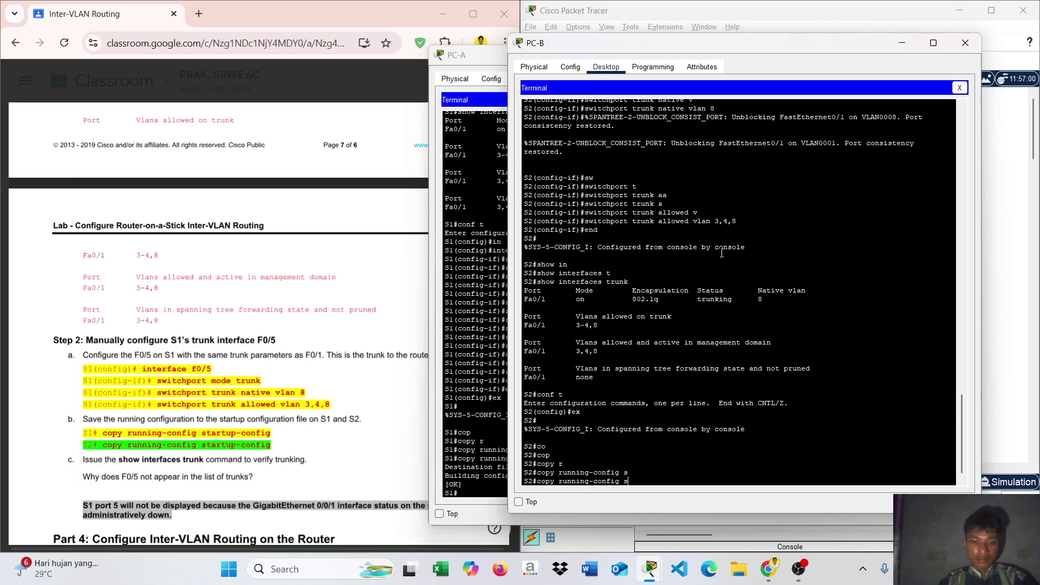
type("t")
key("Tab")
key("Return")
key("Return")
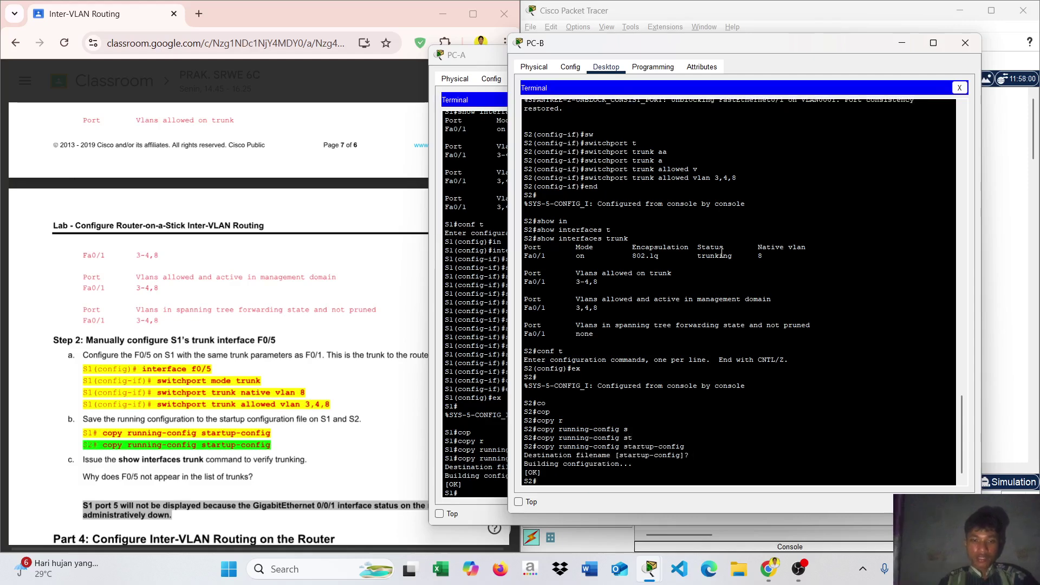
Step: Open router R1's command-line interface and answer no to the initial configuration dialog
mouse_move(126, 404)
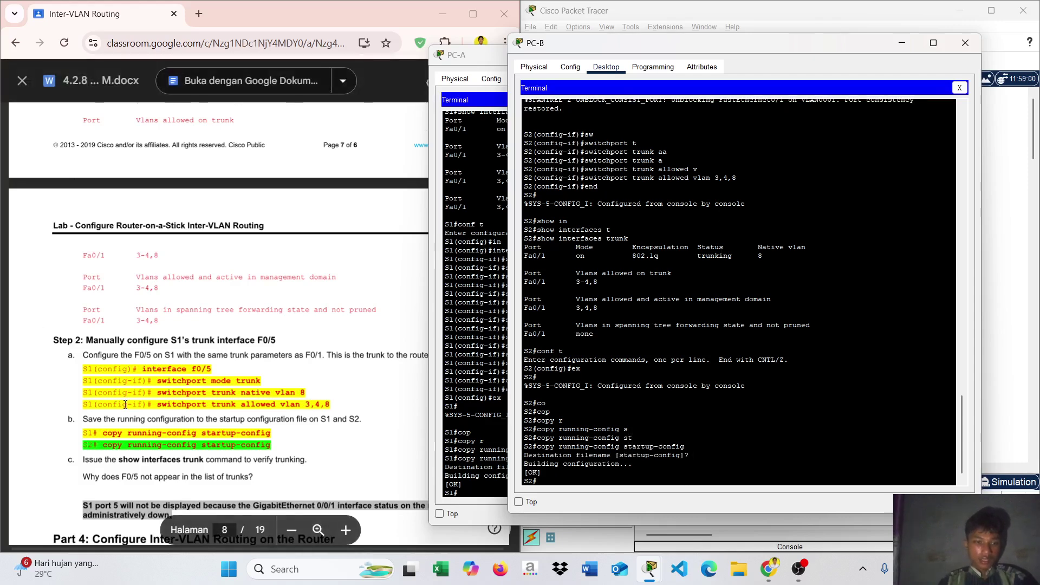
scroll(125, 404, "down", 4)
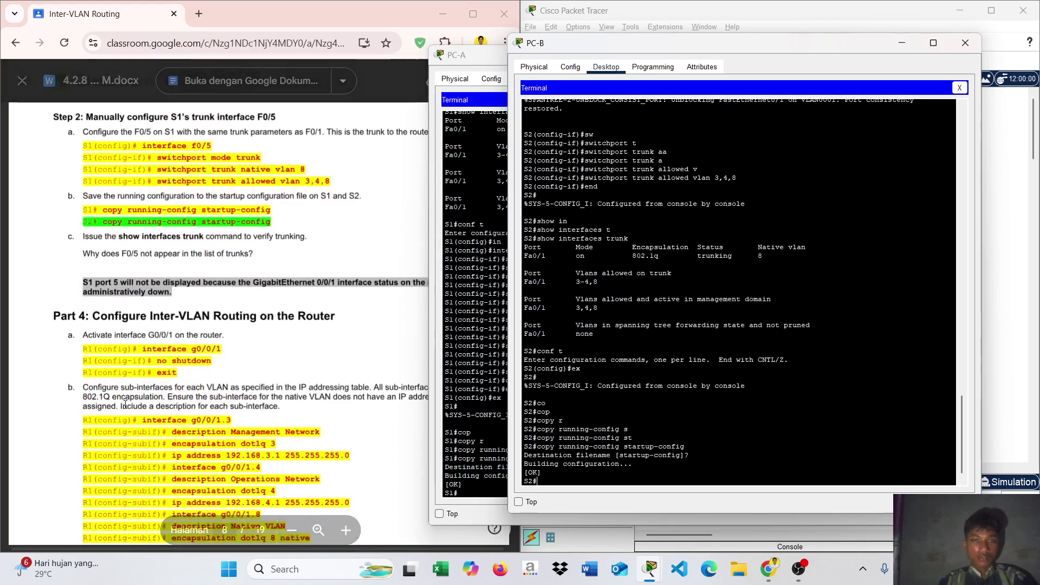
left_click(858, 13)
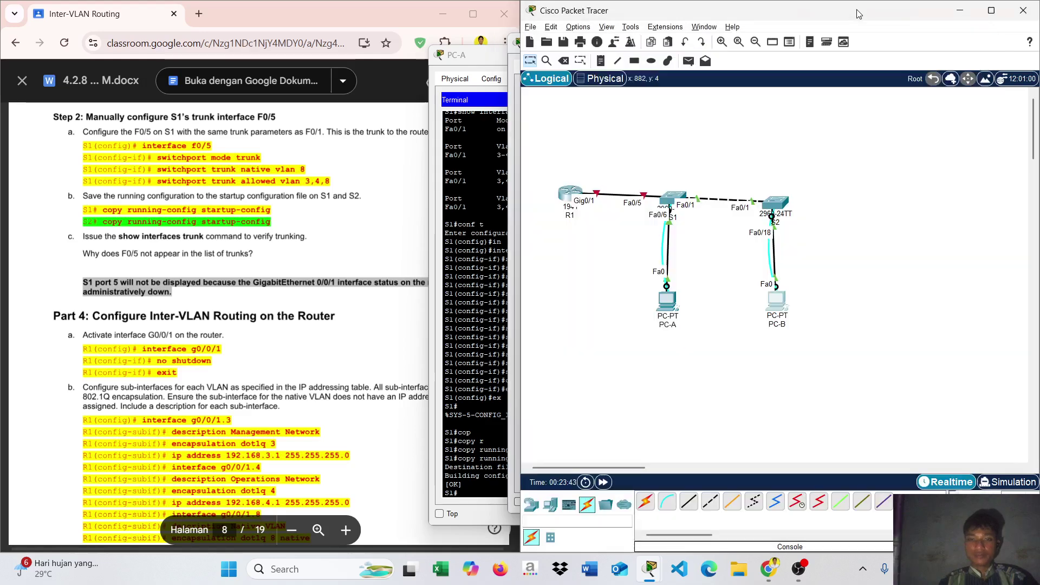
left_click(570, 203)
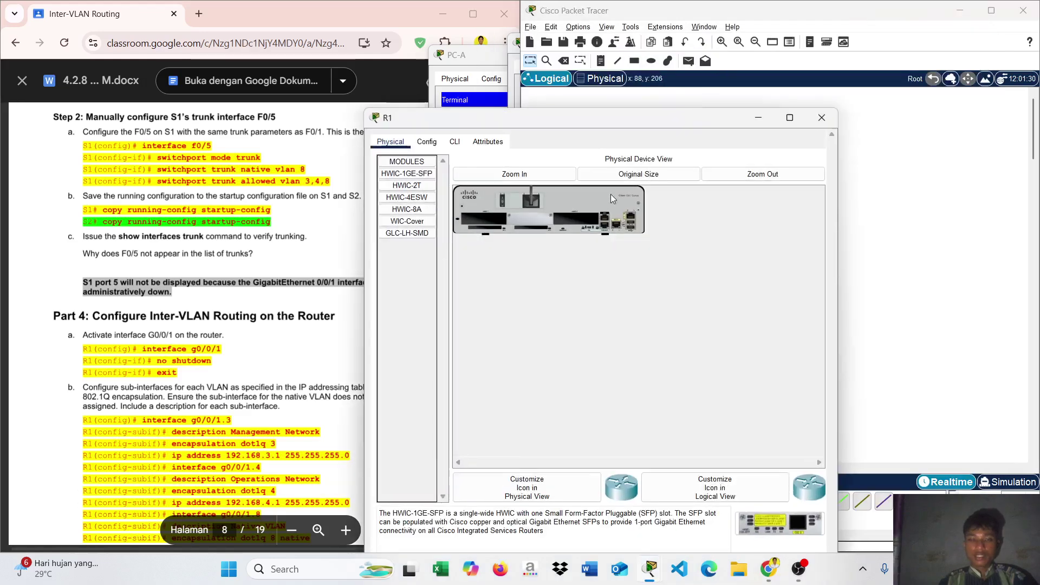
left_click(456, 106)
type("no")
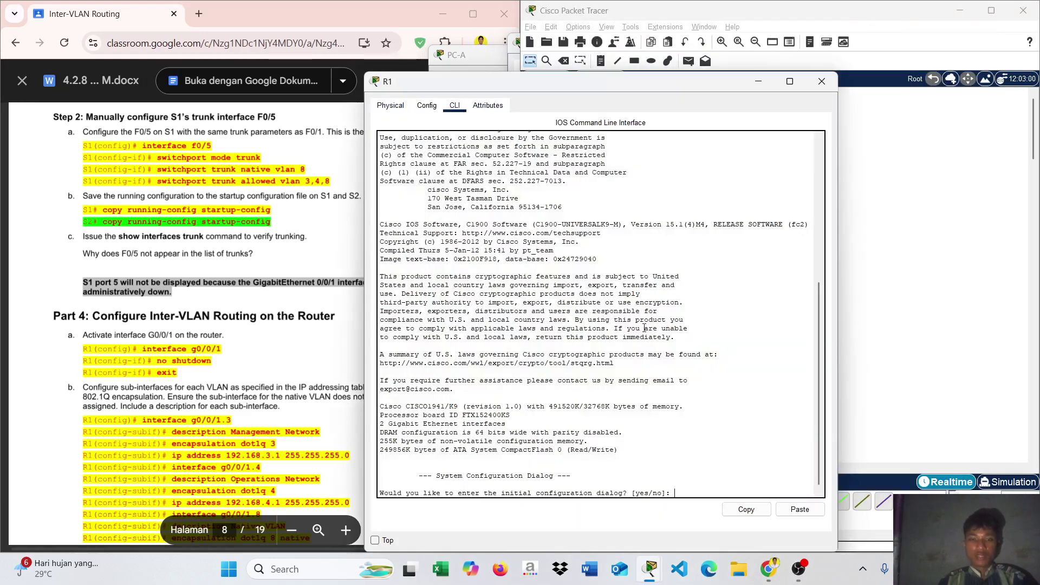
key("Return")
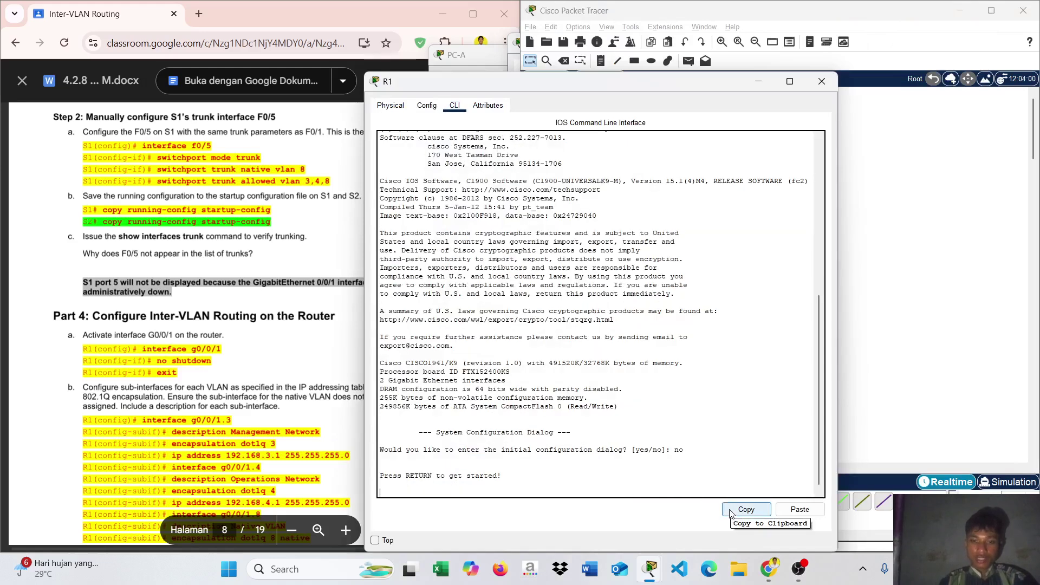
Step: Start the console session on R1 and enter privileged EXEC mode with enable
key("Return")
type("enable")
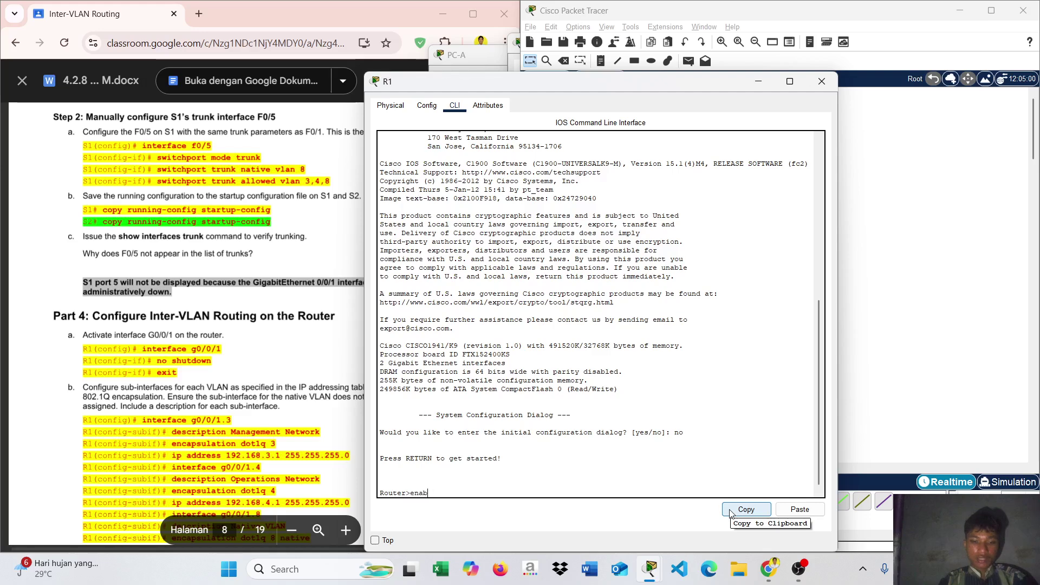
key("Return")
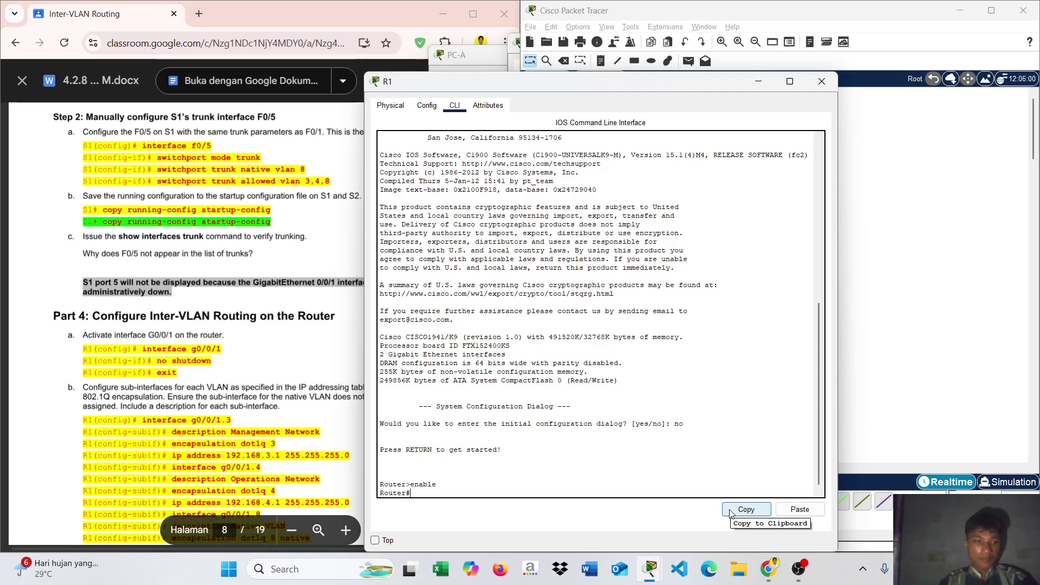
Step: Try to run interface g0/0/1 from R1's privileged EXEC prompt
scroll(278, 461, "down", 2)
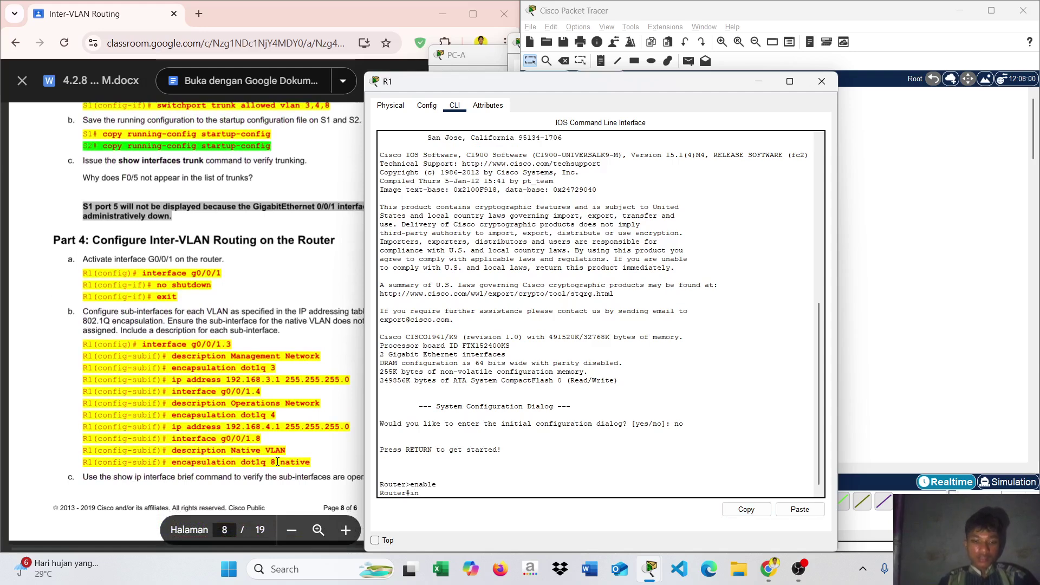
type("interface")
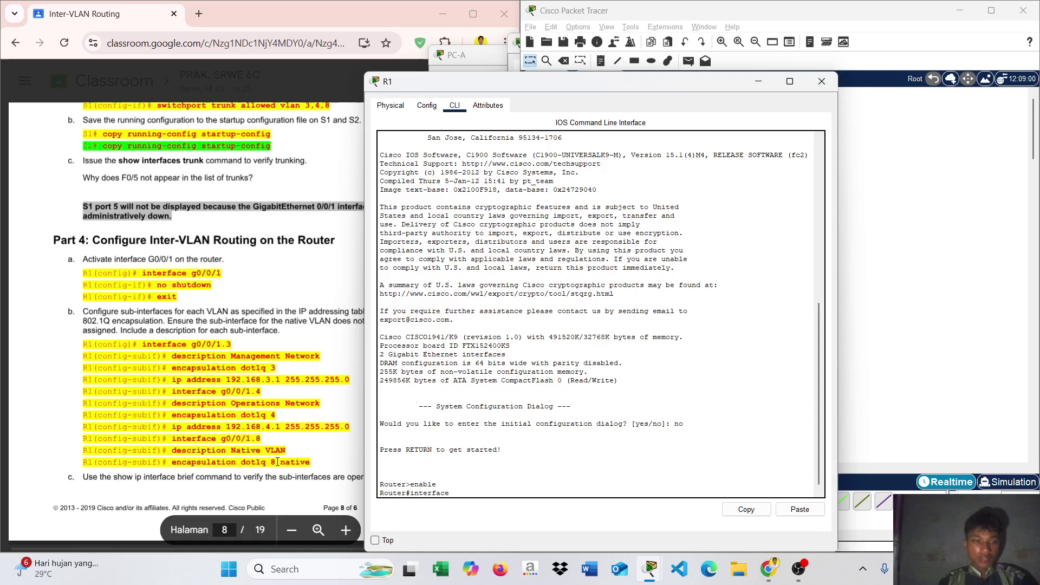
type(" g0")
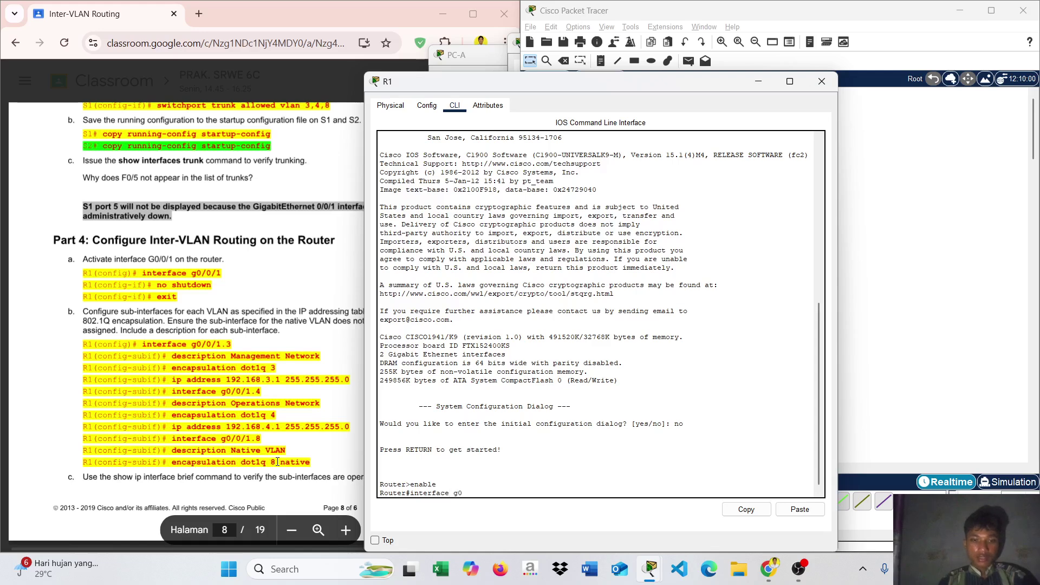
type("/0/")
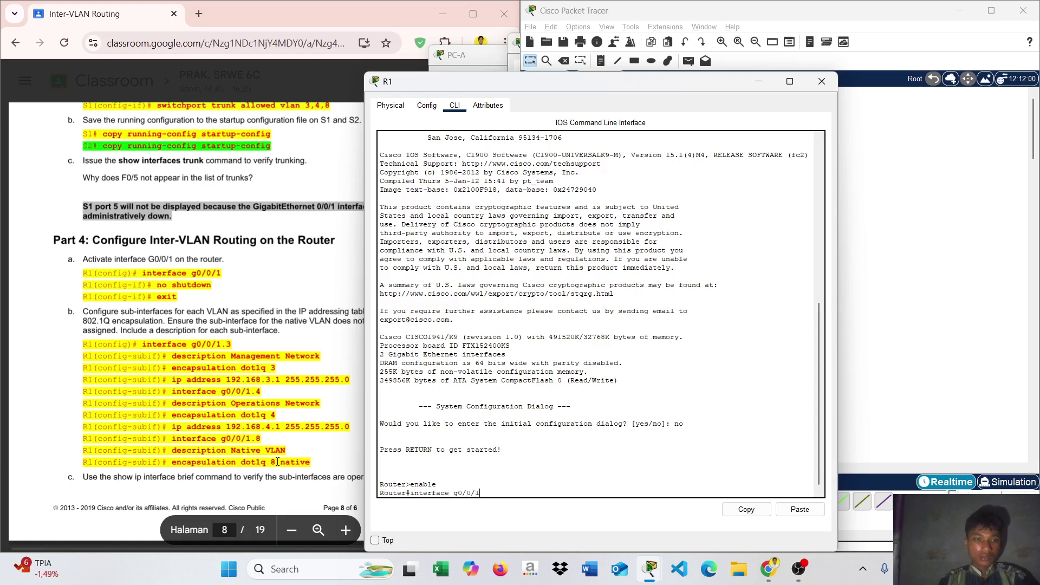
type("1")
key("Return")
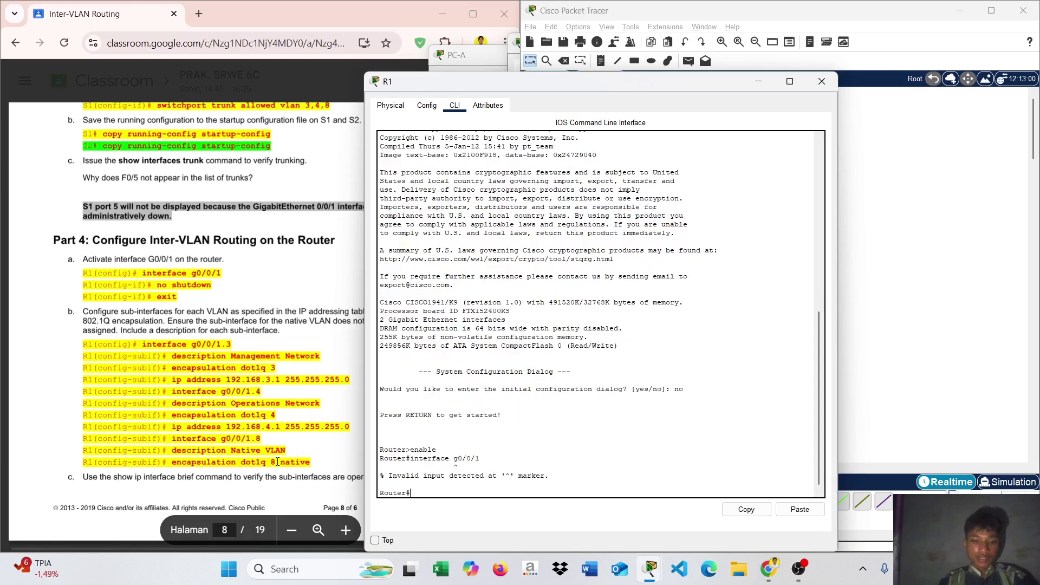
Step: Enter global configuration mode on R1 with conf t
type("no")
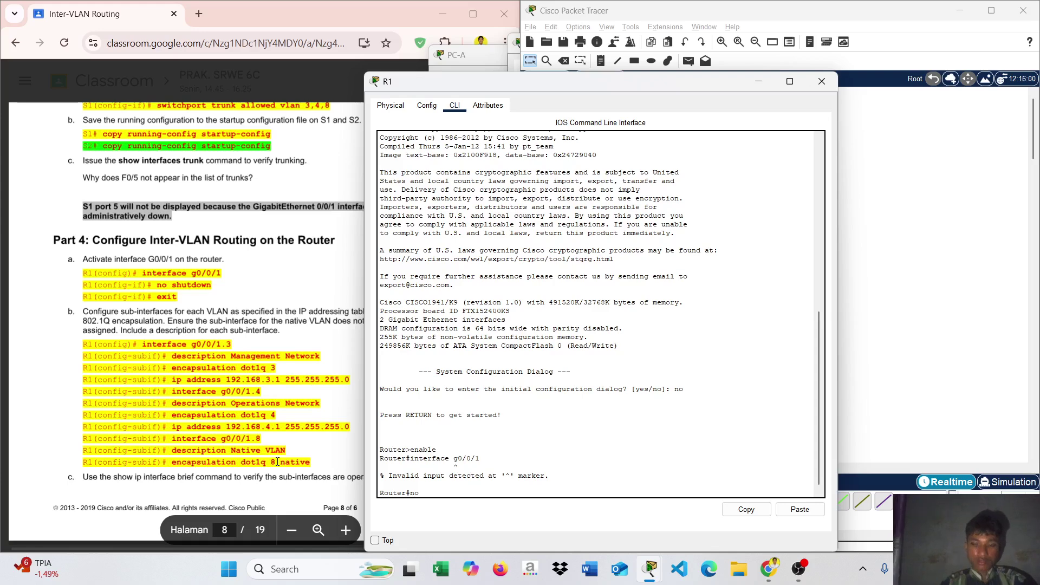
key("BackSpace")
key("BackSpace")
type("conf t")
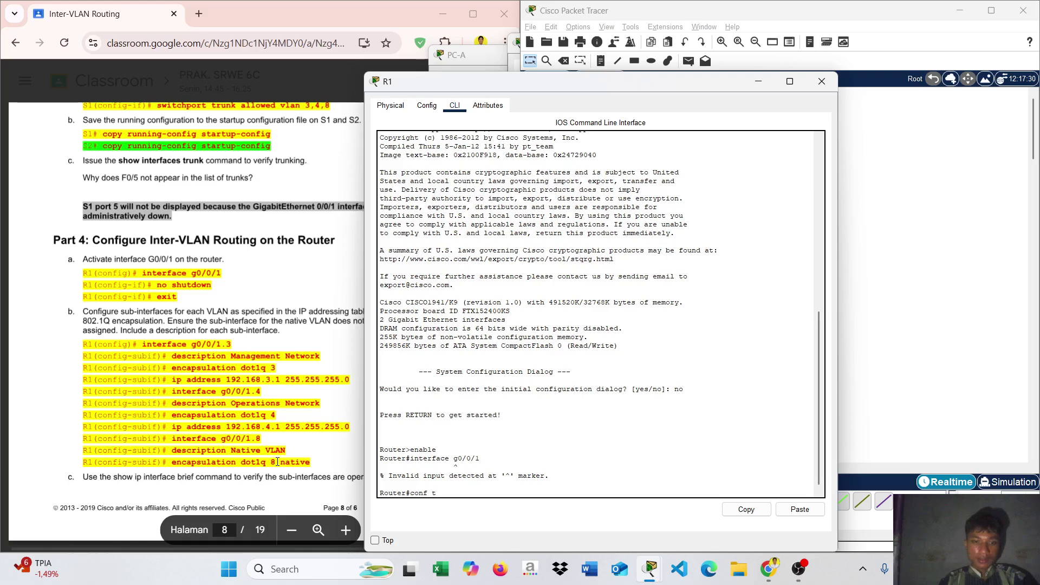
key("Return")
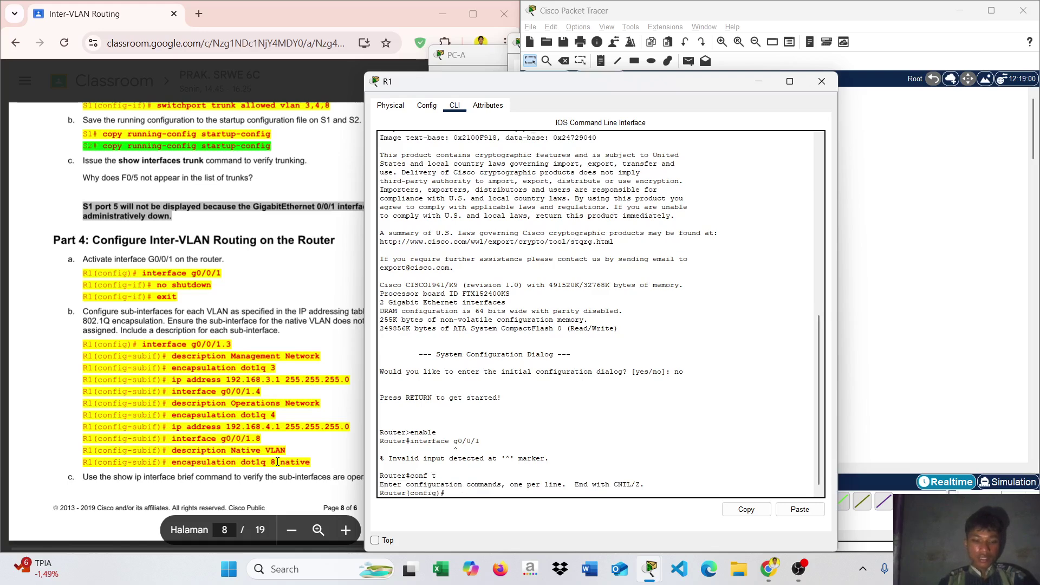
Step: Try to enter interface g0/0/1 on R1 and activate it with no sh from global configuration mode
type("in")
key("Tab")
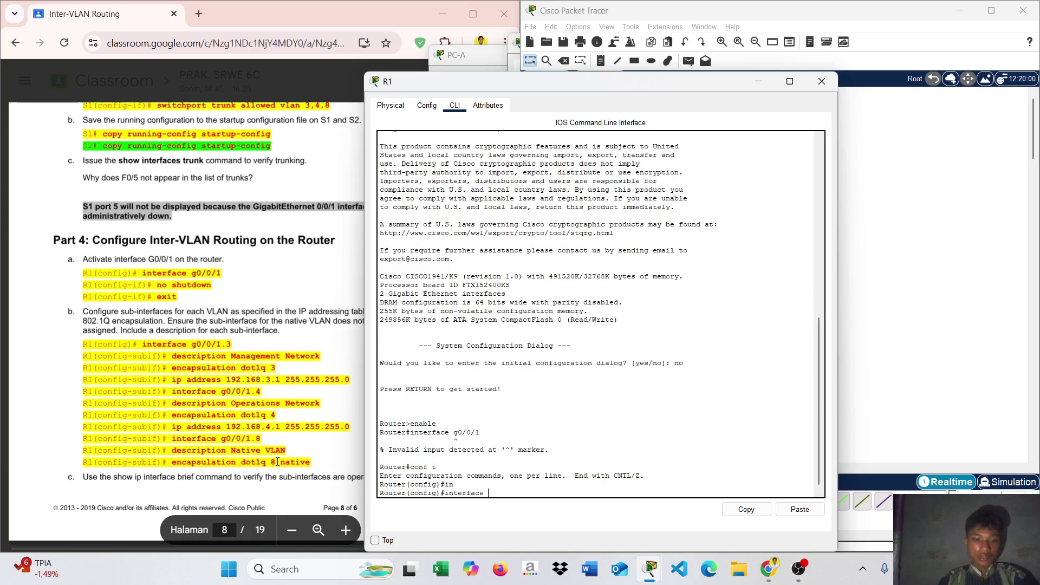
type("g0/0/1")
key("Return")
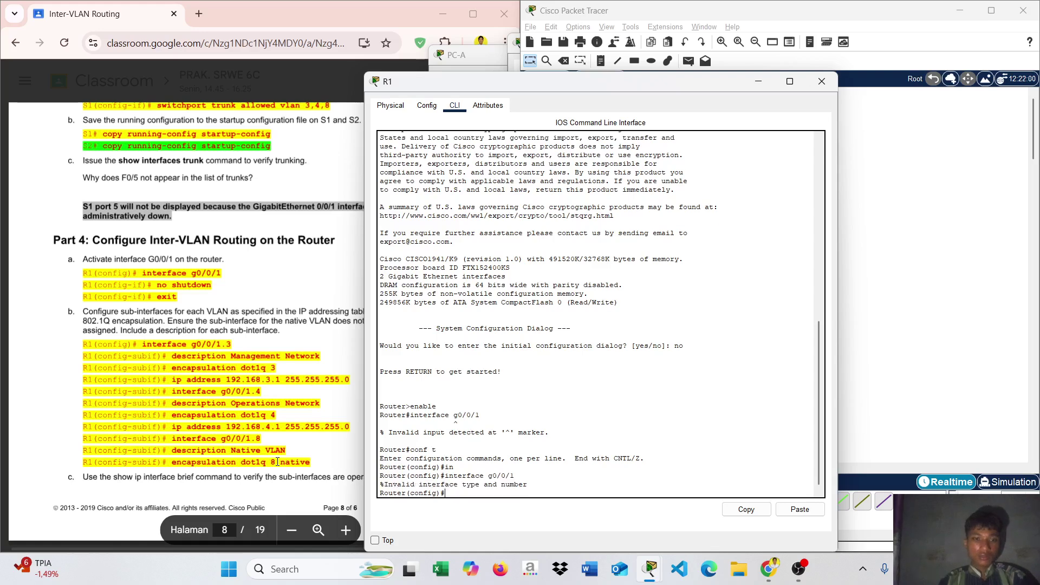
type("no s")
key("Return")
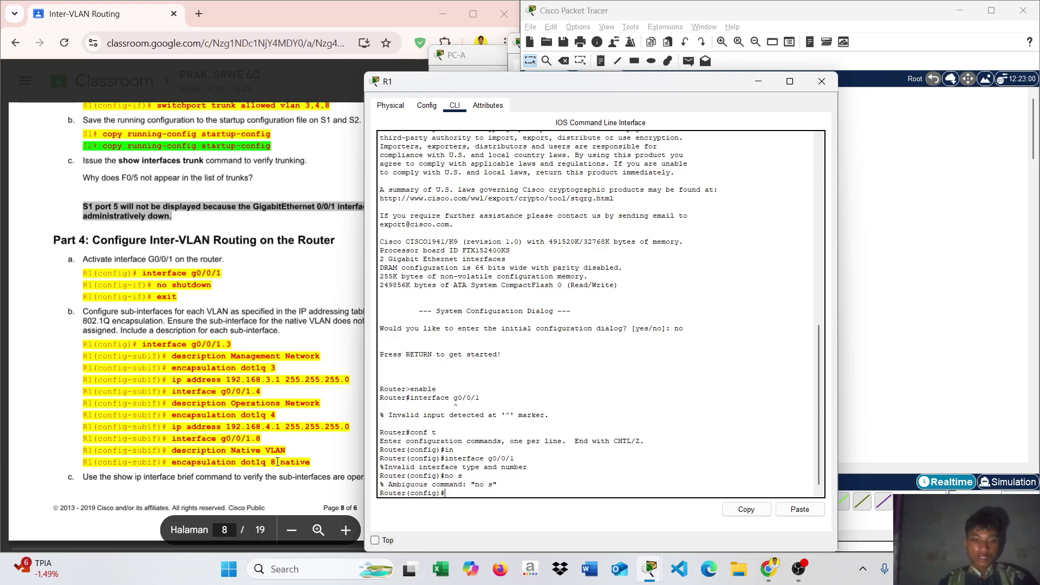
type("no sh")
key("Return")
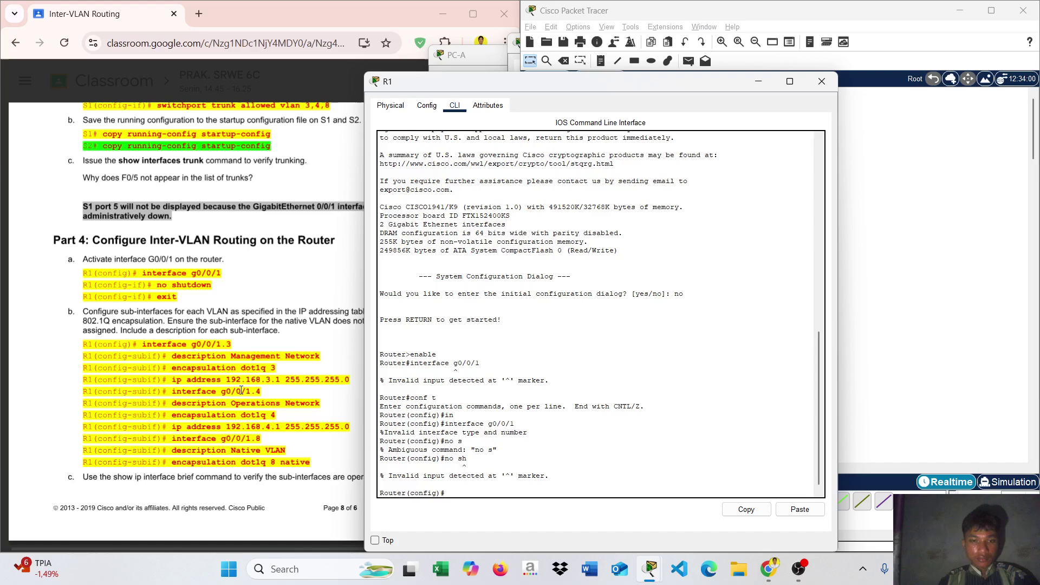
type("interface g0/0/1")
key("Return")
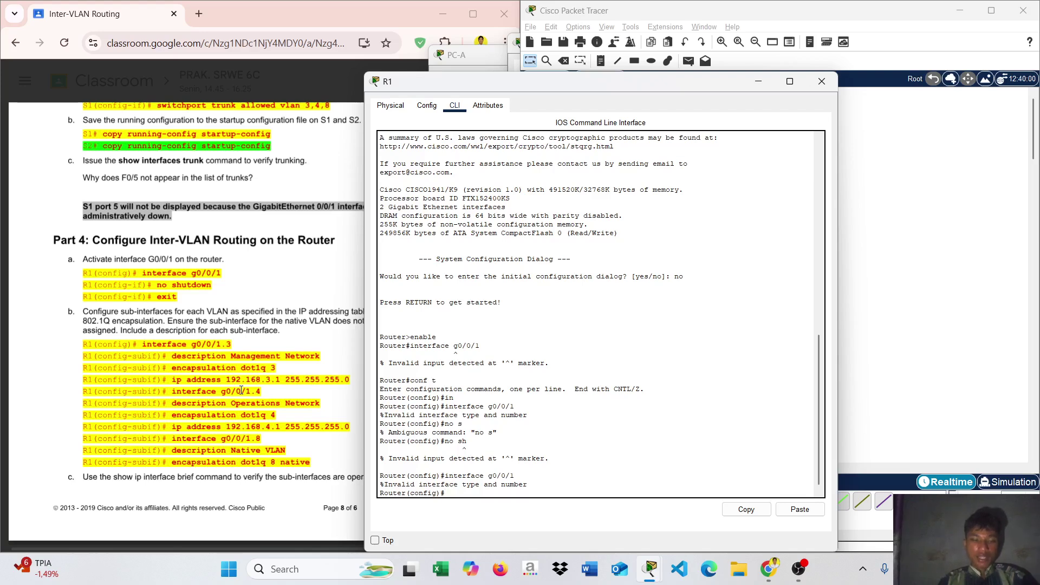
Step: Set the router's hostname to R1
type("hos")
type("y")
type("tn")
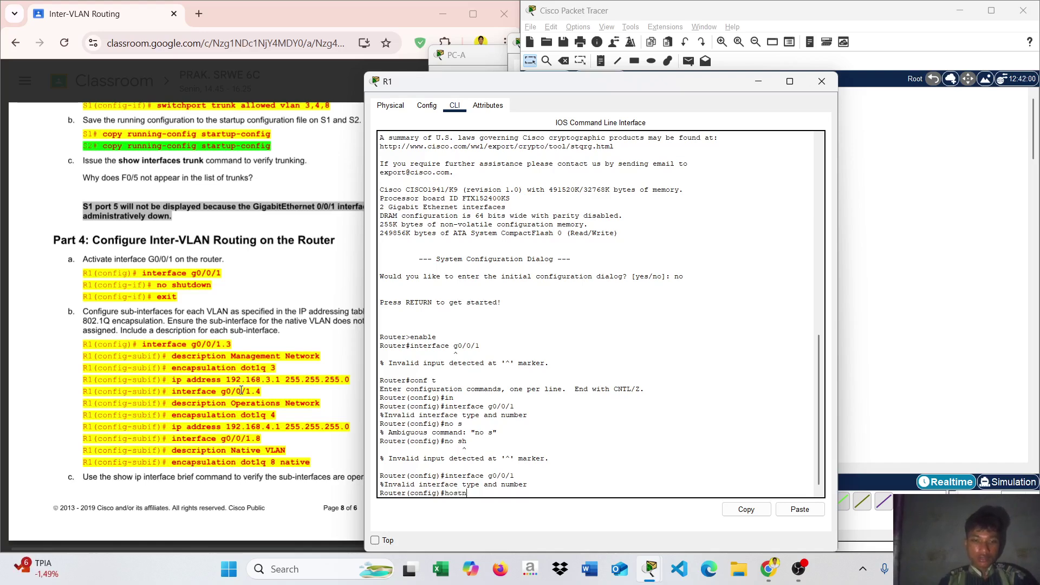
type("ame R1")
key("Return")
Step: Try again to enter interface g0/0/1 from R1's global configuration mode
type("interface g0/0/1")
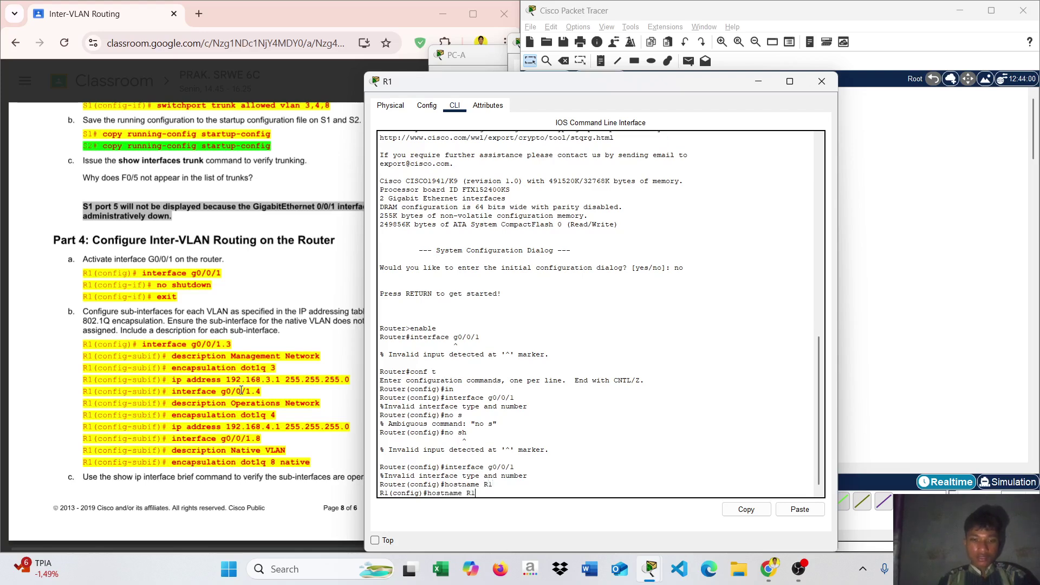
key("Return")
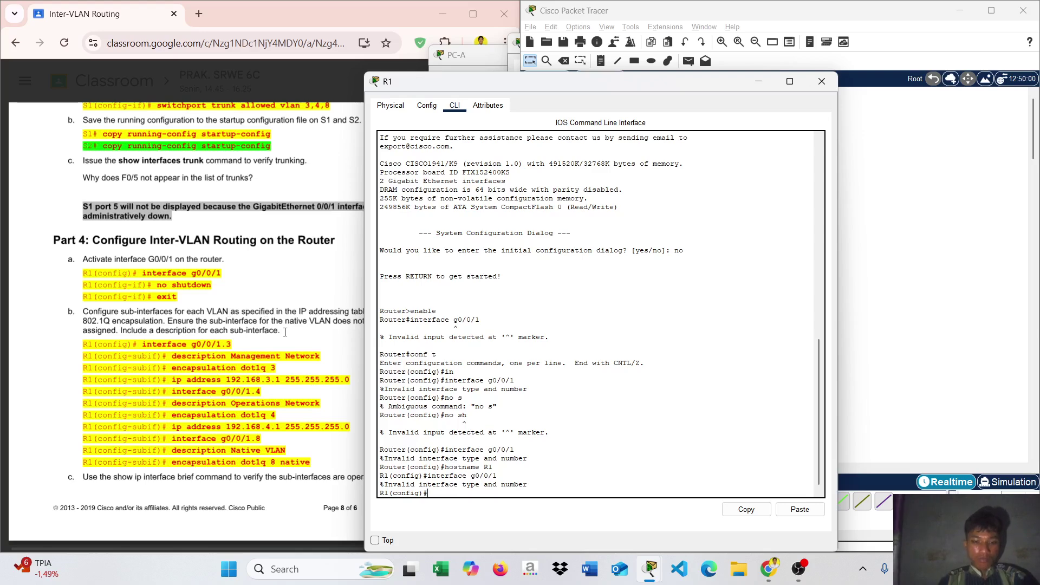
Step: Retry the interface g0/0/1 command at R1's global configuration prompt
type("i")
key("Tab")
type("n")
key("Tab")
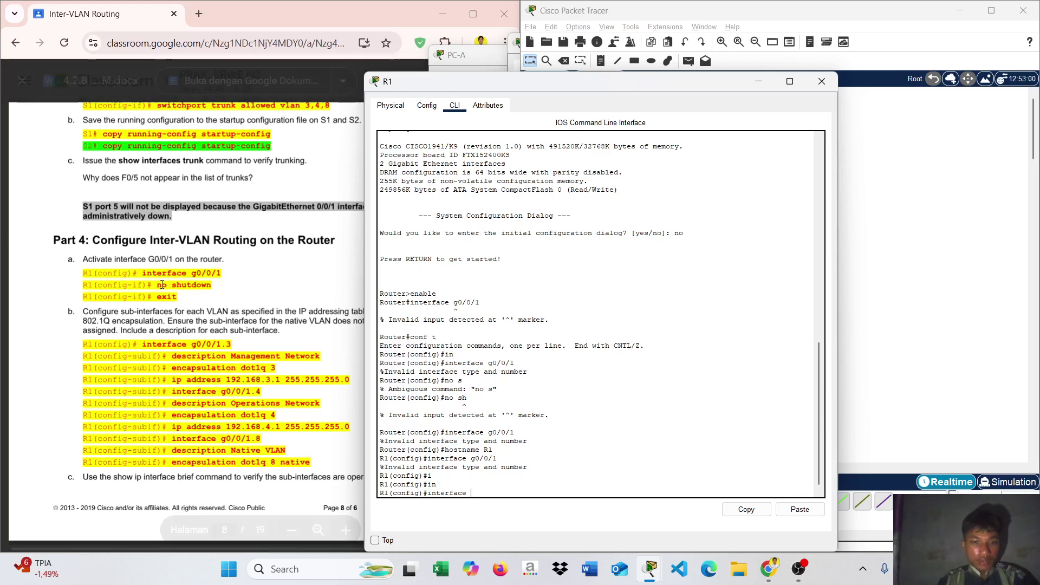
type("g0/0/")
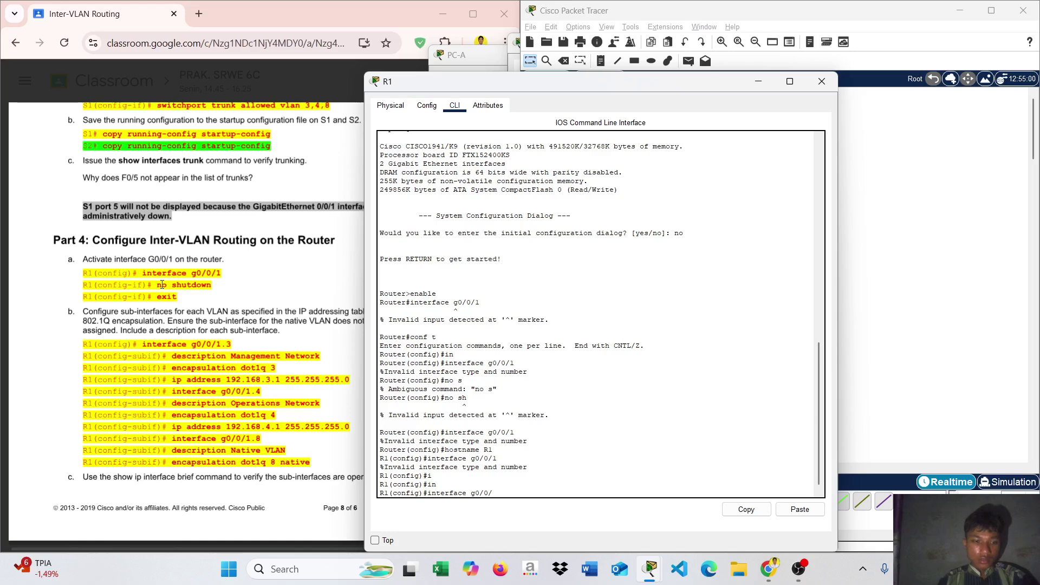
type("1")
key("Return")
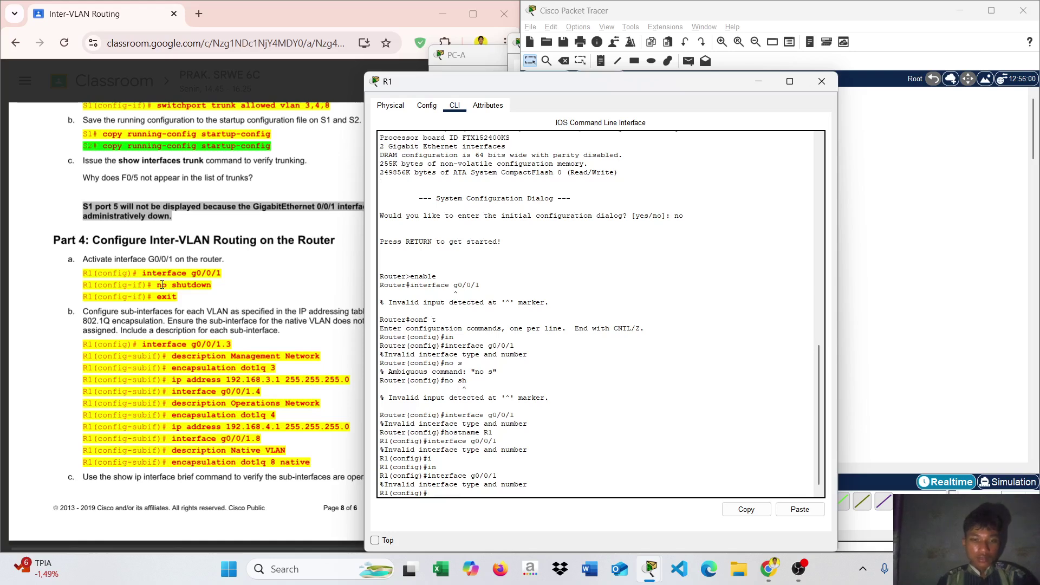
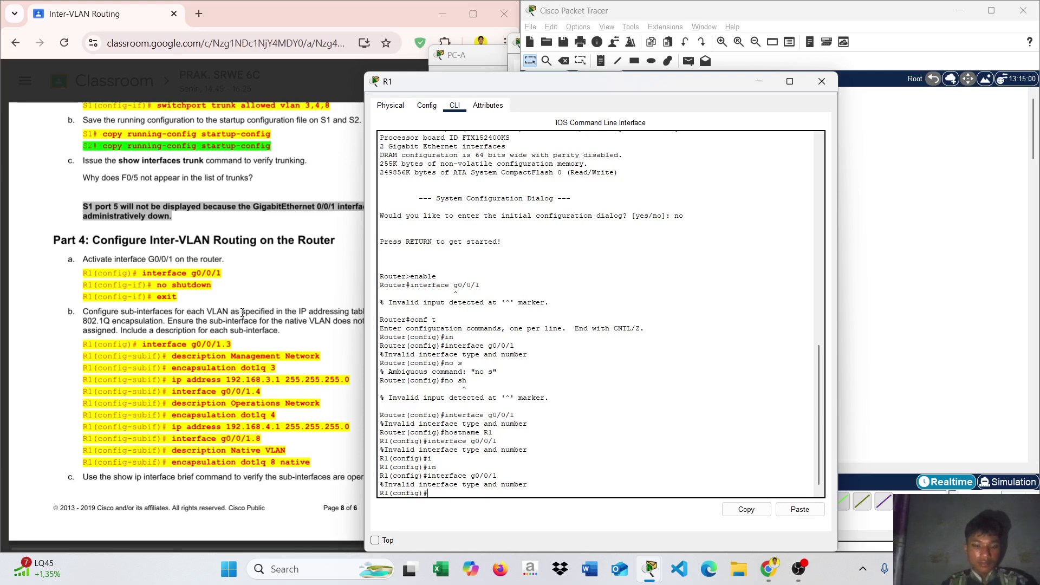
Step: Try to open interface g0/0/1 on R1 once more and activate it with no sh
type("in")
key("Tab")
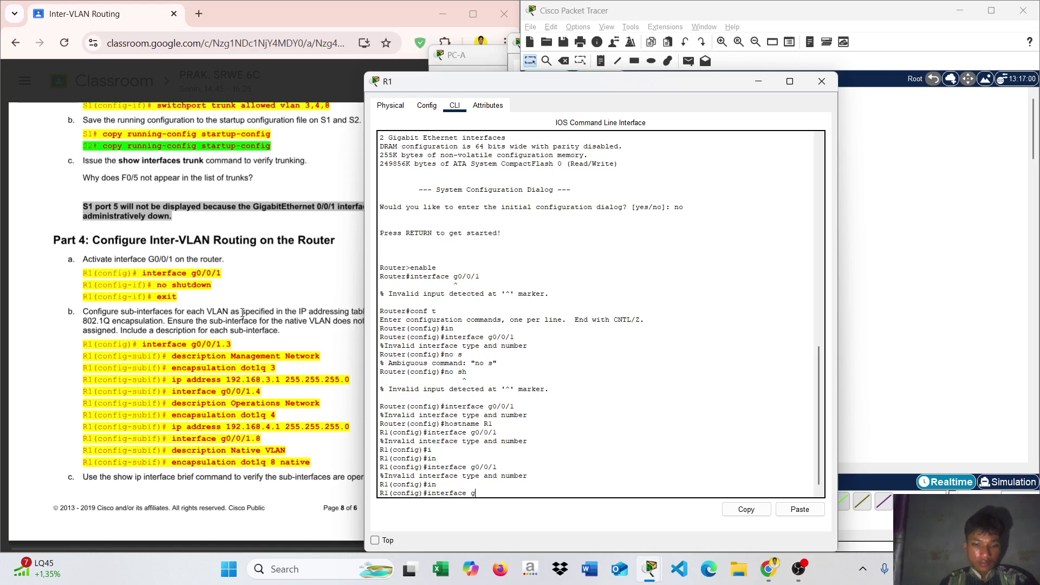
type("g0")
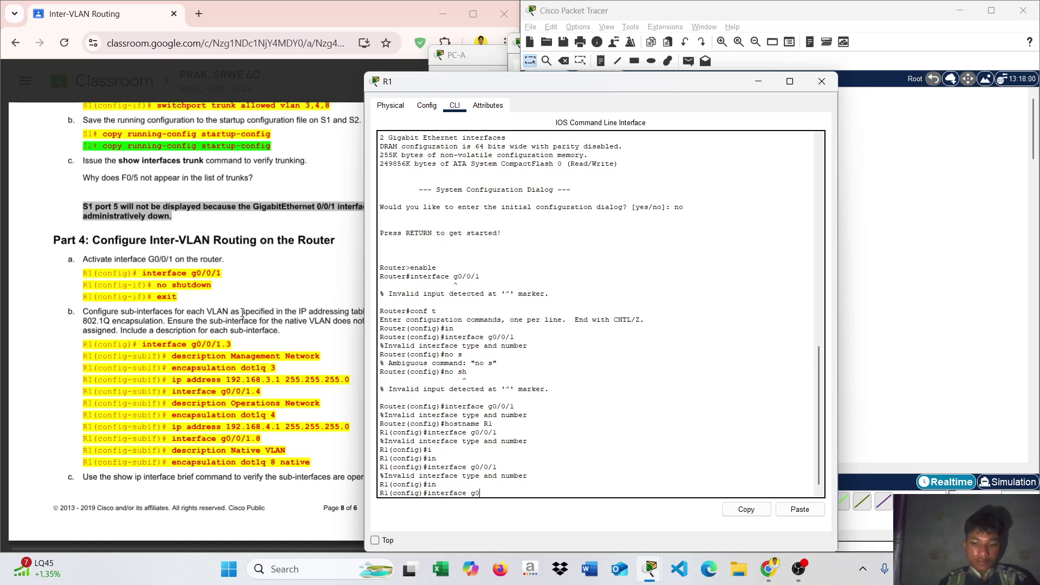
type("/0/")
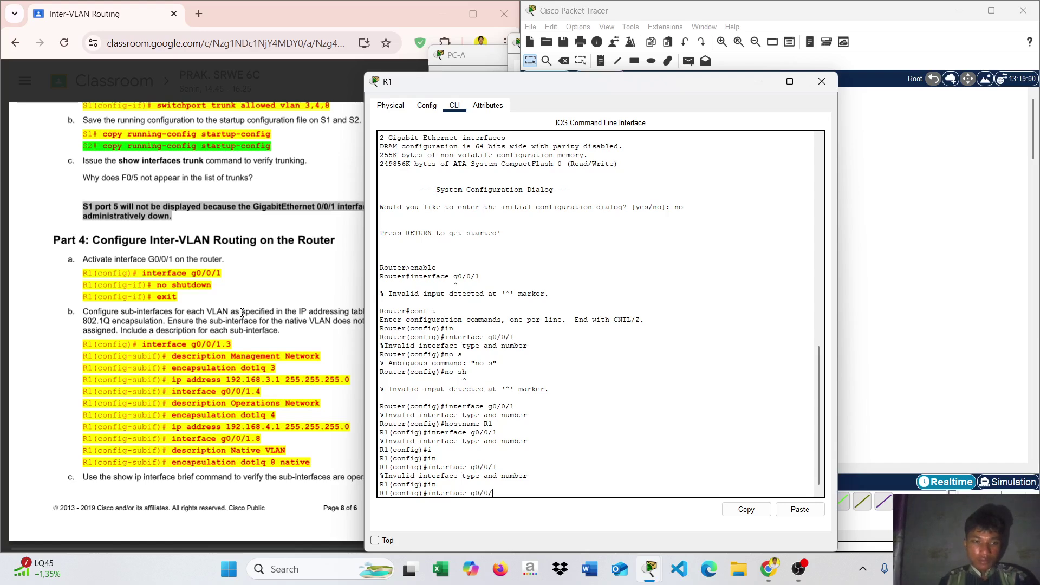
type("0/1")
key("Return")
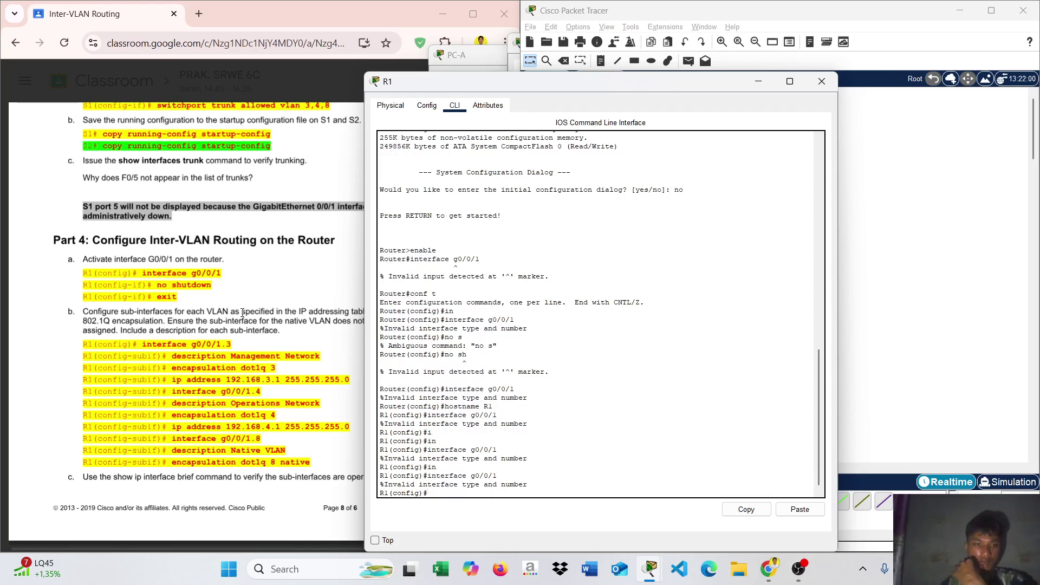
type("no sh")
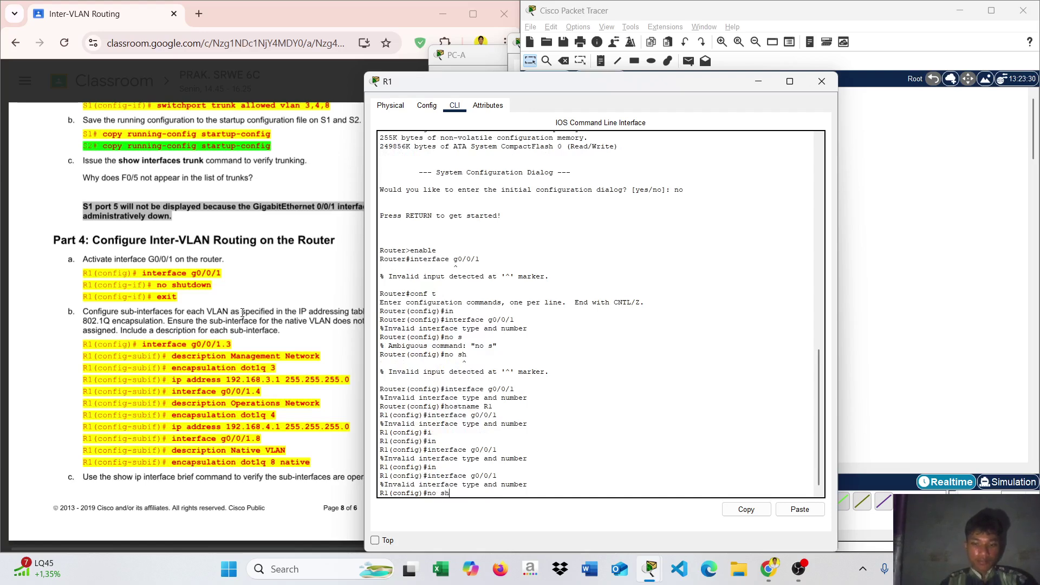
key("Return")
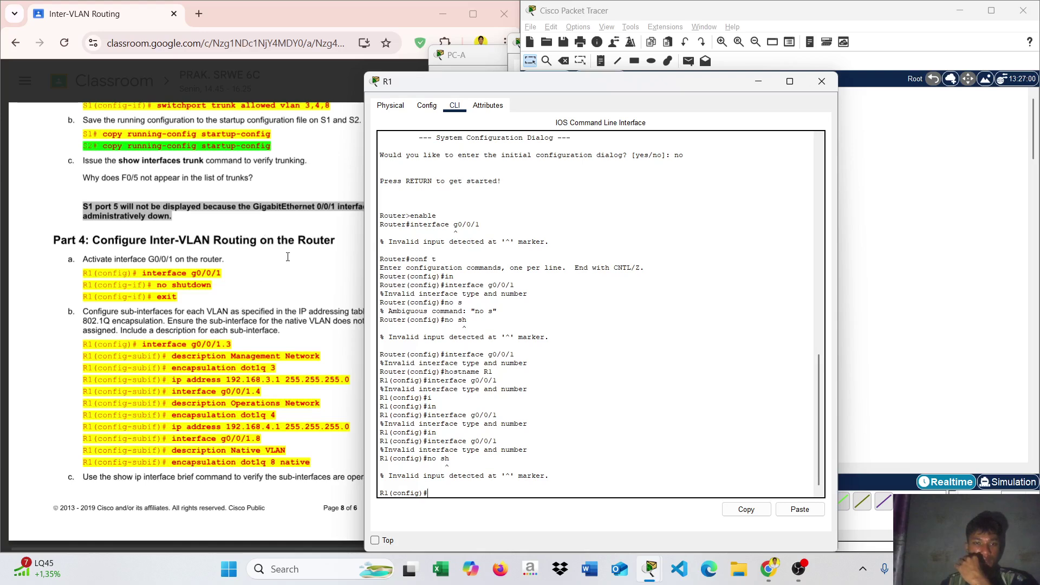
Step: Review the lab document from the topology and addressing table through Part 4, comparing R1's interface naming with the Packet Tracer topology
left_click(833, 34)
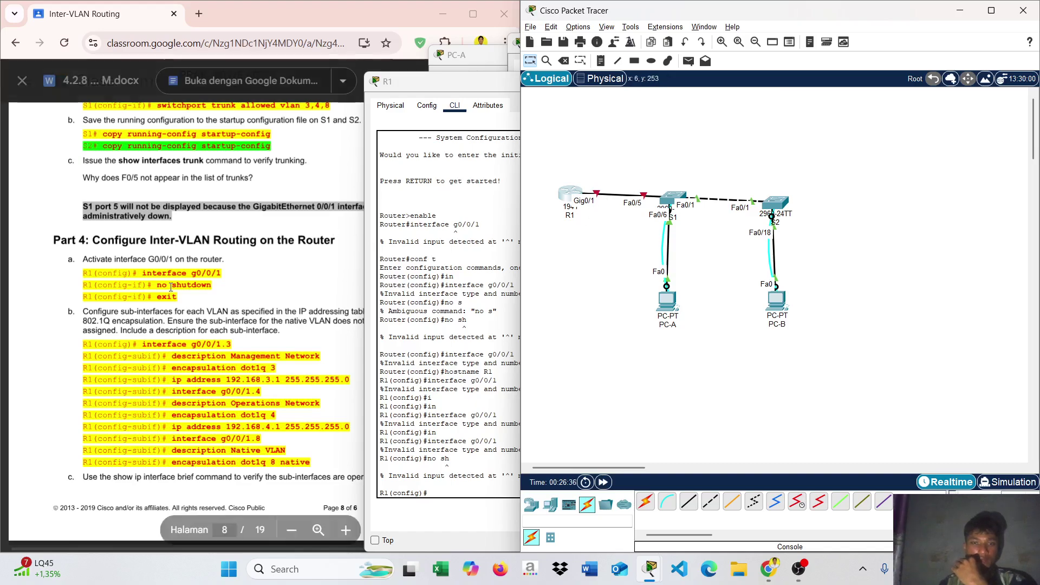
scroll(170, 287, "up", 15)
scroll(171, 288, "up", 20)
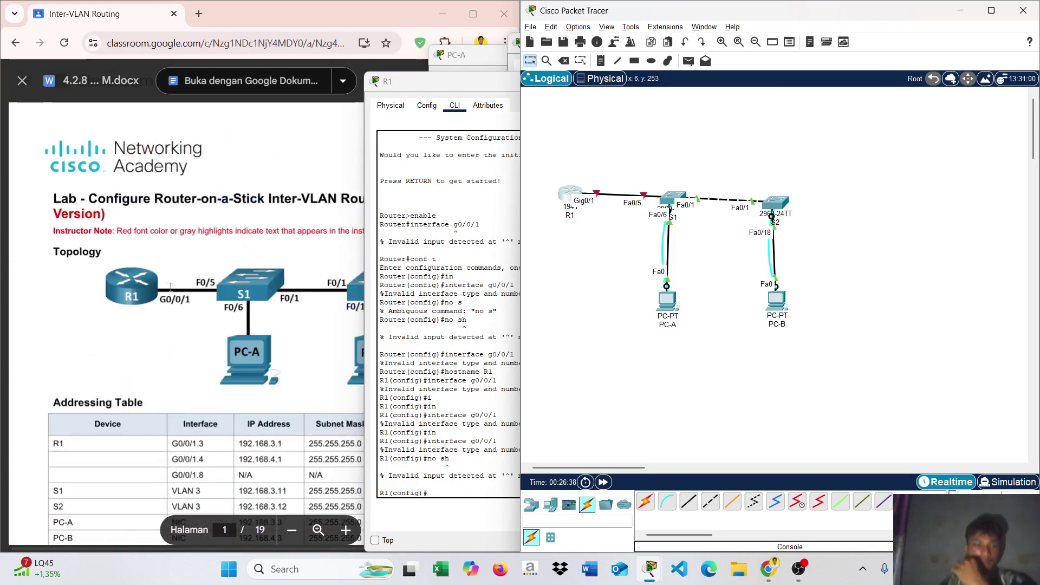
scroll(171, 287, "down", 1)
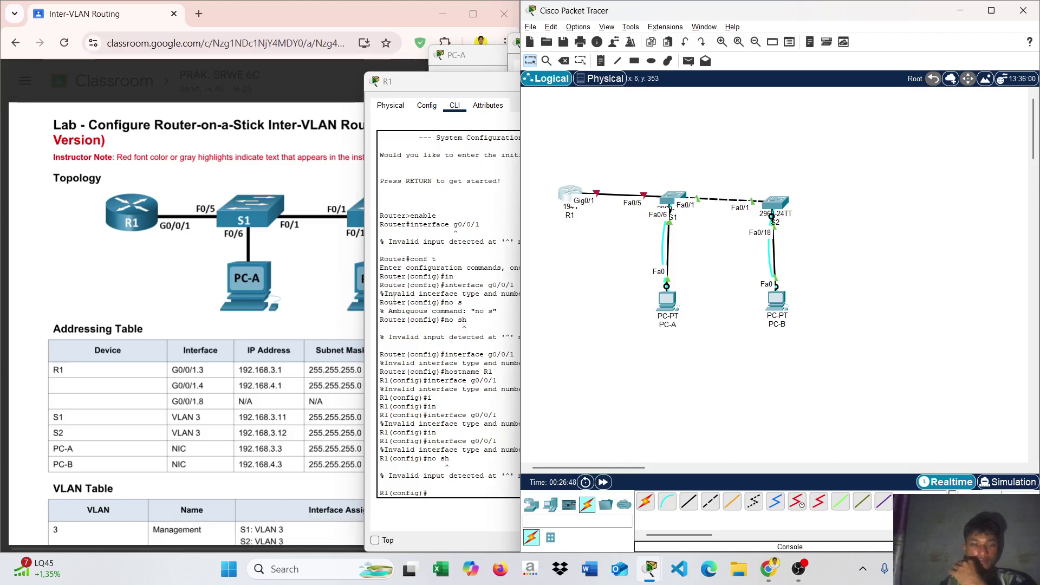
scroll(331, 311, "down", 10)
scroll(331, 311, "up", 15)
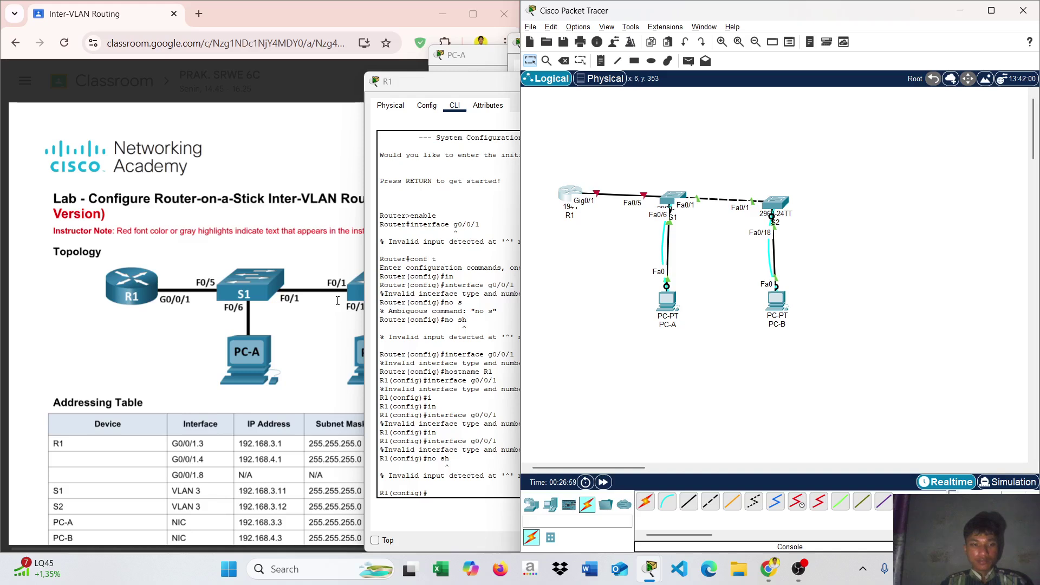
scroll(336, 299, "down", 2)
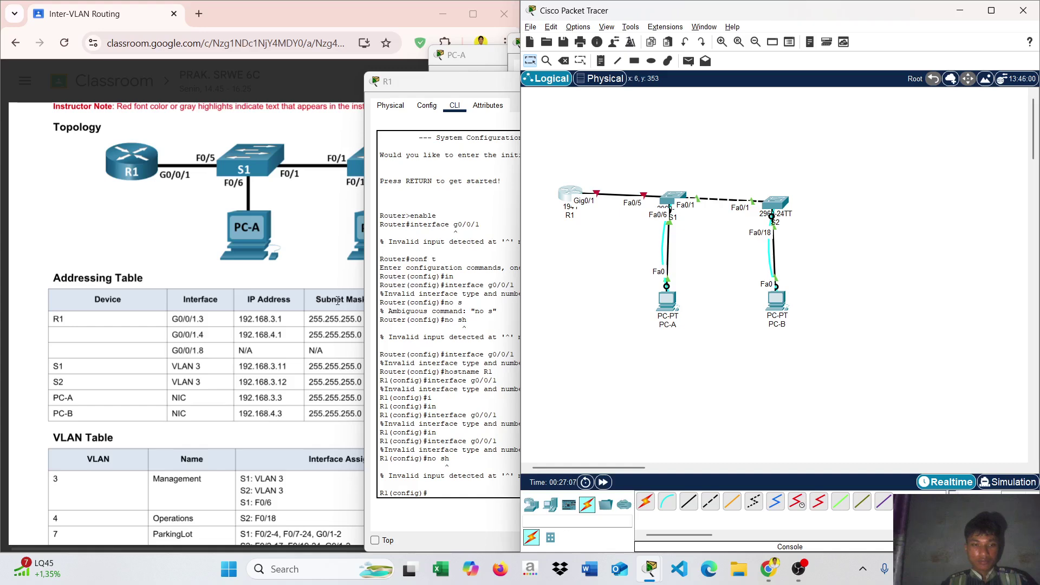
scroll(337, 301, "down", 20)
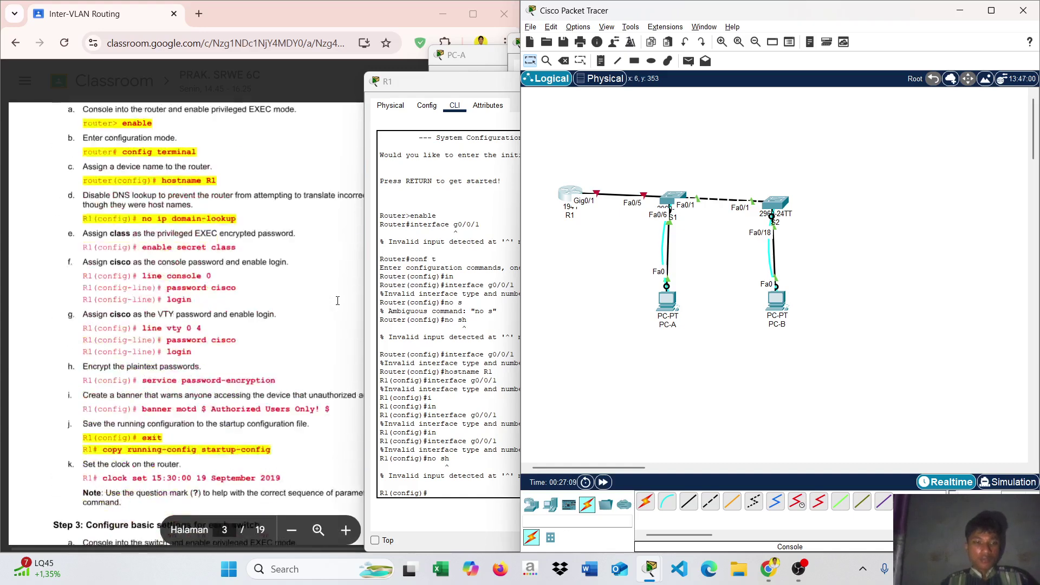
scroll(338, 300, "down", 1)
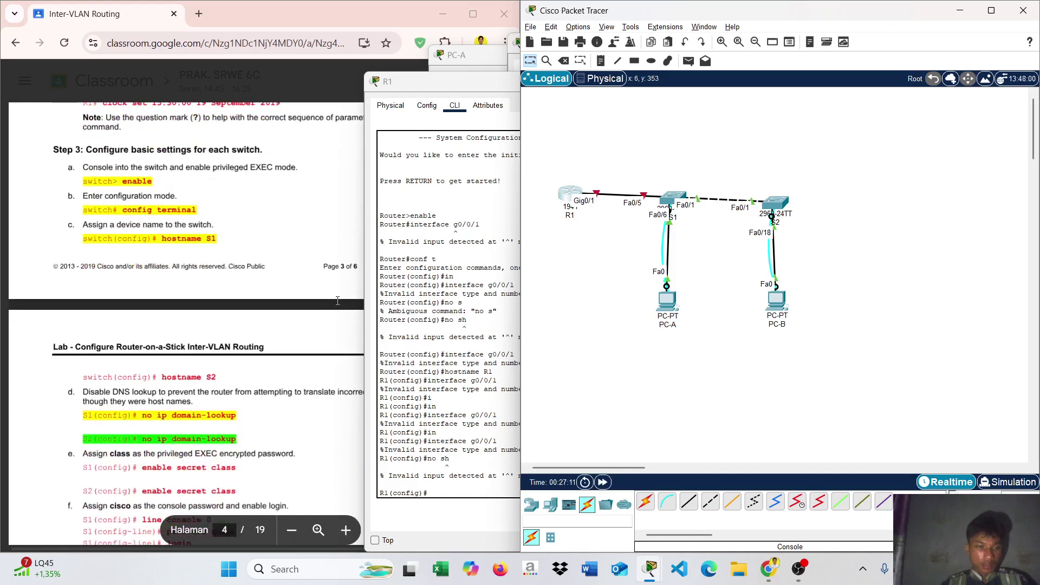
scroll(338, 300, "down", 10)
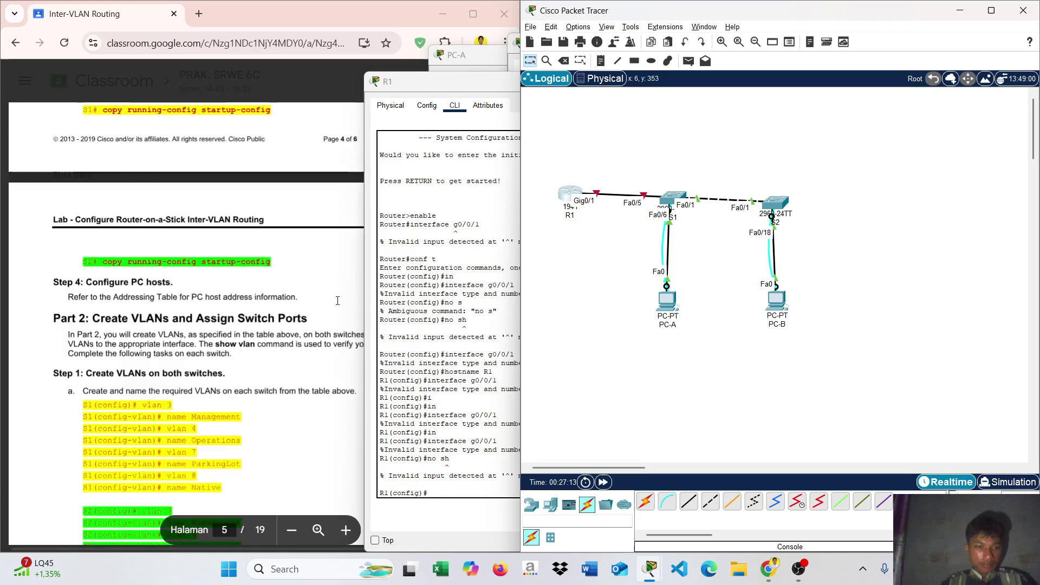
scroll(338, 300, "down", 7)
scroll(337, 301, "down", 7)
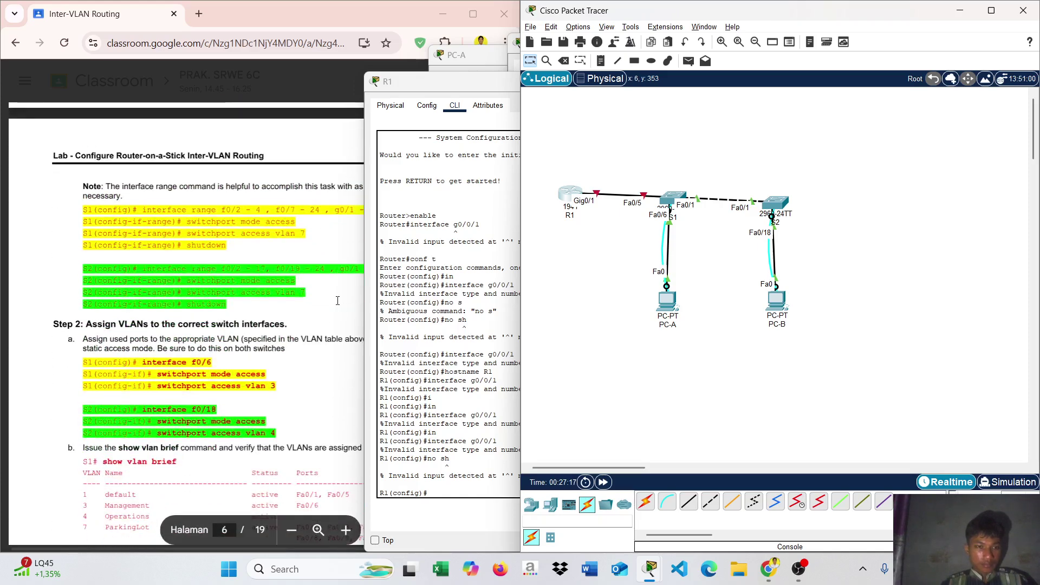
scroll(337, 300, "down", 7)
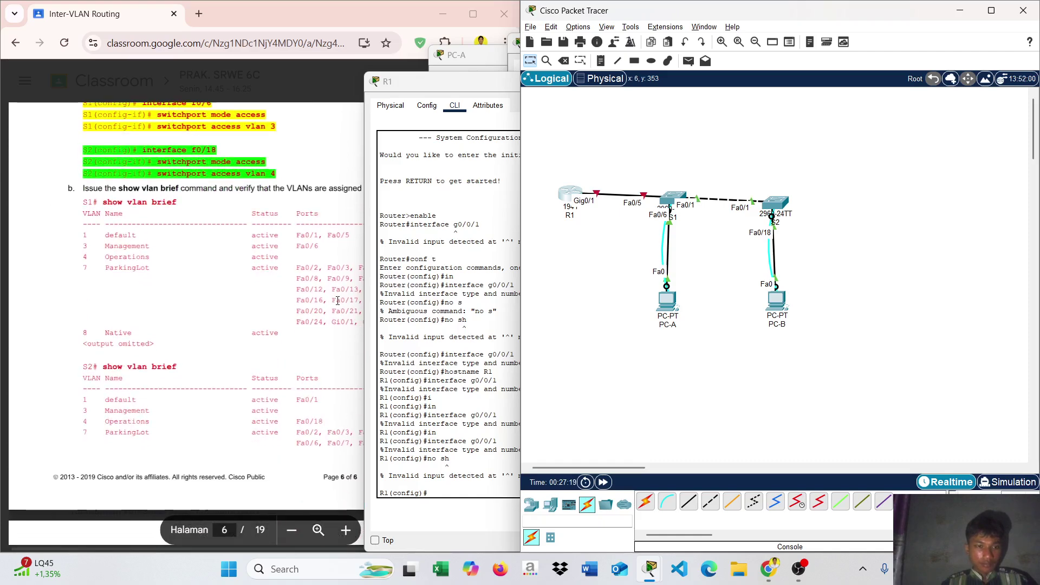
scroll(338, 301, "down", 2)
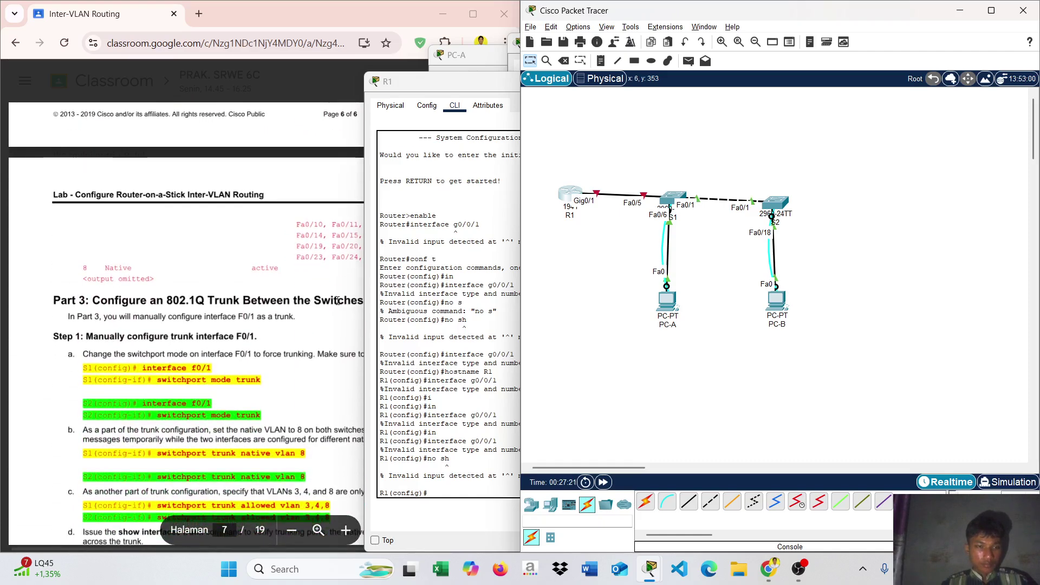
scroll(338, 300, "down", 1)
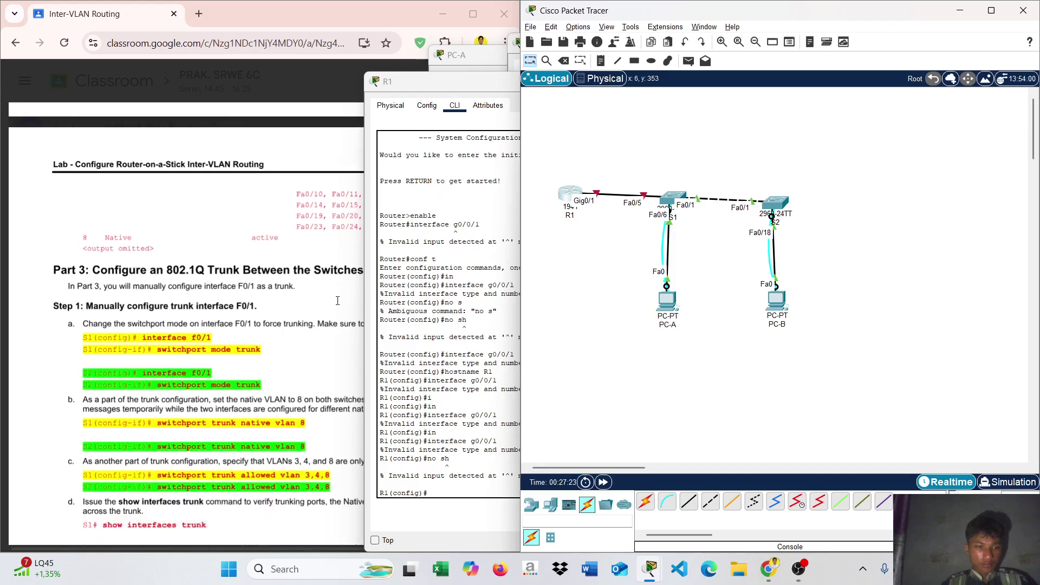
scroll(338, 301, "down", 6)
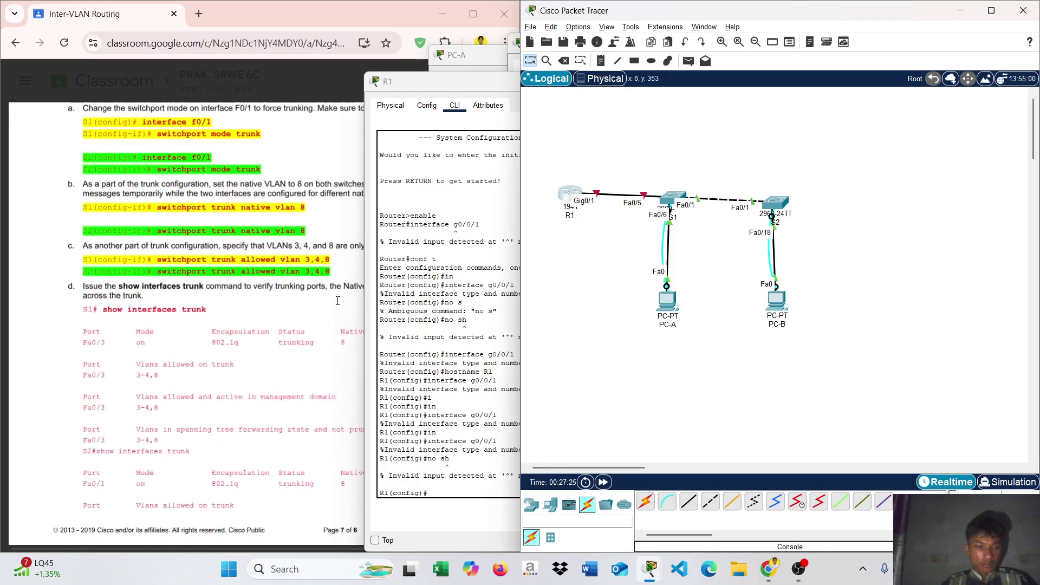
scroll(338, 301, "down", 5)
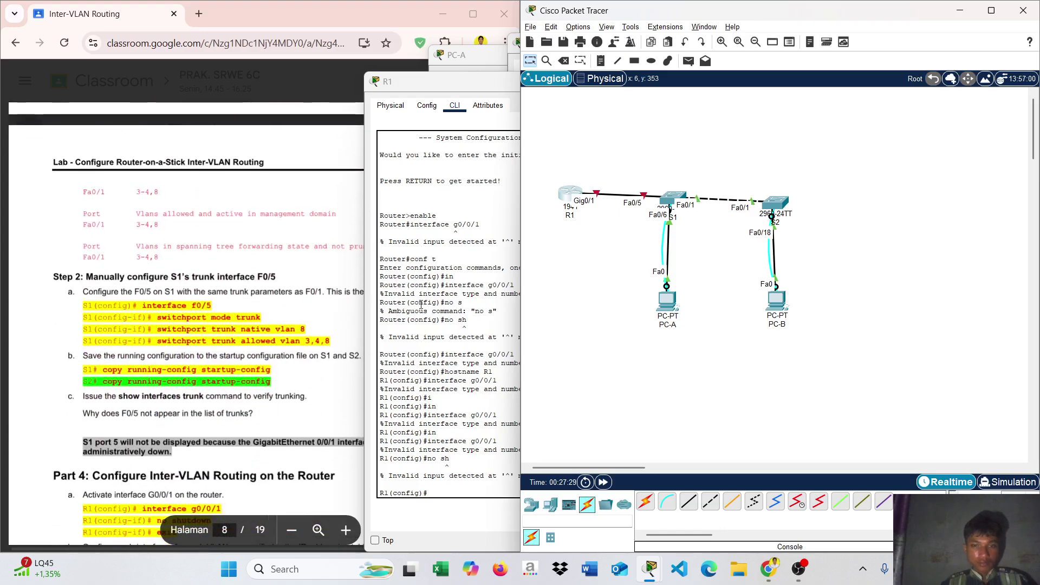
Step: Return to R1's command line and try entering interface g0/0/1 with the full interface command
left_click(428, 372)
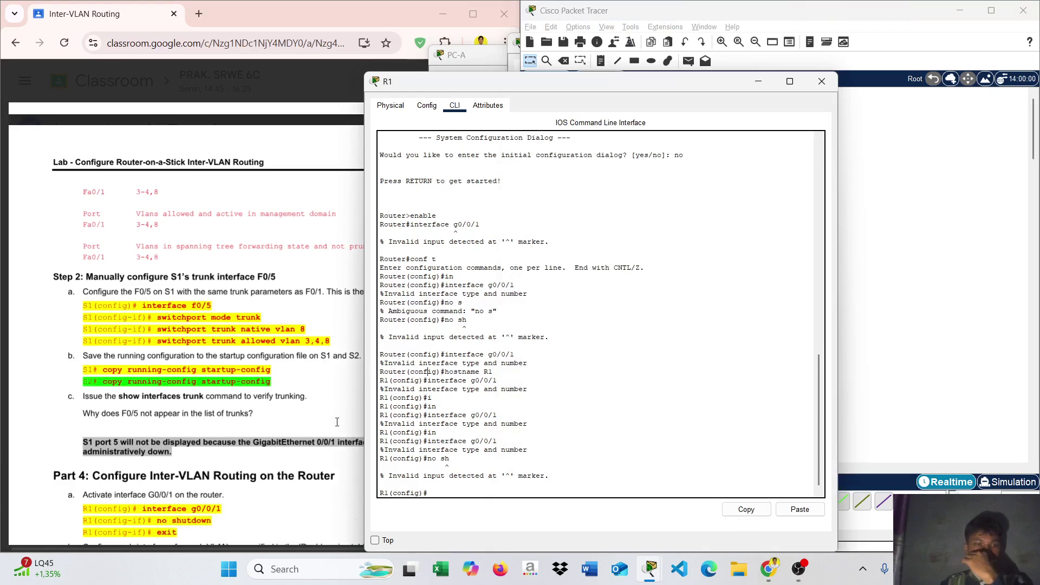
scroll(289, 413, "down", 5)
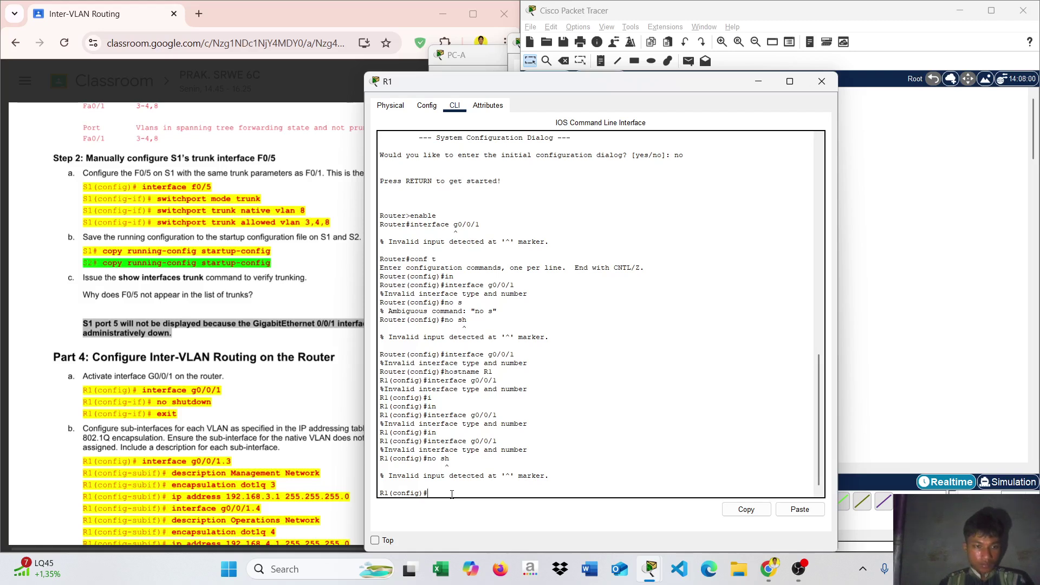
type("inter")
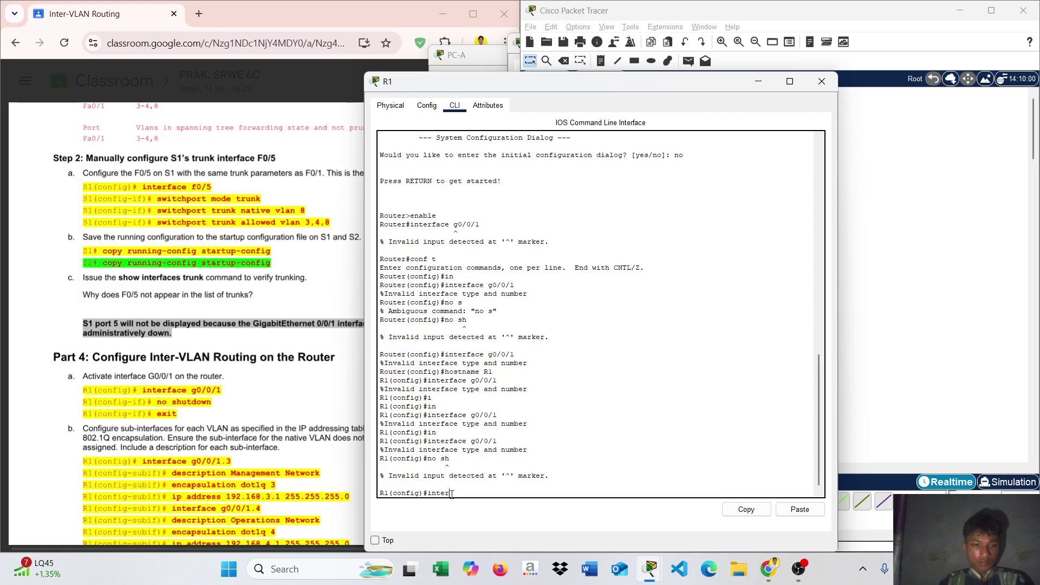
type("face ")
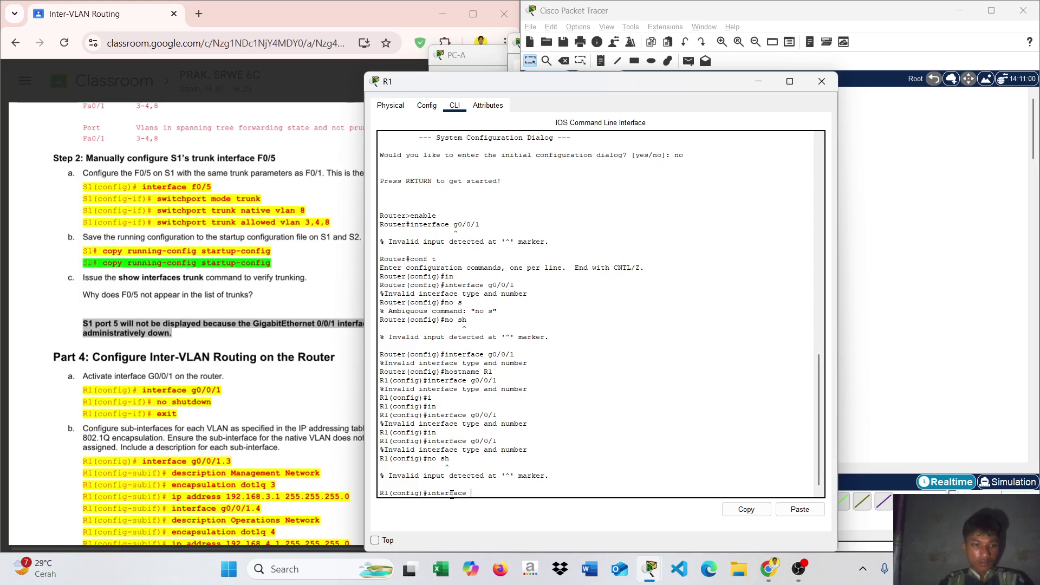
type("g0/")
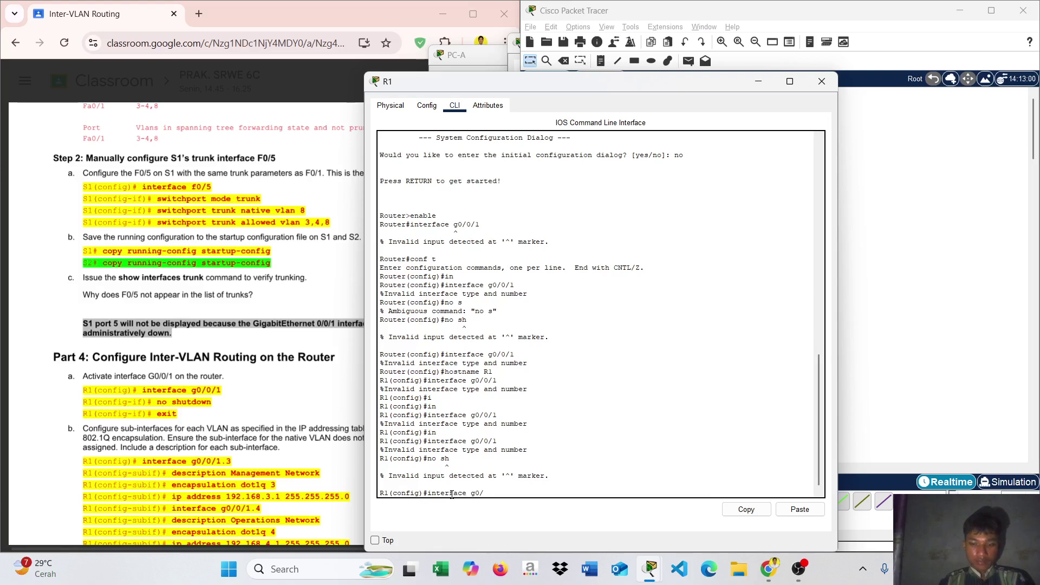
type("0/1")
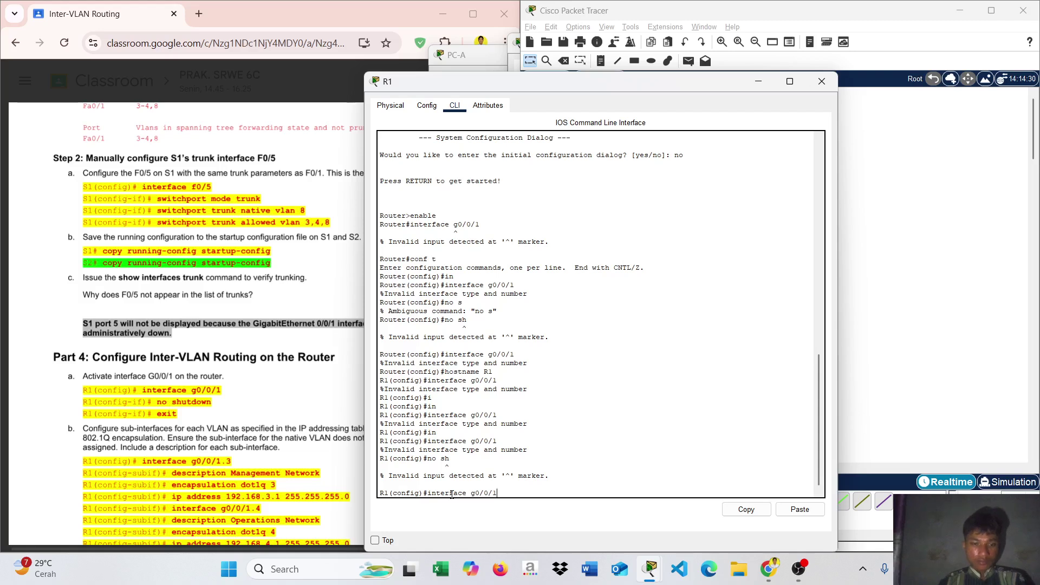
key("Return")
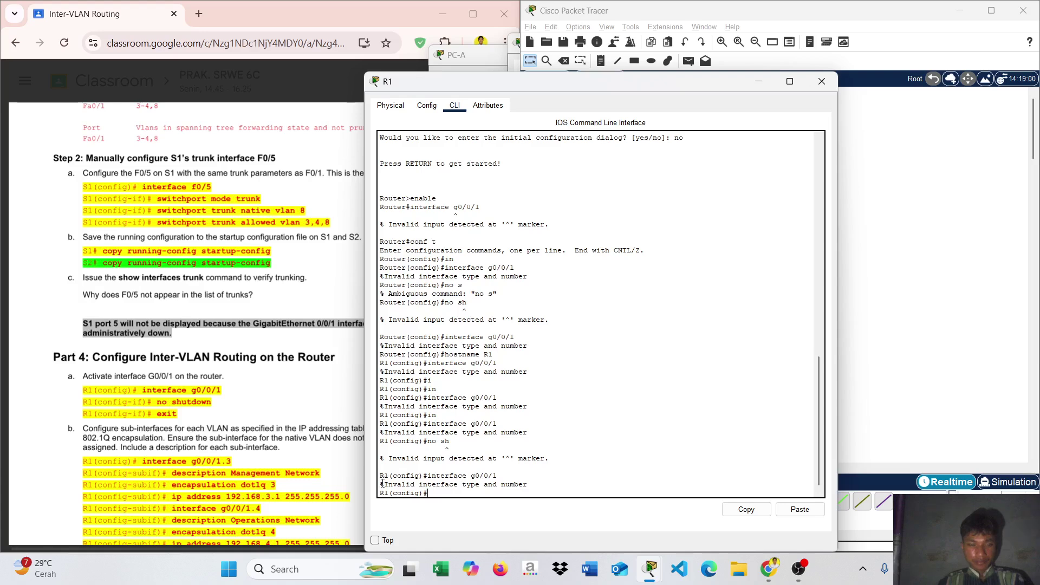
left_click(799, 570)
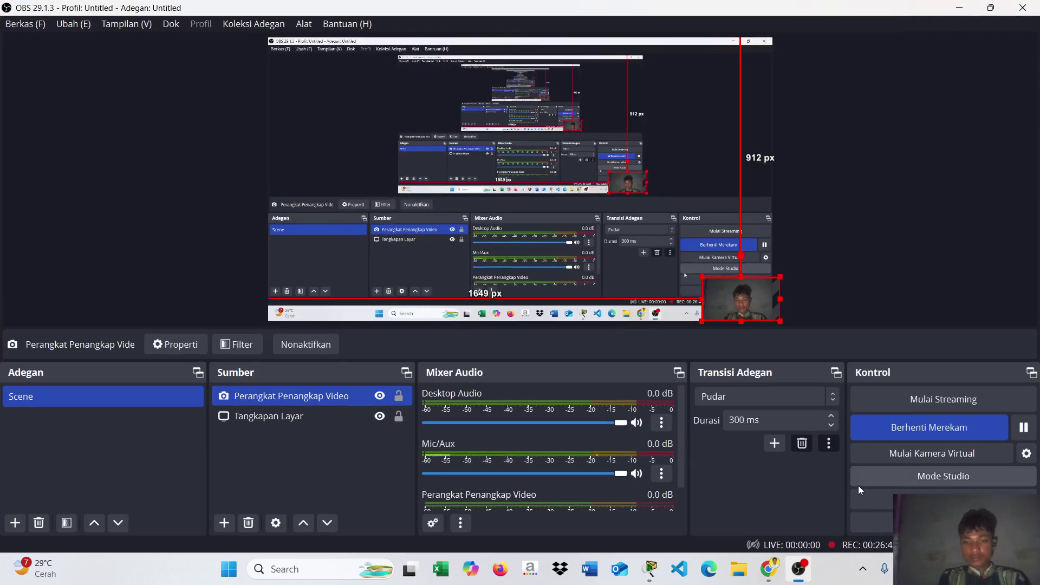
left_click(1028, 433)
left_click(1030, 433)
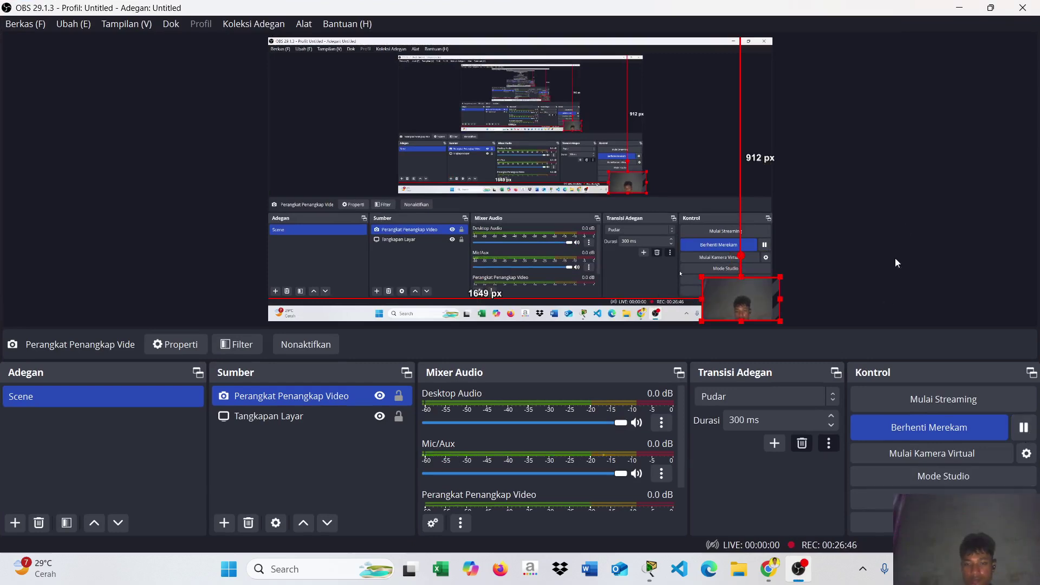
left_click(959, 8)
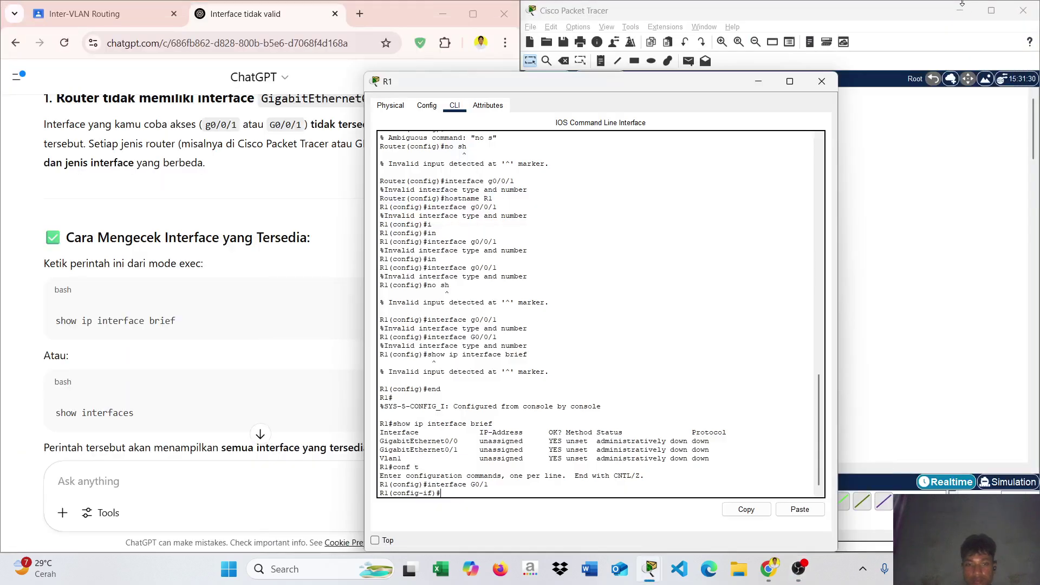
Step: Move the R1 window off the browser so the lab document and the command line sit side by side
left_click_drag(635, 85, 810, 67)
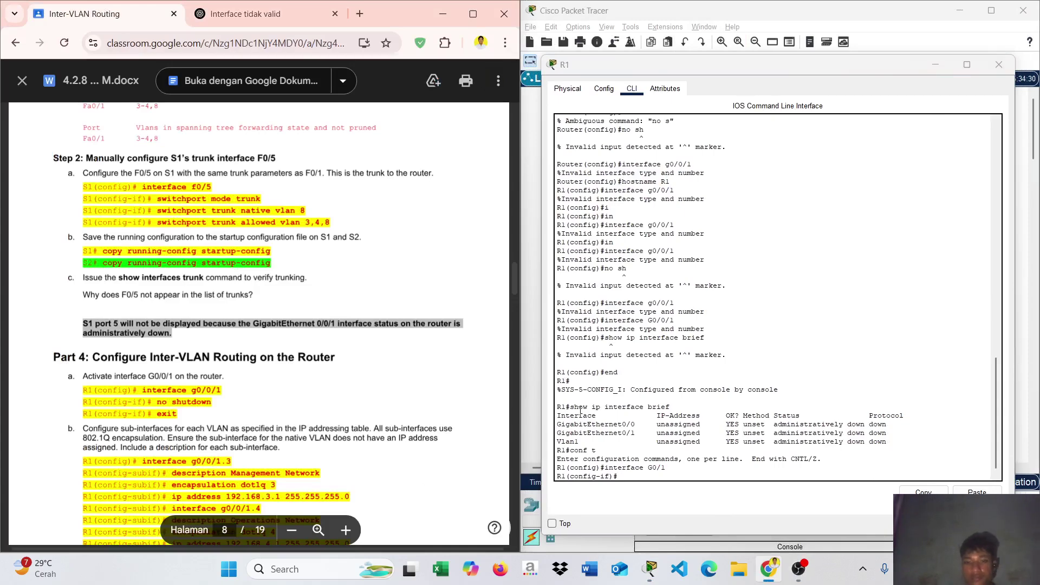
Step: Activate R1's GigabitEthernet 0/1 interface with no sh and return to global configuration mode
left_click(665, 476)
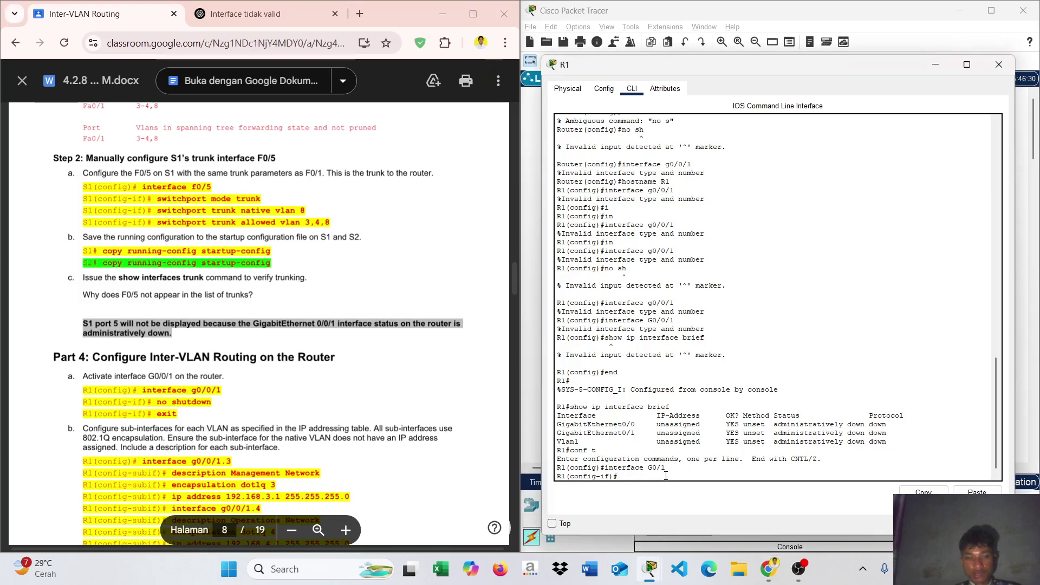
type("no sh")
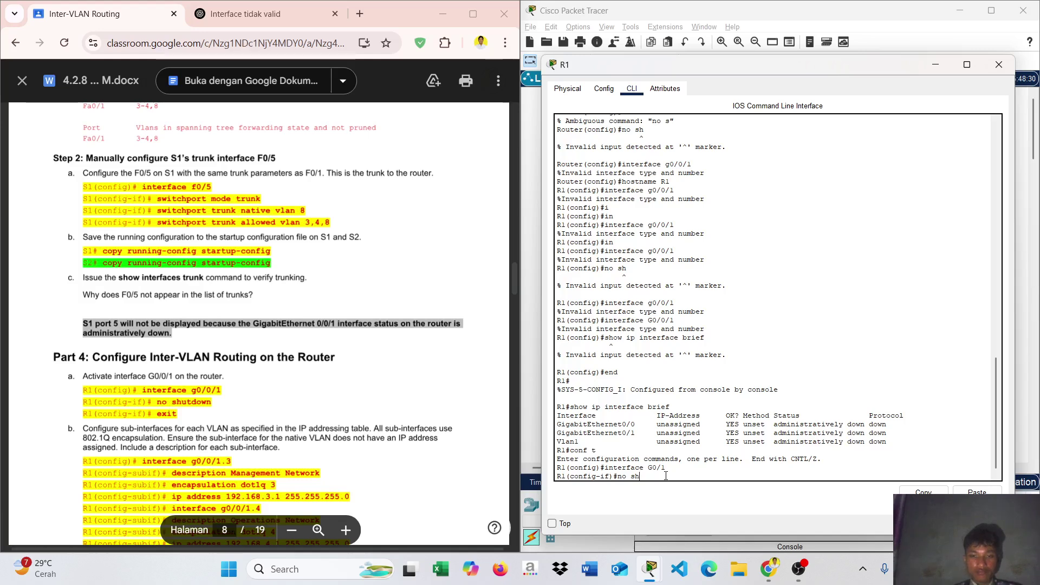
key("Return")
type("ex")
key("Return")
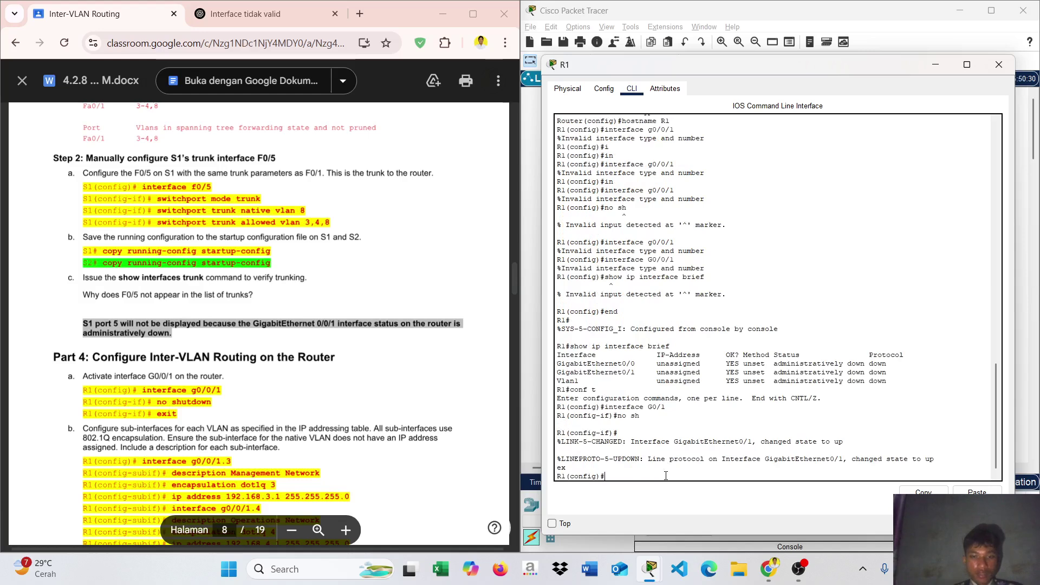
Step: Create sub-interface g0/1.3 on R1 and enter its configuration mode
type("in")
key("Tab")
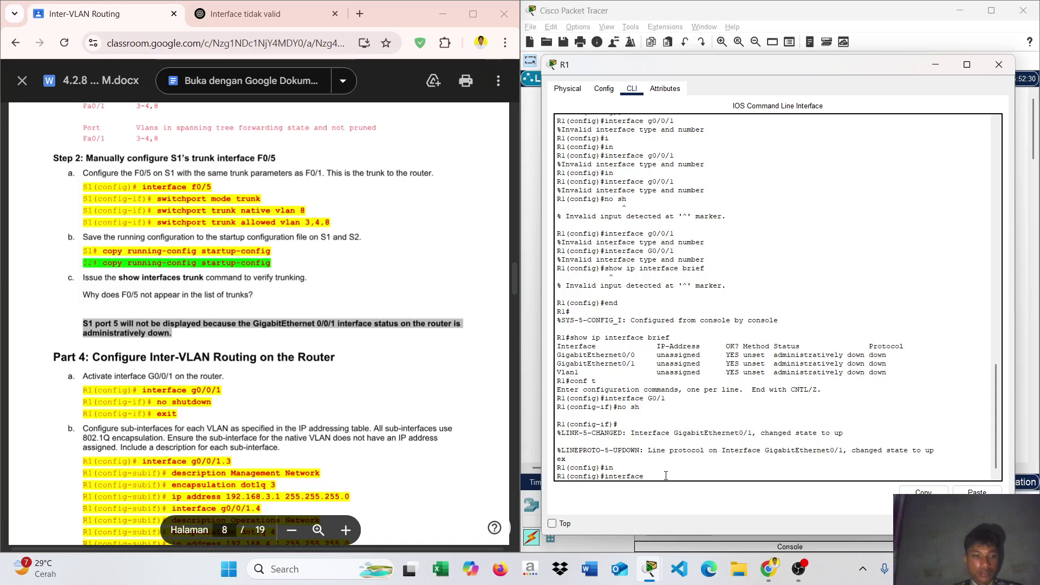
type("g")
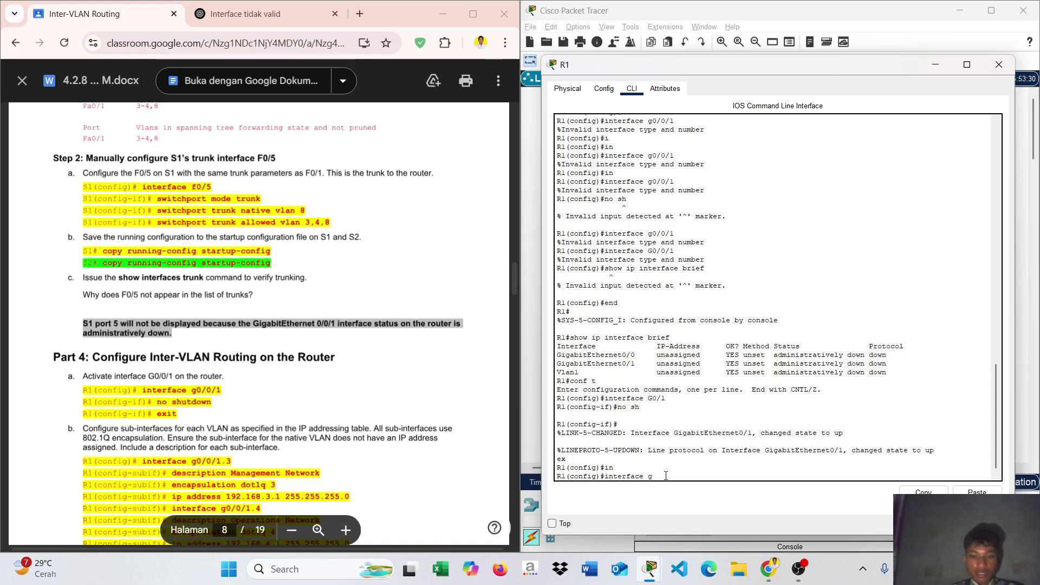
type("0/1.3")
key("Return")
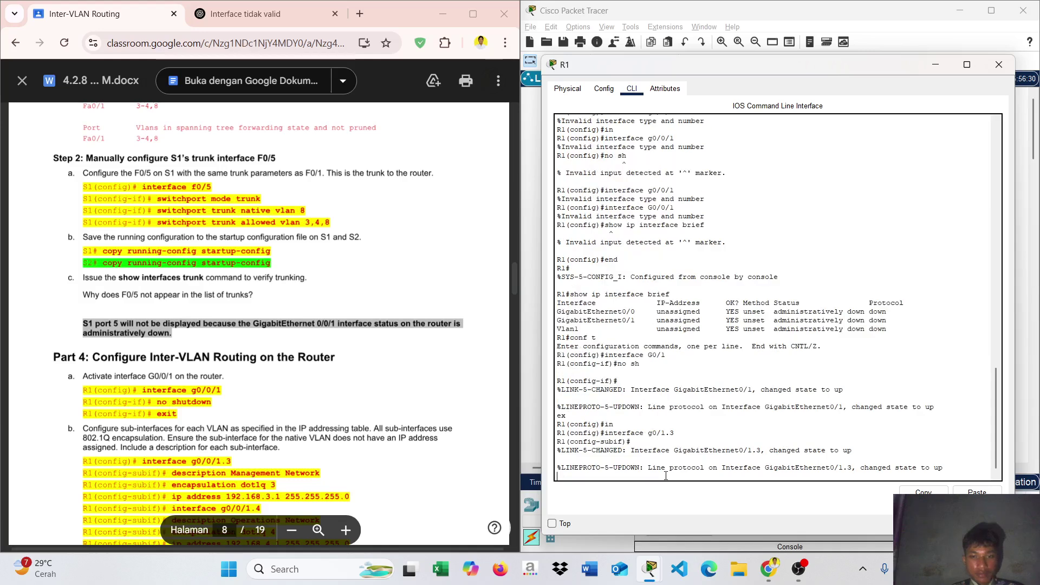
key("Return")
Step: Give sub-interface g0/1.3 the description Management Network
type("des")
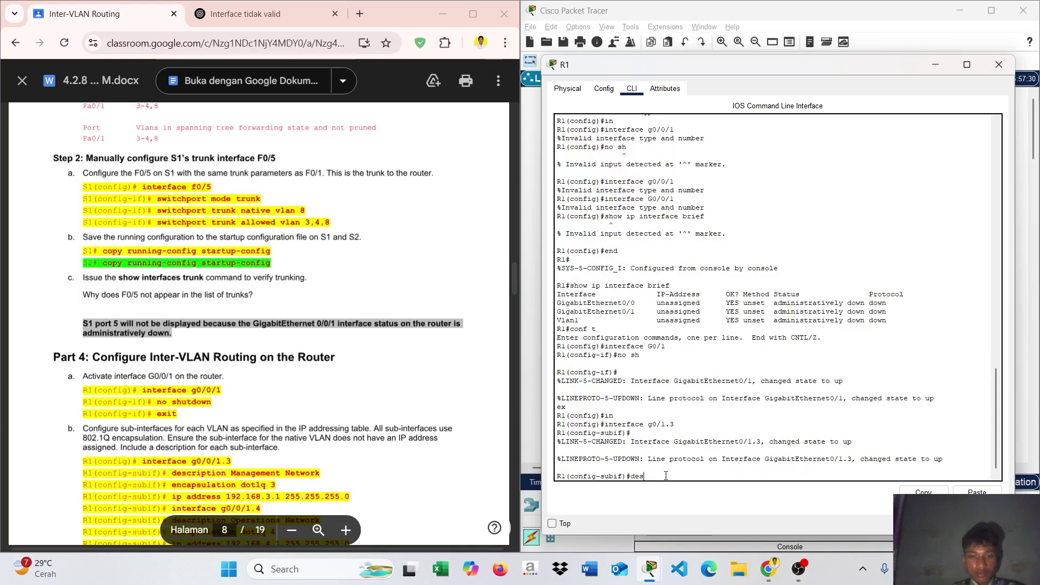
key("Tab")
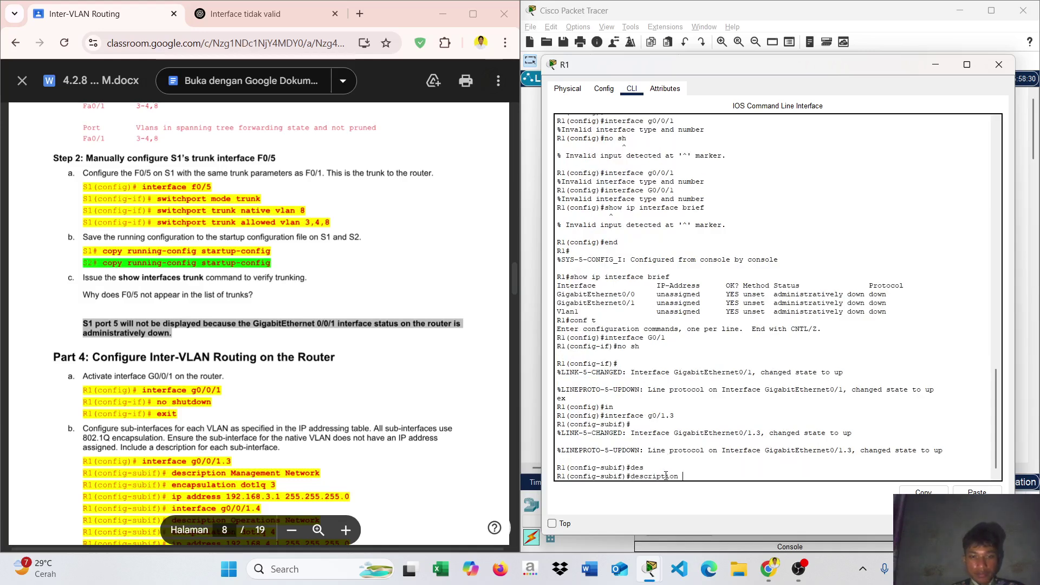
type("M")
key("Tab")
type("ana")
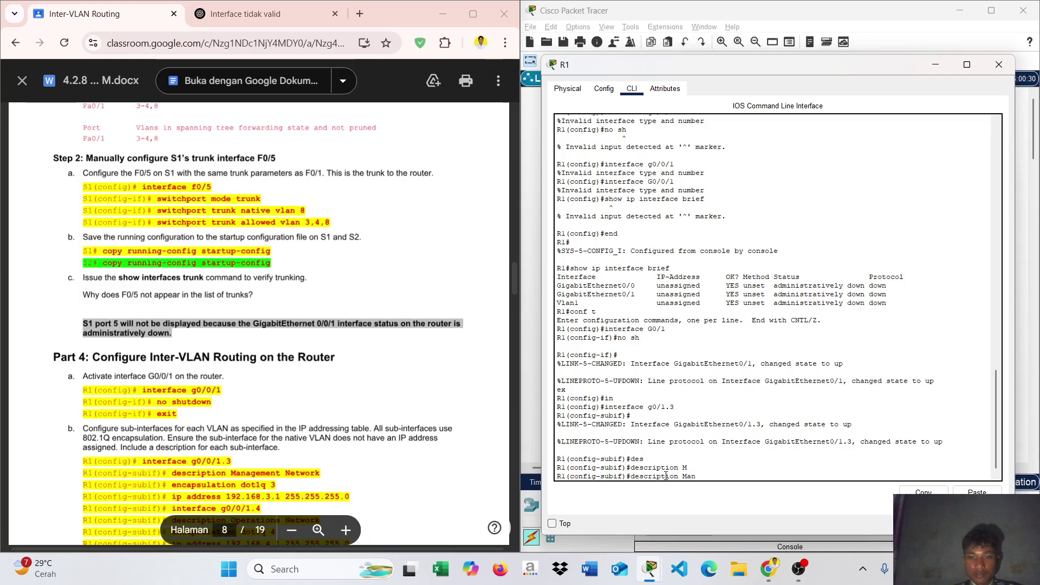
key("Tab")
type("gement")
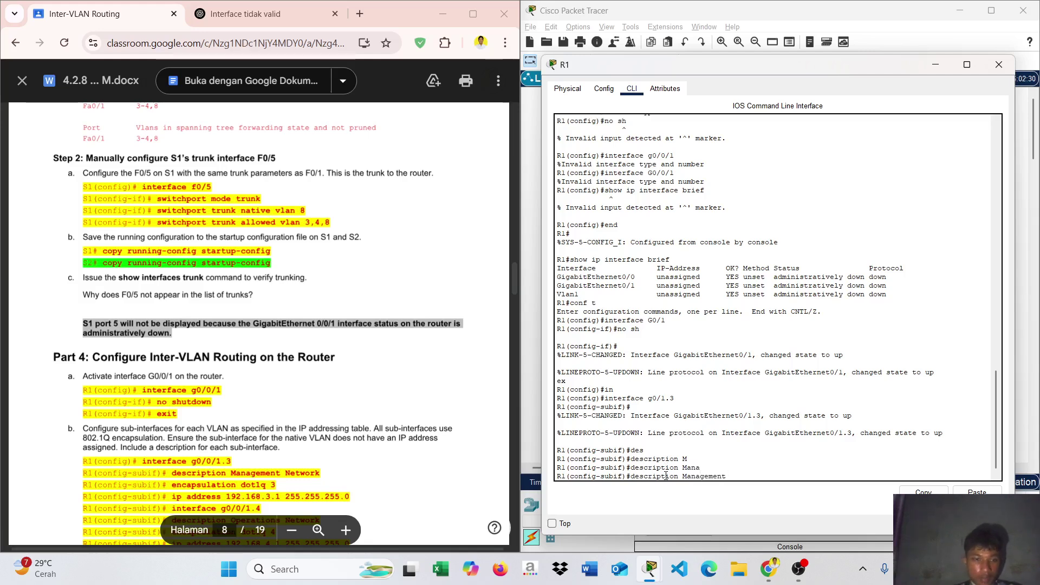
type(" Net")
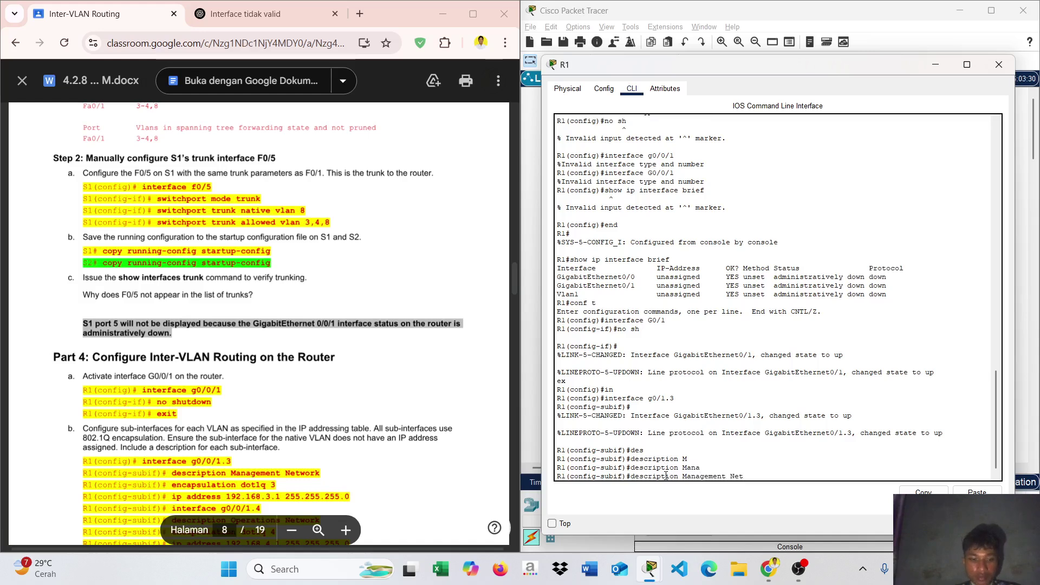
type("work")
scroll(410, 473, "down", 3)
scroll(410, 473, "down", 1)
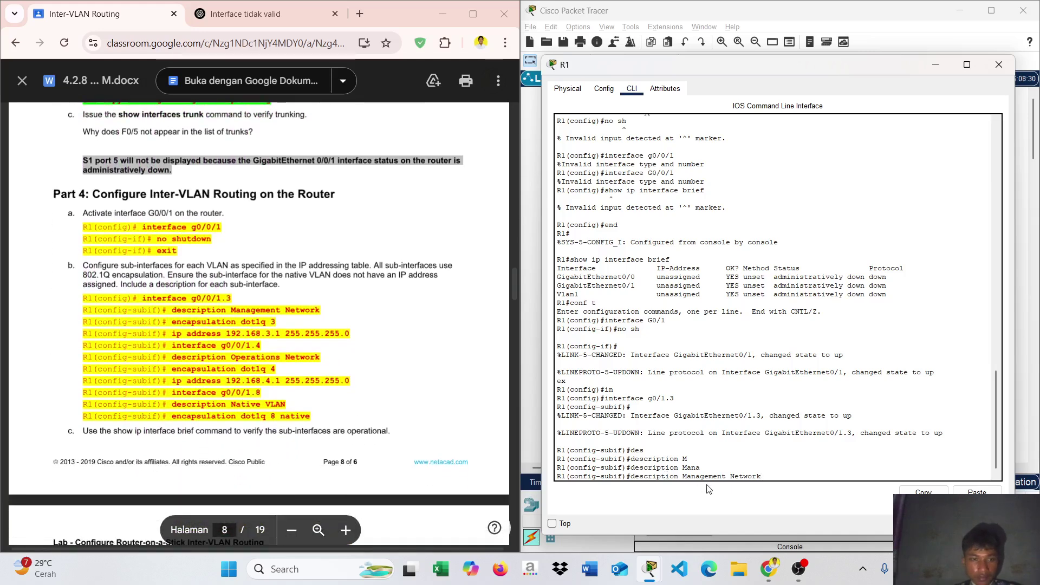
key("Return")
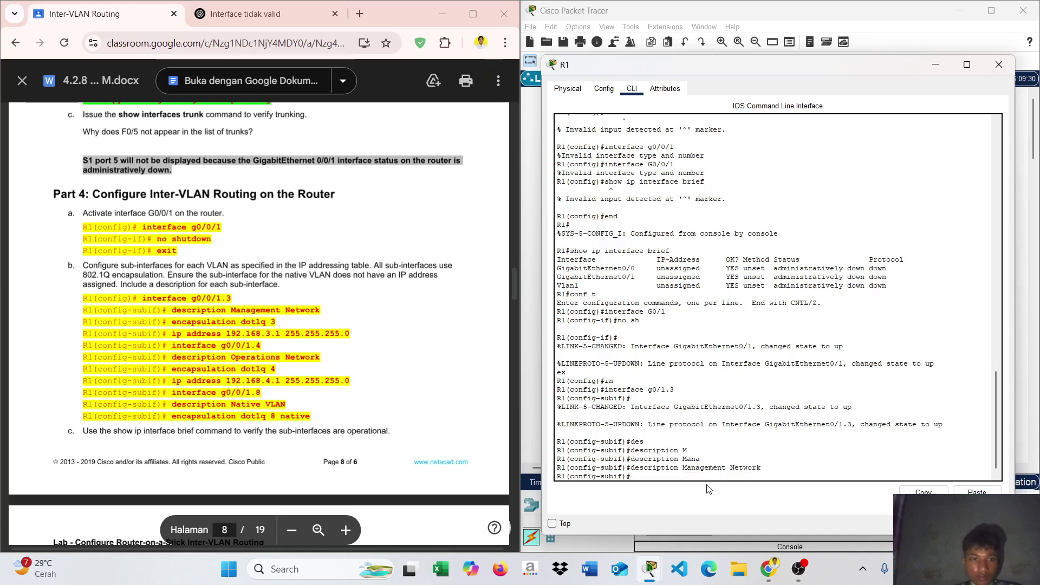
Step: Set 802.1Q encapsulation for VLAN 3 on sub-interface g0/1.3 with encapsulation dot1Q 3
type("en")
key("Tab")
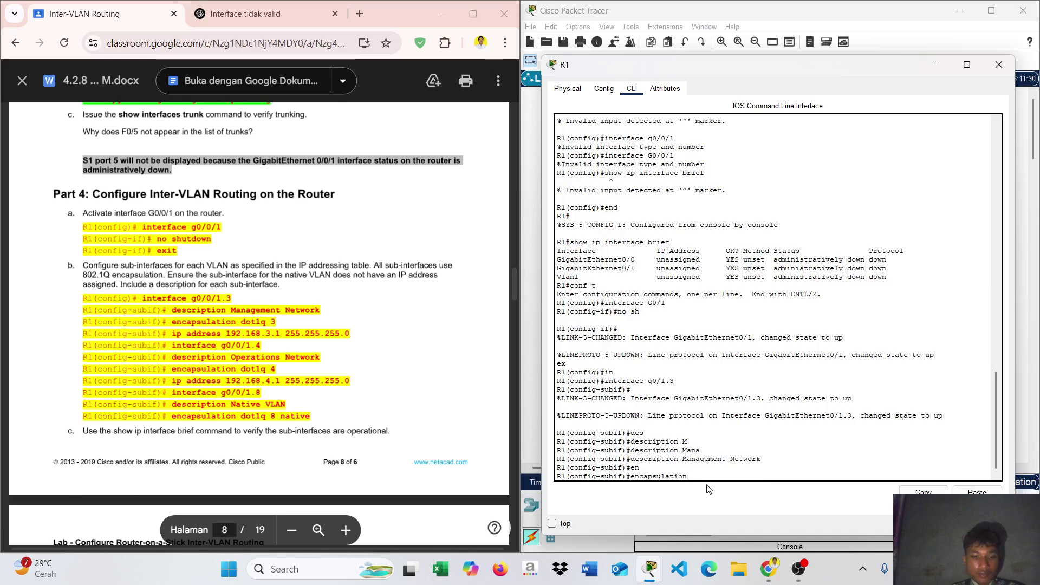
type("do")
key("Tab")
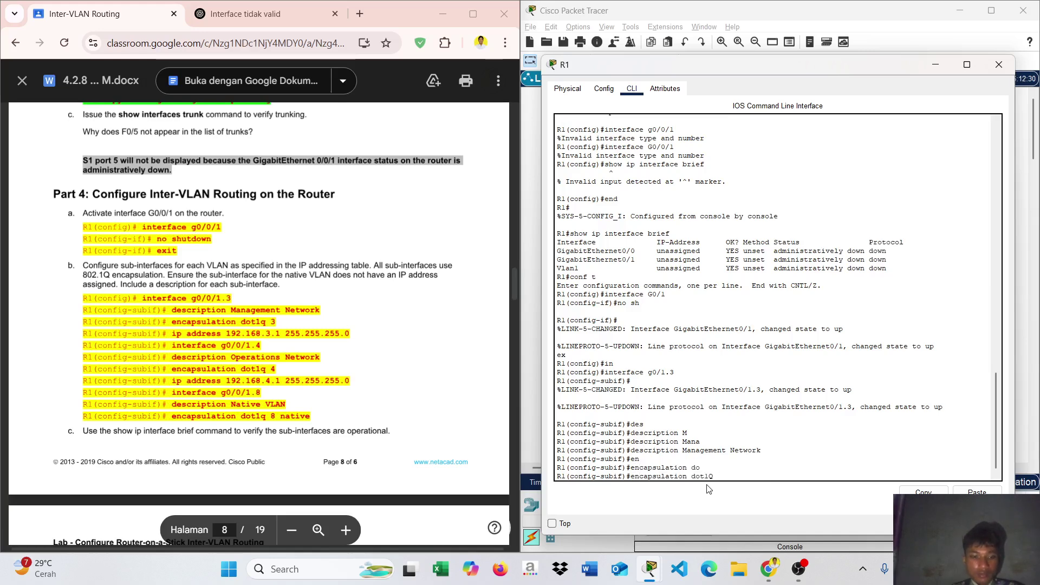
type("3")
key("Return")
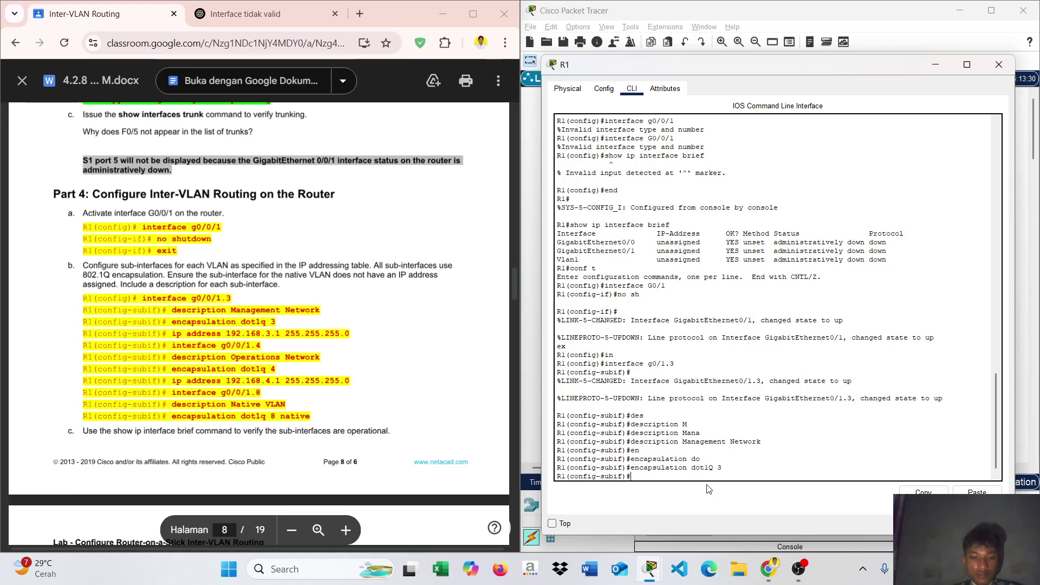
Step: Assign IP address 192.168.3.1 with mask 255.255.255.0 to sub-interface g0/1.3
type("ip a")
key("Tab")
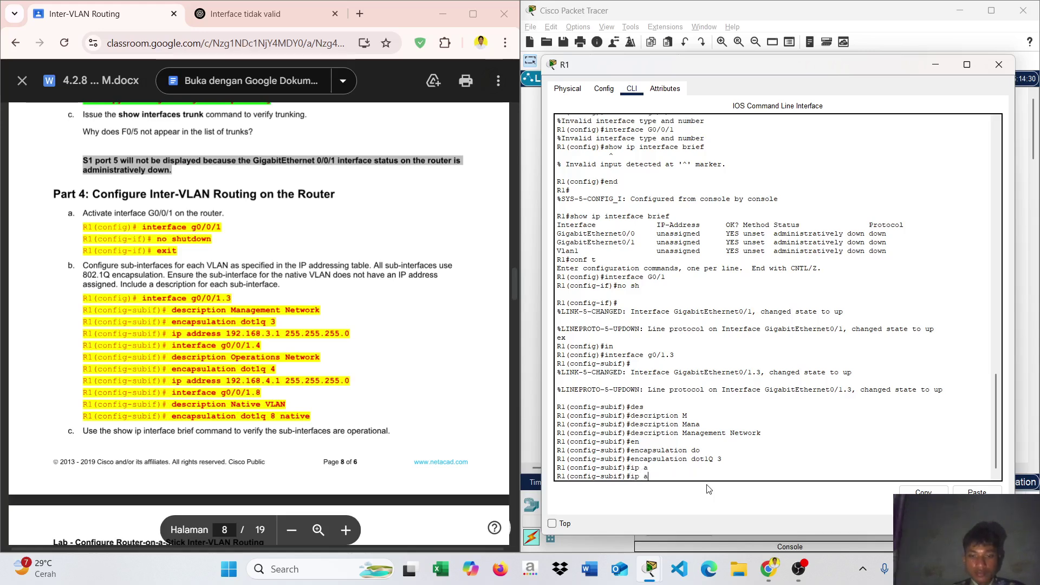
type("d")
key("Tab")
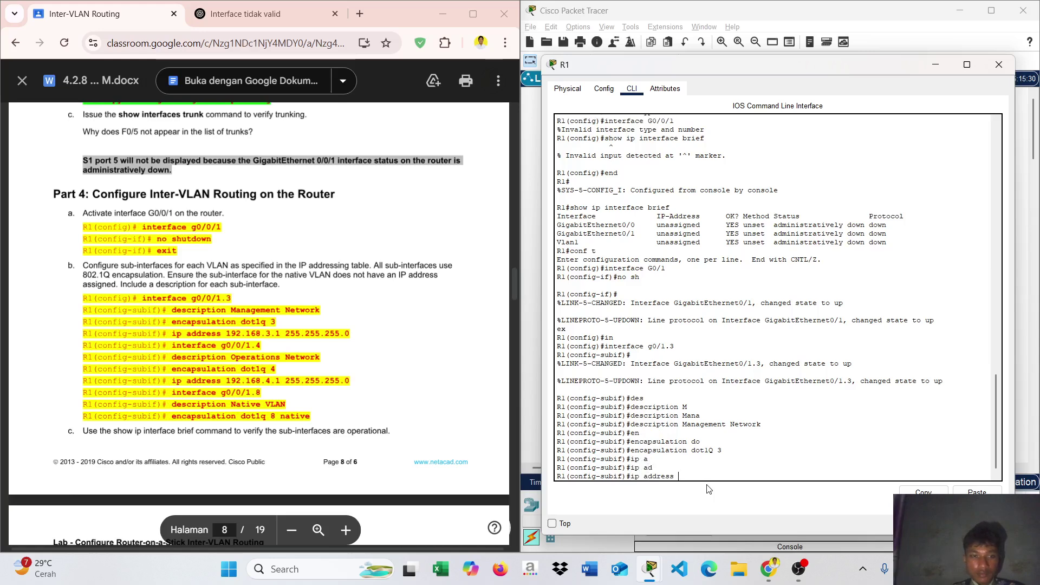
type("192.168.")
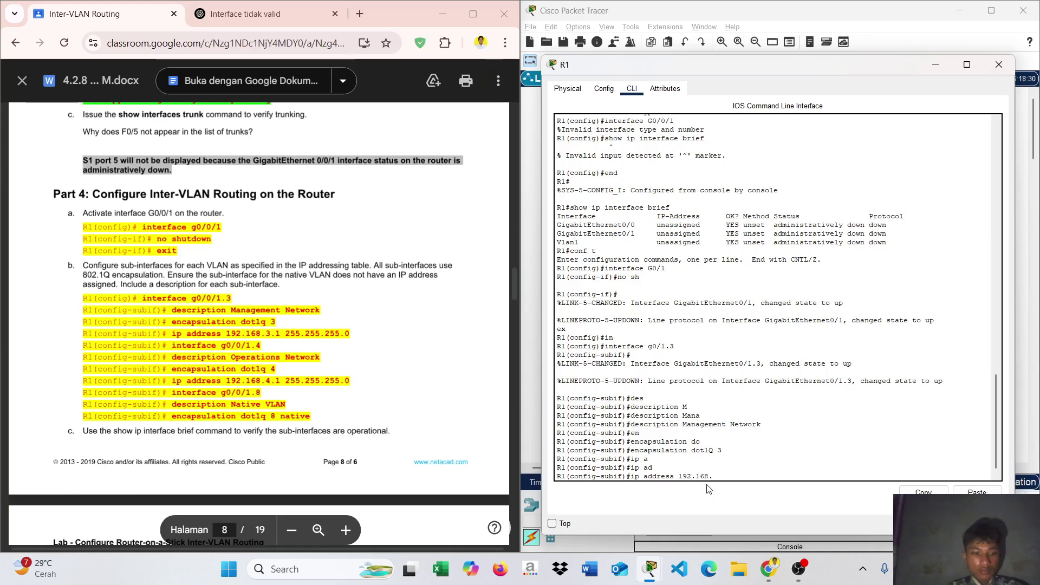
type("3.1 2")
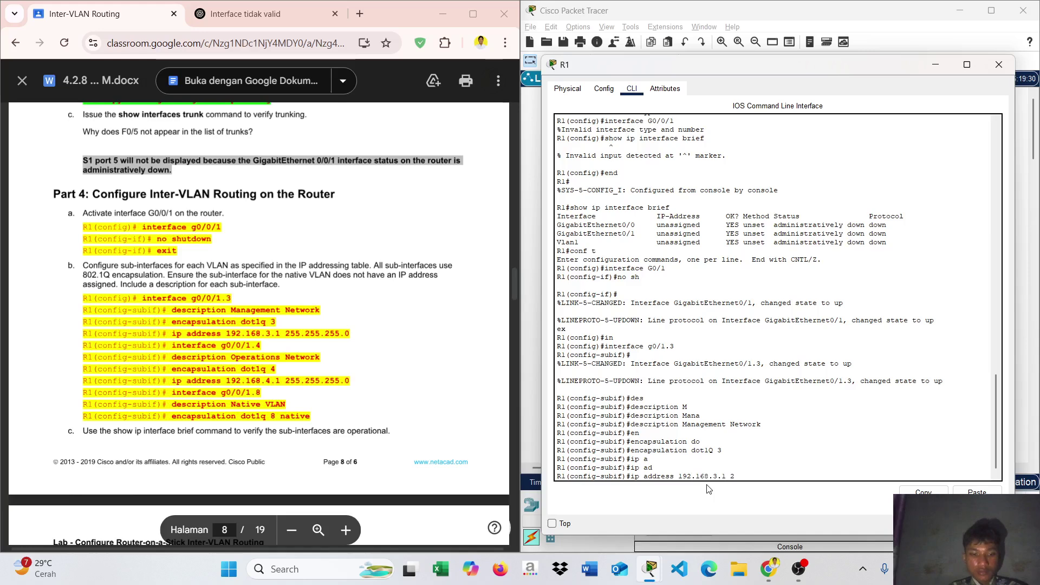
type("55.255.255")
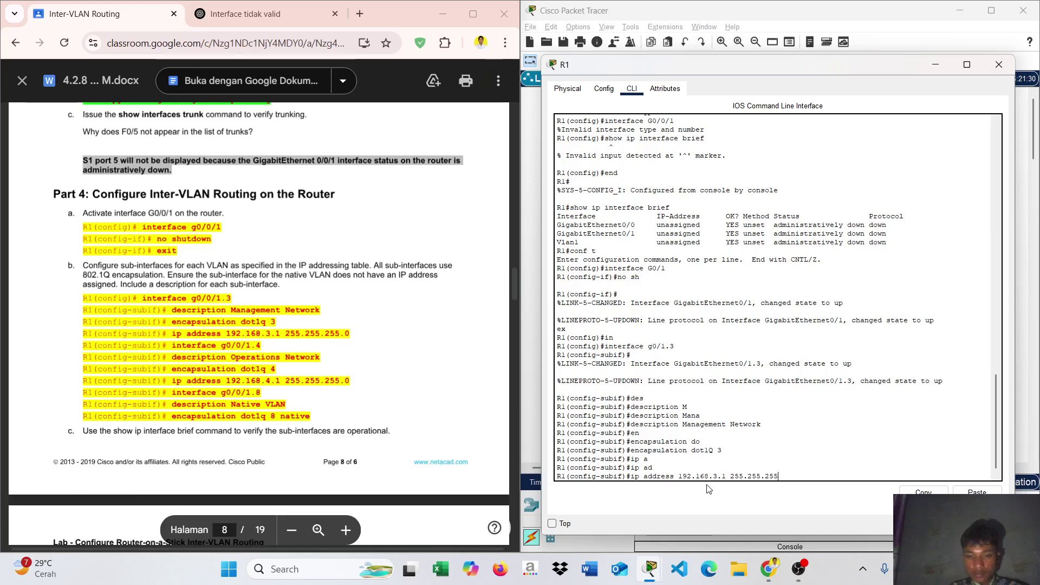
type(".0")
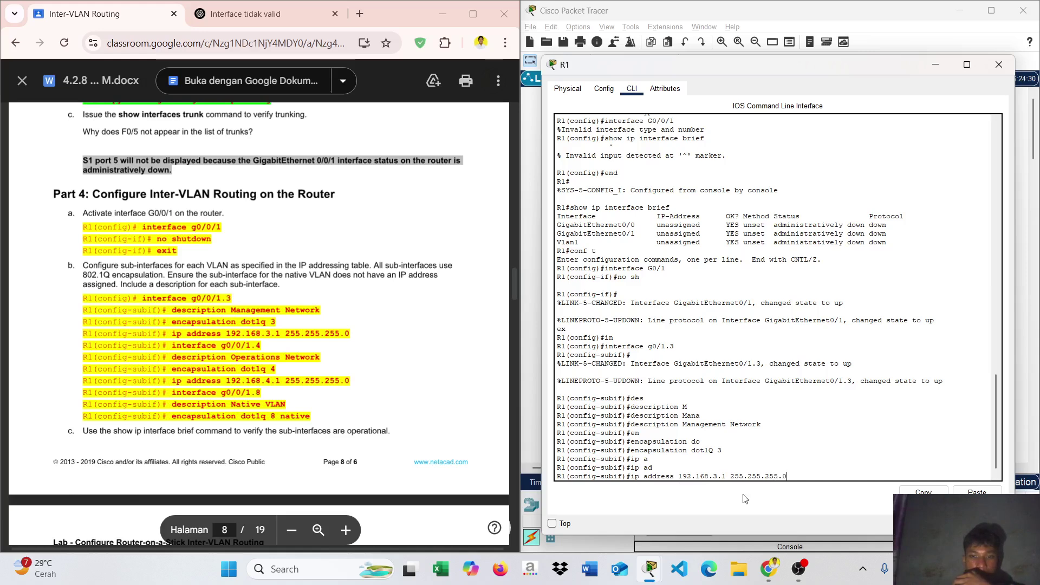
key("Return")
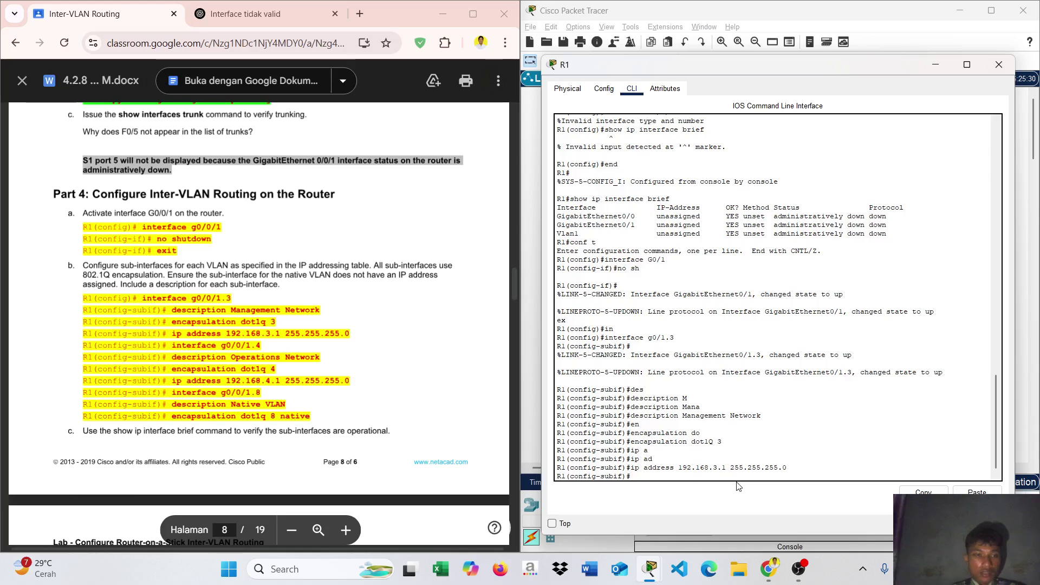
Step: Create sub-interface g0/1.4 on R1 by reusing the earlier g0/1.3 interface command
type("in")
key("BackSpace")
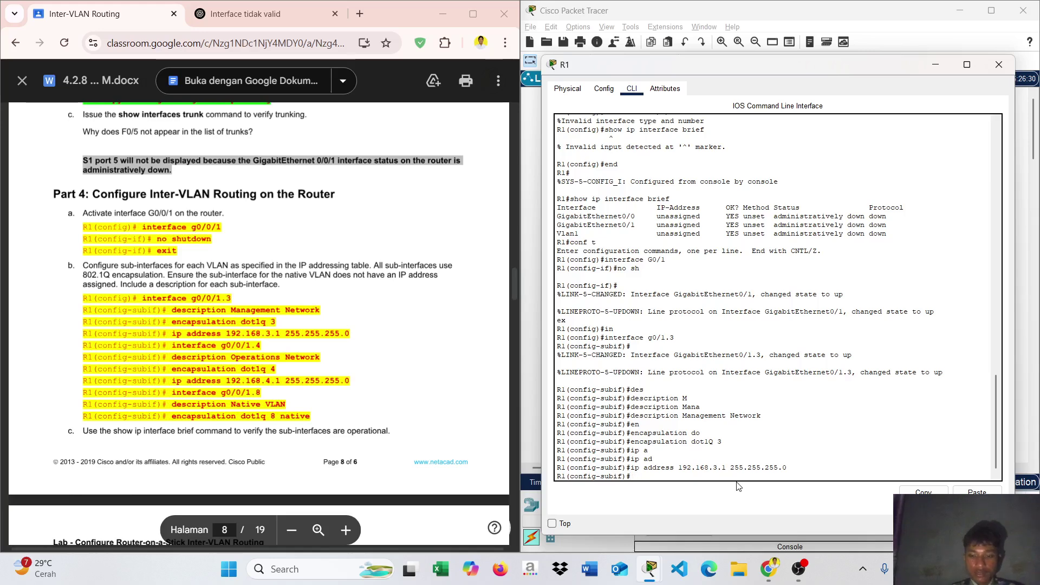
key("Up")
key("Up")
key("Up")
key("Up")
key("BackSpace")
type("4")
key("Return")
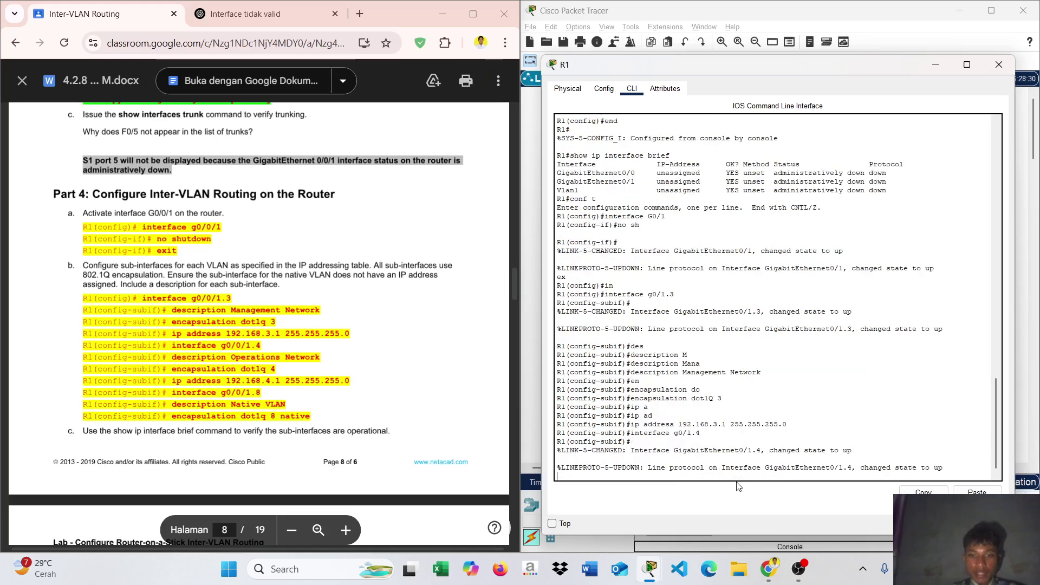
key("Return")
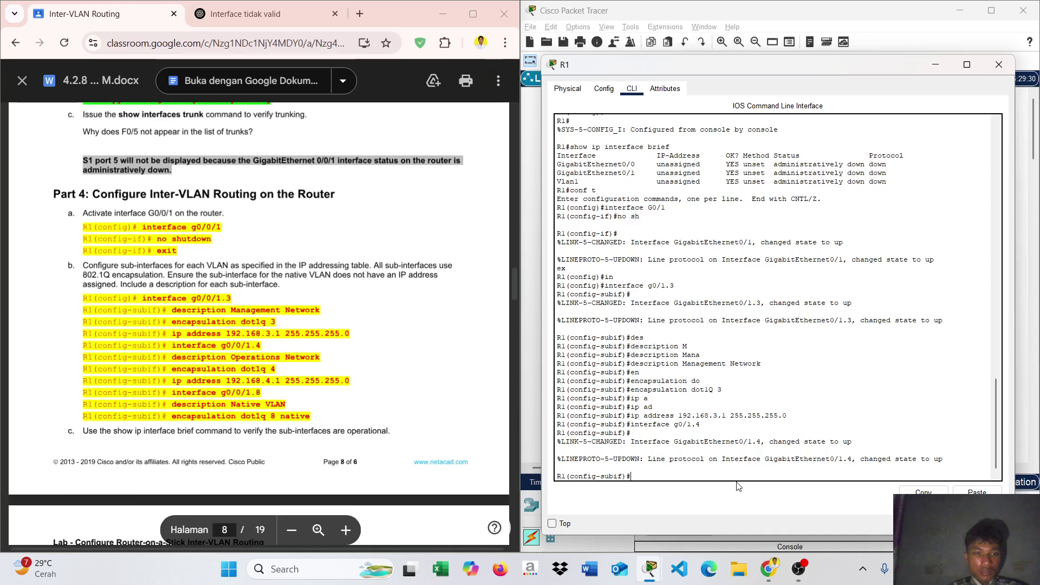
Step: Set 802.1Q encapsulation for VLAN 4 on sub-interface g0/1.4 with encapsulation dot1Q 4
key("Up")
key("Up")
key("Up")
key("Up")
key("Up")
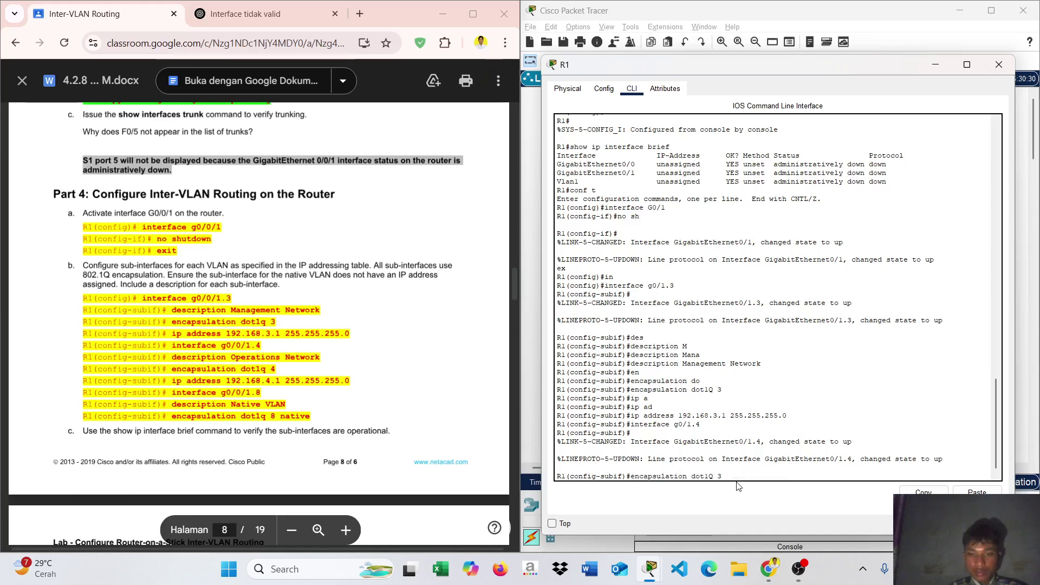
key("BackSpace")
type("4")
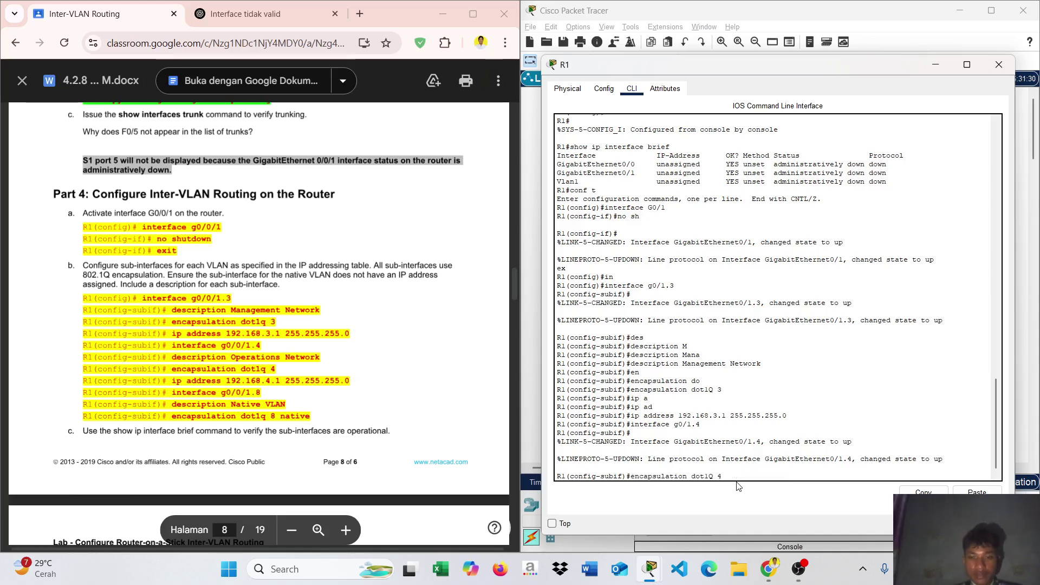
key("Return")
Step: Set the description of sub-interface g0/1.4 on R1 to Operations Network
key("Up")
key("Up")
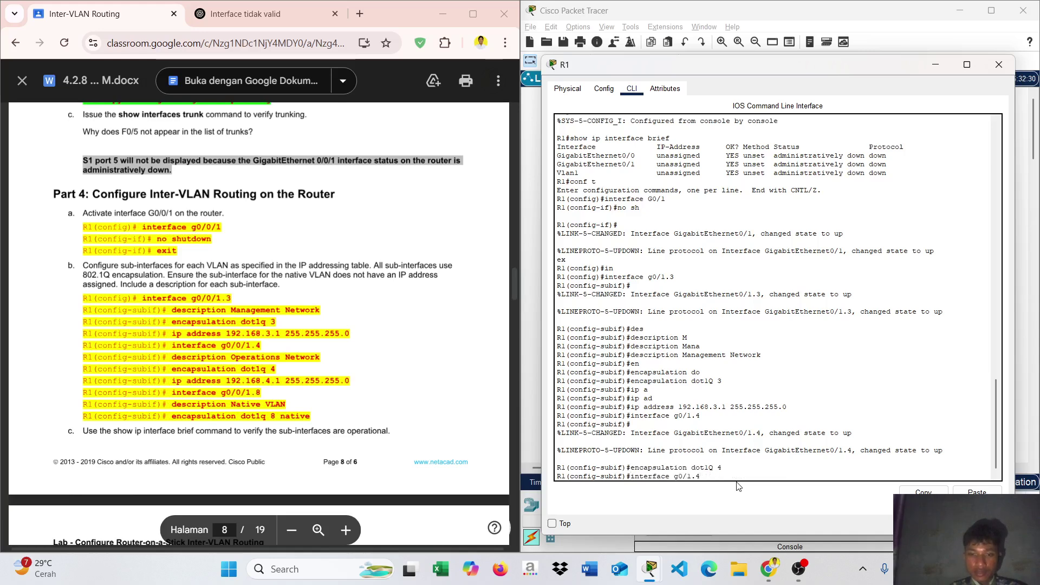
key("BackSpace")
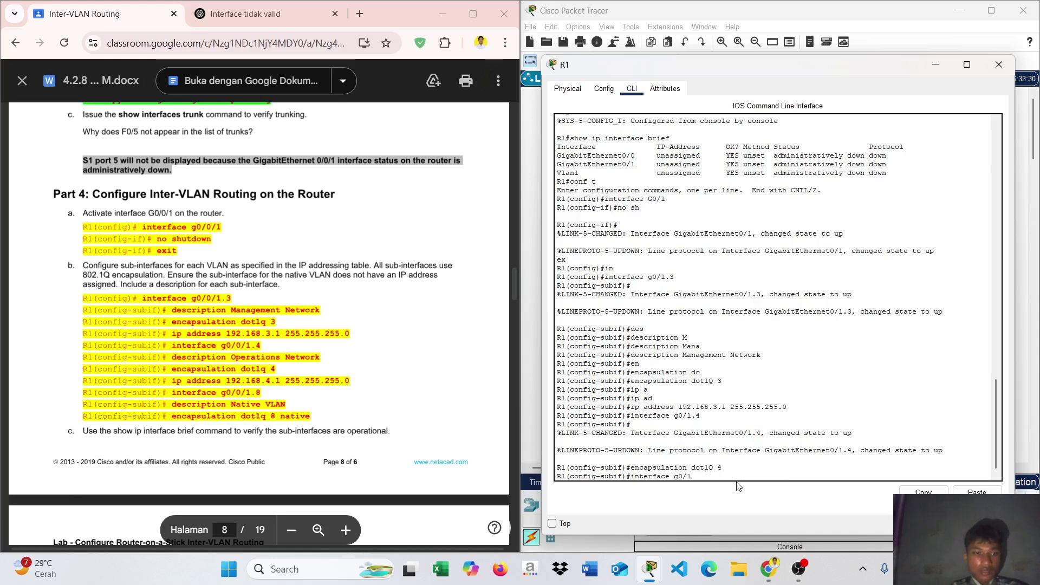
key("Up")
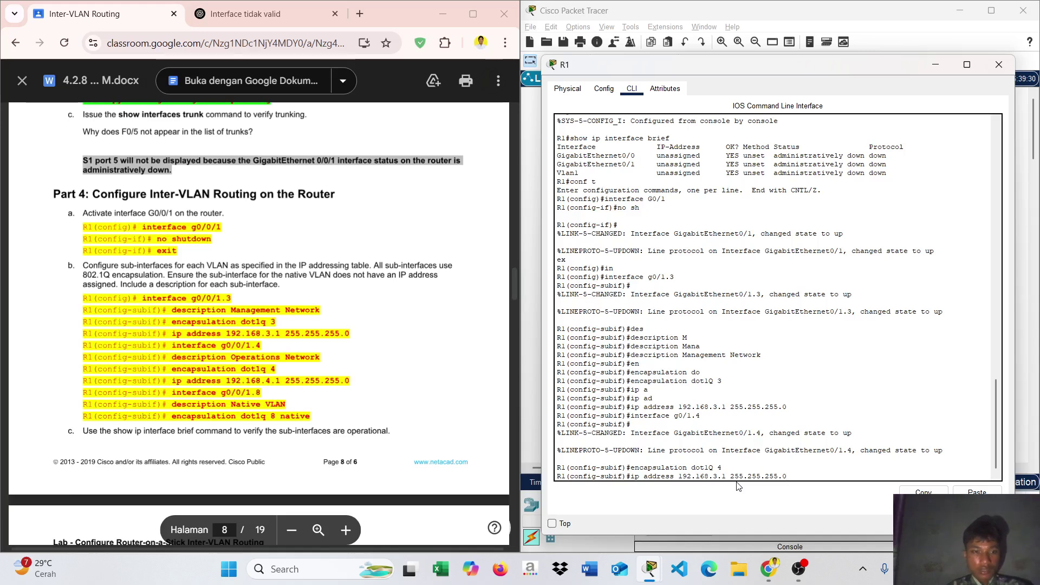
key("Up")
key("Up")
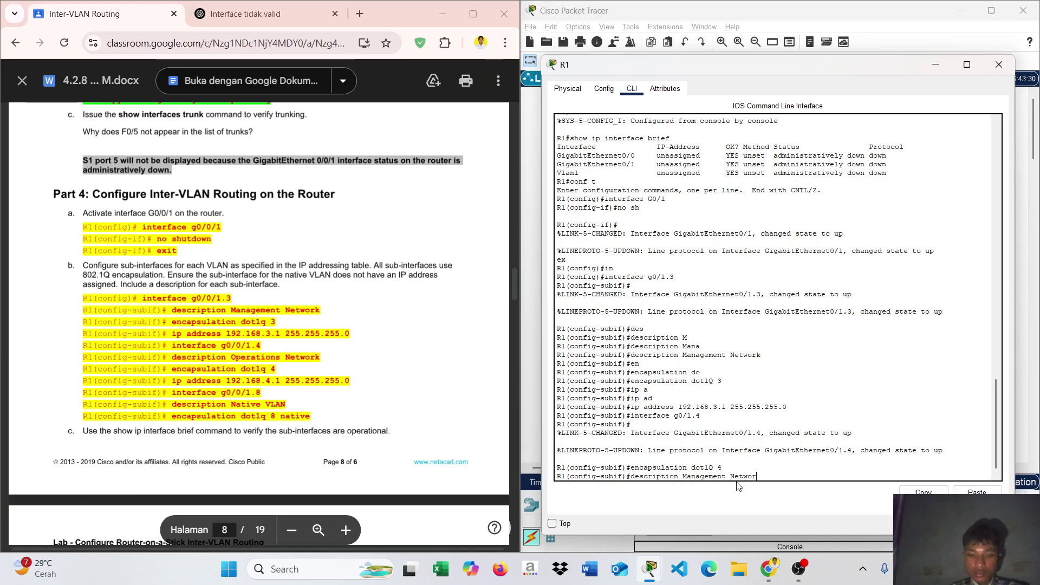
type("k")
key("Left")
key("Left")
key("Left")
key("Left")
key("Left")
key("Left")
key("Left")
key("Left")
key("BackSpace")
key("BackSpace")
key("BackSpace")
key("BackSpace")
key("BackSpace")
key("BackSpace")
key("BackSpace")
key("BackSpace")
key("BackSpace")
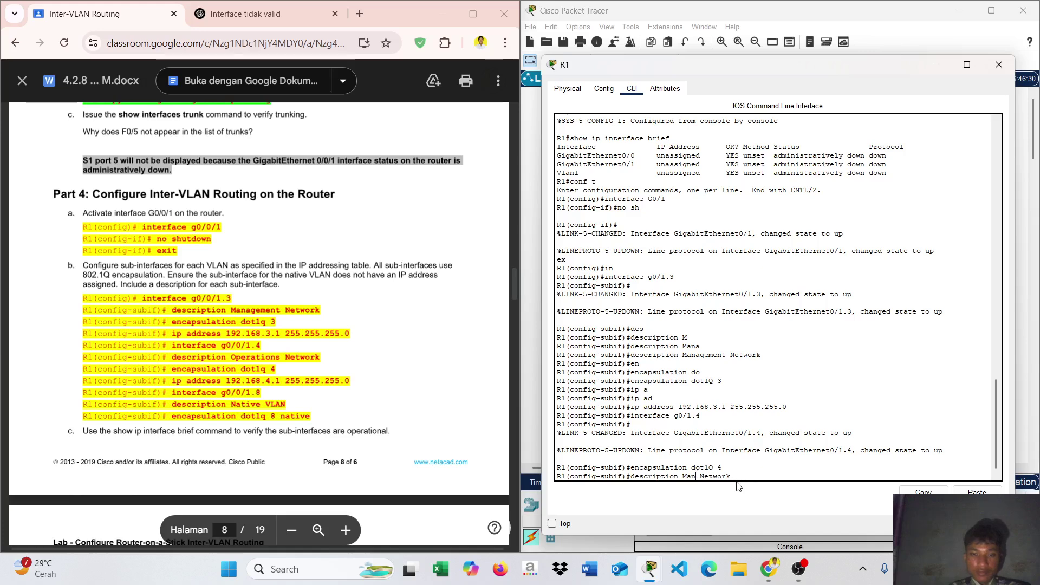
key("BackSpace")
type("Oper")
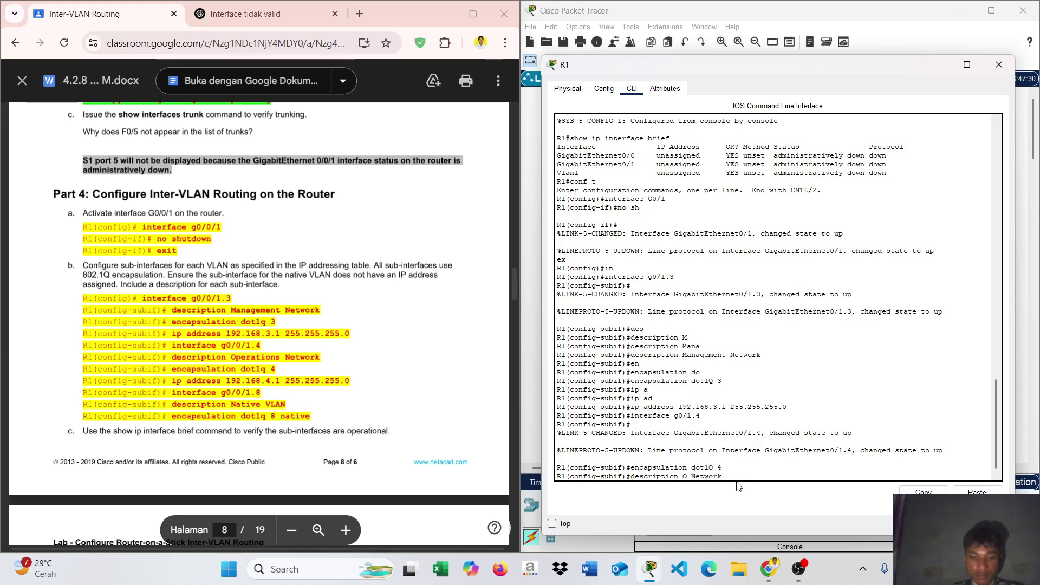
type("ations")
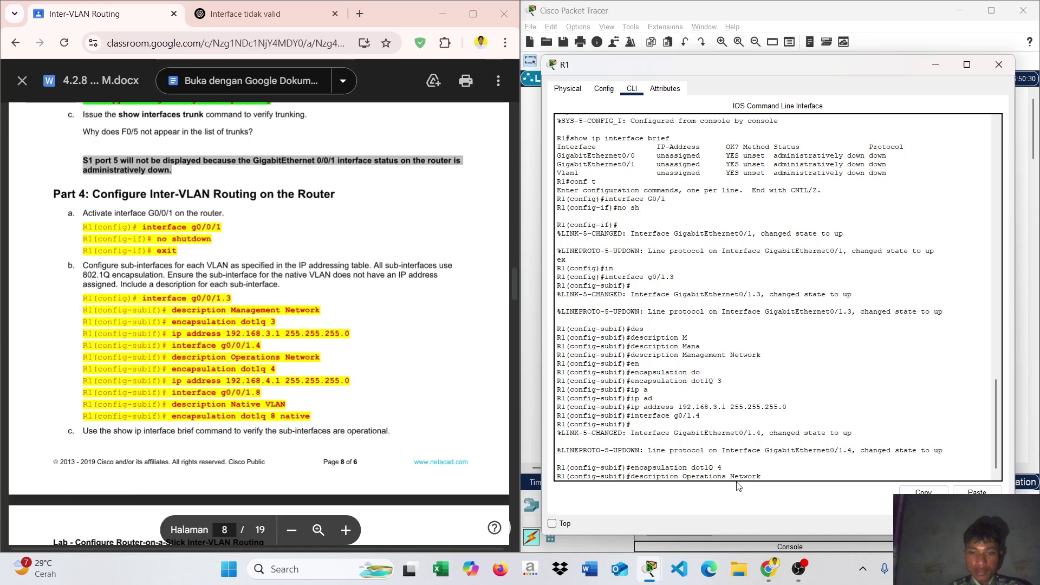
key("Return")
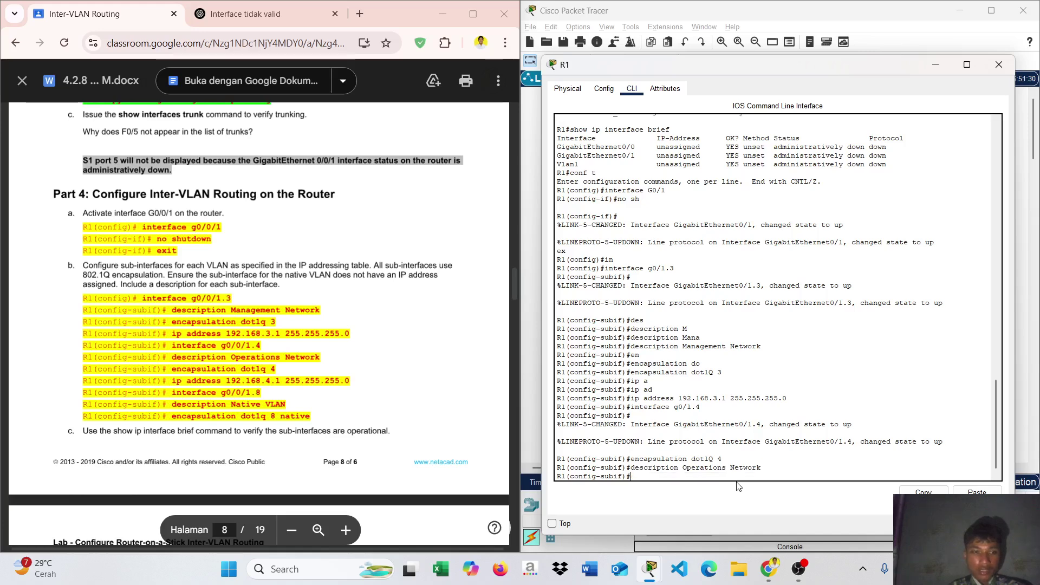
Step: Reissue encapsulation dot1Q 4 on sub-interface g0/1.4, following the order of commands in the lab guide
key("Up")
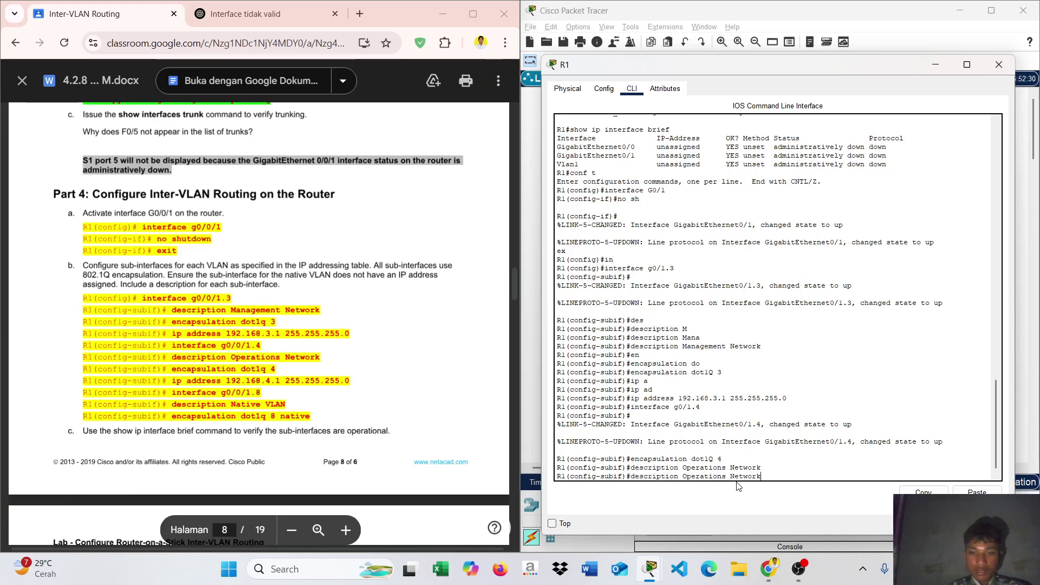
key("Down")
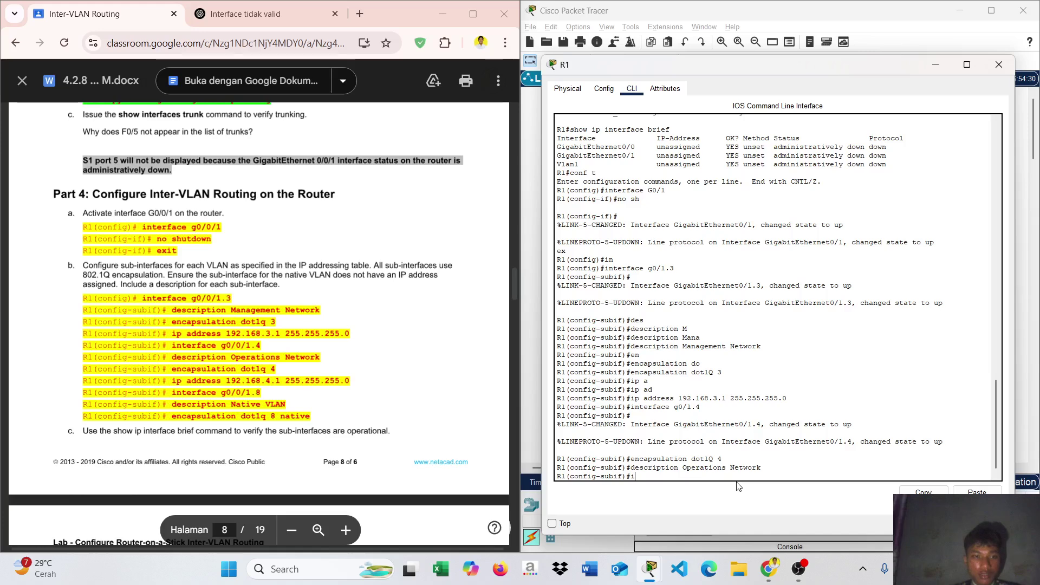
type("ip")
key("BackSpace")
key("BackSpace")
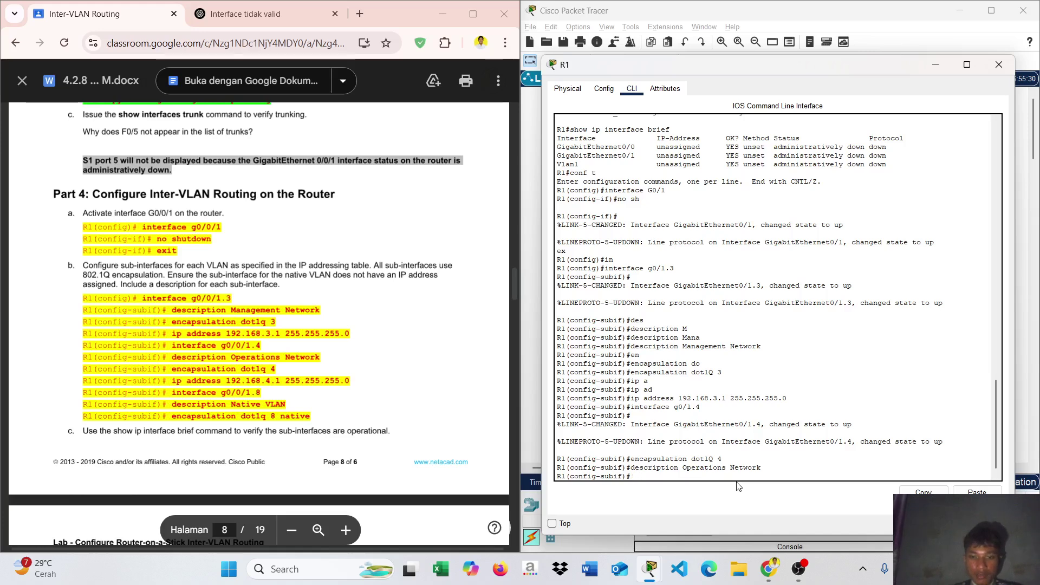
key("Up")
key("Up")
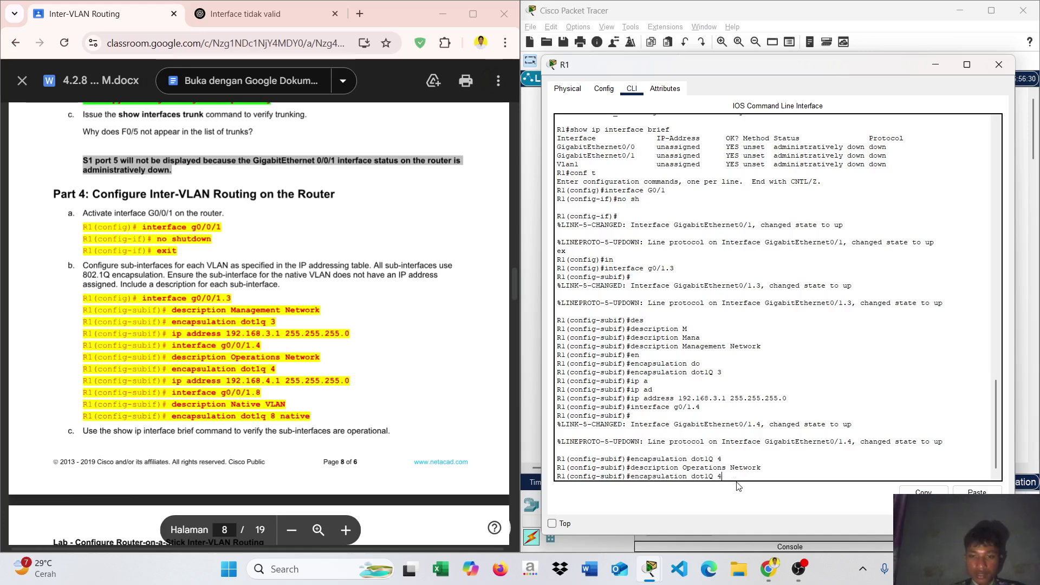
key("Return")
Step: Assign IP address 192.168.4.1 with mask 255.255.255.0 to sub-interface g0/1.4
type("ig-subif)#i")
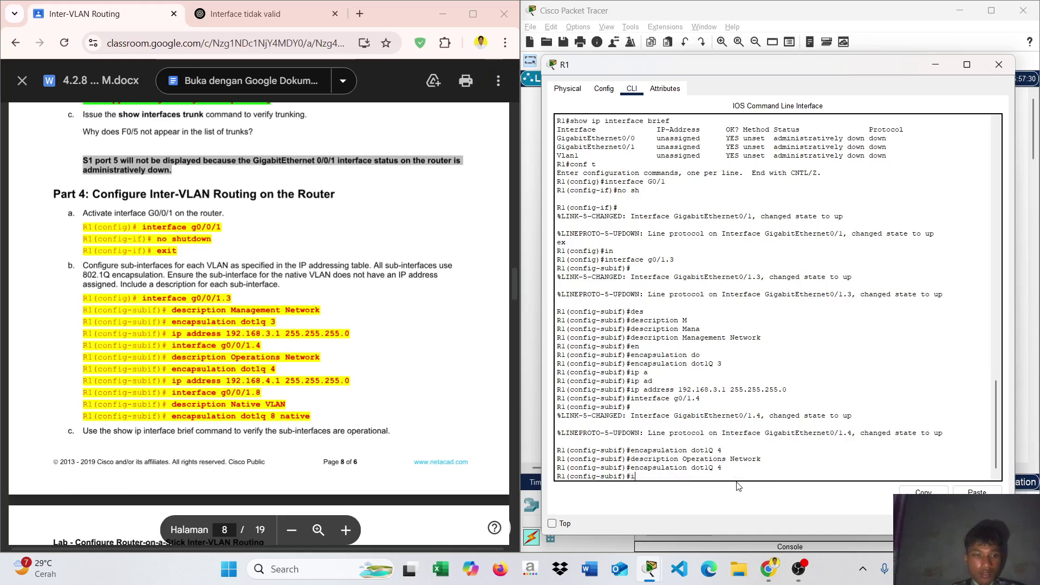
type("p ad")
key("Tab")
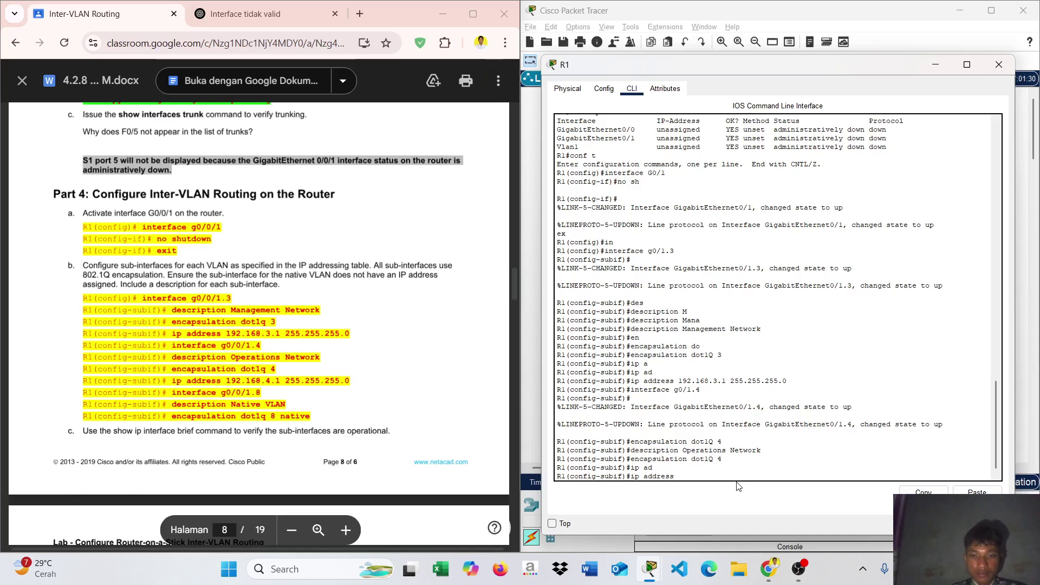
type("192.168.")
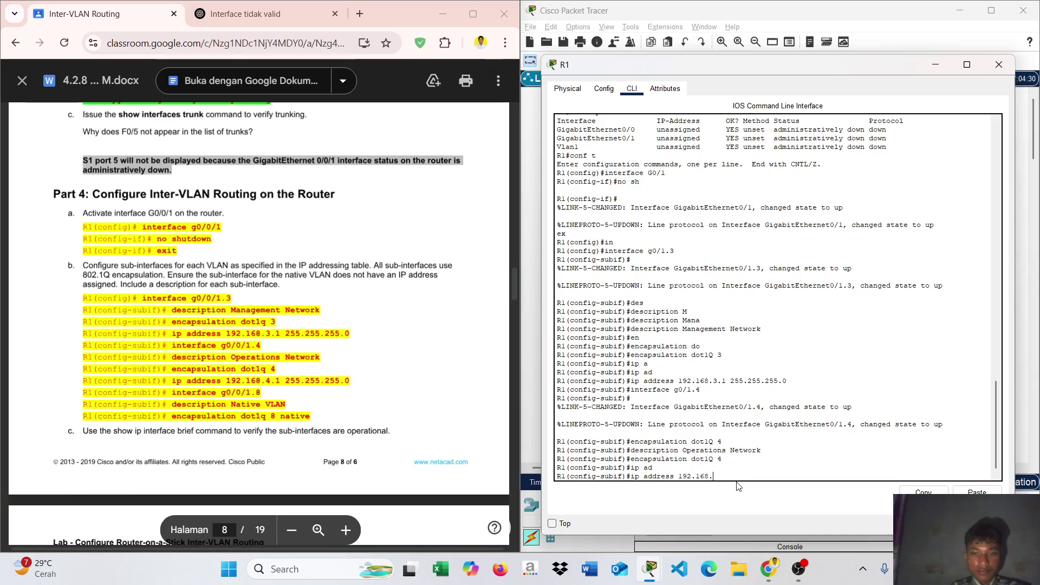
type("4.1")
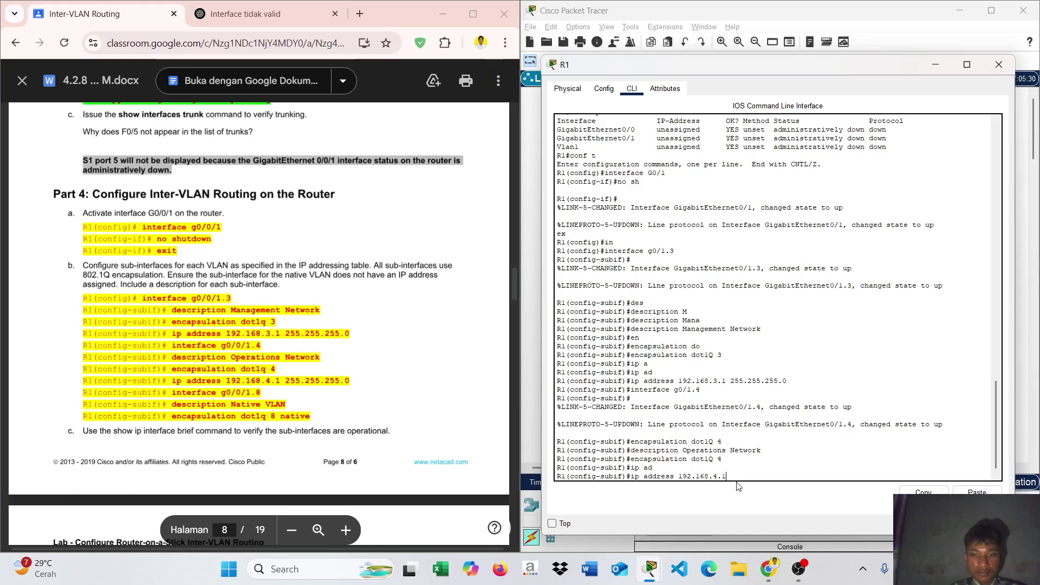
type(" 255.255.255.")
type("0")
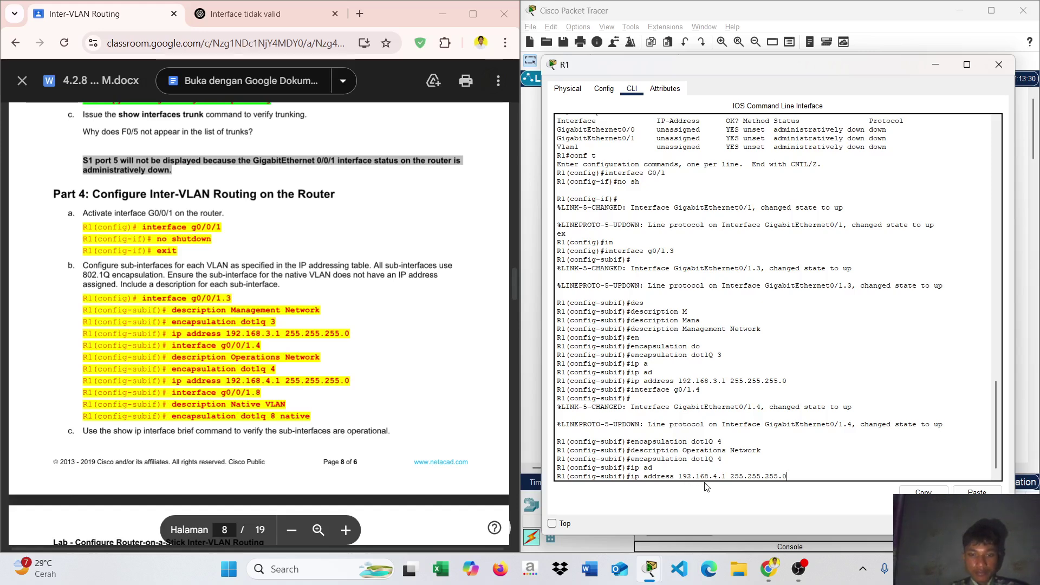
key("Return")
Step: Create sub-interface g0/1.8 on R1 by reusing the earlier g0/1.4 interface command
key("Up")
key("Up")
key("Up")
key("Up")
key("Up")
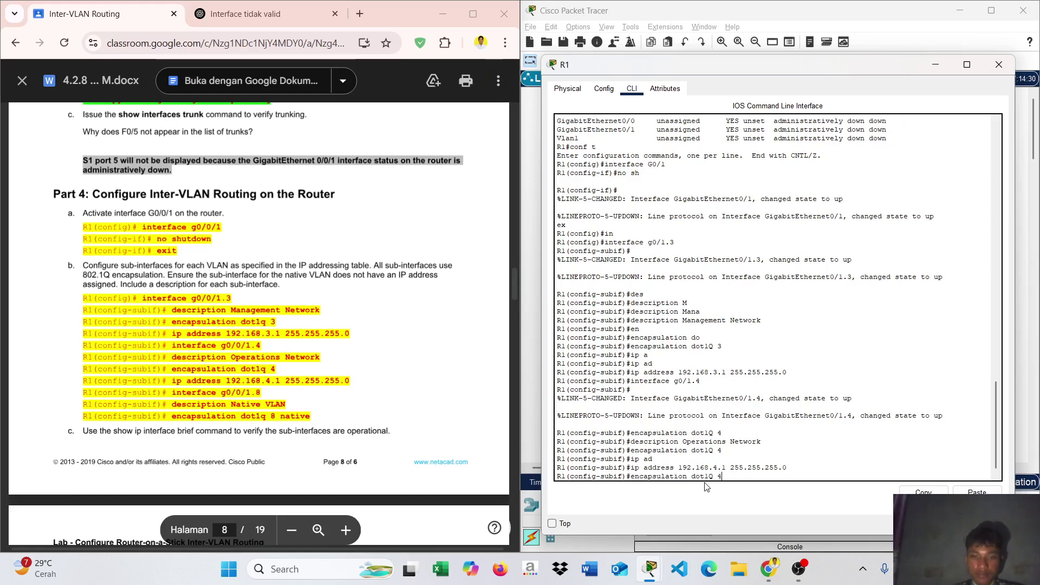
key("Up")
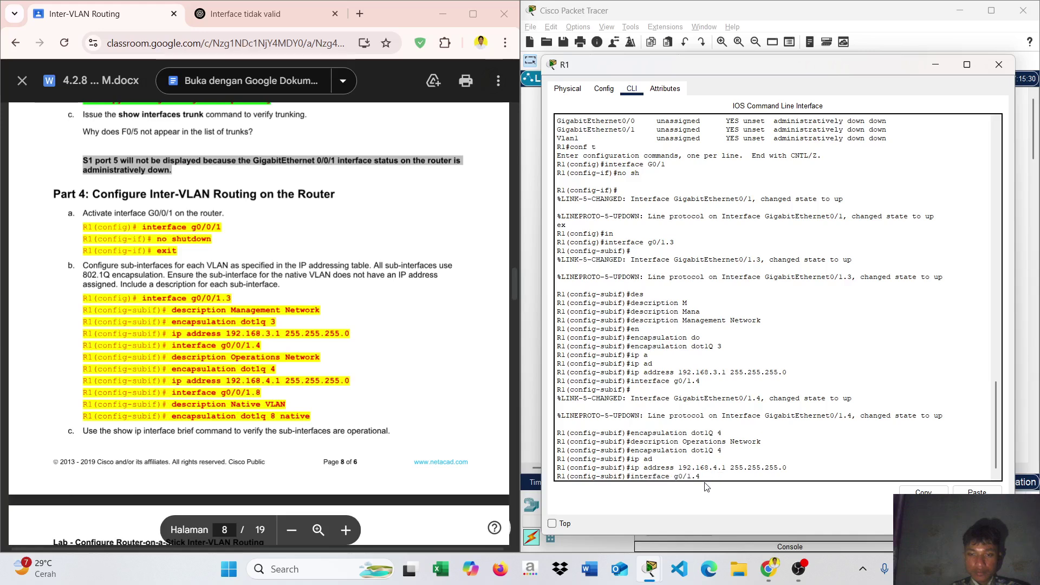
key("BackSpace")
type("8")
key("Return")
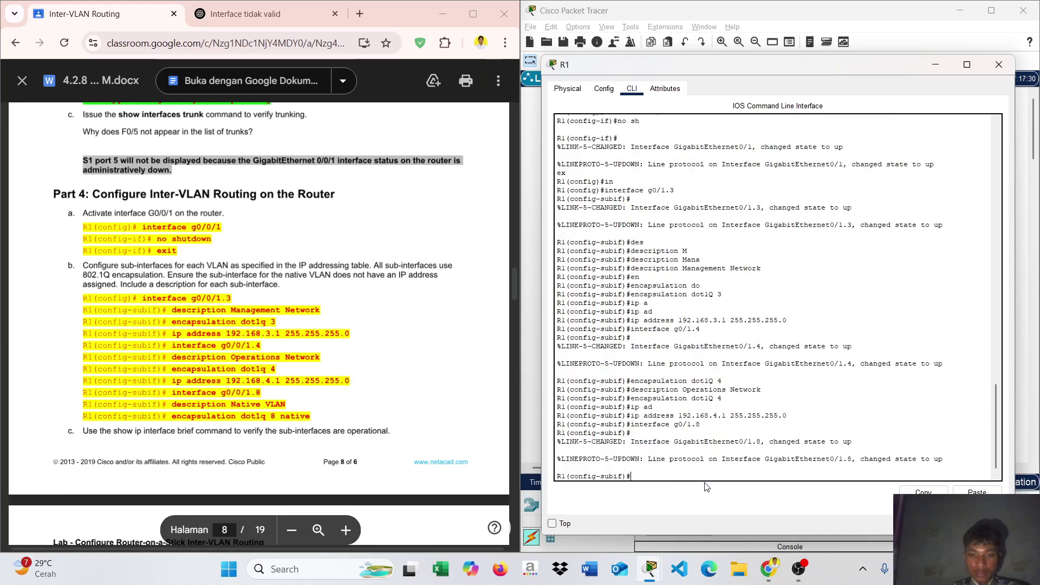
Step: Set the description of sub-interface g0/1.8 to Native VLAN by adapting the Operations Network description command
key("Up")
key("Up")
key("Up")
key("Up")
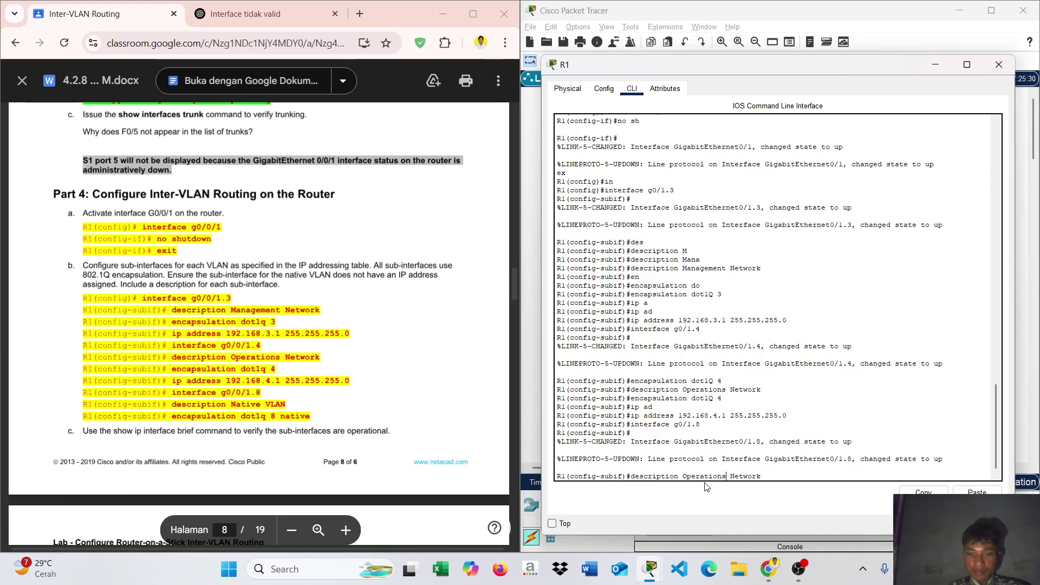
key("BackSpace")
key("BackSpace")
key("BackSpace")
key("BackSpace")
key("BackSpace")
key("BackSpace")
key("BackSpace")
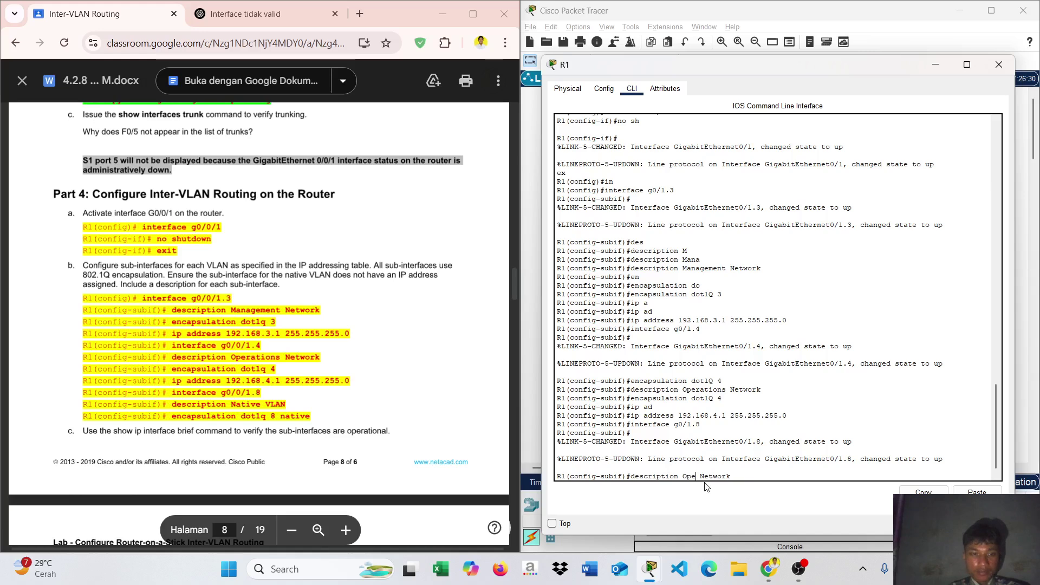
key("BackSpace")
key("BackSpace")
key("BackSpace")
type("Native")
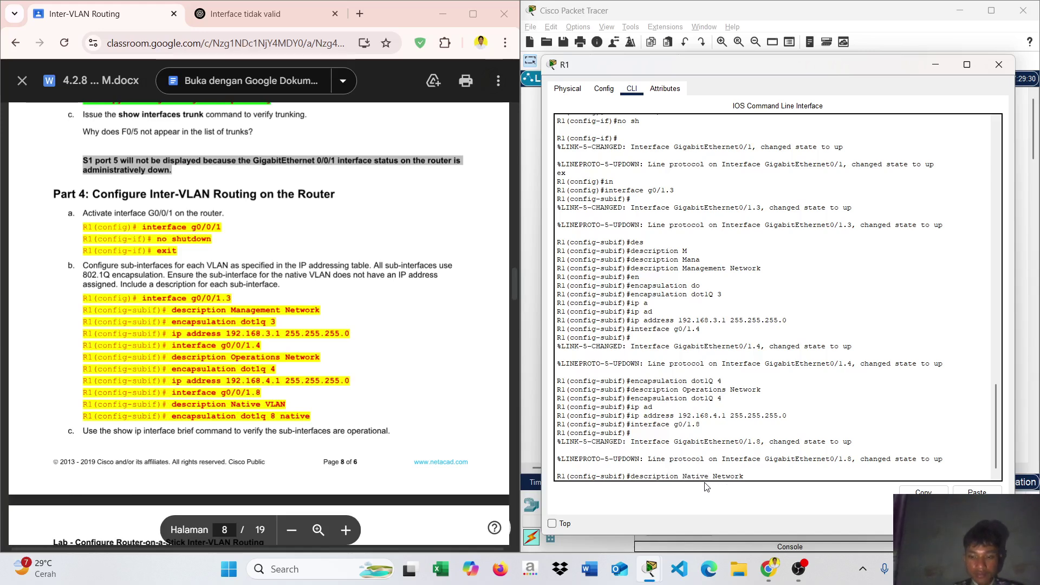
key("BackSpace")
key("BackSpace")
key("BackSpace")
key("BackSpace")
key("Return")
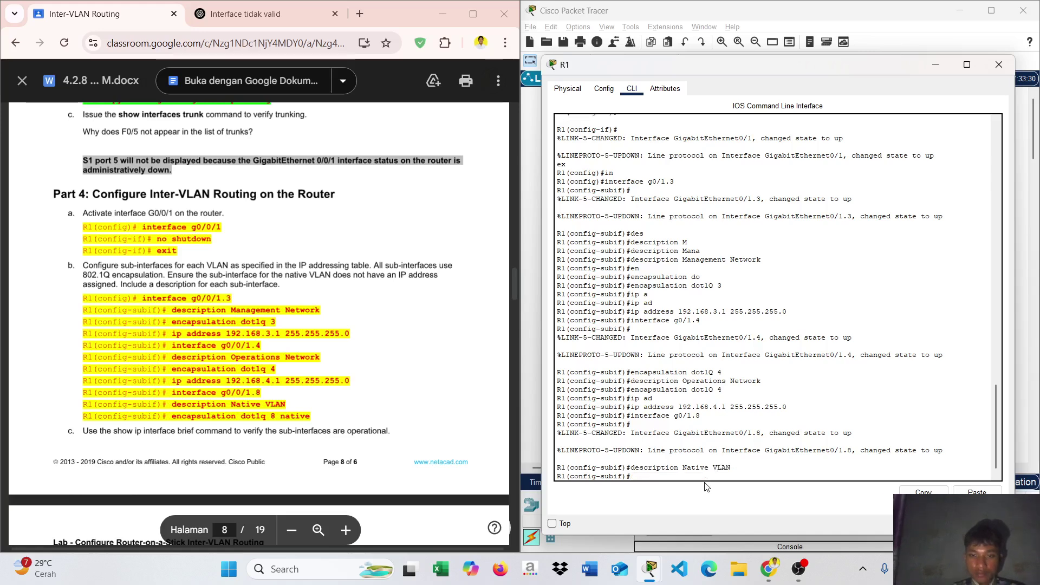
Step: Set 802.1Q encapsulation for native VLAN 8 on sub-interface g0/1.8 with encapsulation dot1Q 8 native
key("Up")
key("Up")
key("Down")
key("Up")
key("Up")
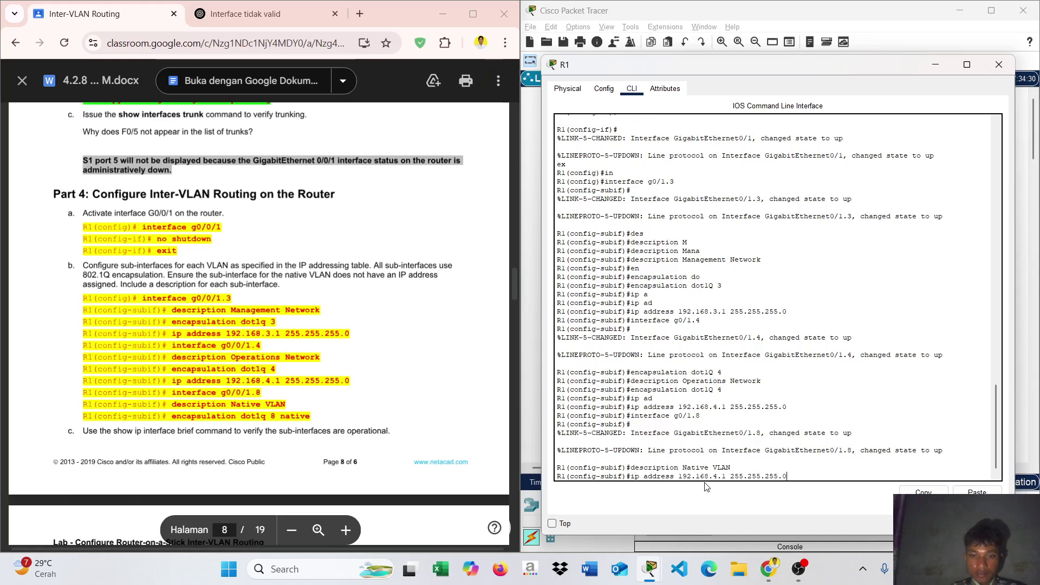
key("Down")
key("Up")
key("Up")
key("Up")
key("Down")
key("BackSpace")
type("8")
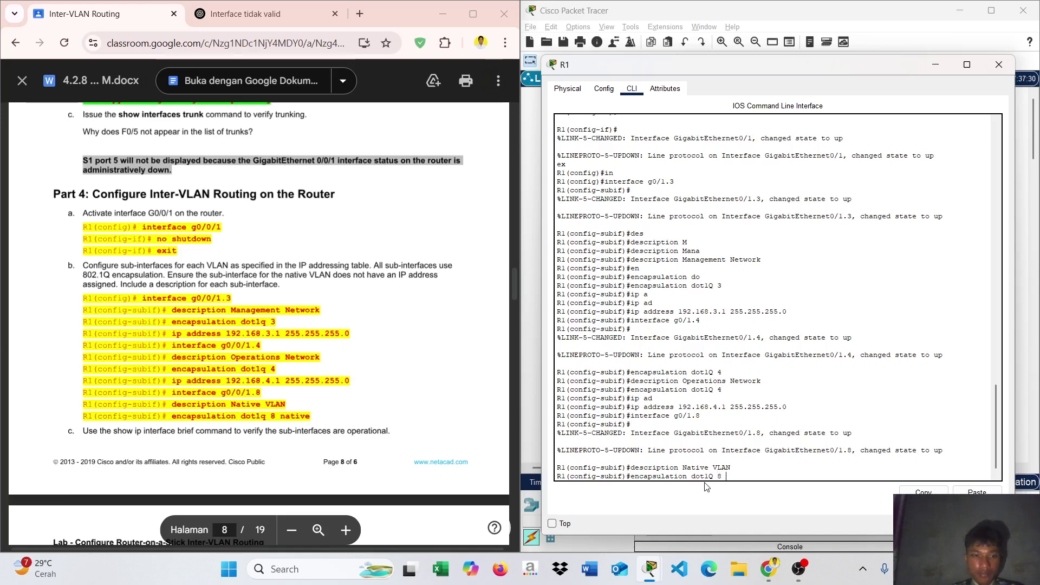
type(" native")
key("Return")
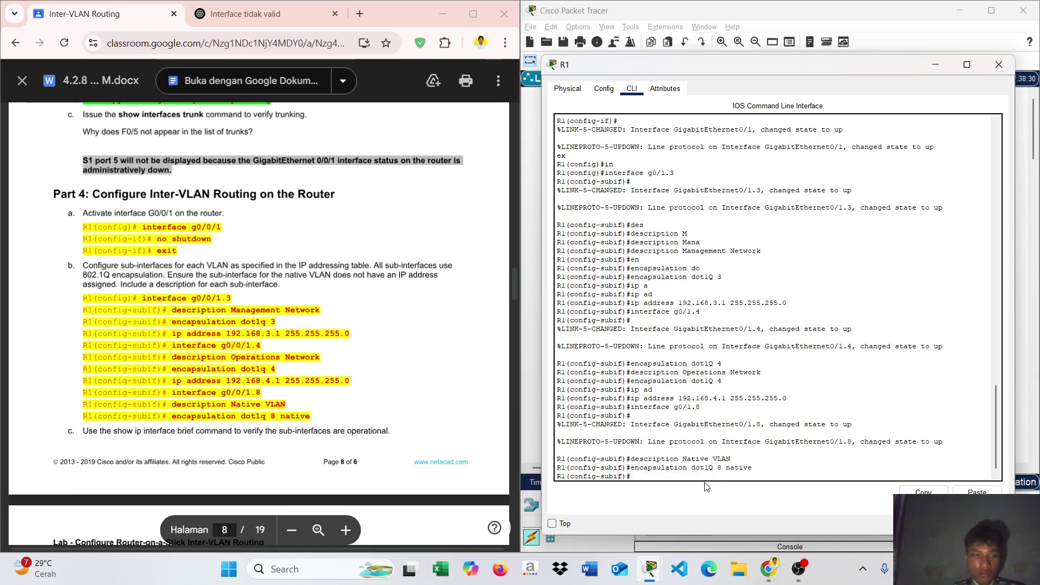
Step: Exit sub-interface configuration on R1 to privileged EXEC mode with the end command
scroll(218, 386, "down", 3)
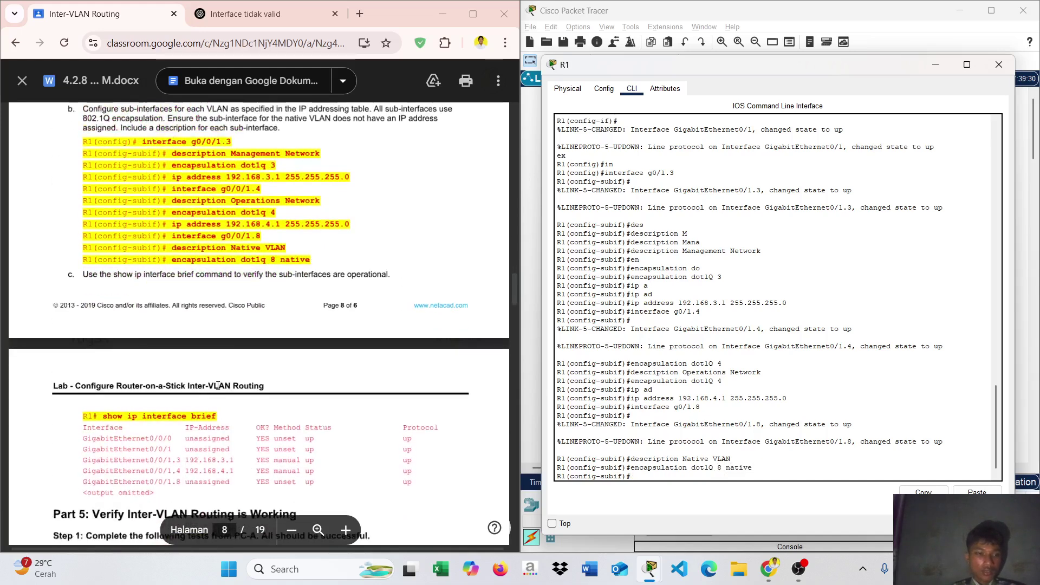
type("end")
key("Return")
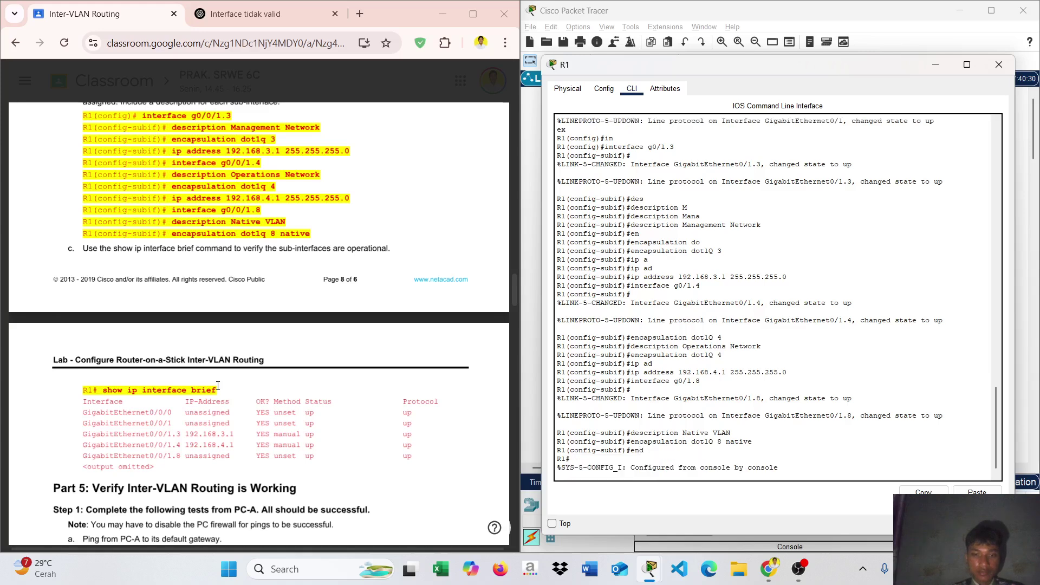
key("Return")
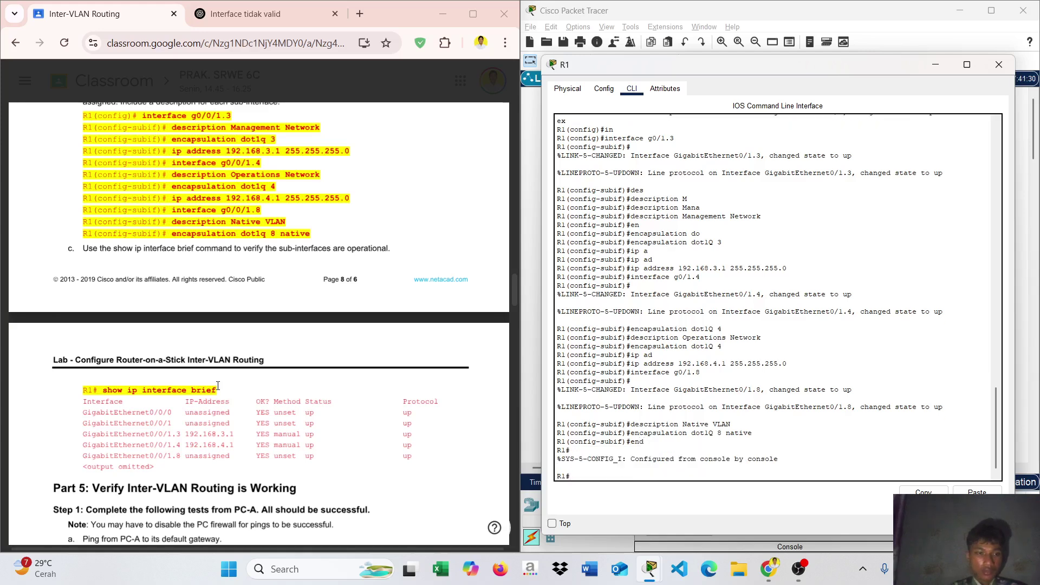
Step: Check the status and IP addresses of R1's sub-interfaces with show ip interface brief, comparing against the lab guide
type("show")
key("BackSpace")
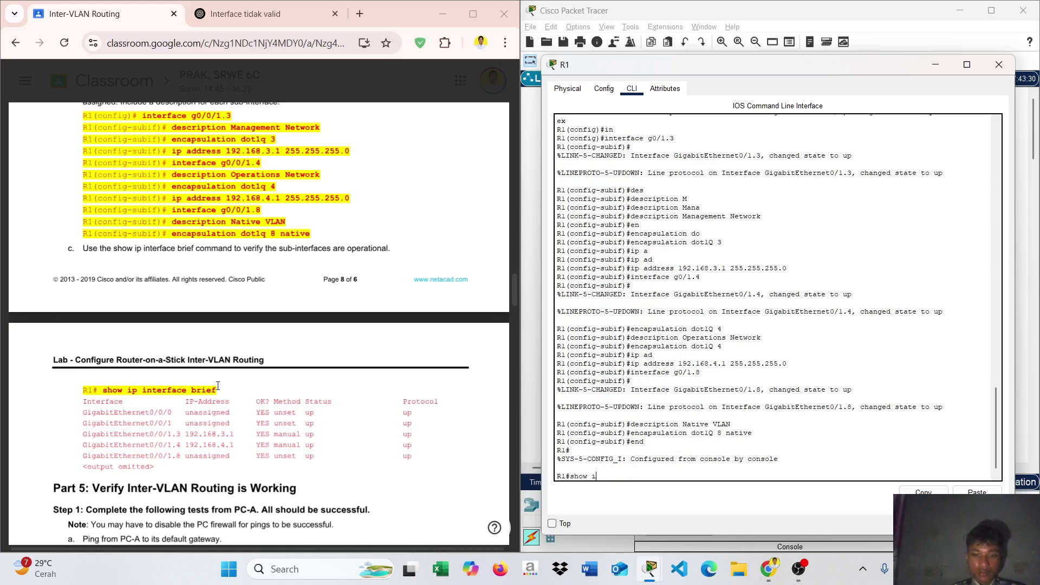
type("p in")
key("Tab")
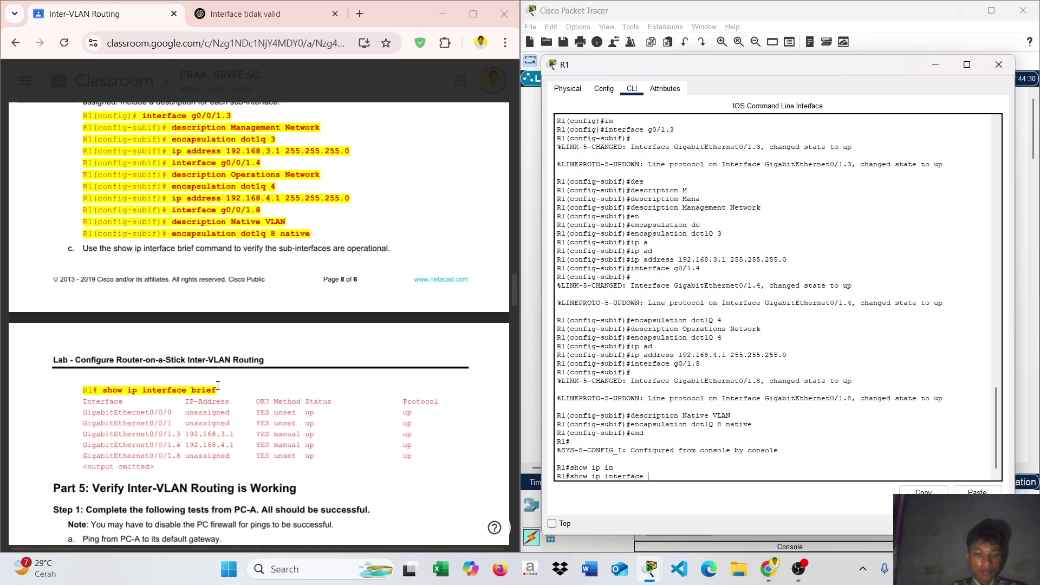
type("b")
key("Tab")
key("Return")
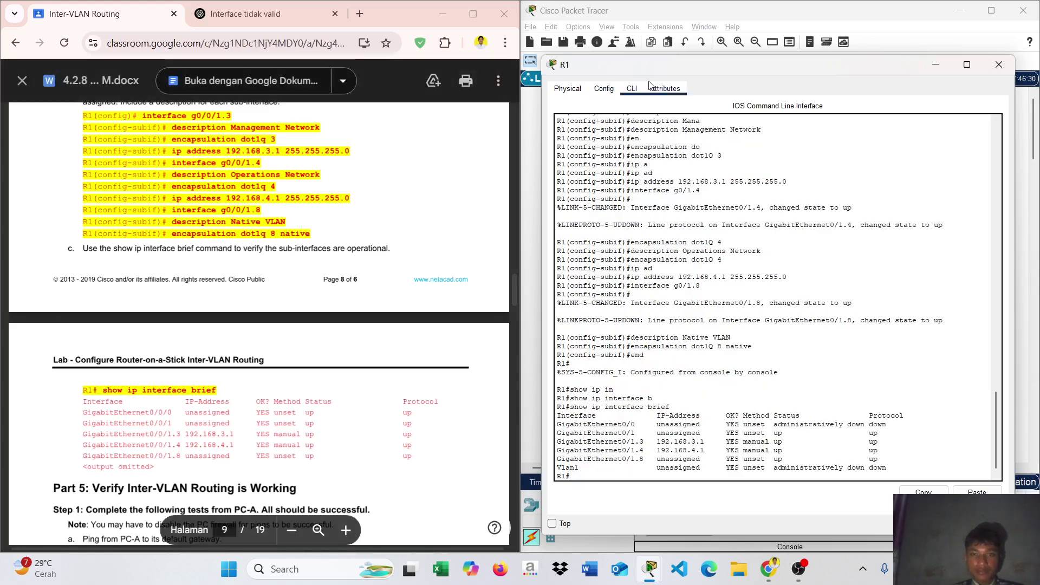
left_click_drag(665, 71, 550, 33)
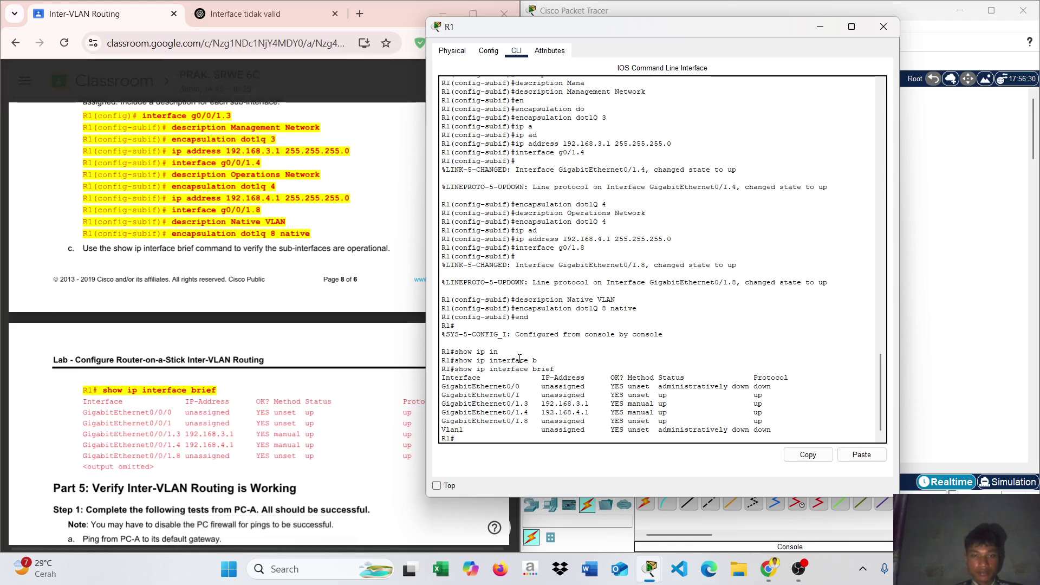
left_click_drag(600, 27, 693, 66)
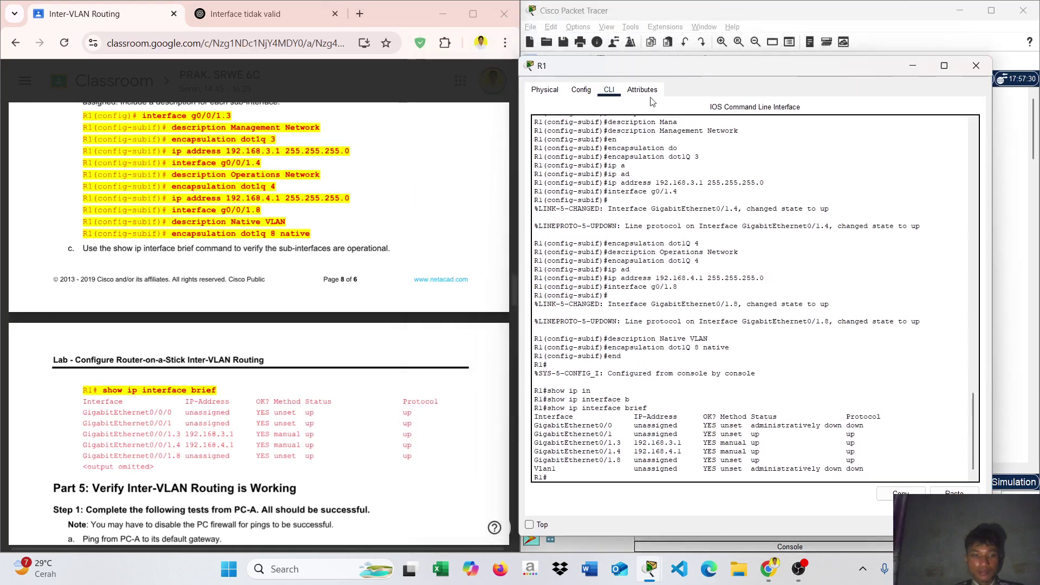
Step: Review the Part 5 tests in the lab guide, close PC-A's terminal session and open its Command Prompt
scroll(391, 372, "down", 6)
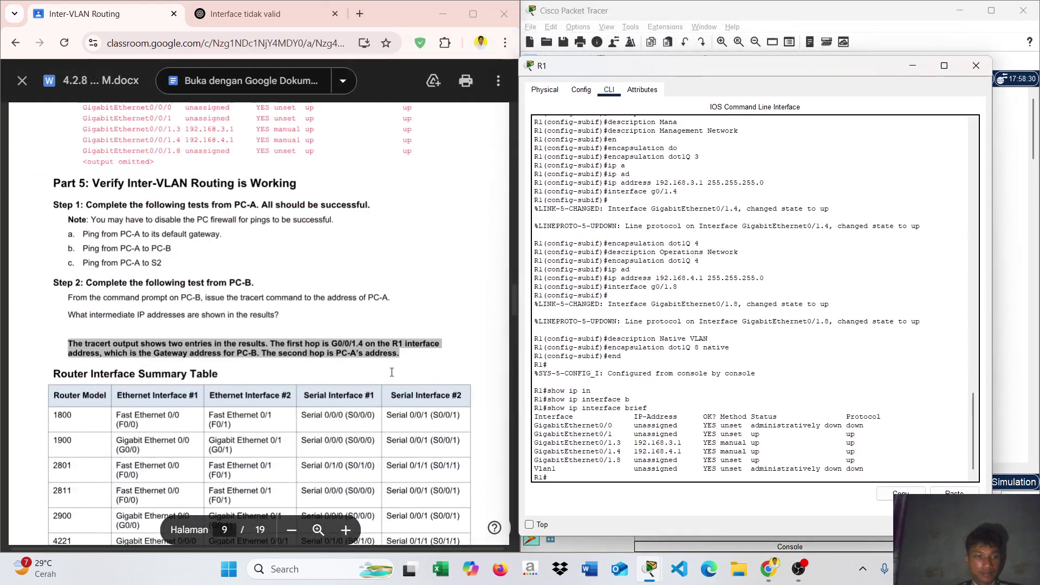
scroll(392, 373, "down", 4)
scroll(391, 372, "down", 3)
scroll(391, 372, "up", 9)
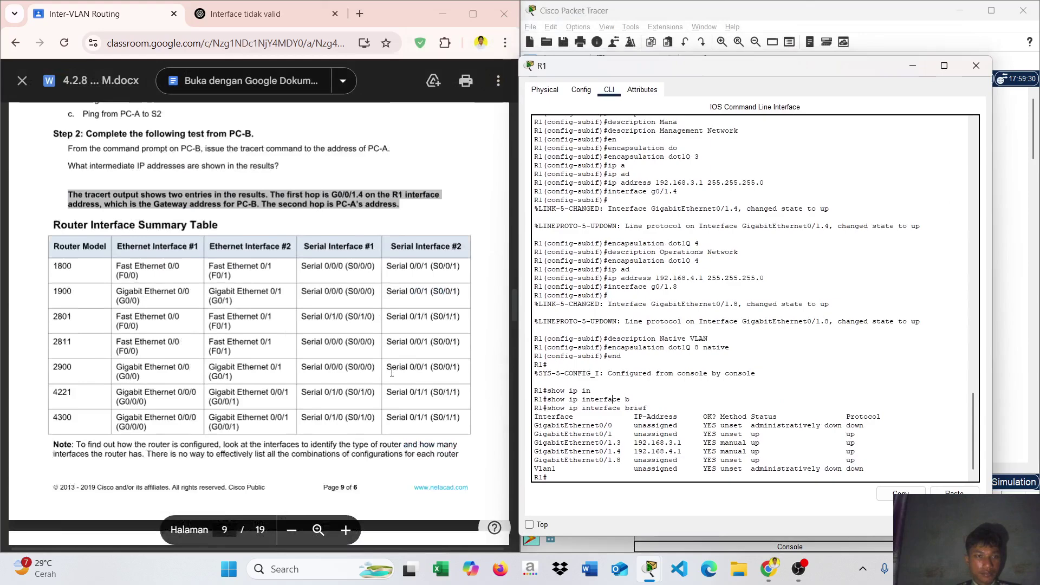
scroll(392, 372, "up", 1)
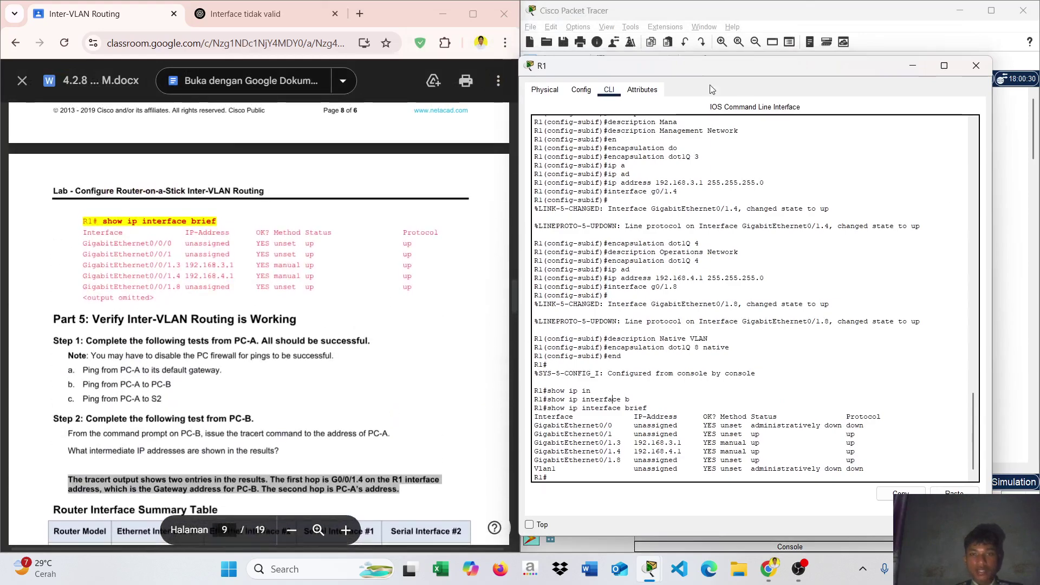
left_click_drag(731, 14, 534, 32)
left_click_drag(441, 64, 438, 65)
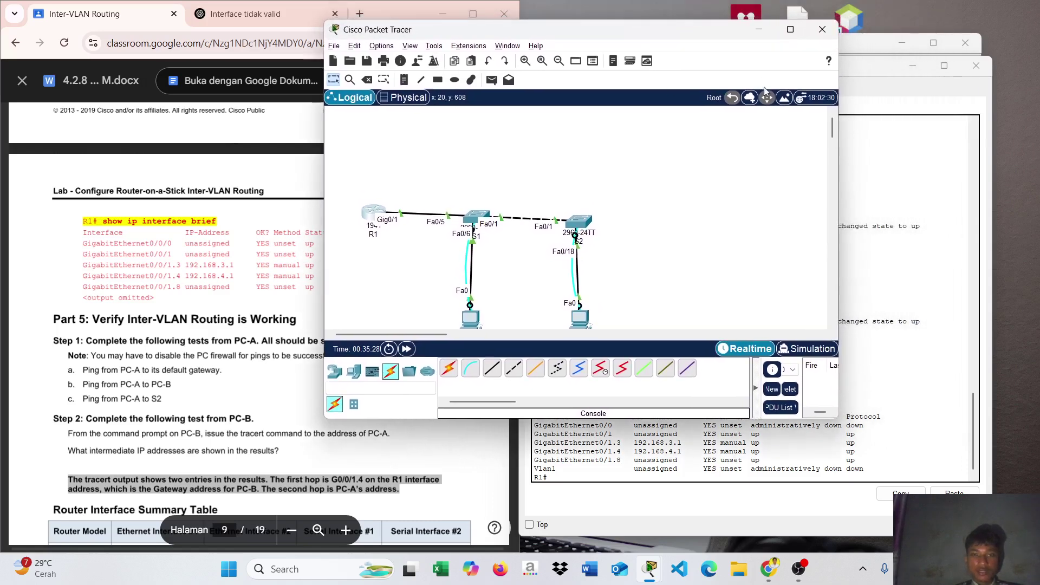
scroll(581, 179, "down", 2)
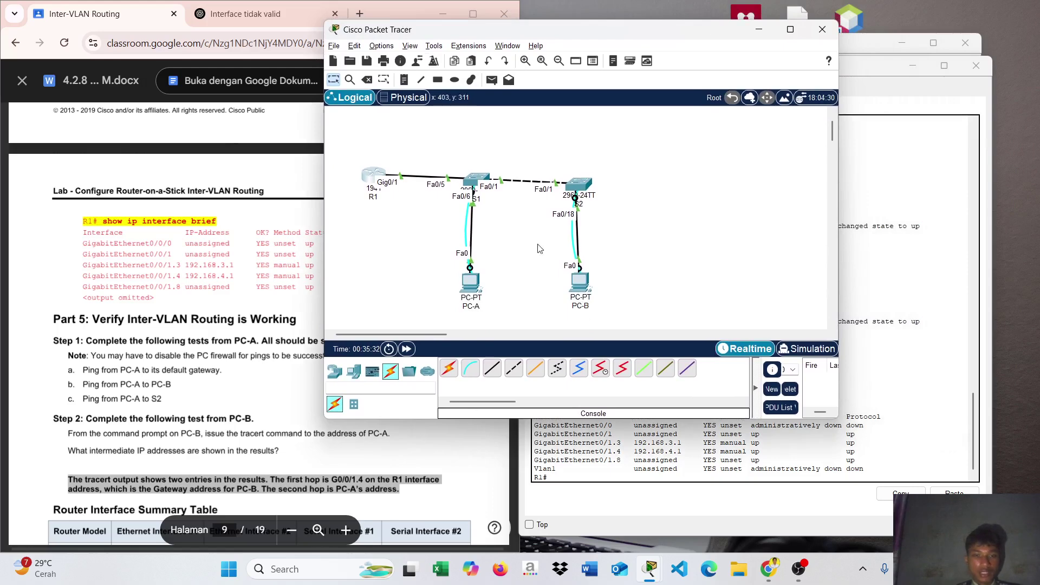
left_click(470, 277)
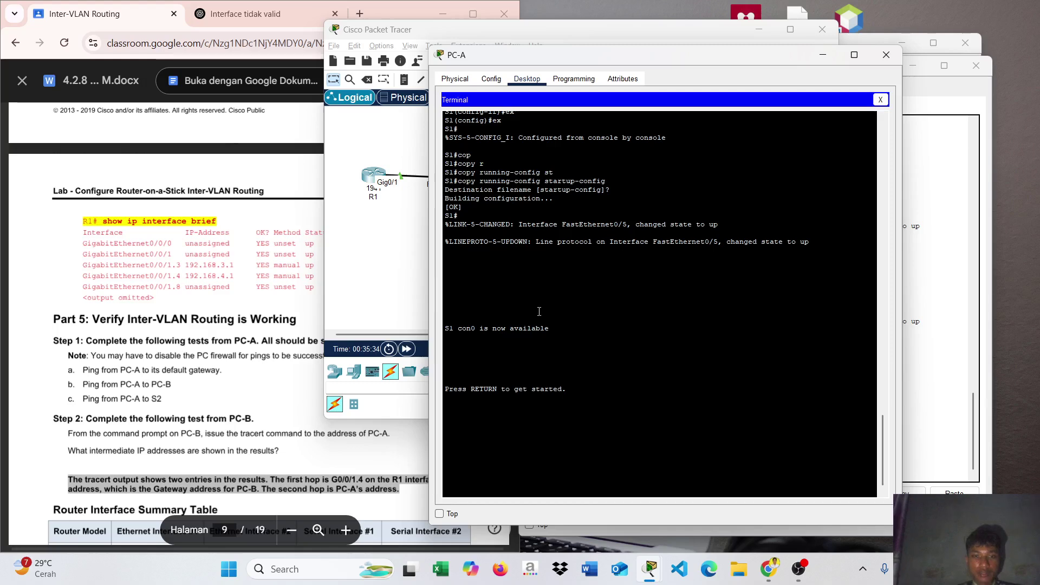
key("Return")
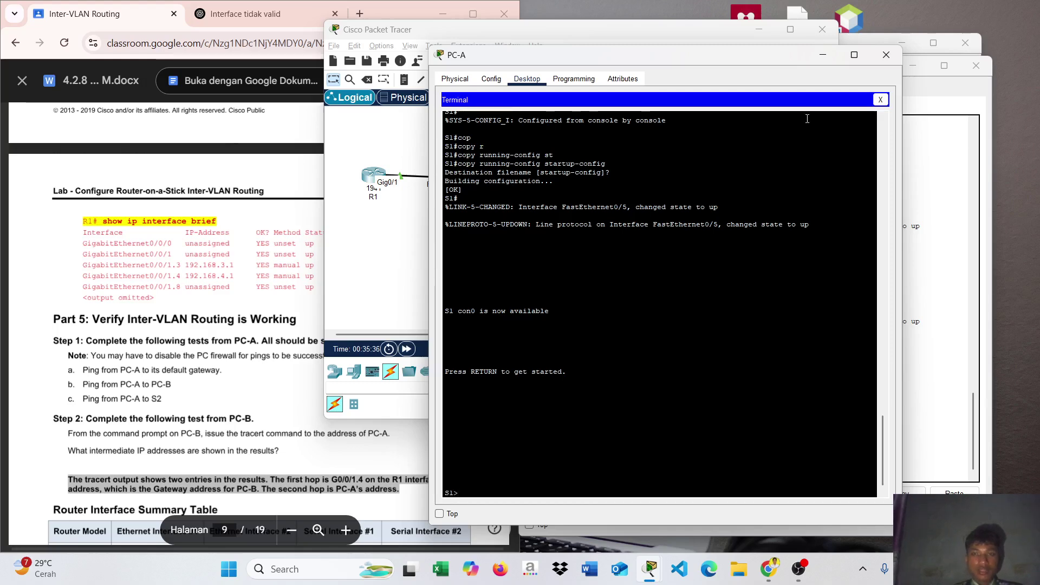
left_click(880, 100)
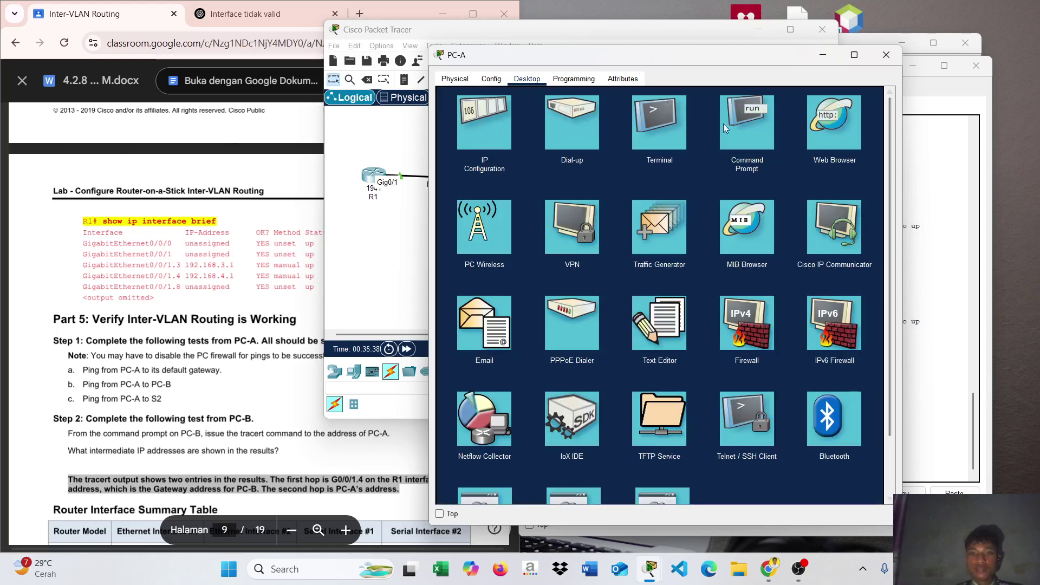
left_click(736, 130)
Step: Ping PC-A's default gateway at 192.168.3.1 from the PC-A command prompt
type("pi")
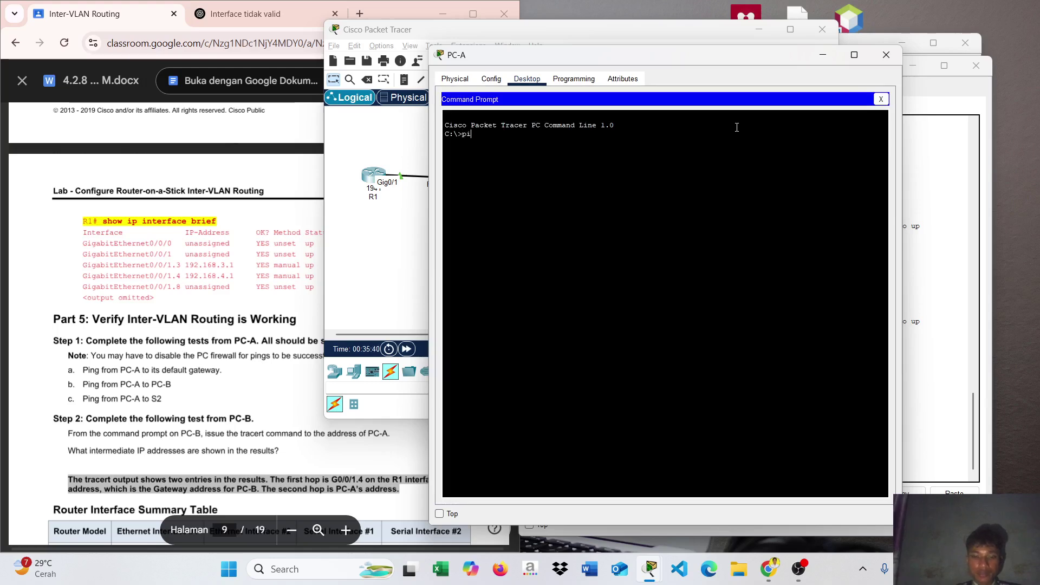
type("ng 192")
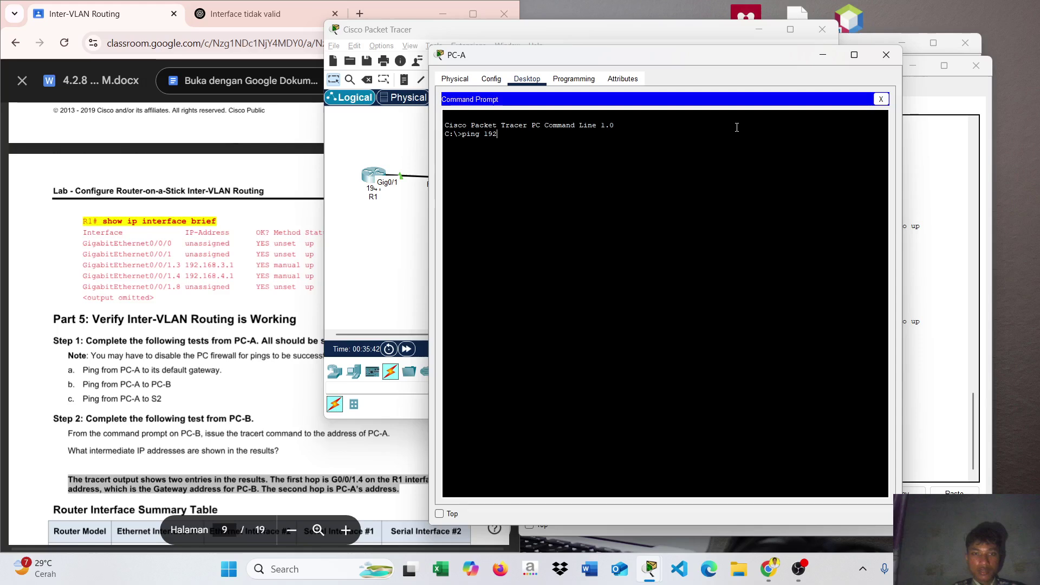
type(".168.")
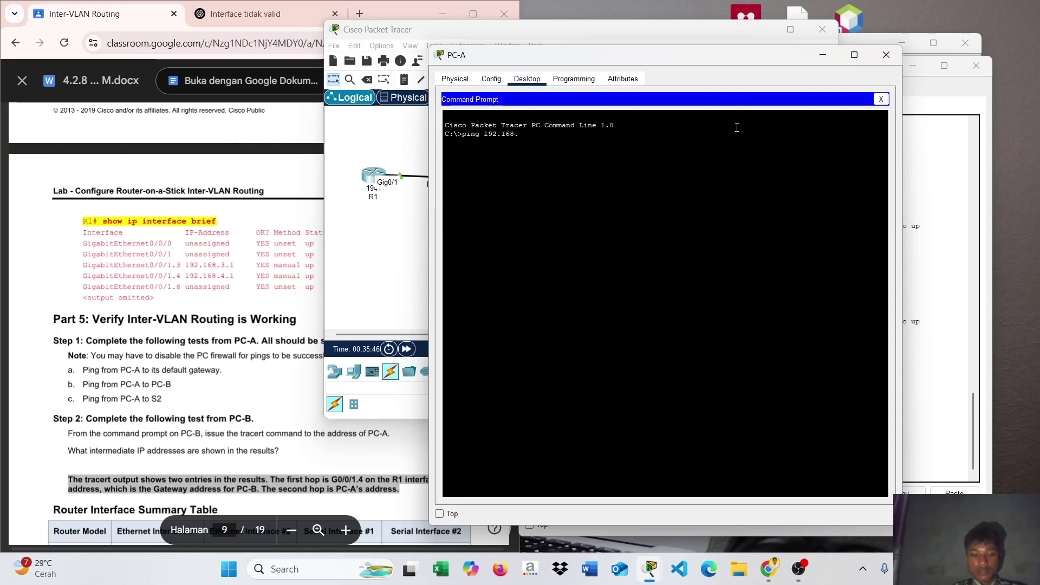
type("3.1")
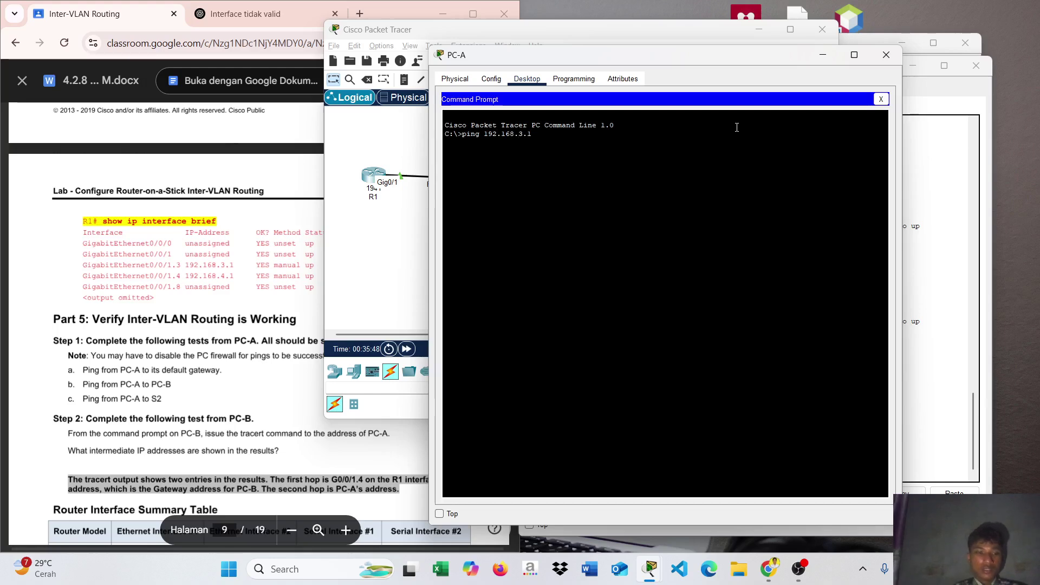
key("Return")
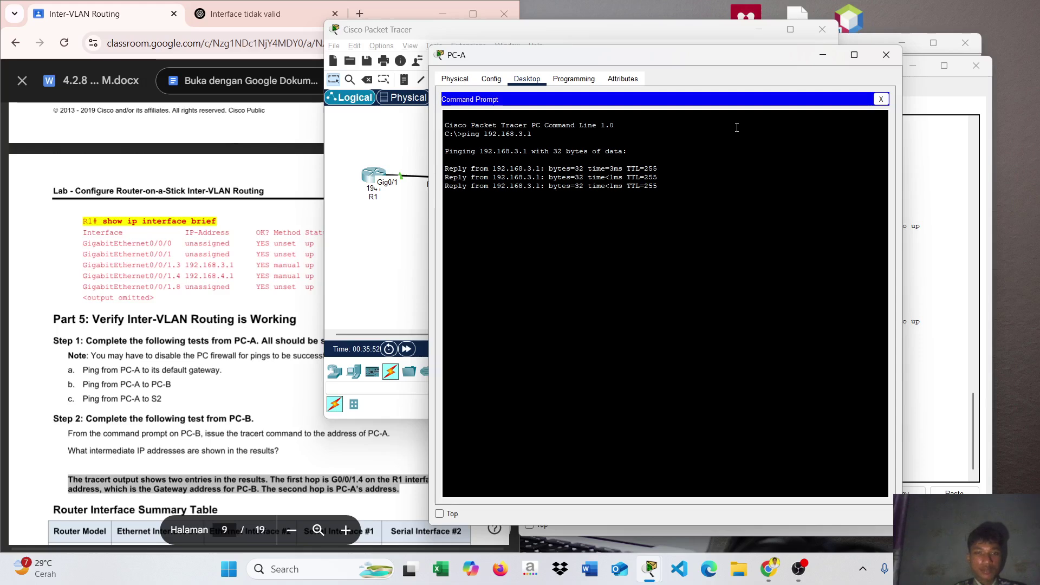
Step: Ping PC-B at 192.168.4.3 from PC-A twice, adapting the previous ping command
key("Up")
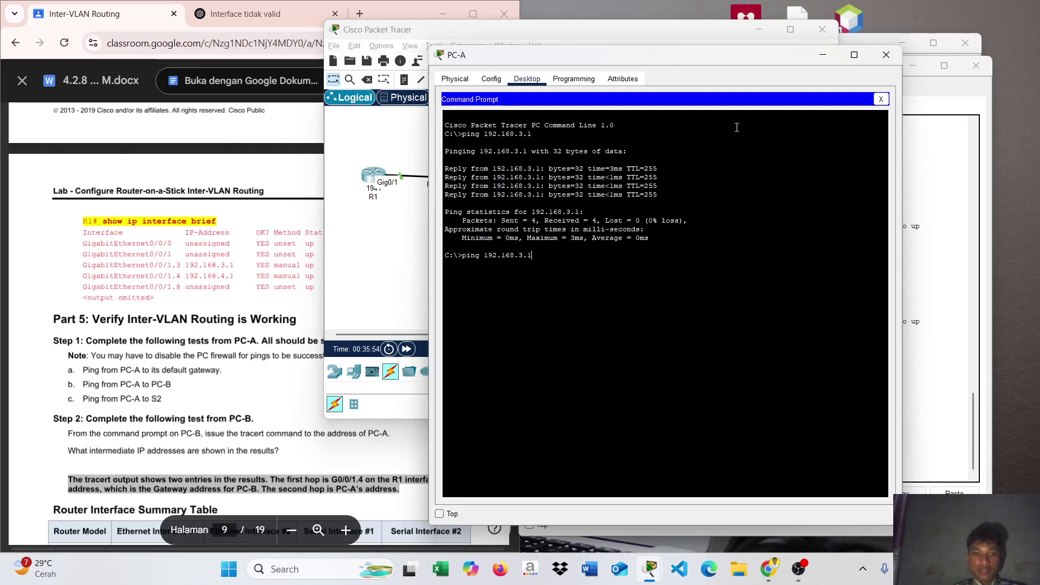
key("Left")
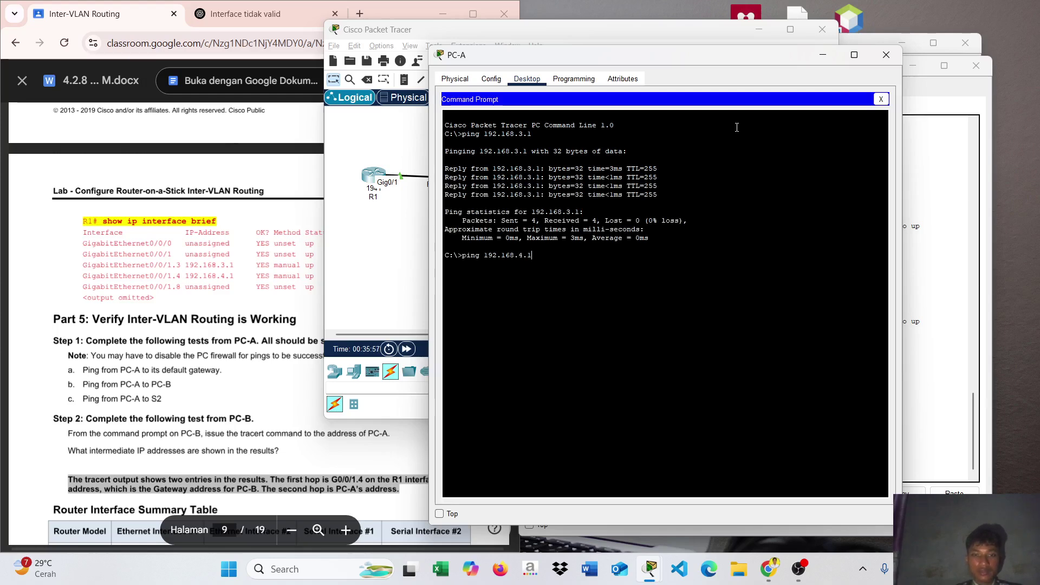
type("3")
key("Return")
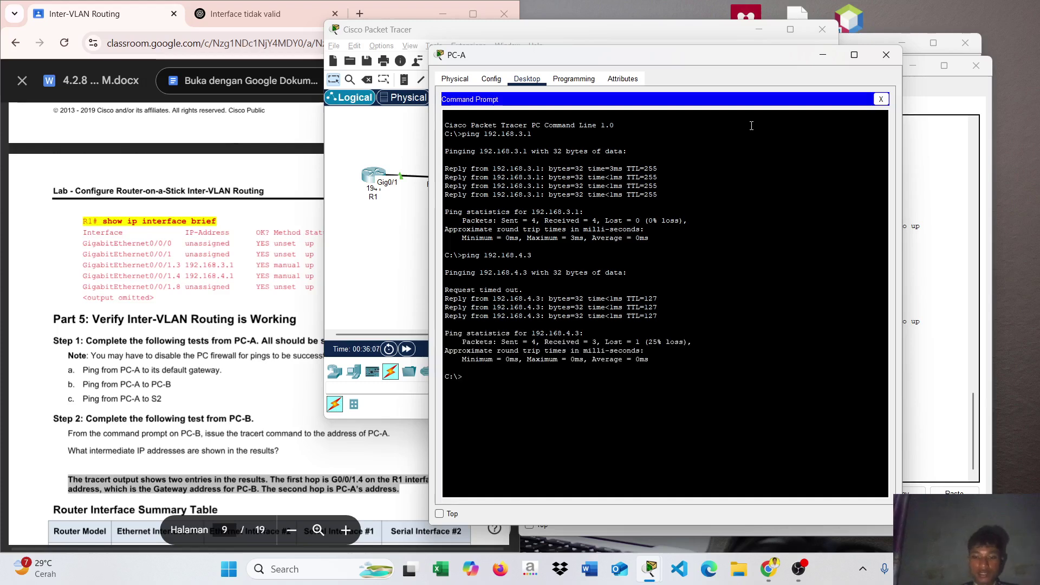
key("Up")
key("Return")
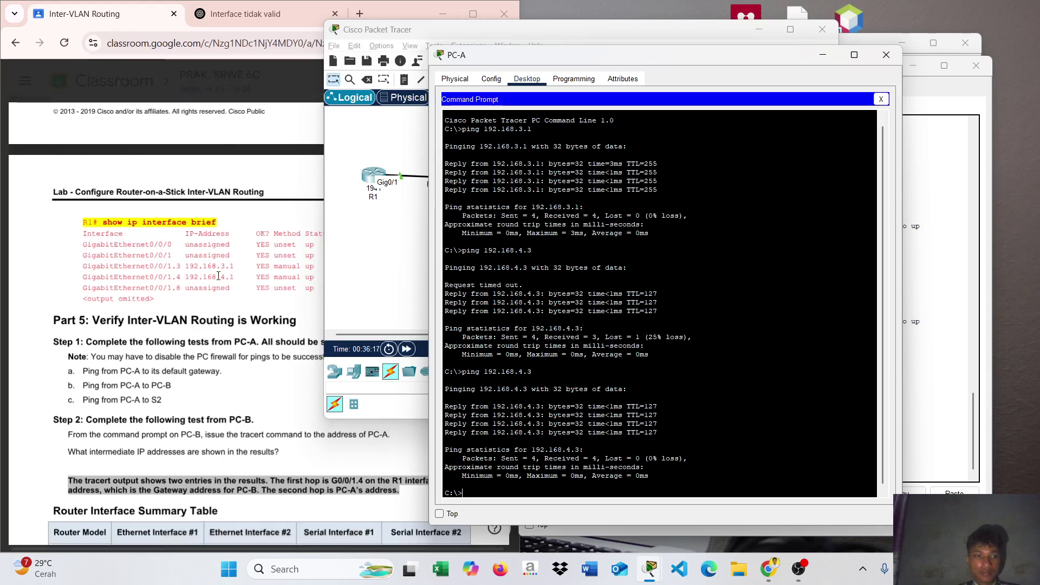
Step: Look up S2's address in the lab guide's Addressing Table and ping 192.168.3.12 from PC-A twice
scroll(218, 276, "up", 6)
scroll(219, 276, "up", 20)
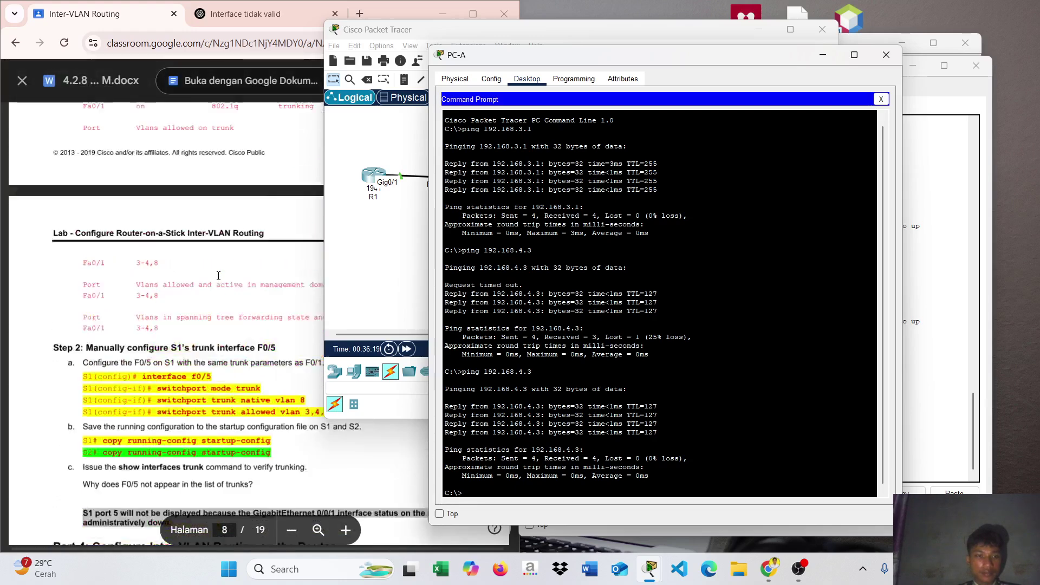
scroll(219, 276, "up", 12)
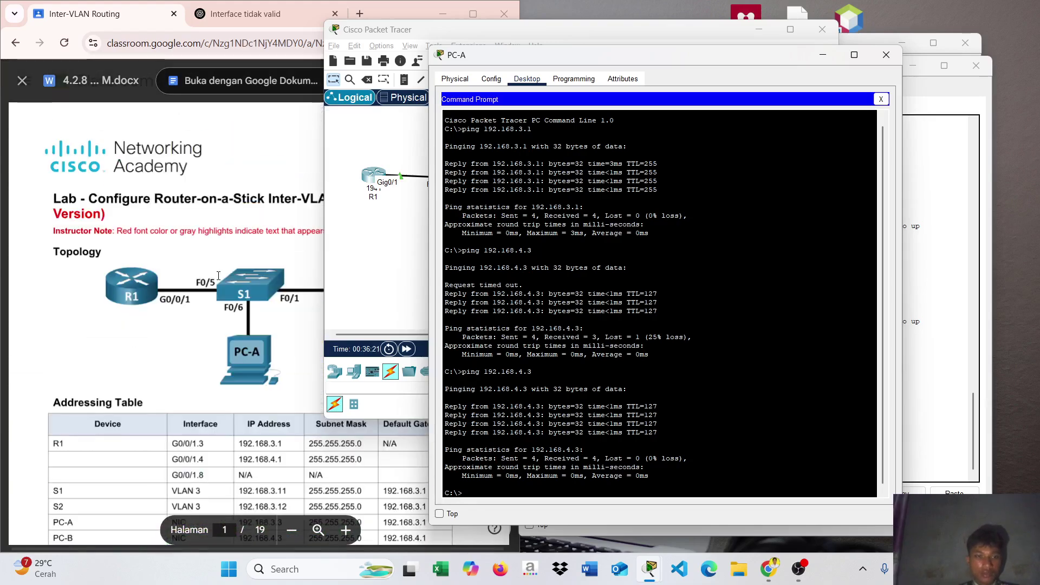
scroll(218, 276, "down", 3)
type("p")
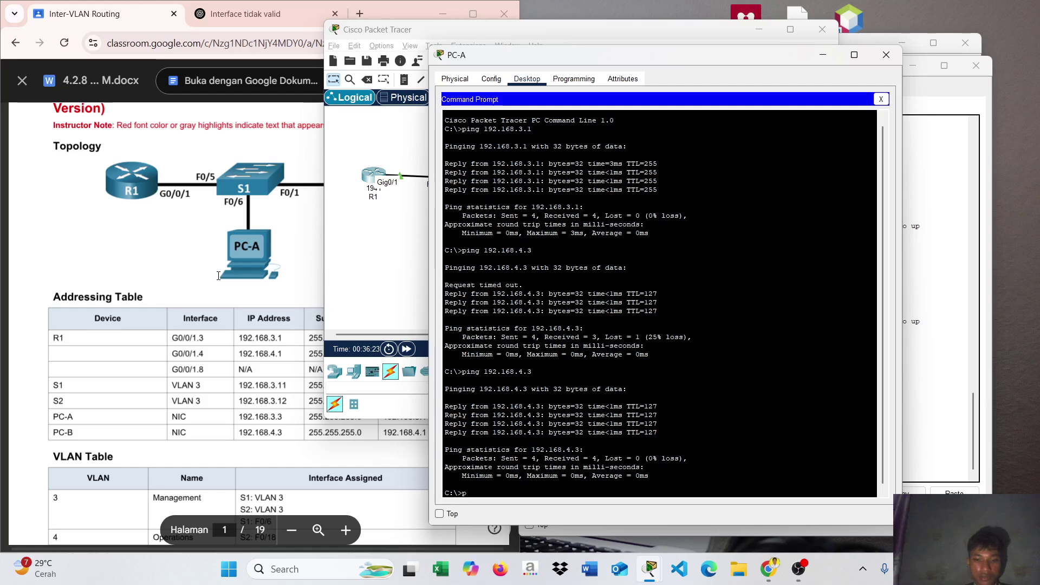
type("ing 192.1")
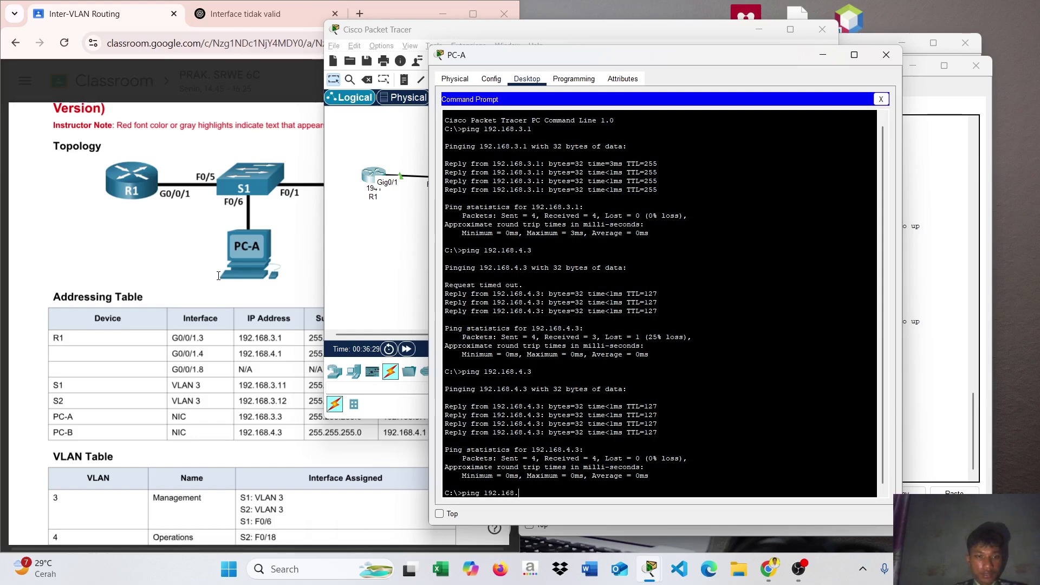
type("68.3.12")
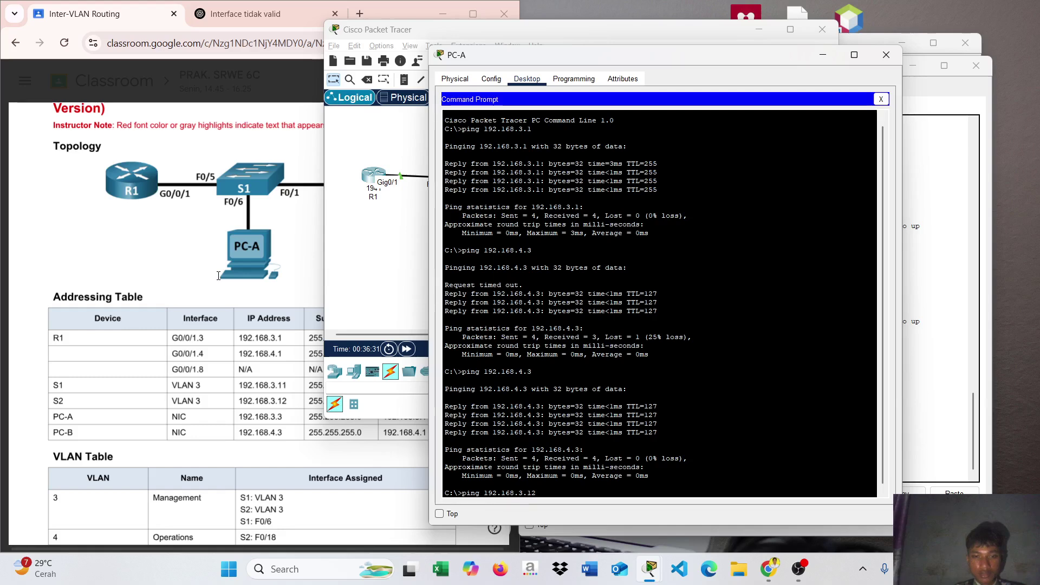
key("Return")
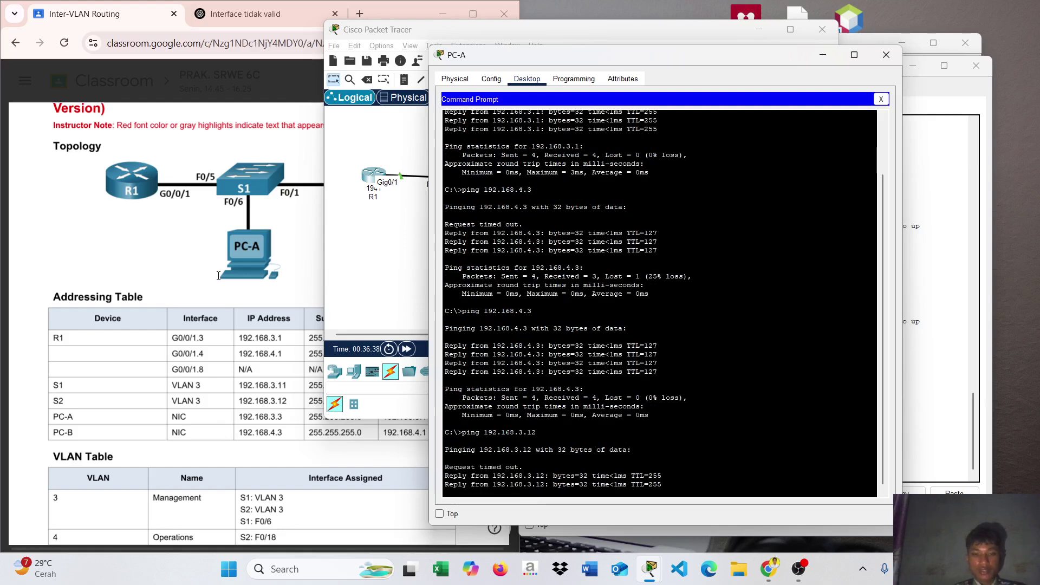
key("Up")
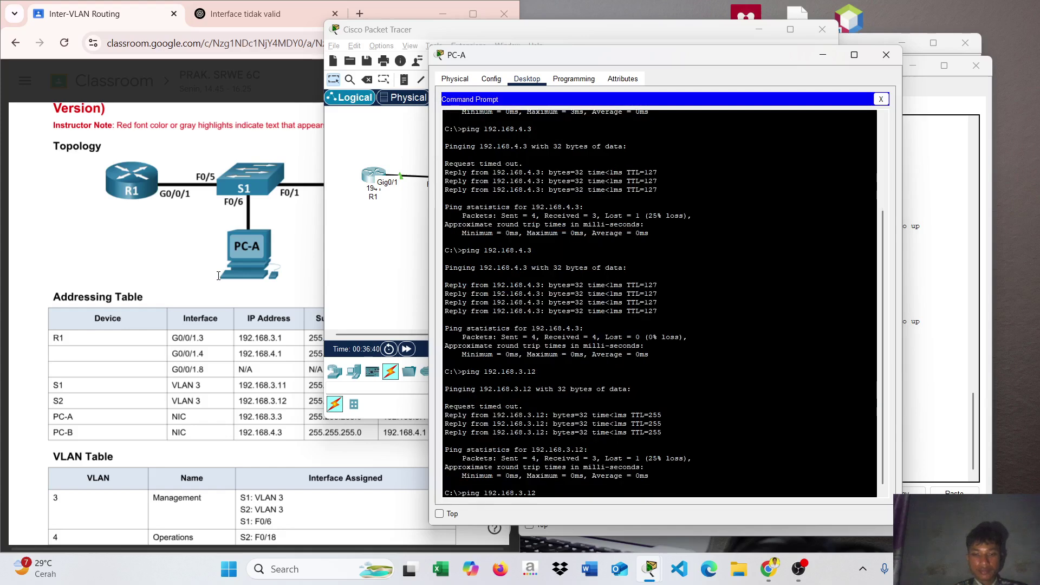
key("Return")
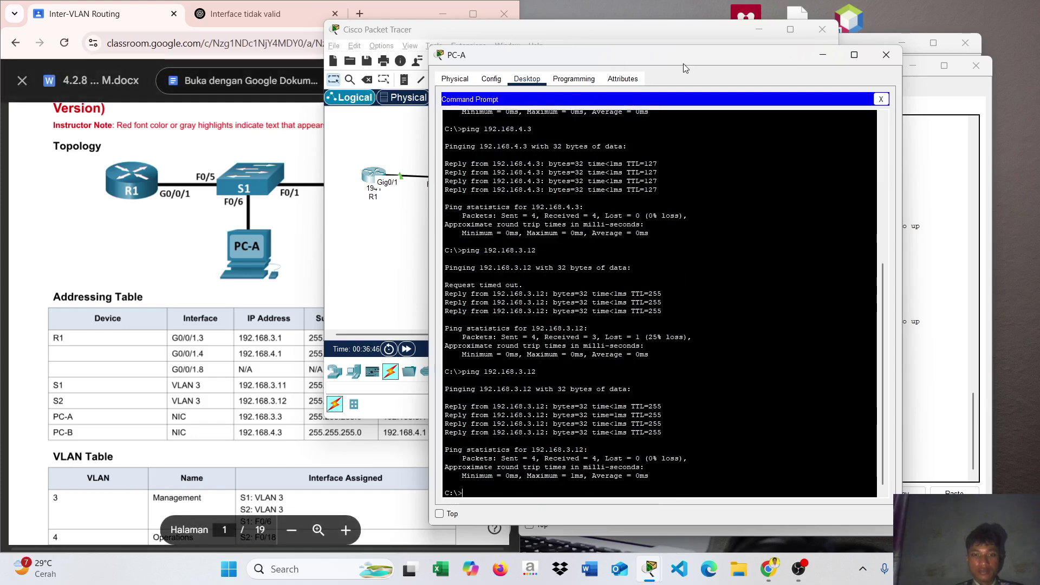
Step: Close the PC-A window, maximize the network workspace and send a simple PDU from PC-A to PC-B
left_click(887, 55)
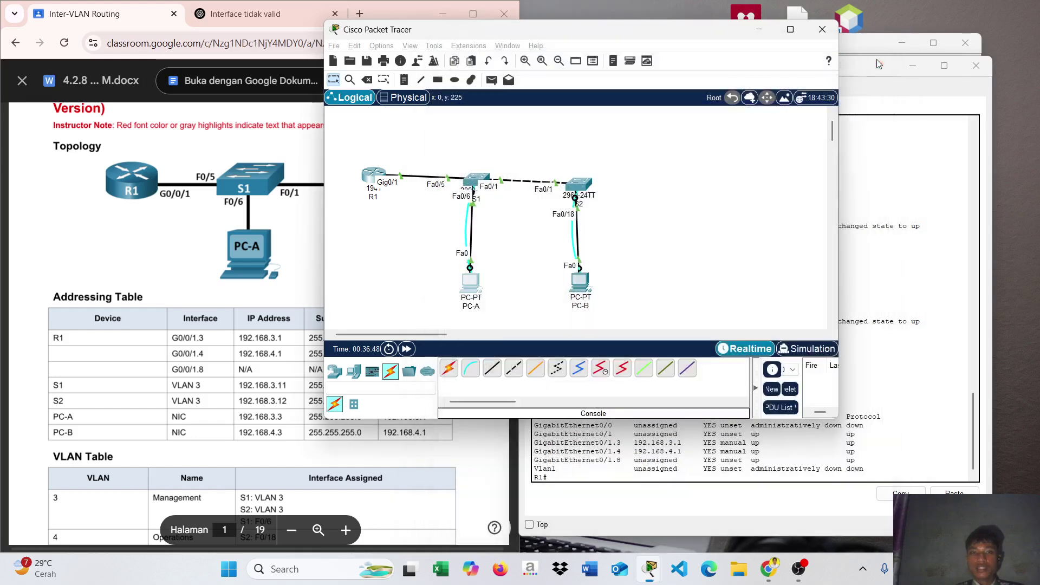
left_click(790, 29)
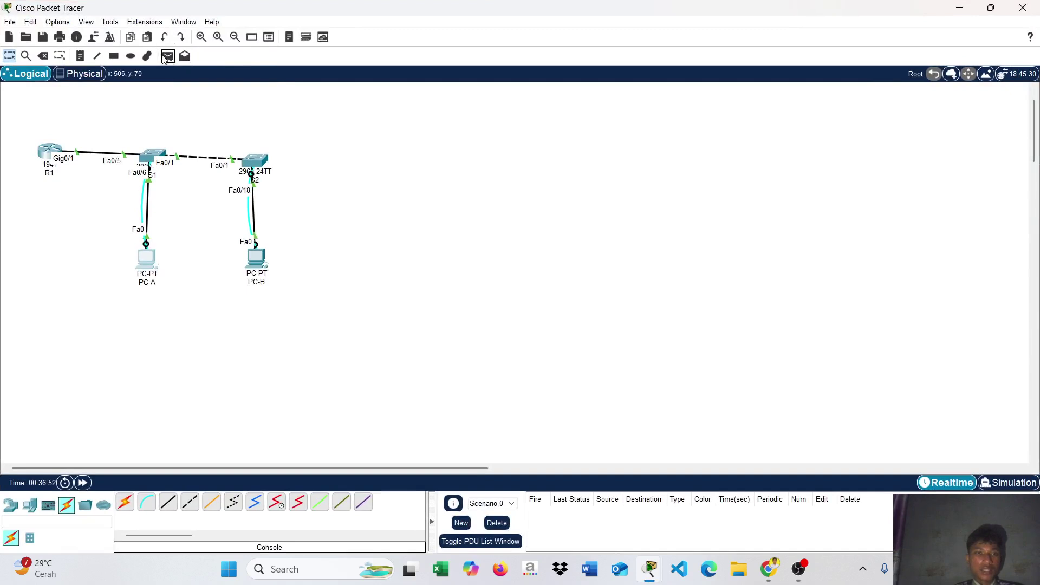
left_click(167, 56)
left_click(147, 259)
left_click(255, 268)
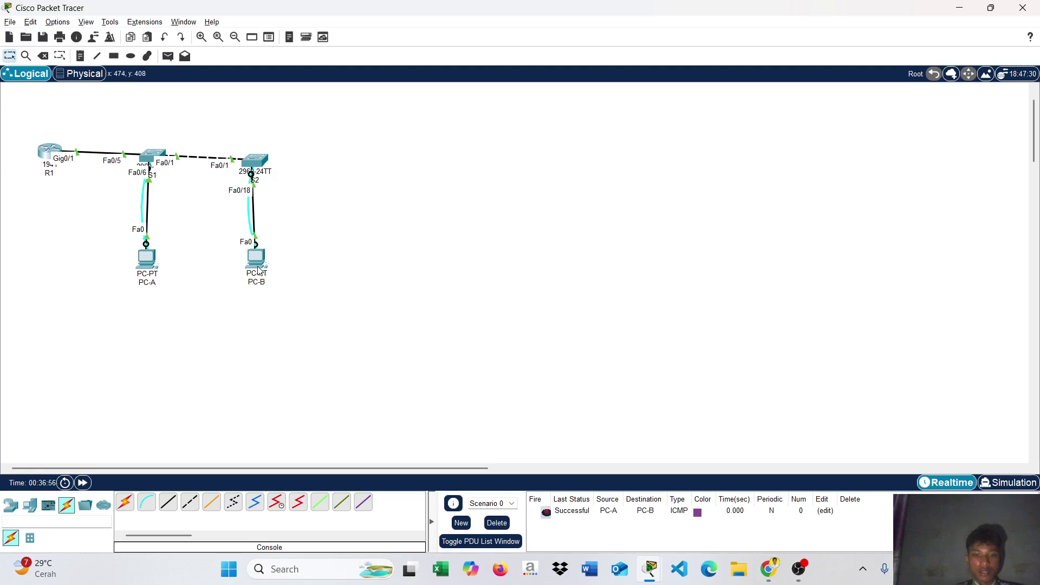
Step: Send a simple PDU in the reverse direction, from PC-B to PC-A
left_click(167, 56)
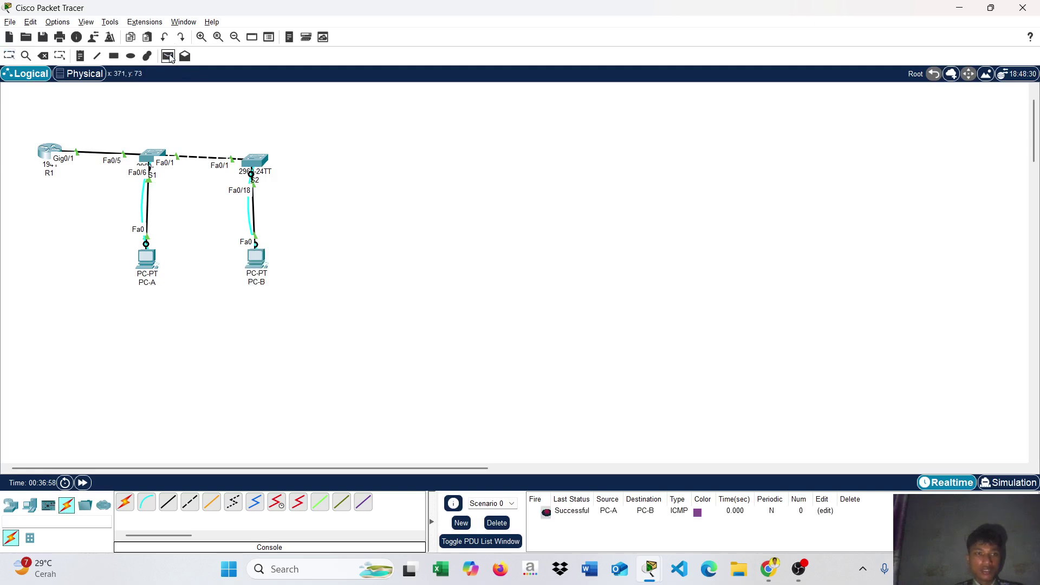
left_click(255, 259)
left_click(150, 259)
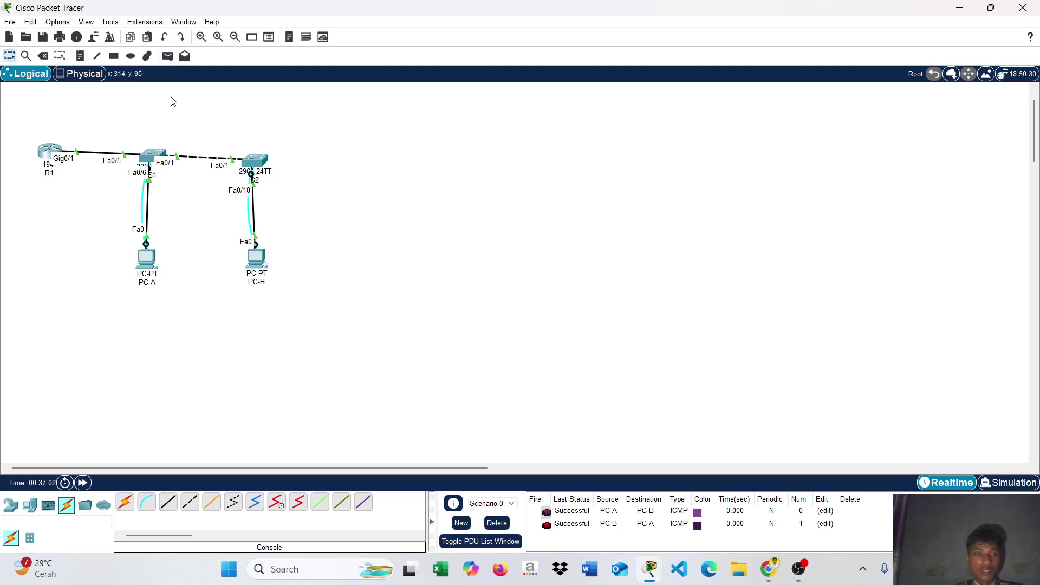
Step: Send a simple PDU from switch S1 to itself and another from S1 to PC-A
left_click(167, 56)
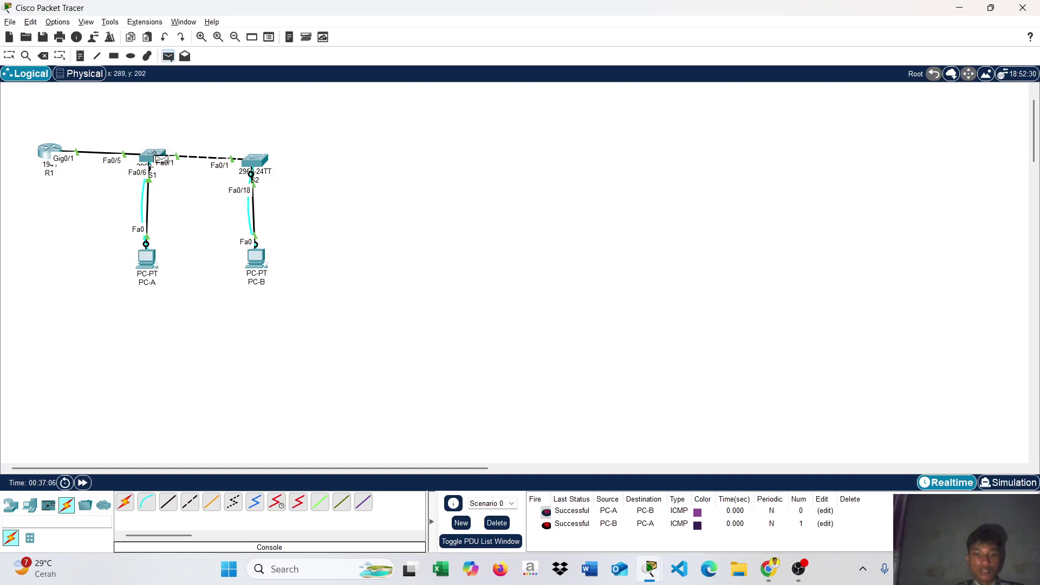
left_click(149, 158)
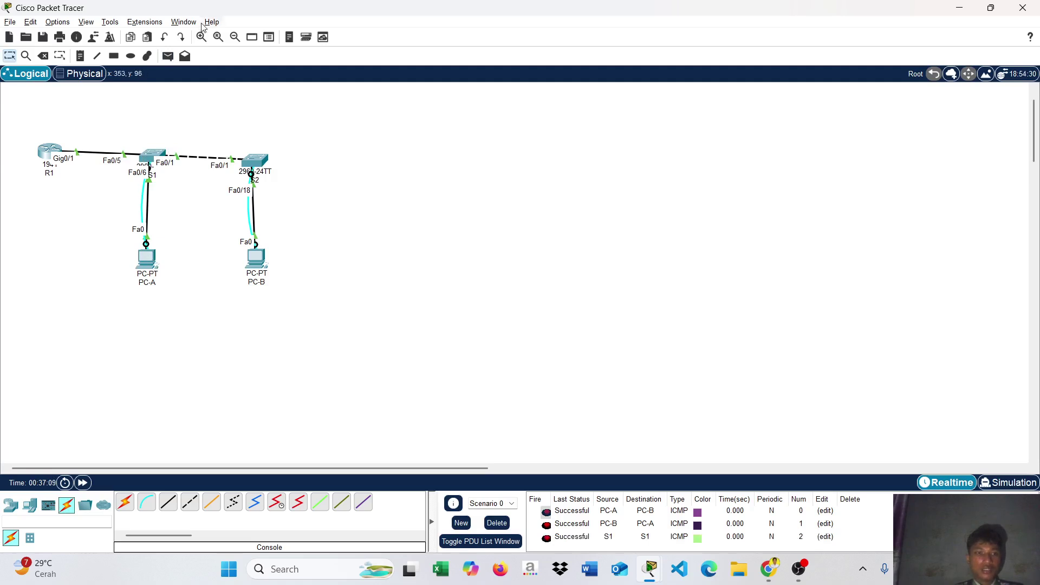
left_click(168, 56)
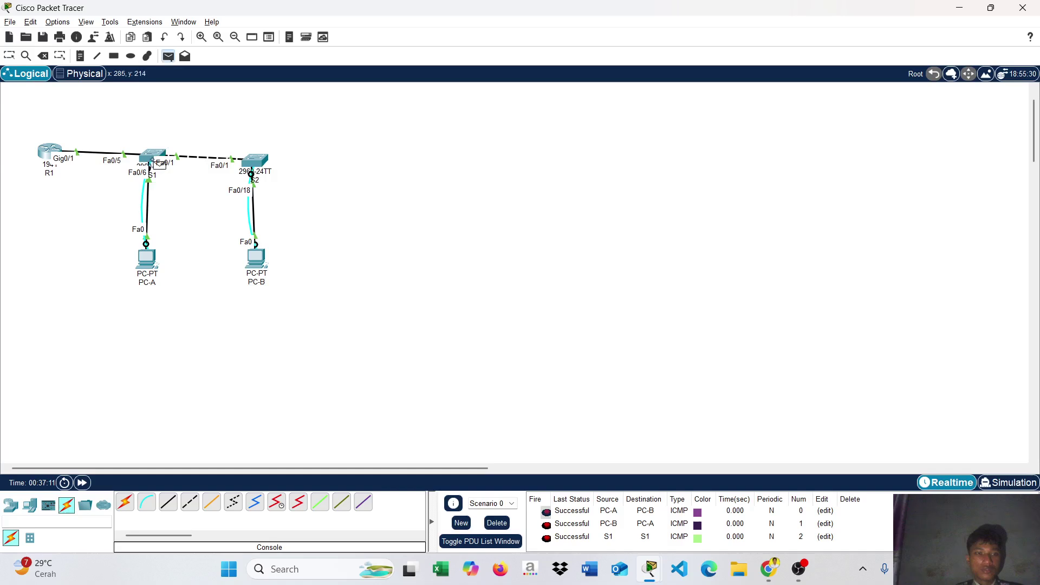
mouse_move(154, 268)
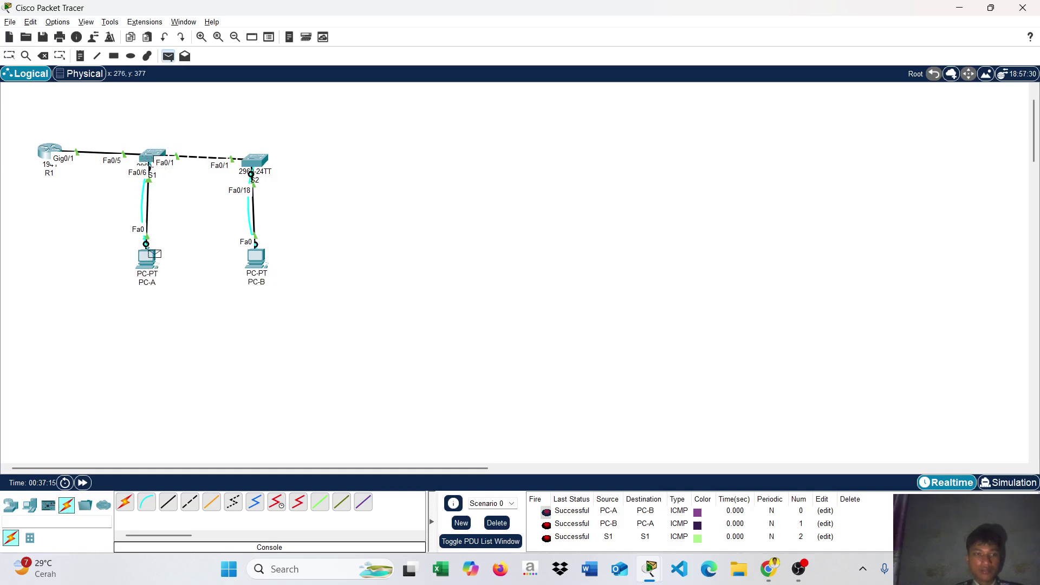
left_click(149, 258)
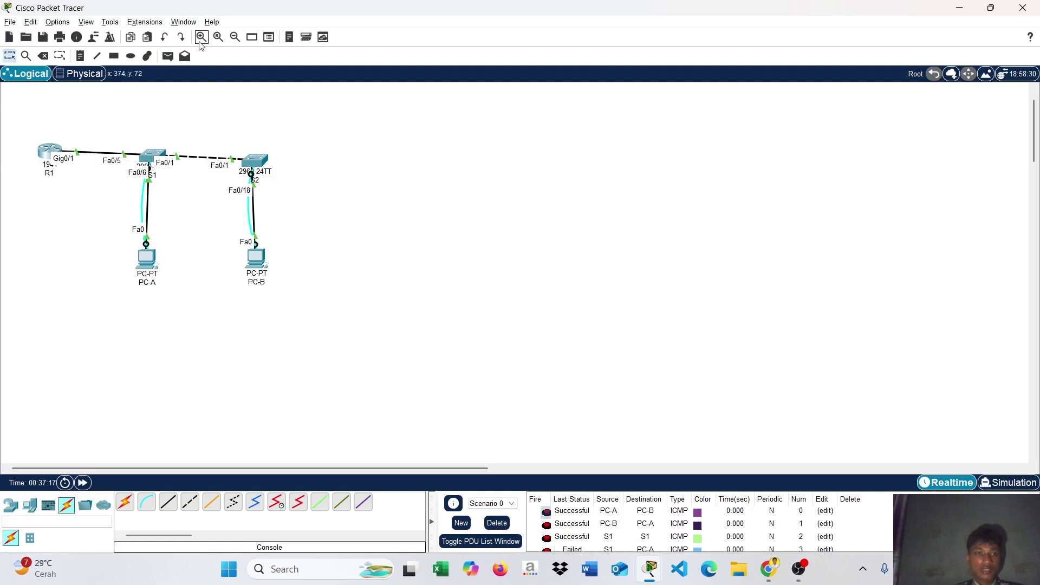
Step: Send a simple PDU from PC-A to itself and check its status in the PDU list
scroll(642, 539, "down", 1)
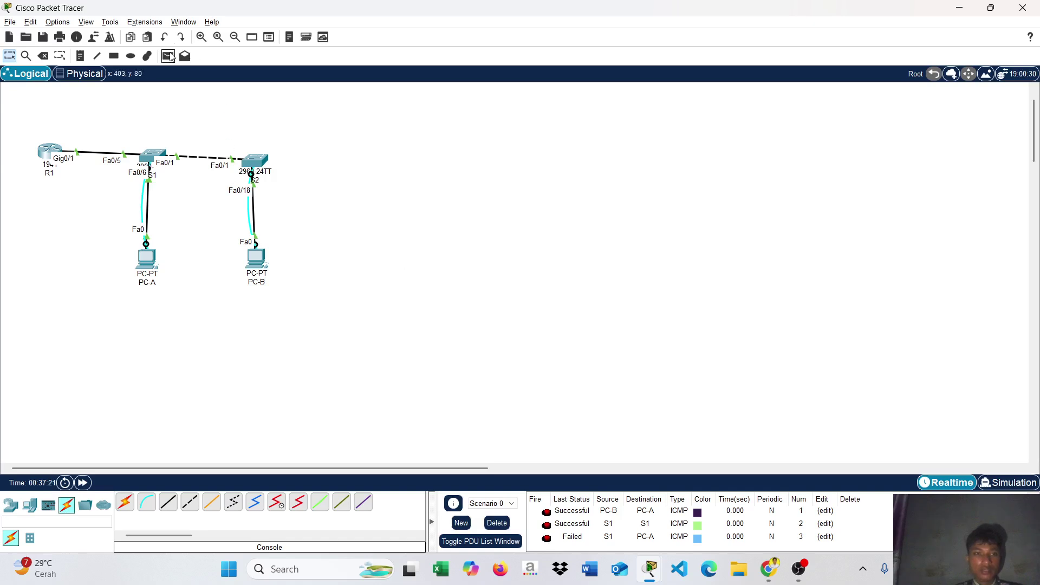
left_click(169, 56)
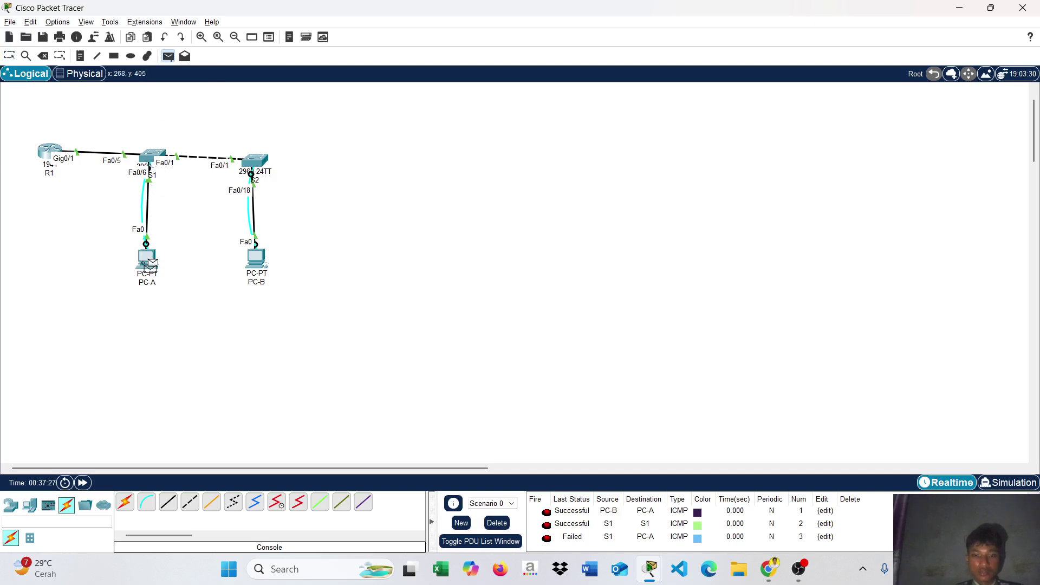
left_click(148, 265)
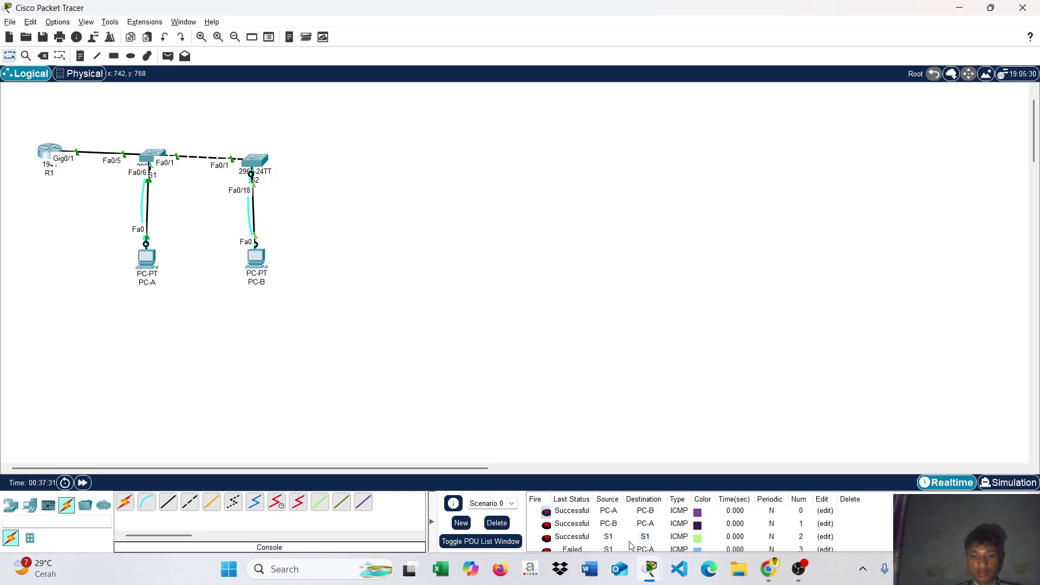
scroll(631, 545, "down", 1)
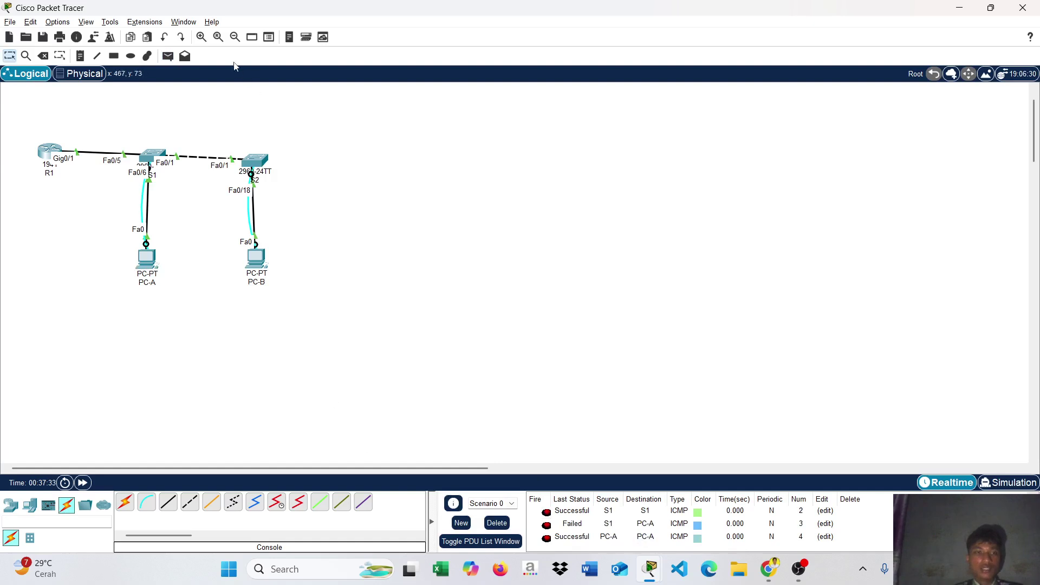
Step: Send a simple PDU from switch S2 to PC-B twice and check the status of both
left_click(168, 56)
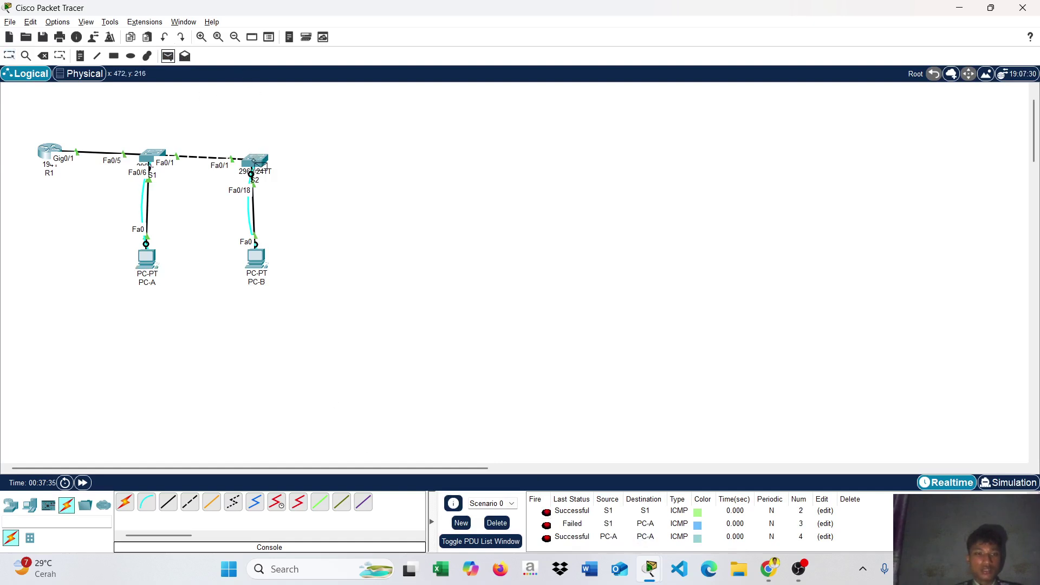
left_click(255, 160)
left_click(263, 259)
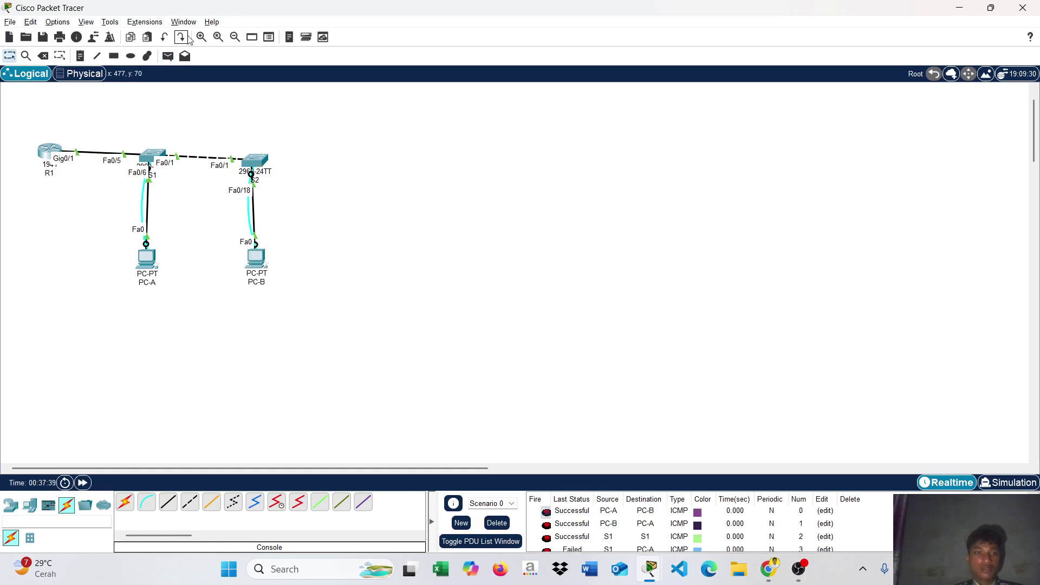
left_click(168, 56)
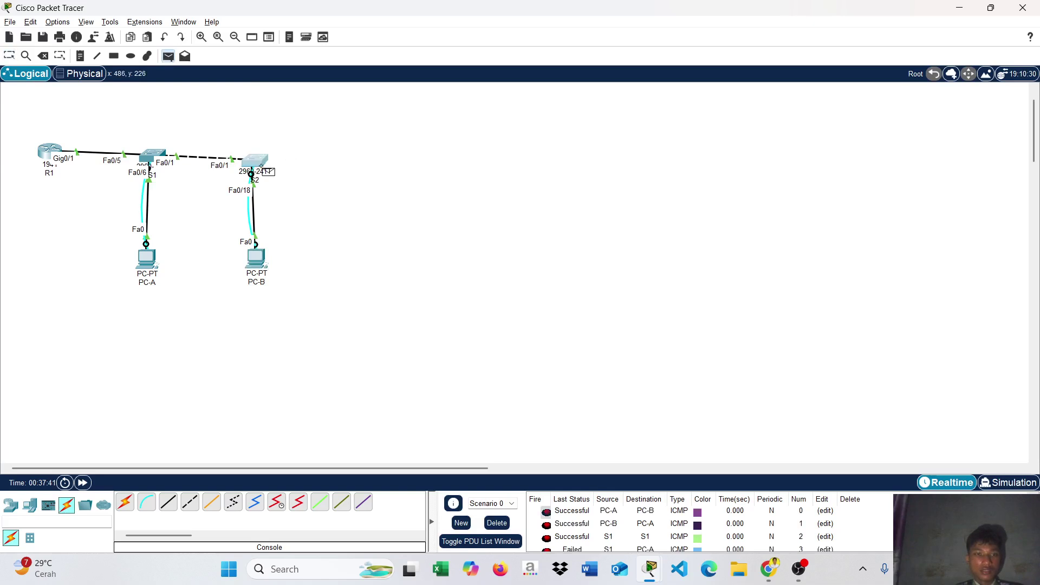
left_click(256, 161)
left_click(263, 254)
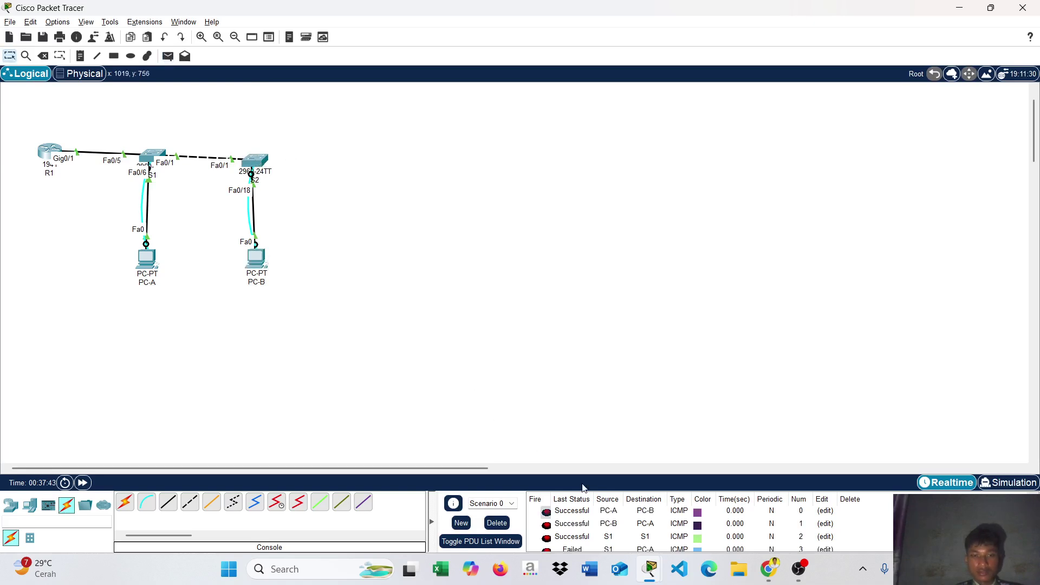
mouse_move(648, 573)
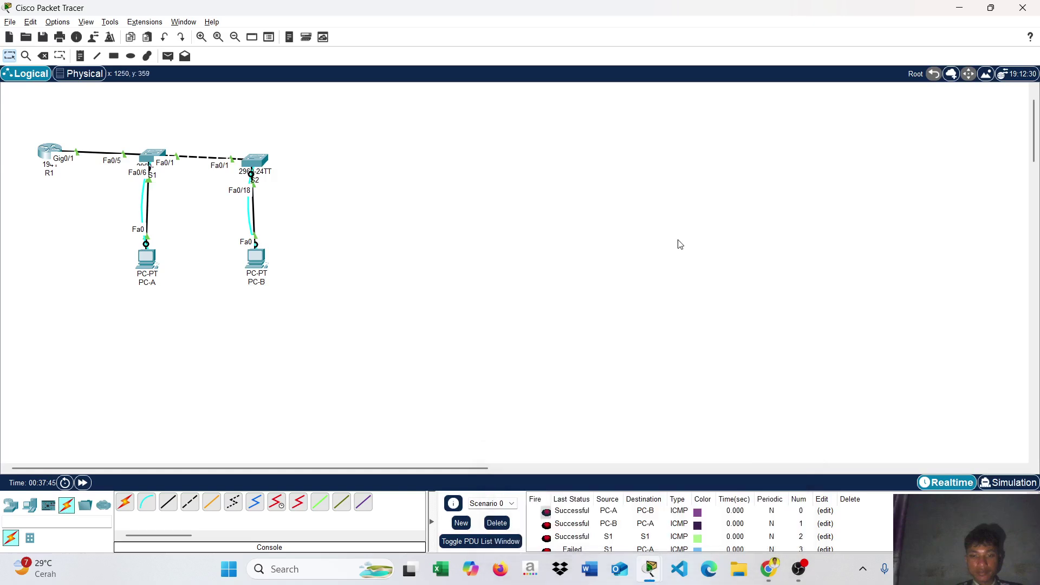
scroll(631, 517, "down", 2)
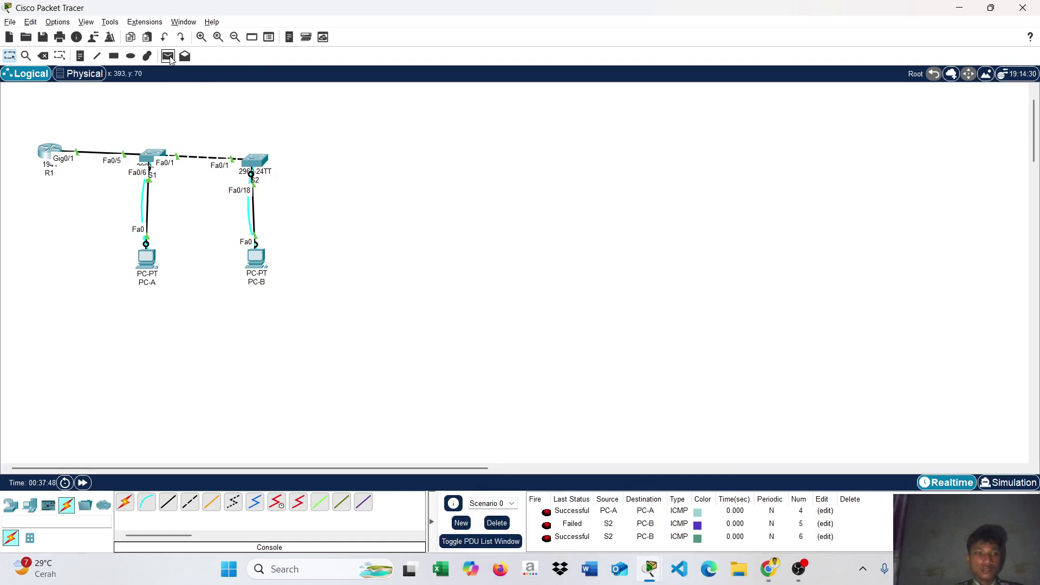
Step: Send a simple PDU in the reverse direction, from PC-B to switch S2, and check its status
left_click(169, 56)
left_click(255, 259)
left_click(254, 160)
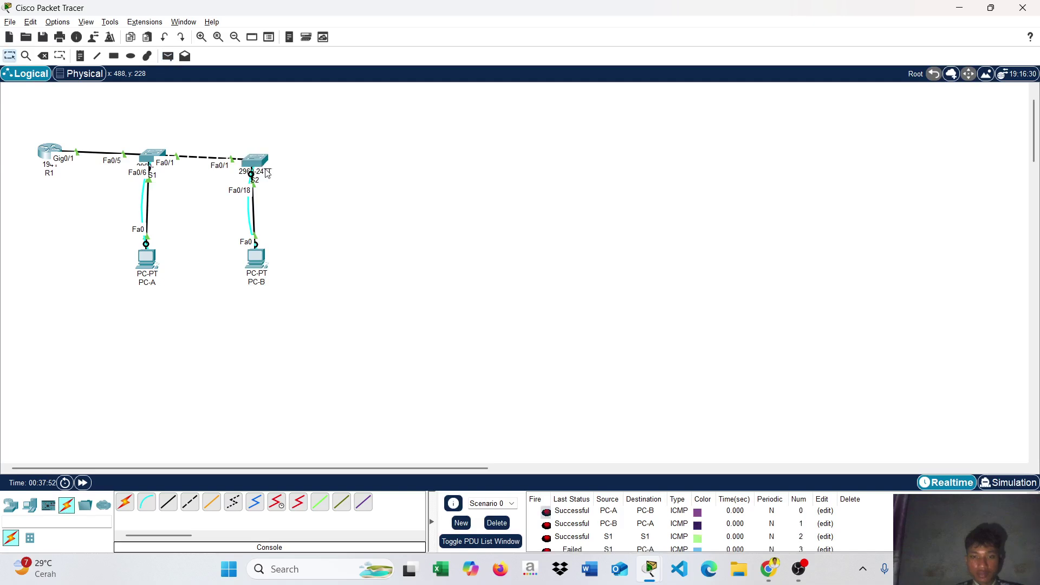
scroll(599, 527, "down", 2)
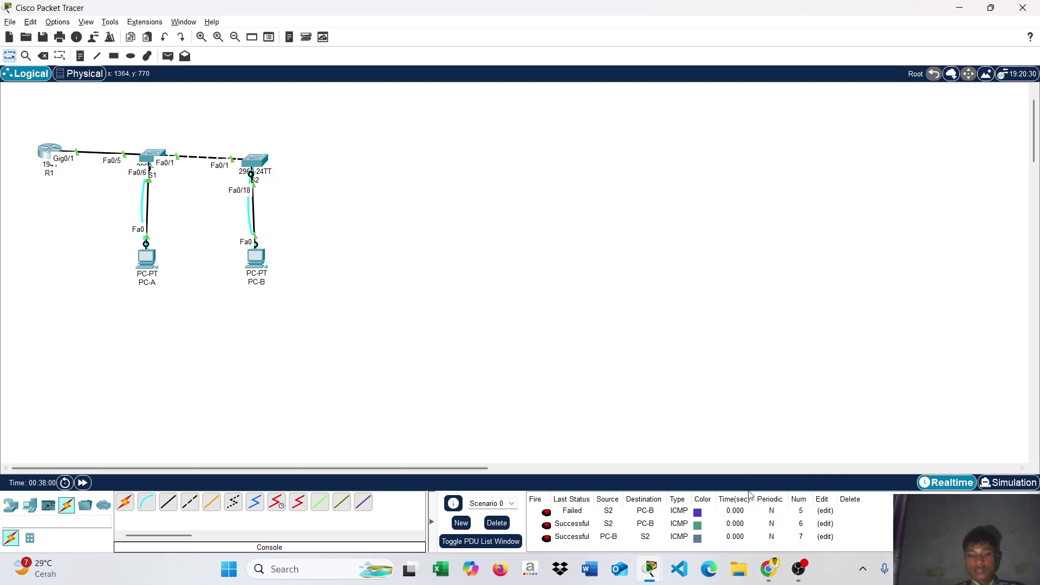
Step: Switch to Chrome, maximize its window and close the lab guide preview to return to the Inter-VLAN Routing assignment page
left_click(776, 577)
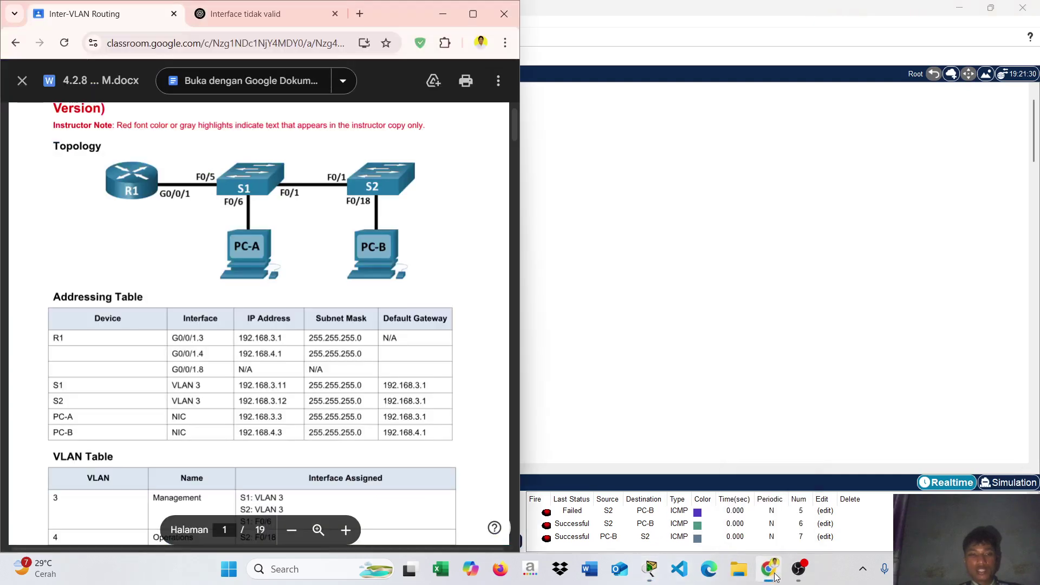
left_click(469, 16)
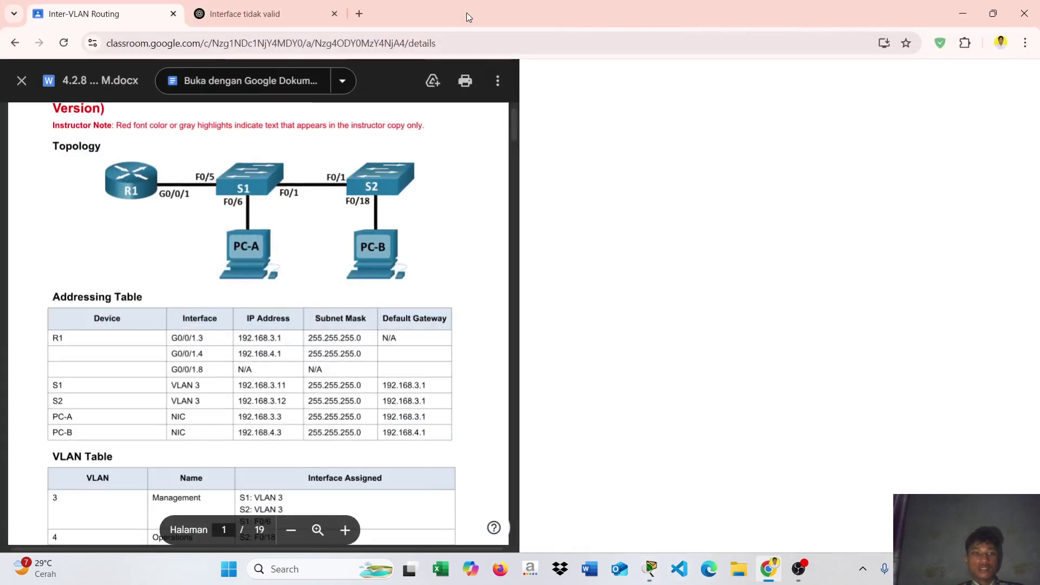
left_click(103, 180)
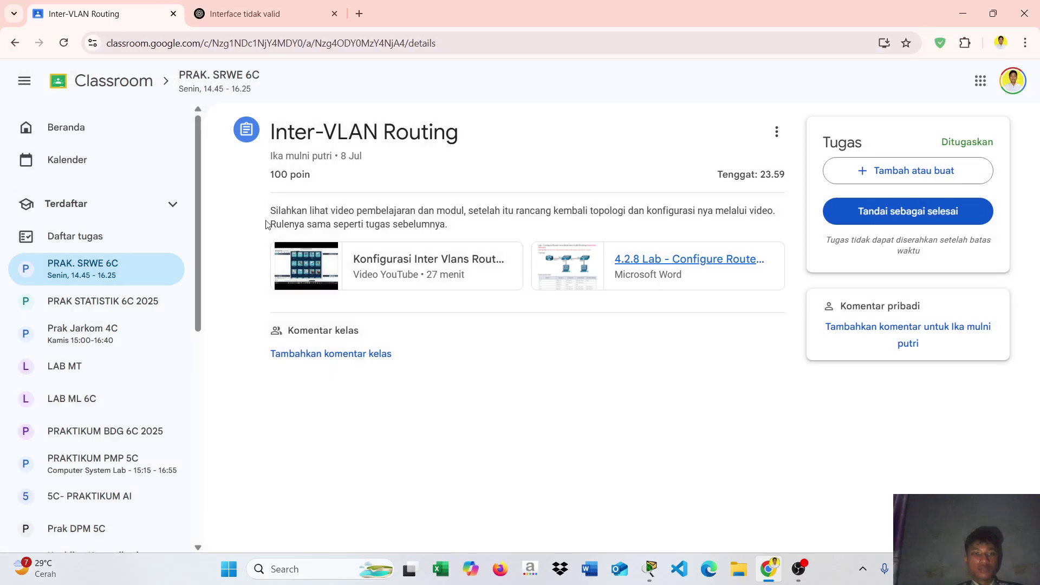